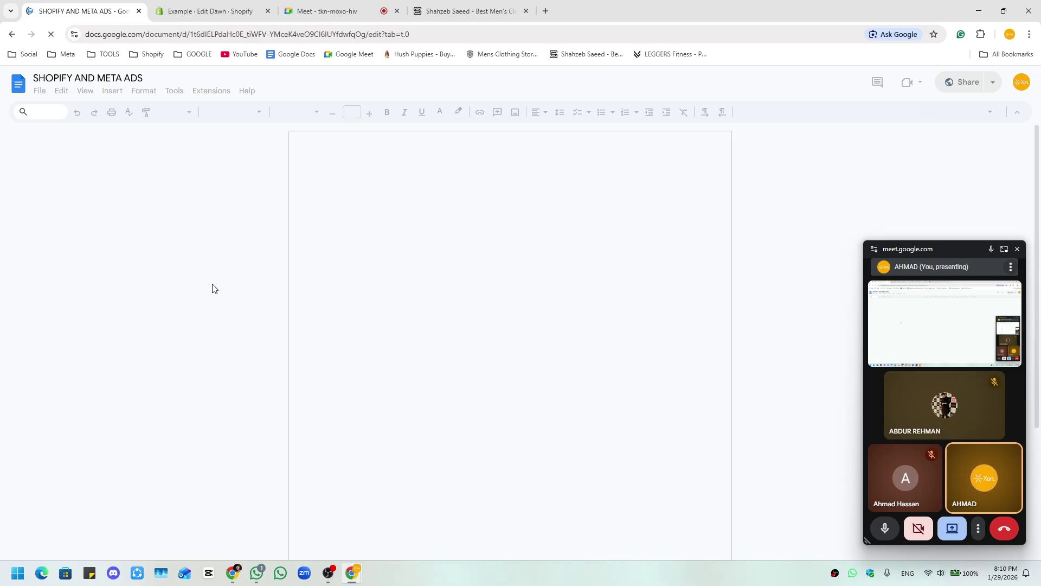
# - Examine the Class 10: Store Designing Part 1 notes in the document, down to the Important Matters list
pyautogui.scroll(-6, 229, 324)
pyautogui.scroll(-15, 229, 322)
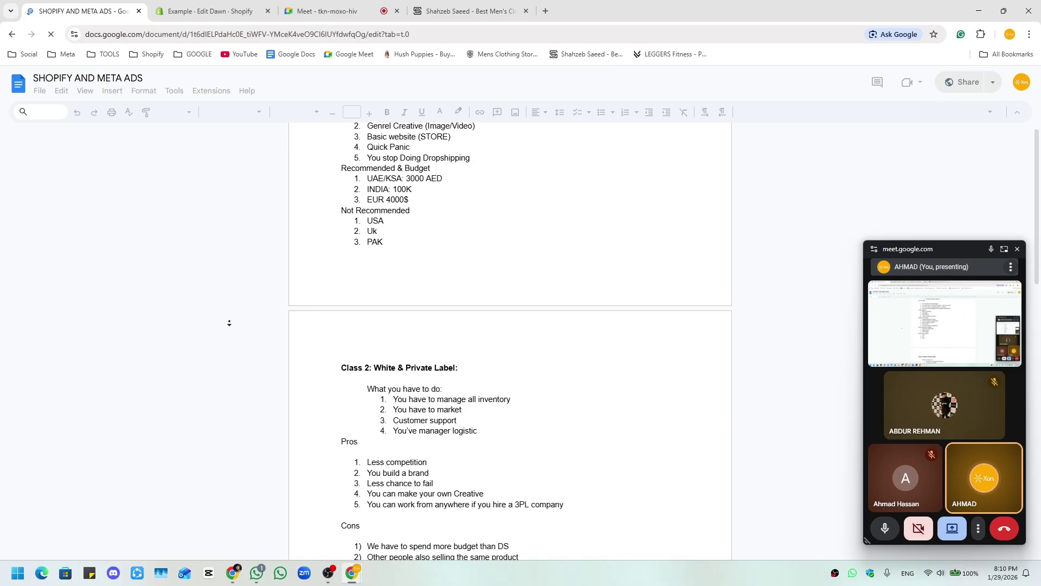
pyautogui.scroll(-20, 229, 323)
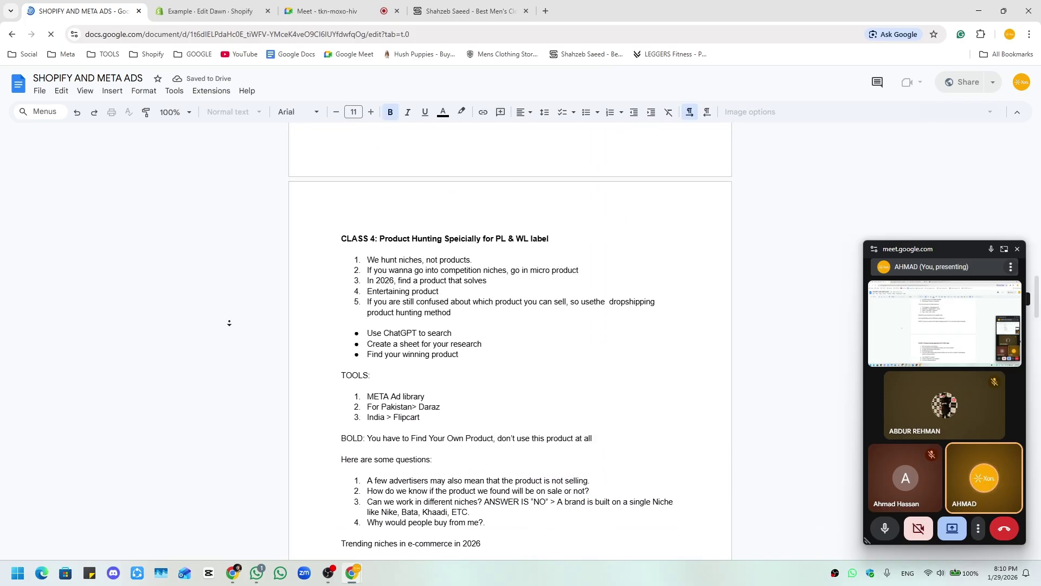
pyautogui.scroll(-15, 225, 337)
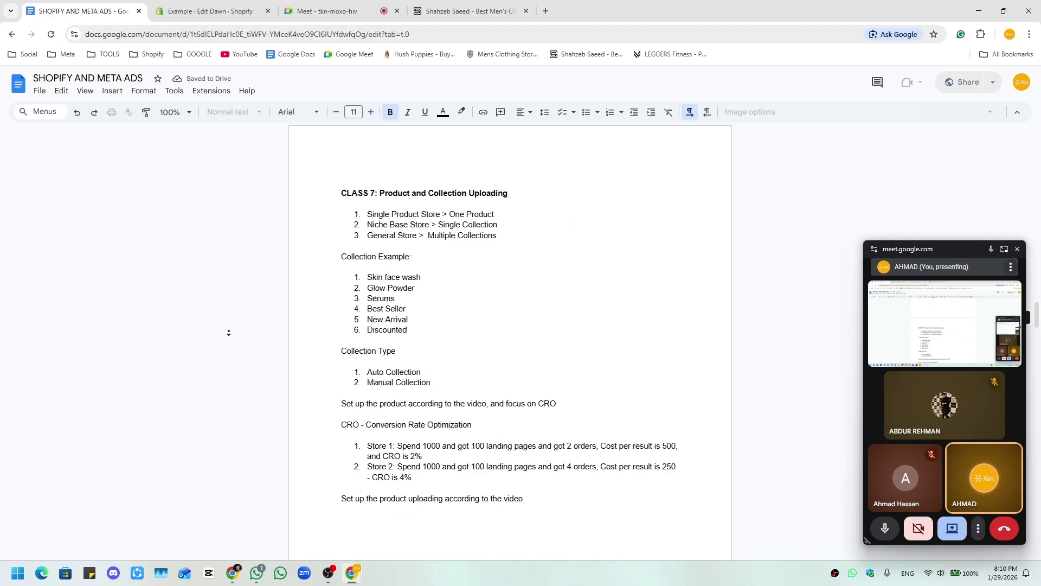
pyautogui.scroll(-1, 229, 332)
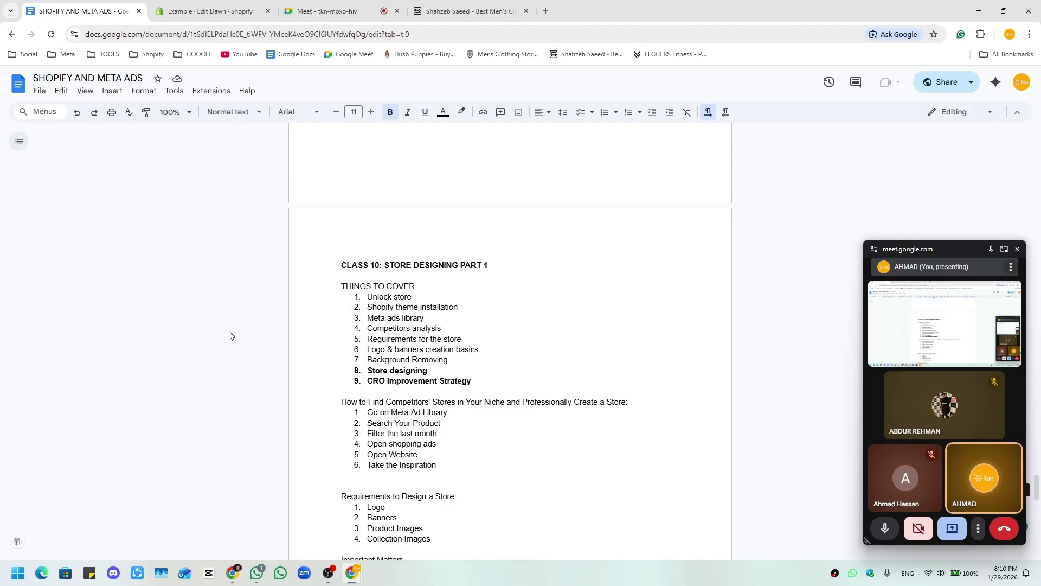
pyautogui.scroll(-9, 229, 336)
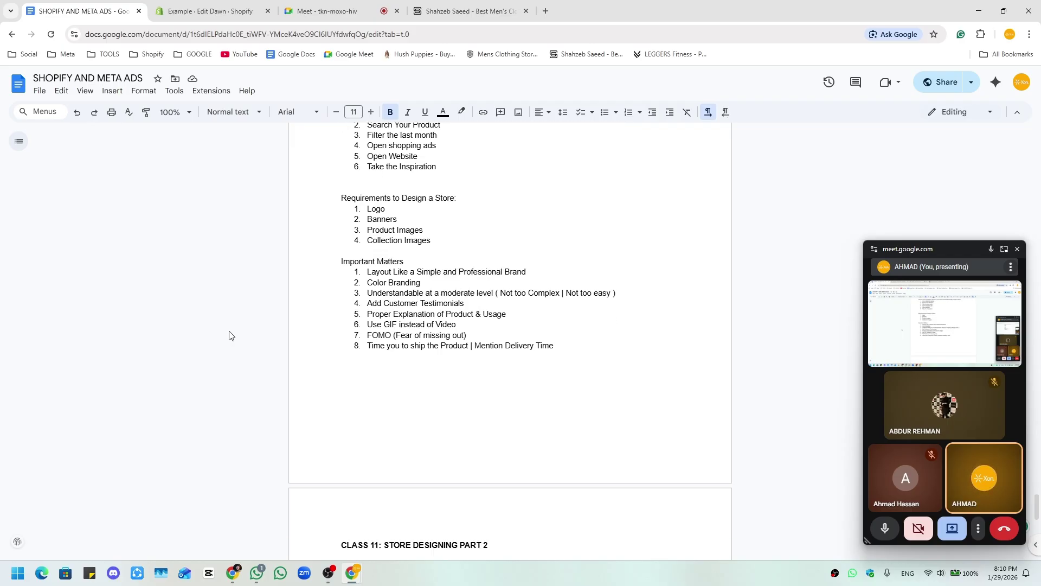
pyautogui.scroll(8, 229, 336)
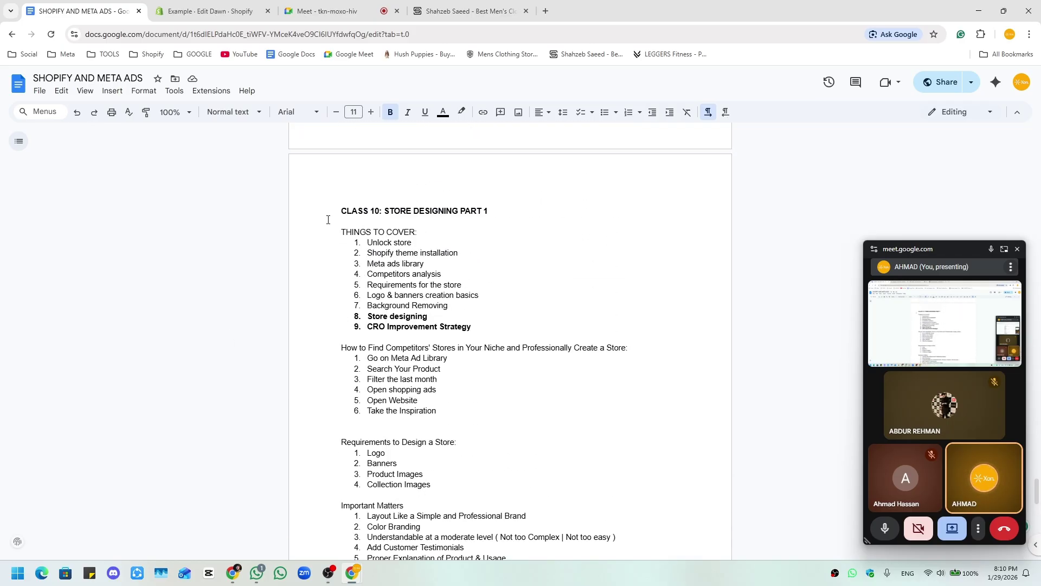
pyautogui.moveTo(451, 370); pyautogui.dragTo(530, 488)
pyautogui.scroll(-2, 530, 487)
pyautogui.click(530, 476)
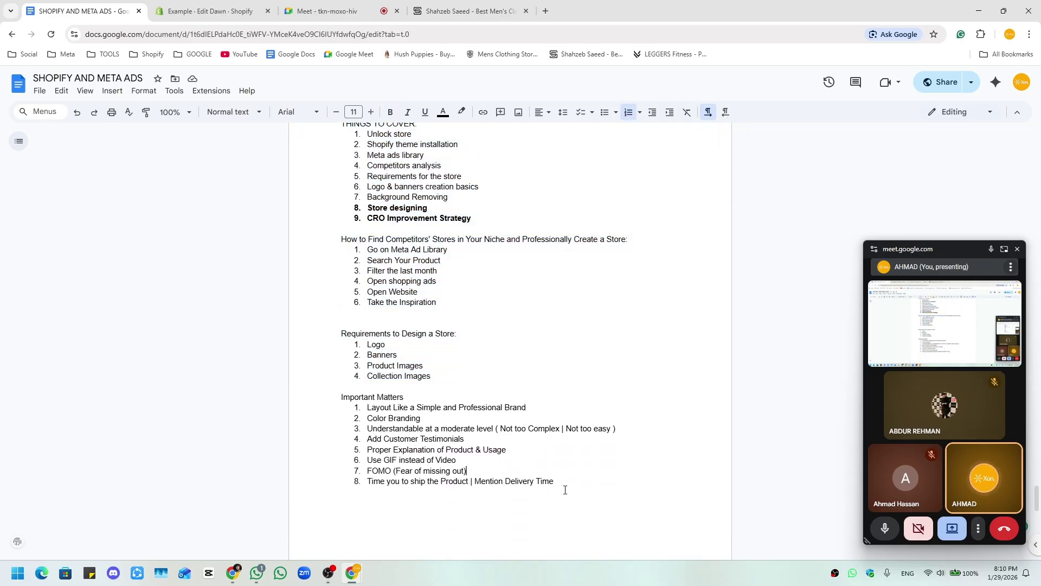
pyautogui.scroll(1, 468, 383)
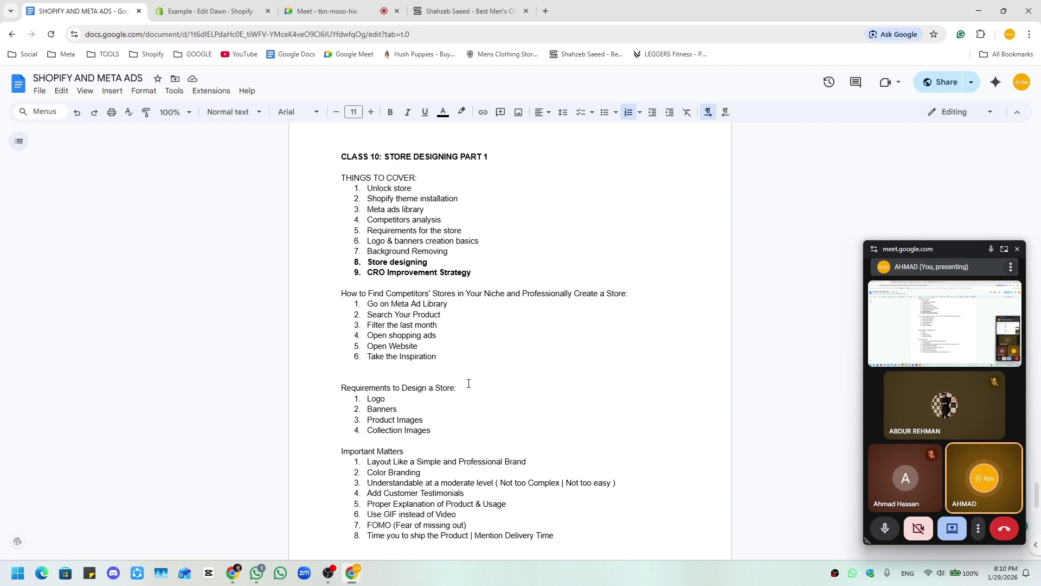
# - Highlight the Store designing and CRO Improvement Strategy items in the Class 10 topics list
pyautogui.moveTo(368, 262); pyautogui.dragTo(425, 262)
pyautogui.click(429, 263)
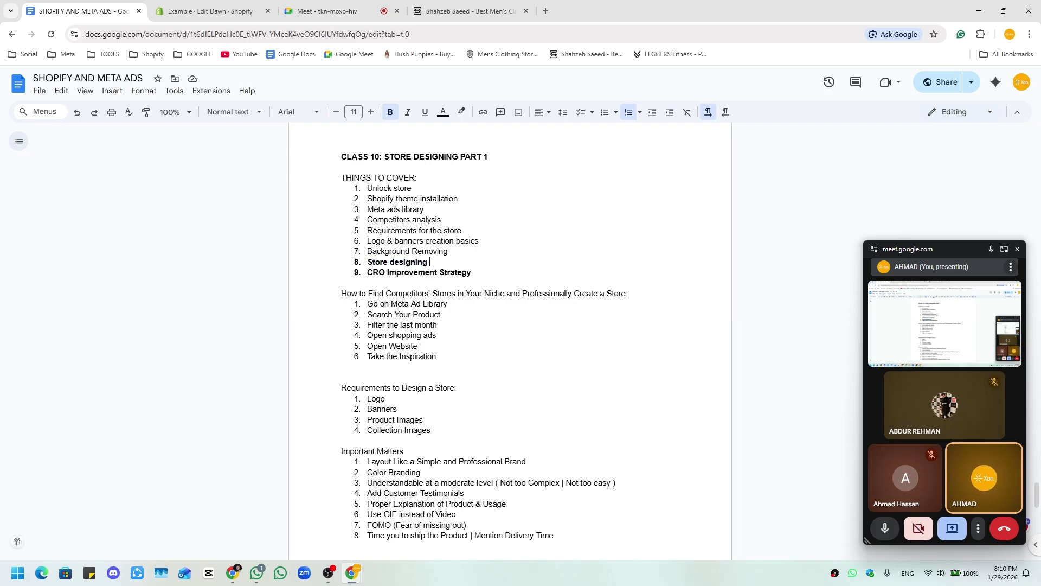
pyautogui.moveTo(369, 273); pyautogui.dragTo(468, 273)
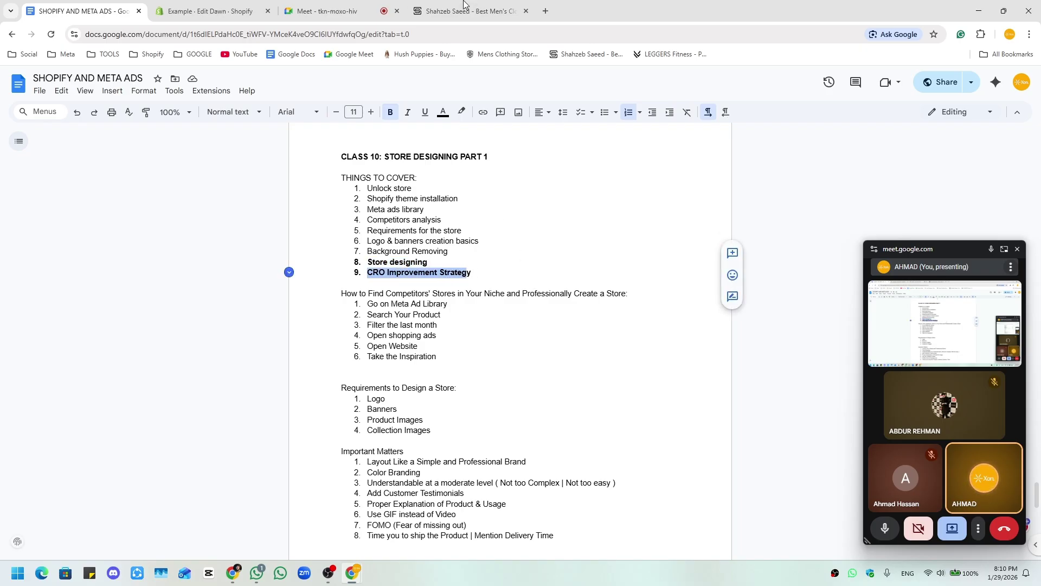
# - Move the Google Meet tab behind the reference store's tab and admit the waiting guest to the call
pyautogui.moveTo(378, 5); pyautogui.dragTo(510, 8)
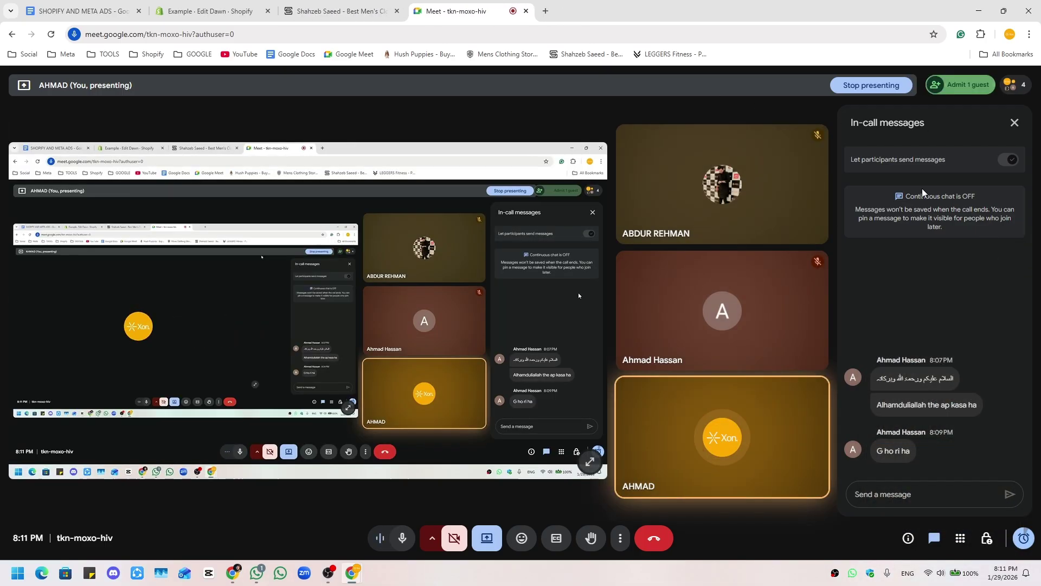
pyautogui.click(961, 85)
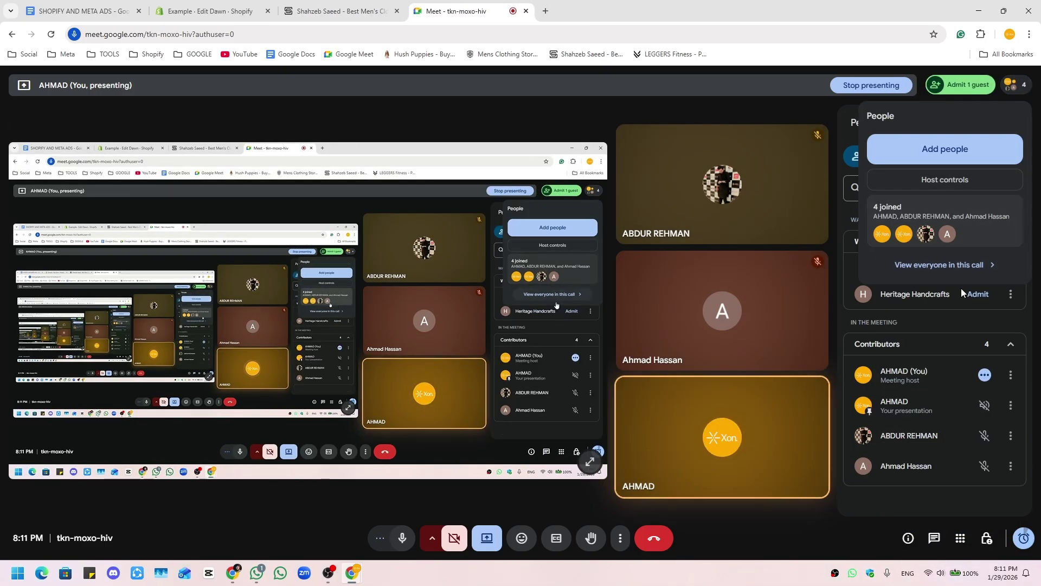
pyautogui.click(961, 293)
pyautogui.click(978, 293)
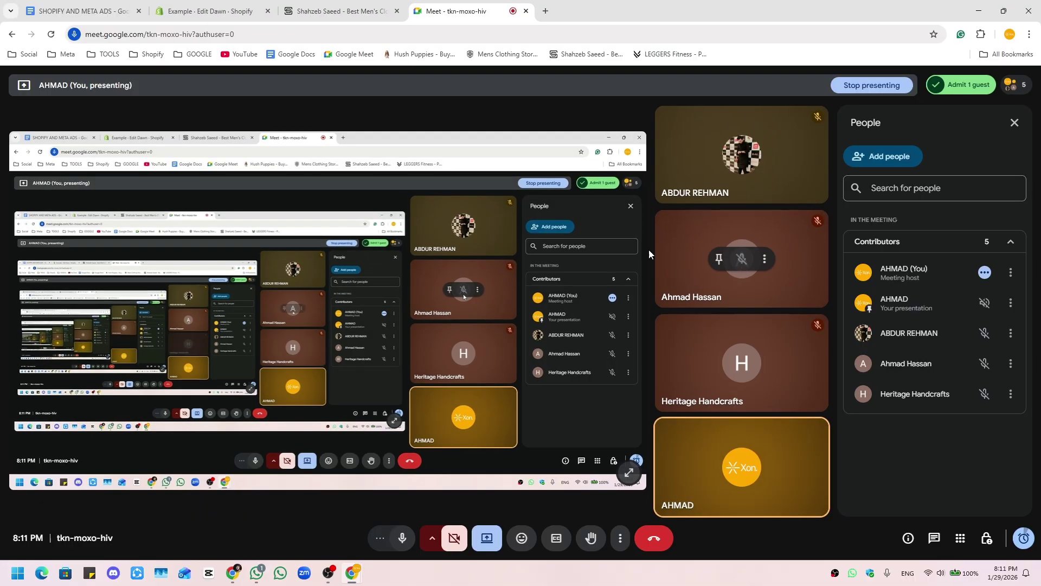
pyautogui.click(81, 10)
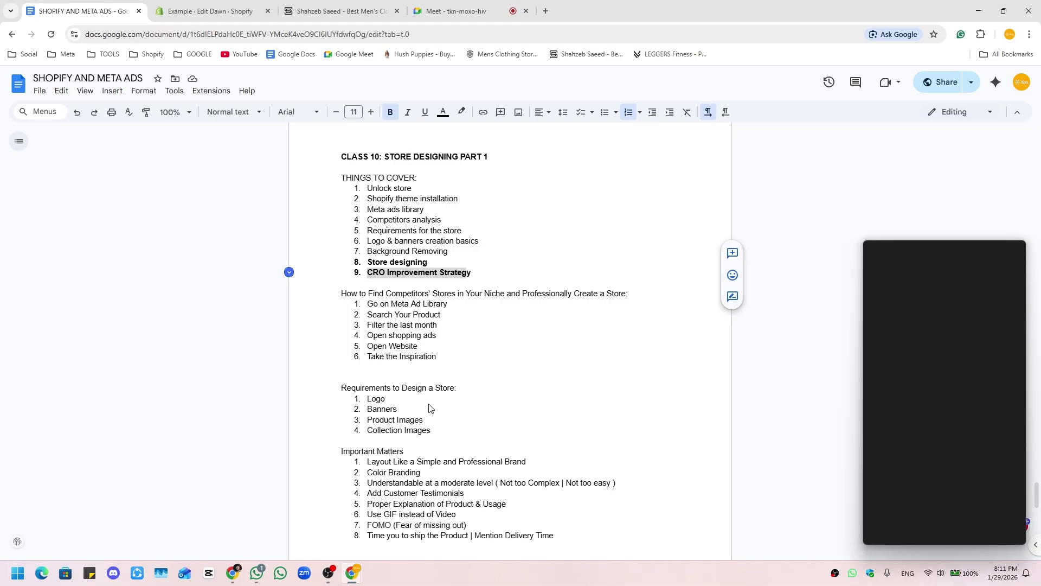
pyautogui.click(429, 262)
pyautogui.moveTo(430, 262); pyautogui.dragTo(373, 262)
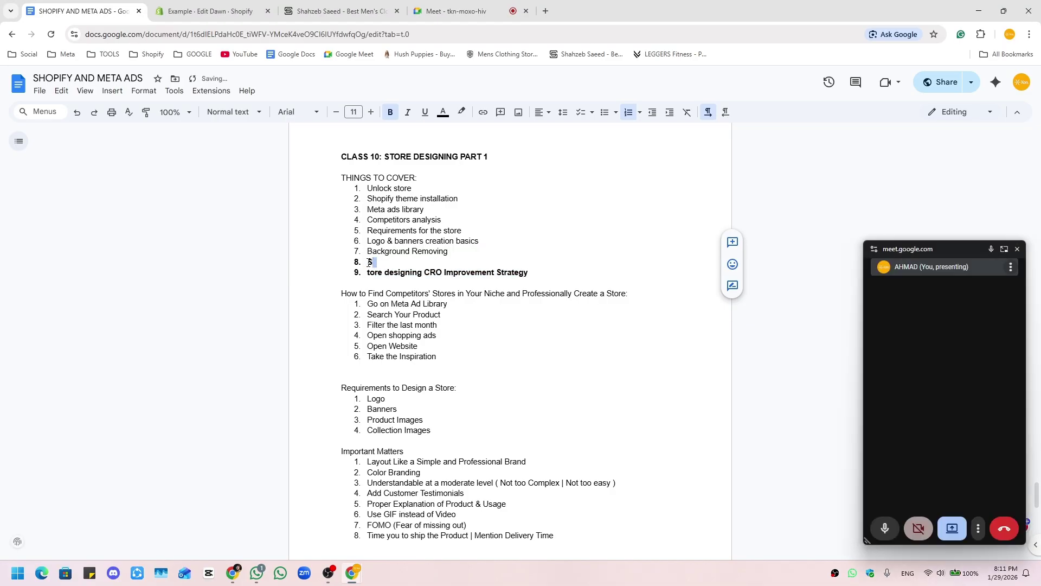
pyautogui.hotkey('ctrl', 'z')
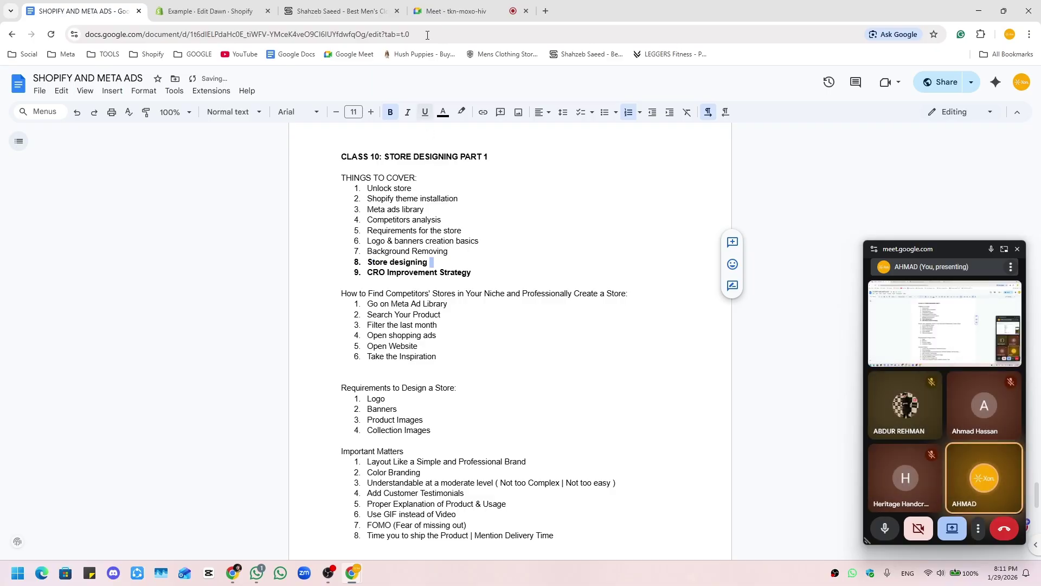
# - Open the bookmarked Test Store's current Dawn theme for editing in a new browser tab and close that tab
pyautogui.click(193, 54)
pyautogui.moveTo(149, 54)
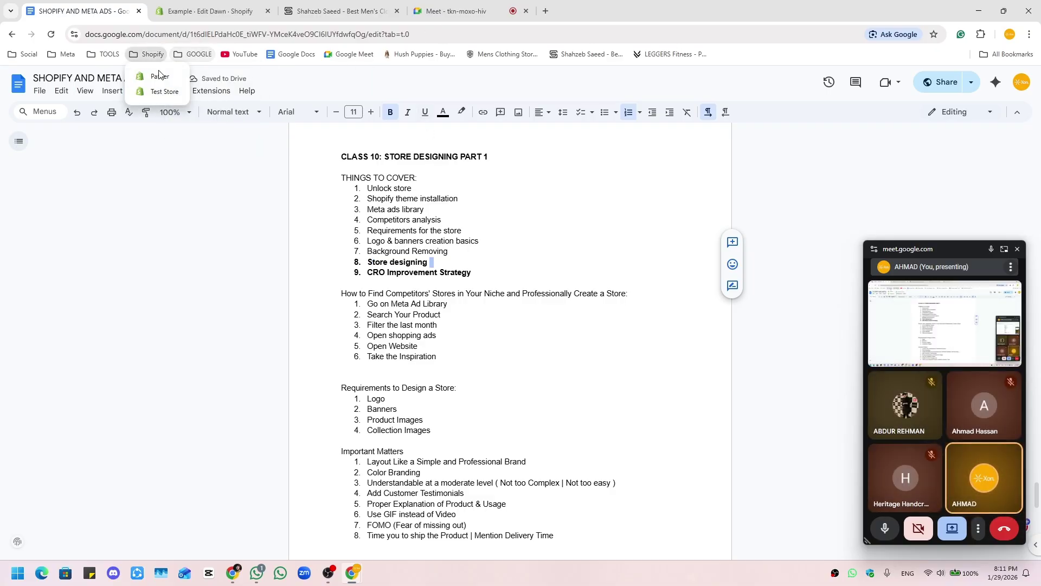
pyautogui.click(162, 91)
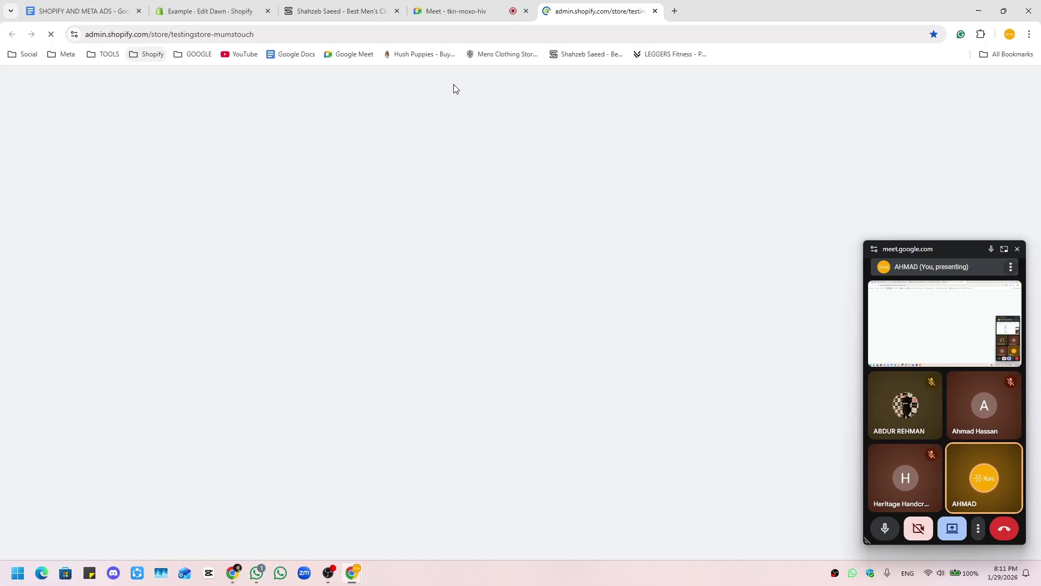
pyautogui.click(234, 6)
pyautogui.click(567, 8)
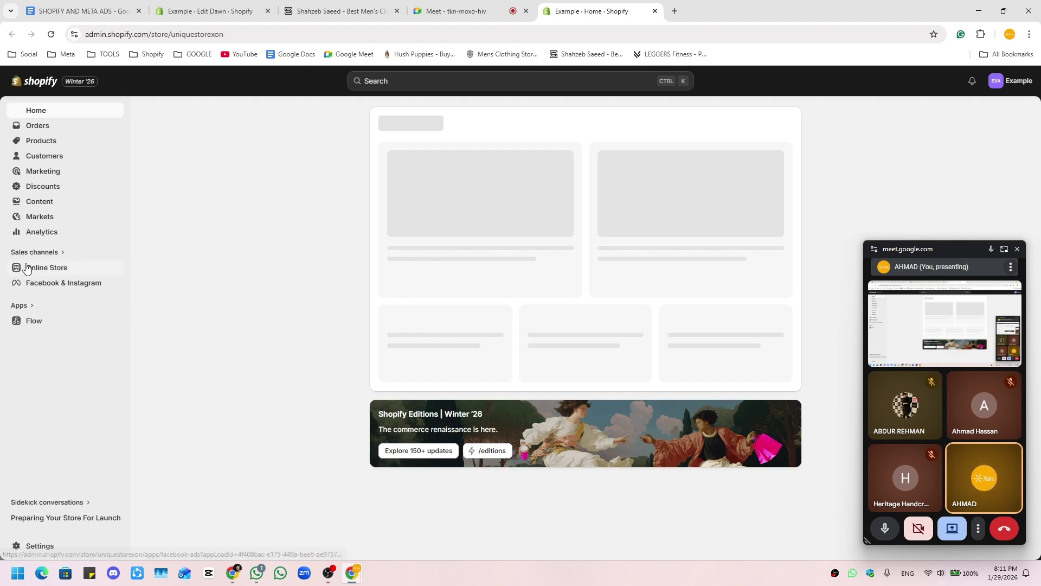
pyautogui.click(39, 269)
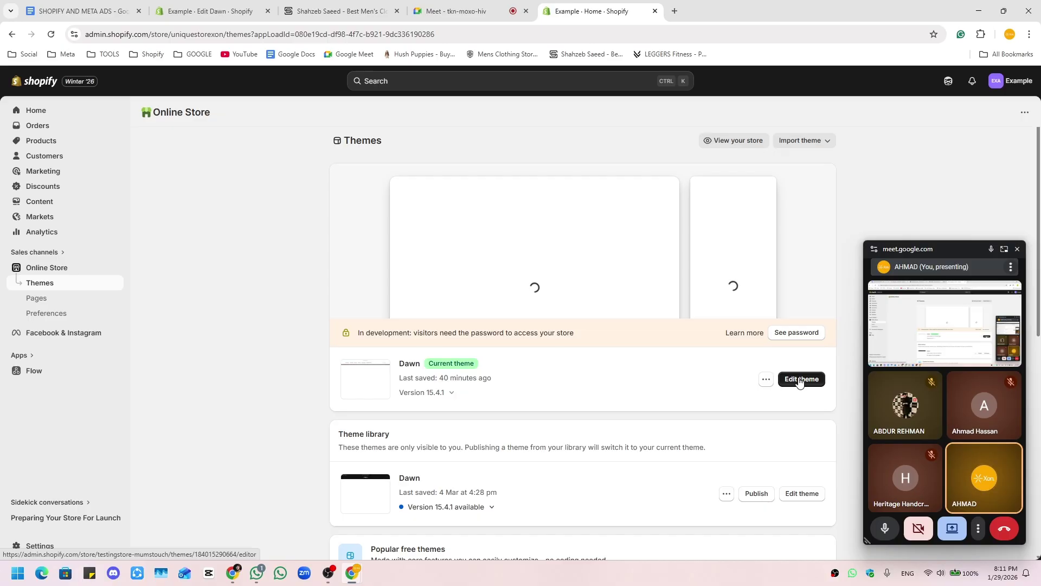
pyautogui.click(800, 381)
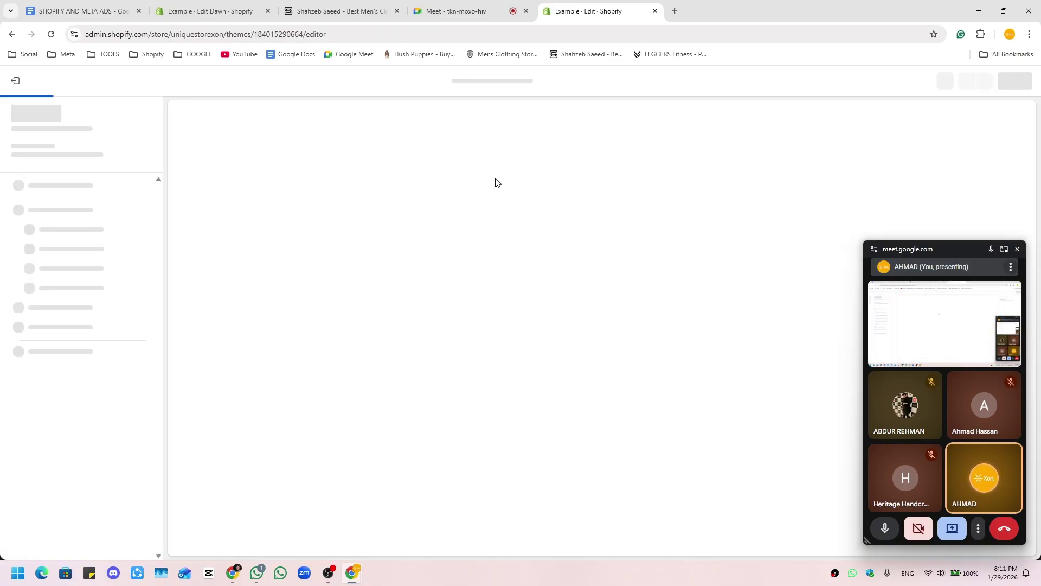
pyautogui.hotkey('ctrl', 'w')
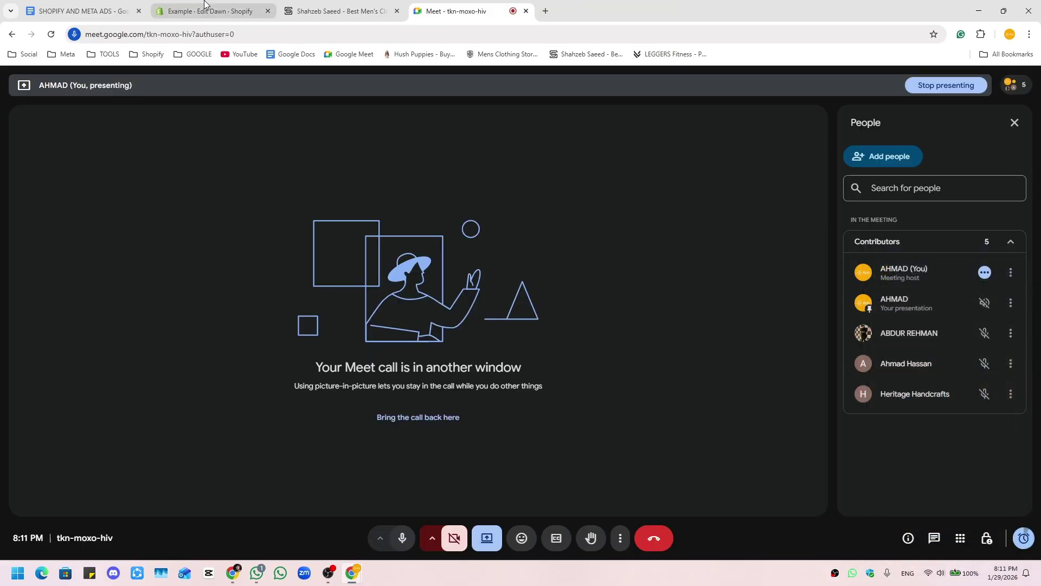
# - Compare the already open Dawn home page editor with the home page of the Shahzeb Saeed reference store
pyautogui.hotkey('ctrl', '2')
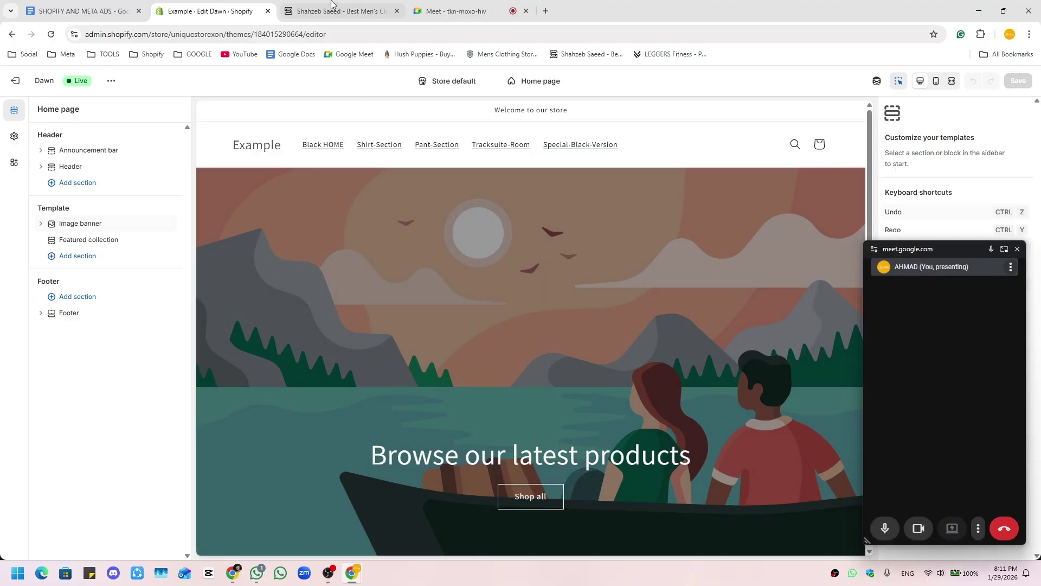
pyautogui.click(332, 7)
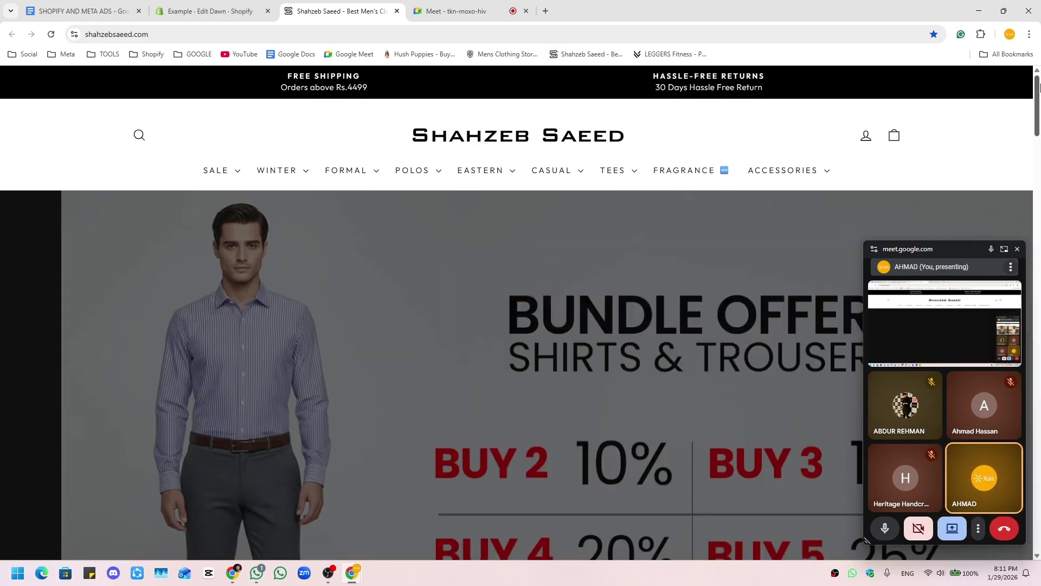
pyautogui.moveTo(1038, 89); pyautogui.dragTo(1038, 45)
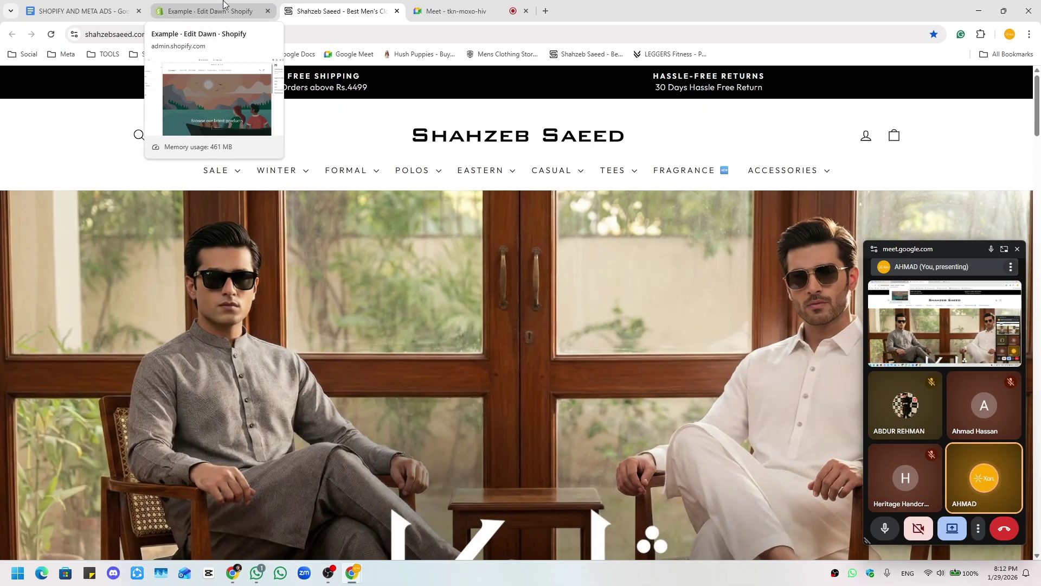
# - Check the running screen recording in OBS and return to the Class 10 notes
pyautogui.click(223, 4)
pyautogui.click(443, 6)
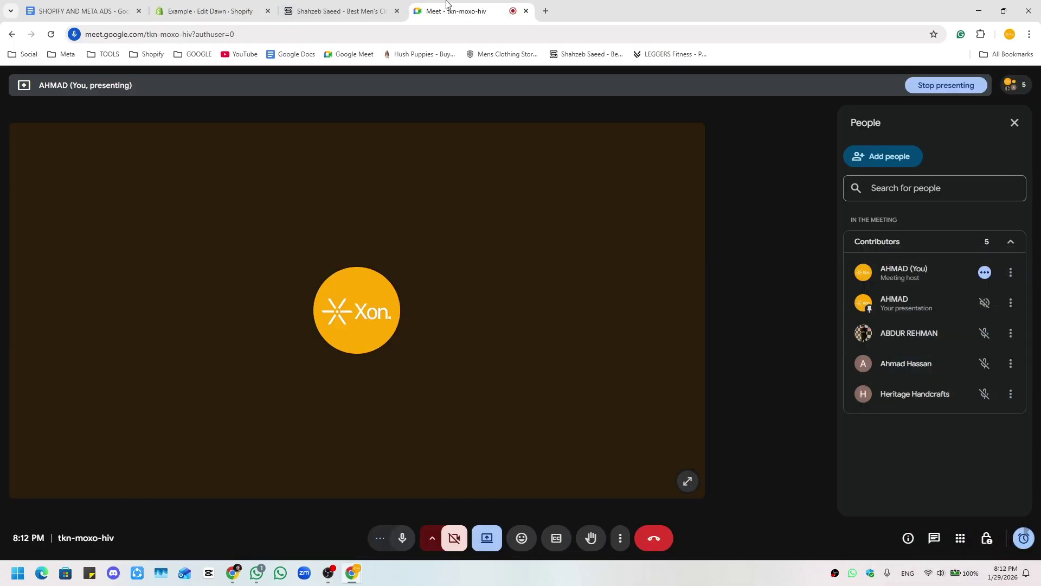
pyautogui.click(48, 7)
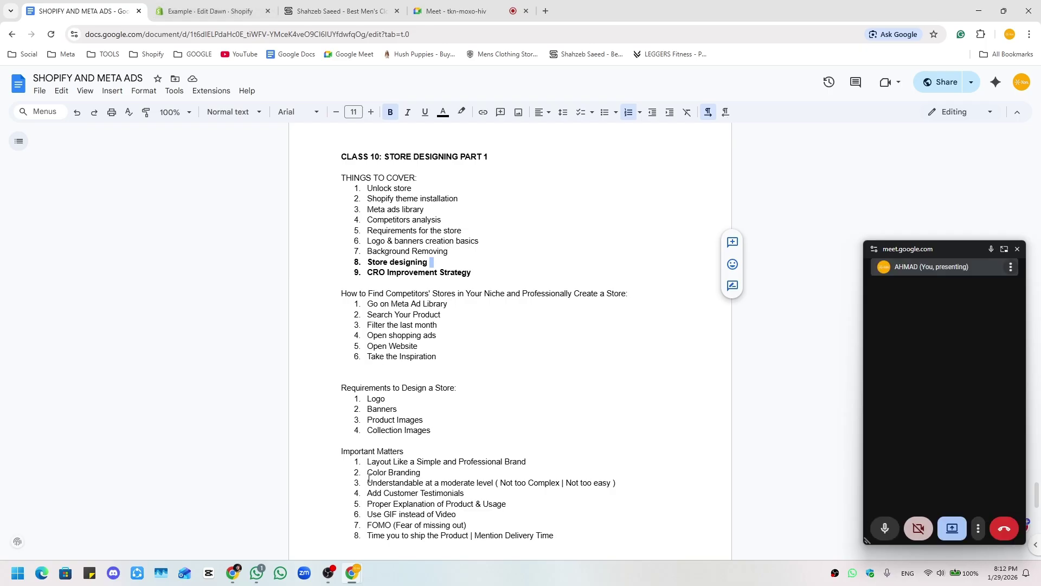
pyautogui.click(336, 576)
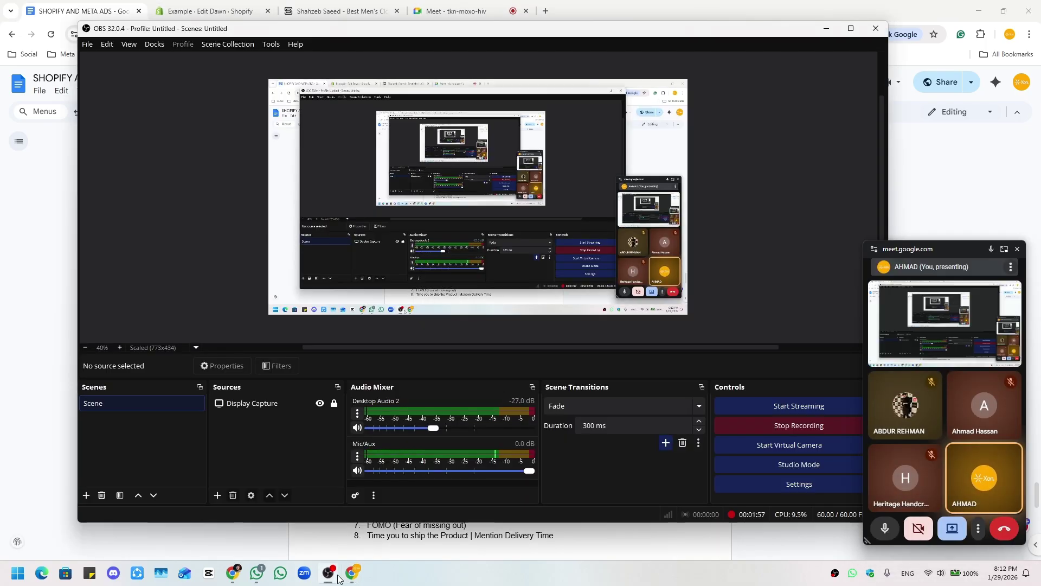
pyautogui.click(335, 578)
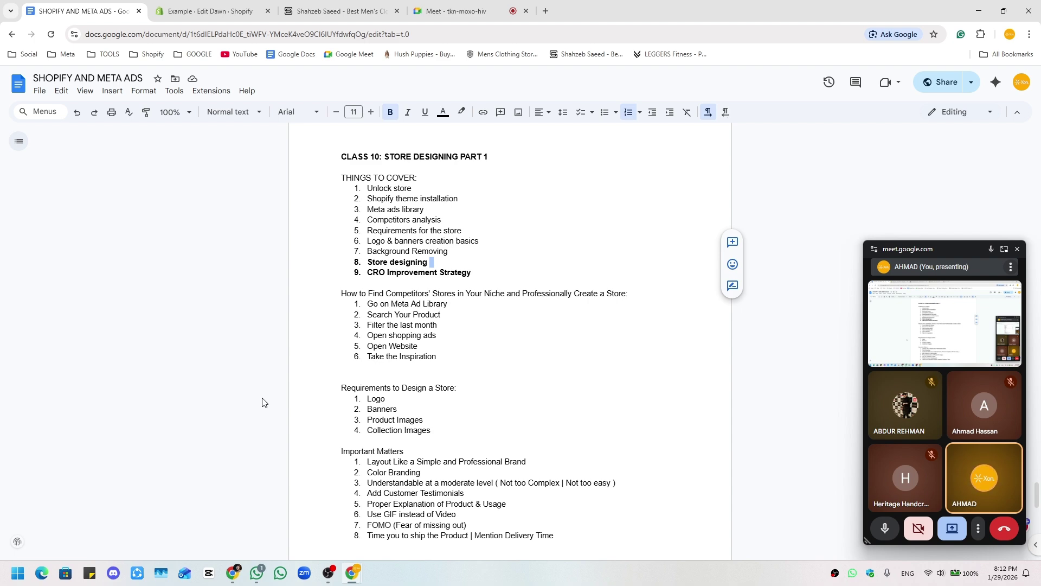
# - In the Dawn theme editor, inspect the settings of the welcome announcement and the image banner's Shop all button
pyautogui.click(233, 11)
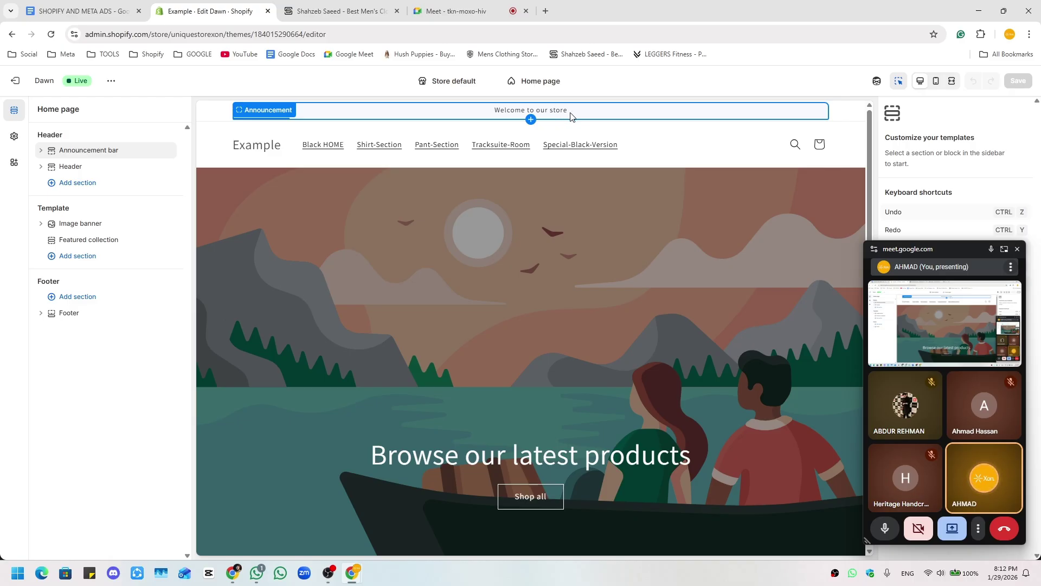
pyautogui.click(432, 114)
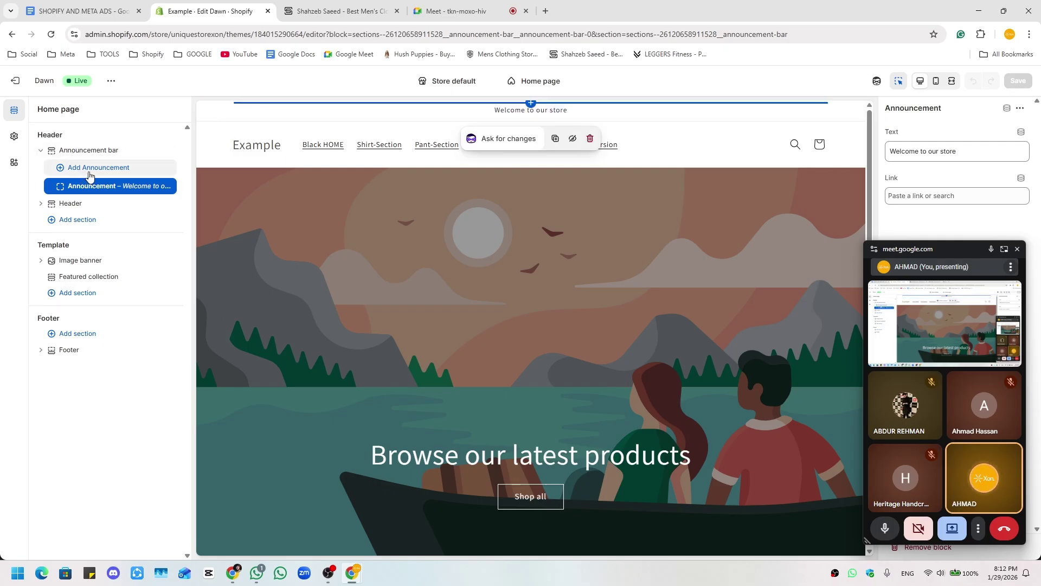
pyautogui.scroll(-2, 556, 408)
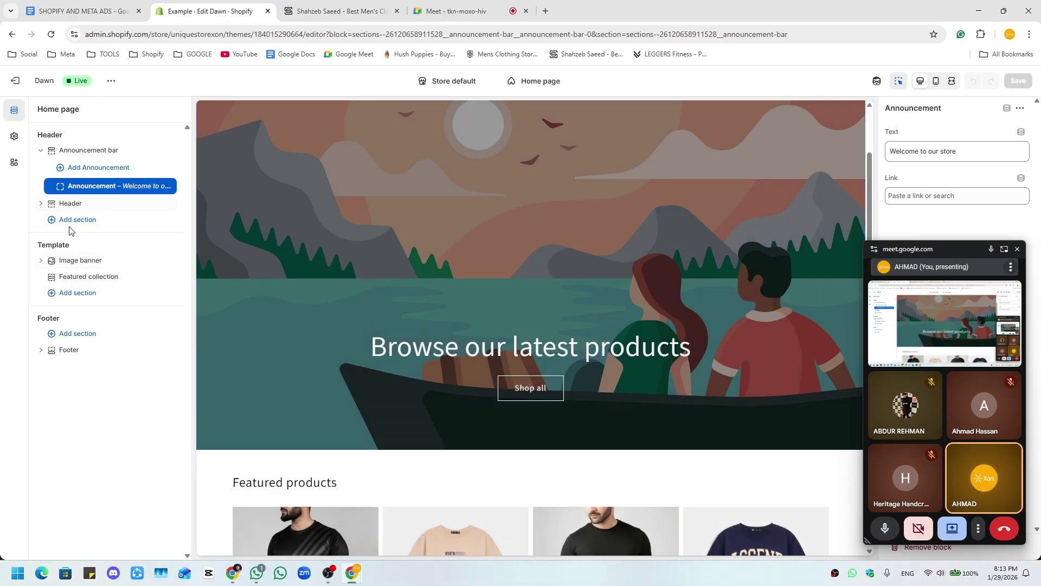
pyautogui.click(900, 85)
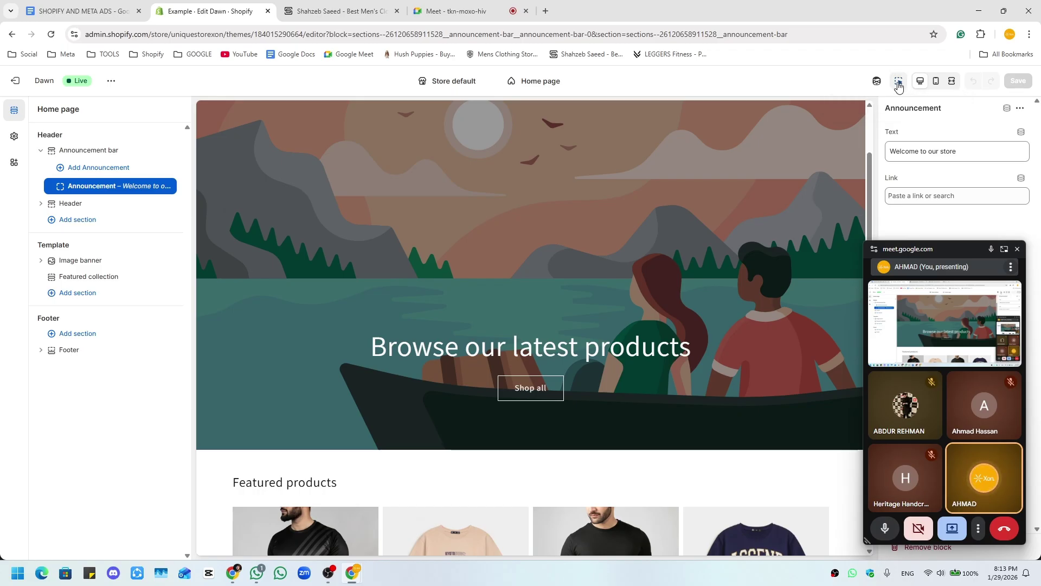
pyautogui.click(899, 84)
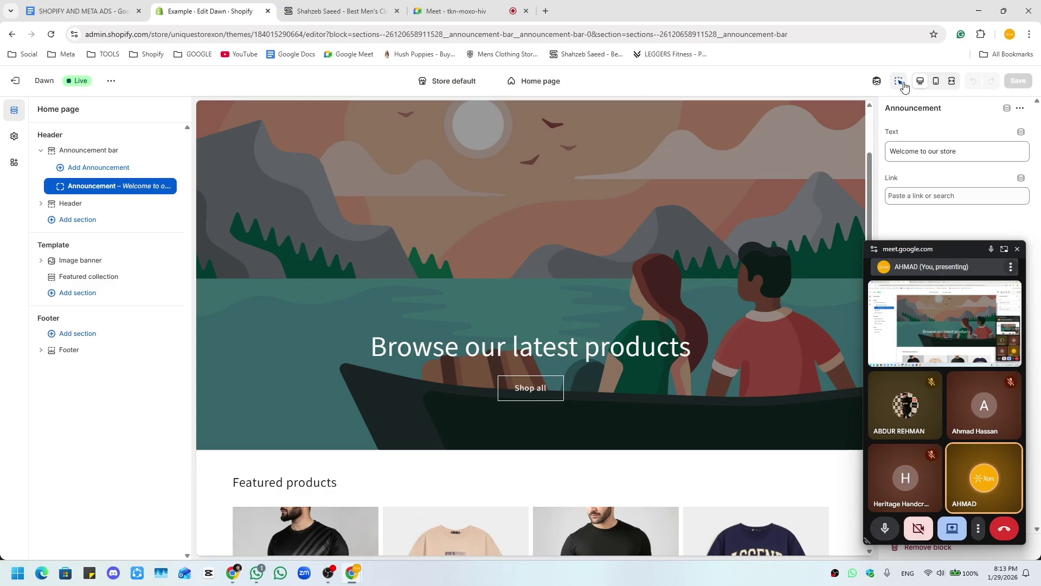
pyautogui.click(529, 394)
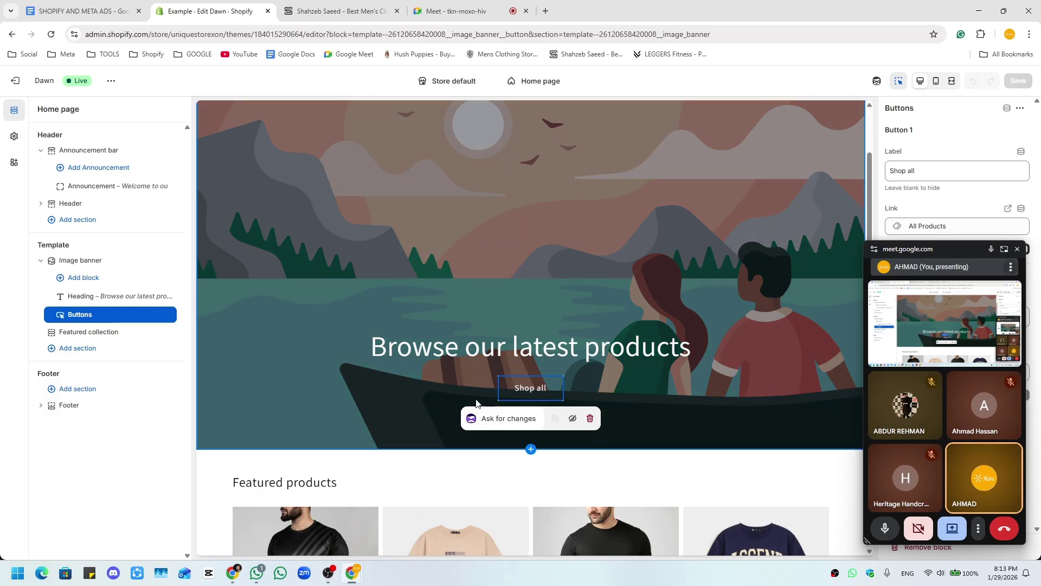
# - Preview the default product template in the theme editor and return to the Home page template
pyautogui.scroll(2, 477, 403)
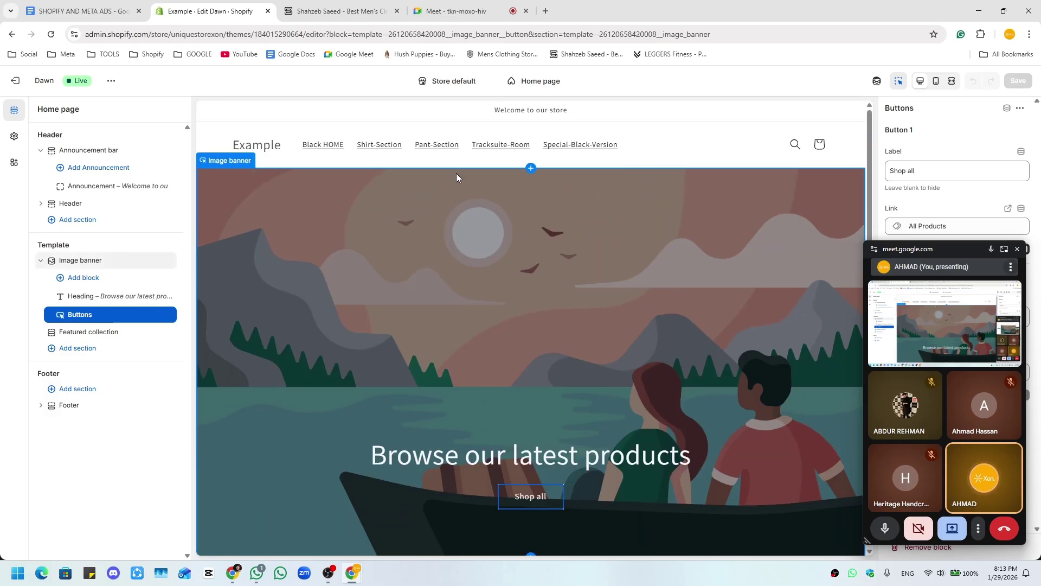
pyautogui.click(559, 86)
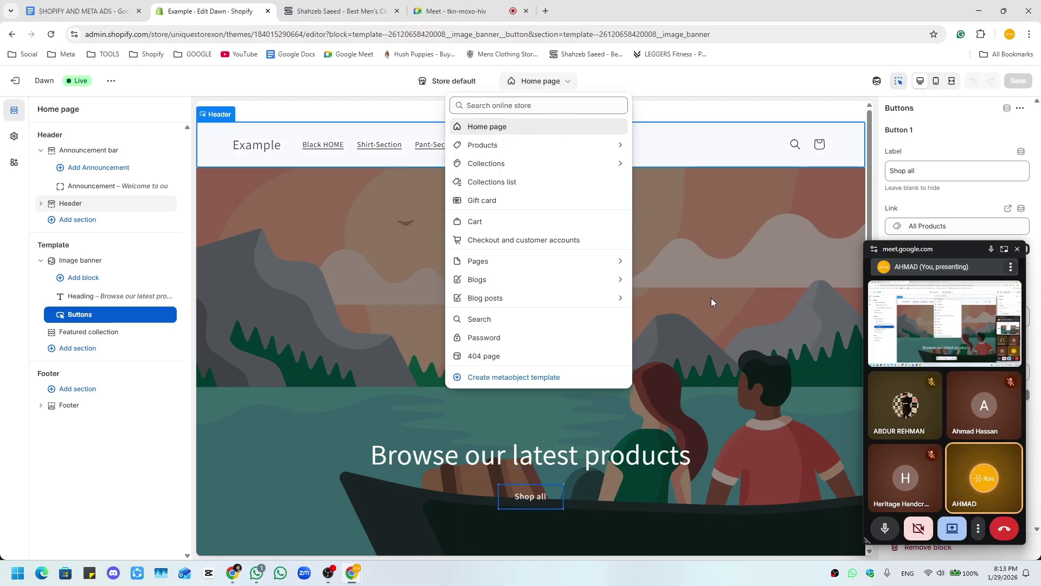
pyautogui.click(483, 150)
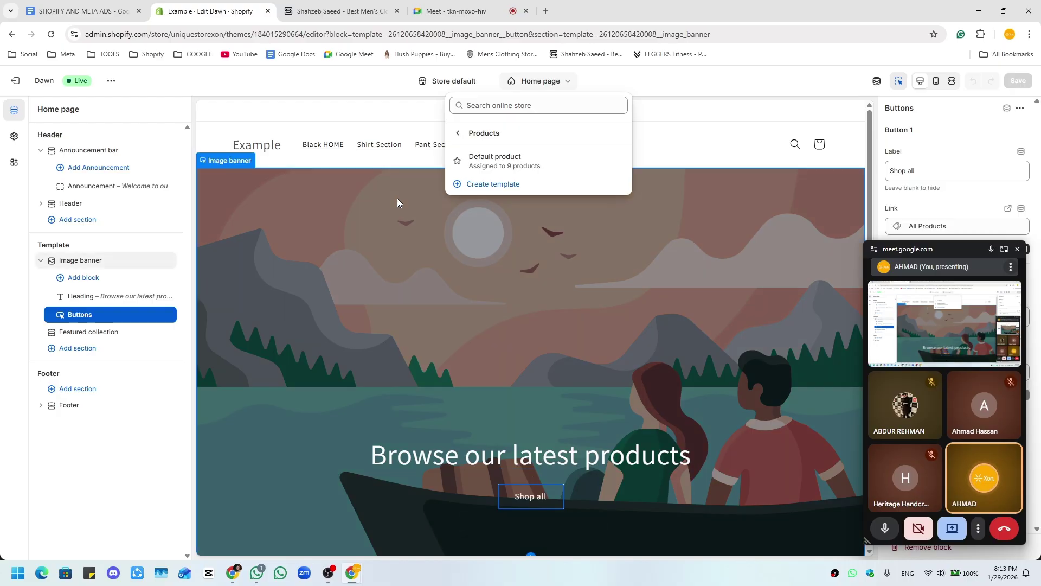
pyautogui.click(495, 156)
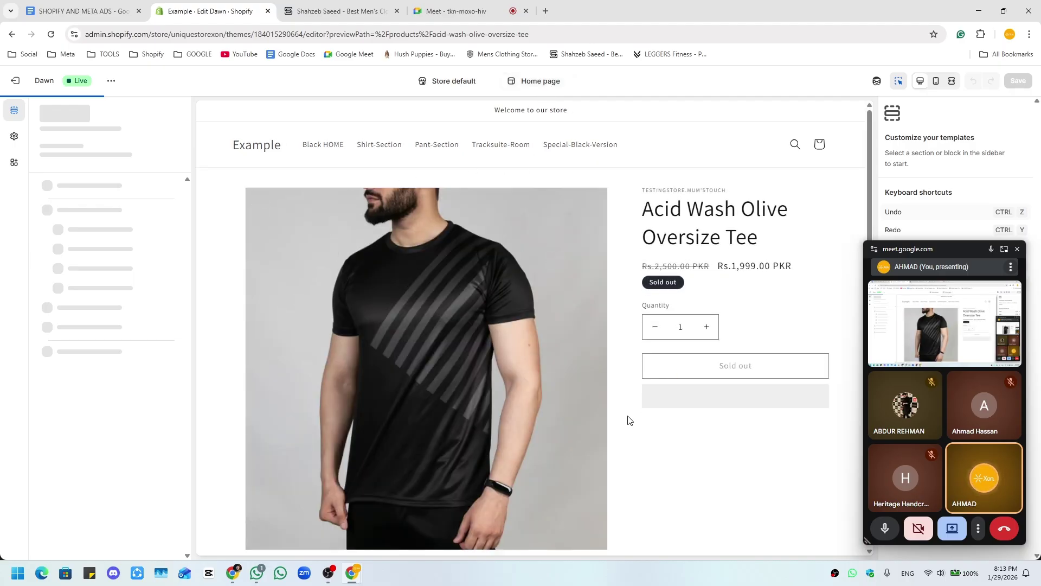
pyautogui.click(539, 83)
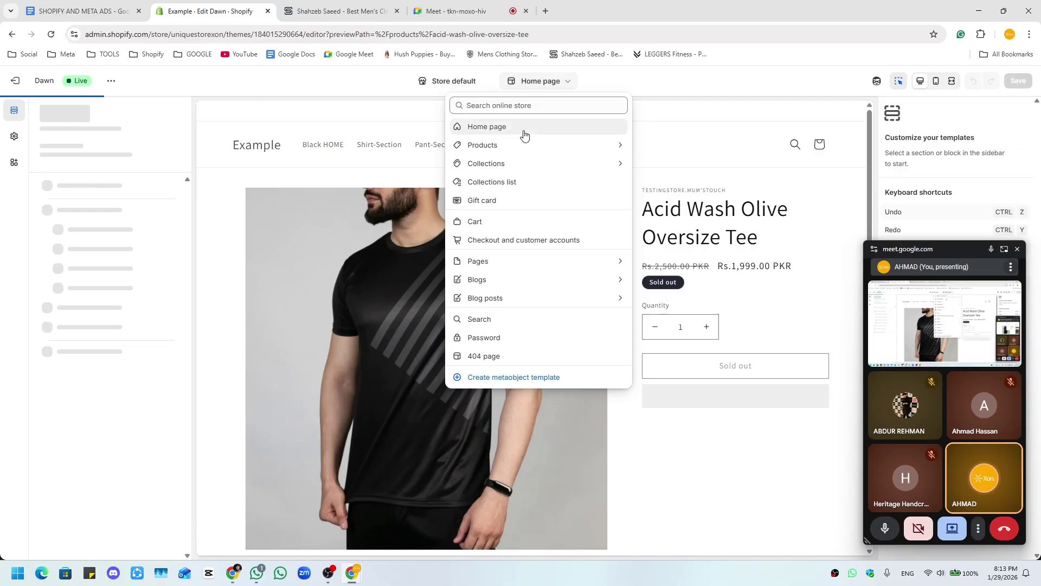
pyautogui.click(507, 135)
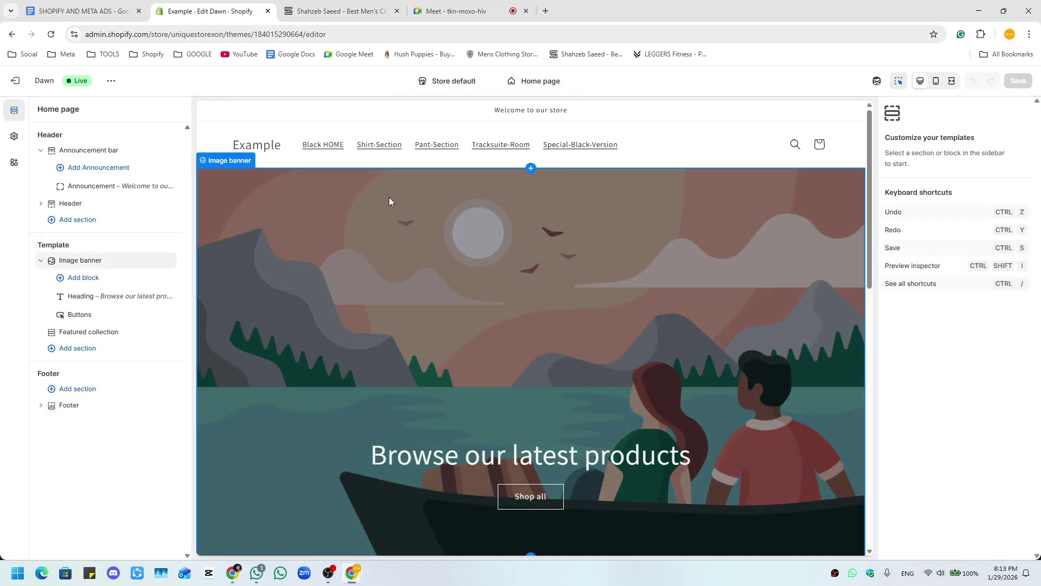
# - Review the Class 11 topics in the SHOPIFY AND META ADS notes, highlighting Theme Designing and Theme Setting
pyautogui.click(101, 4)
pyautogui.scroll(-3, 736, 297)
pyautogui.scroll(-7, 735, 298)
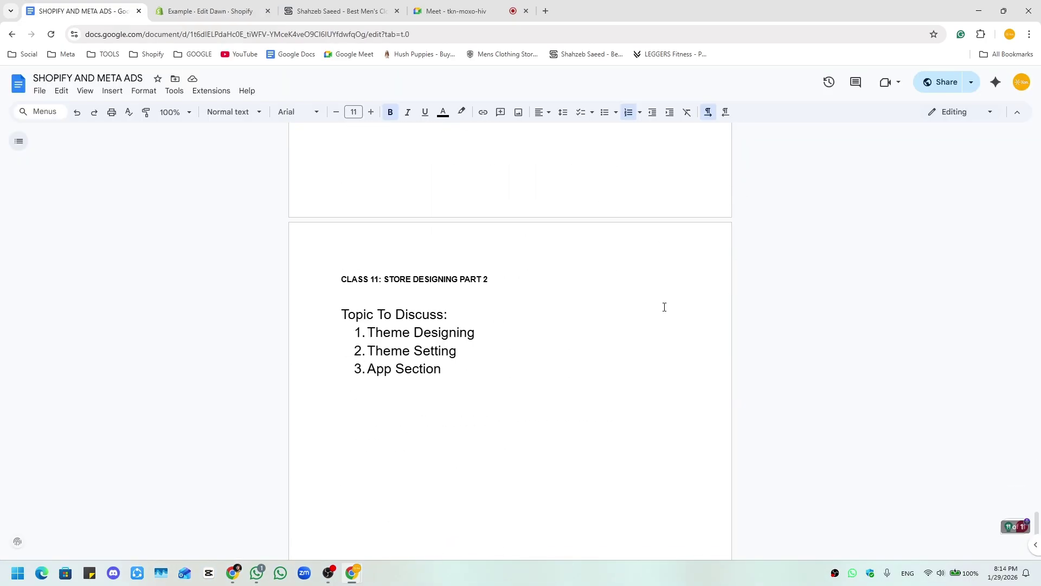
pyautogui.moveTo(342, 229); pyautogui.dragTo(450, 285)
pyautogui.click(453, 288)
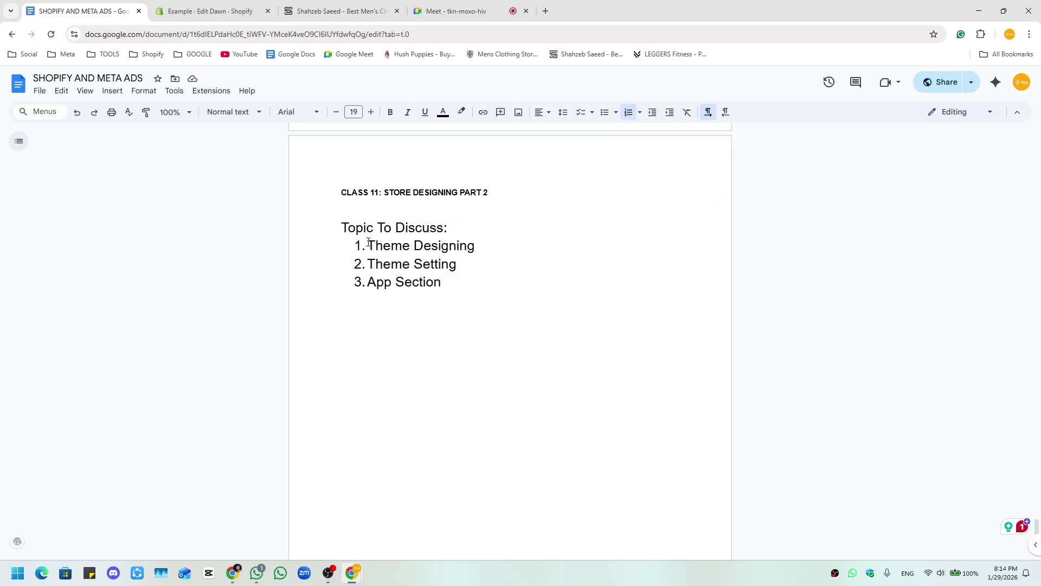
pyautogui.moveTo(368, 243); pyautogui.dragTo(478, 247)
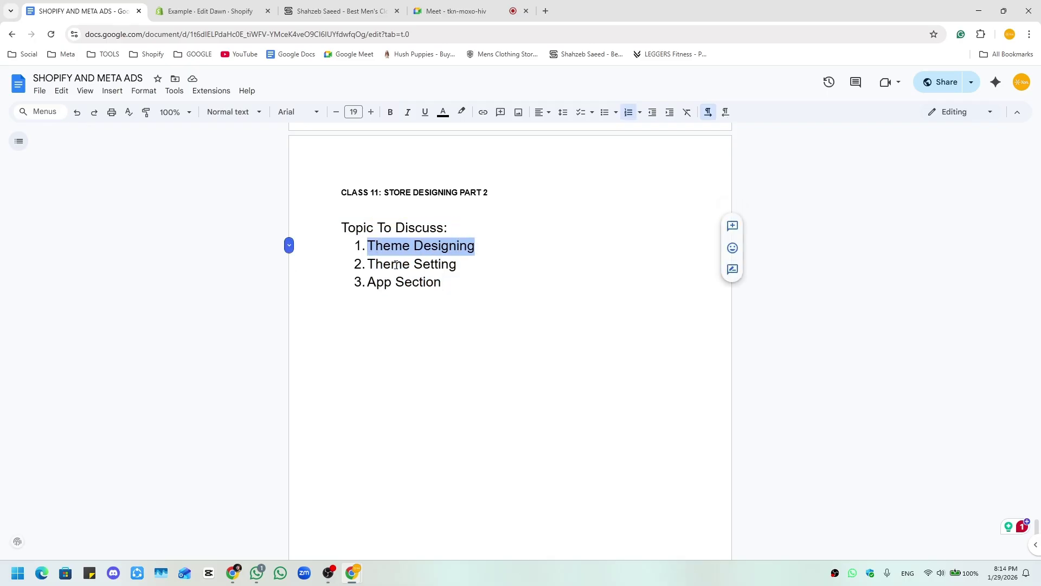
pyautogui.moveTo(368, 264); pyautogui.dragTo(449, 266)
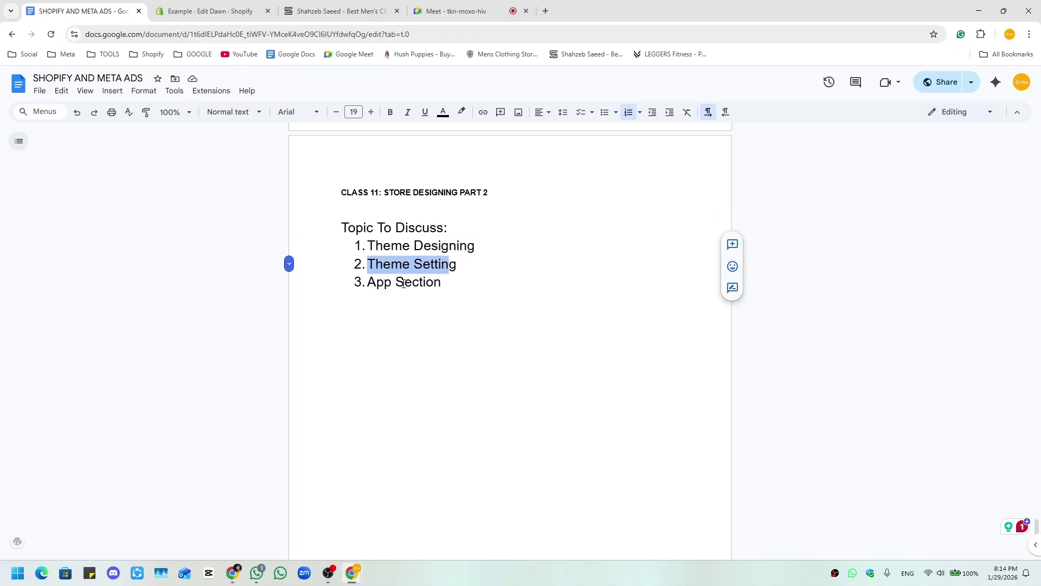
# - Look through the Dawn editor's theme settings and app embeds, ending on the home page sections
pyautogui.click(455, 11)
pyautogui.click(206, 11)
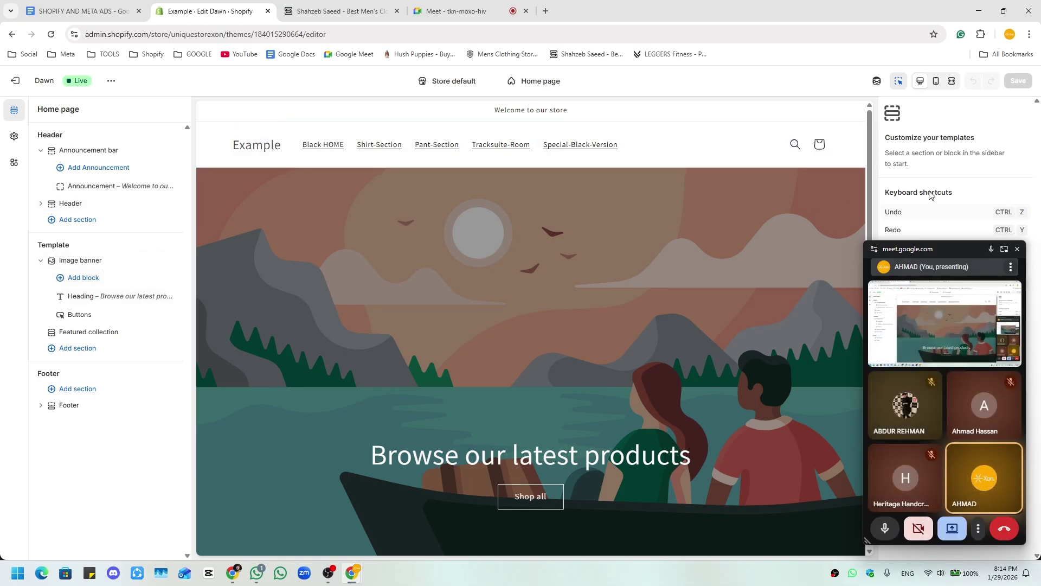
pyautogui.click(14, 139)
pyautogui.scroll(-3, 102, 260)
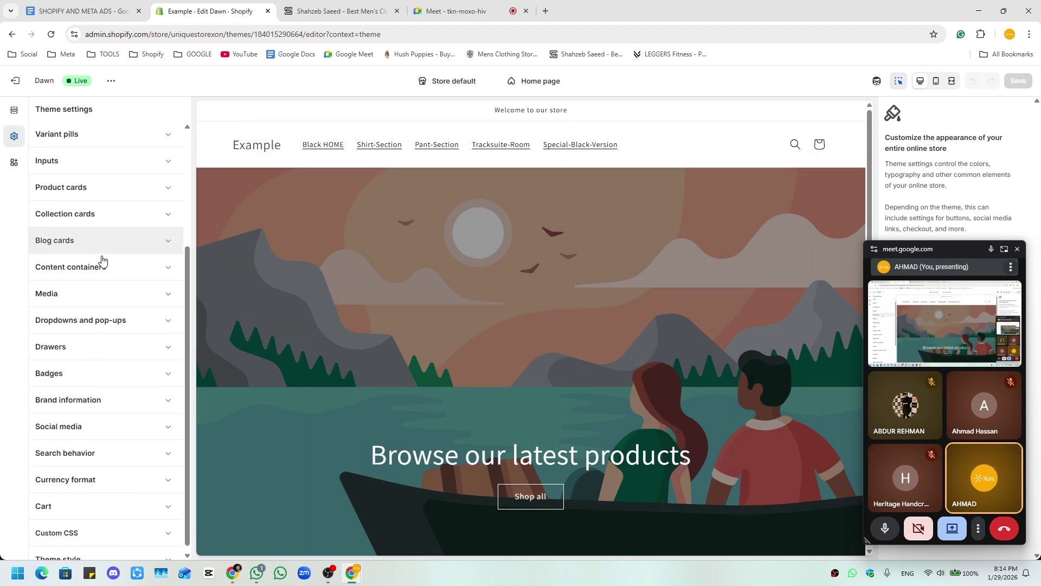
pyautogui.scroll(3, 103, 271)
pyautogui.scroll(-2, 105, 292)
pyautogui.scroll(2, 105, 291)
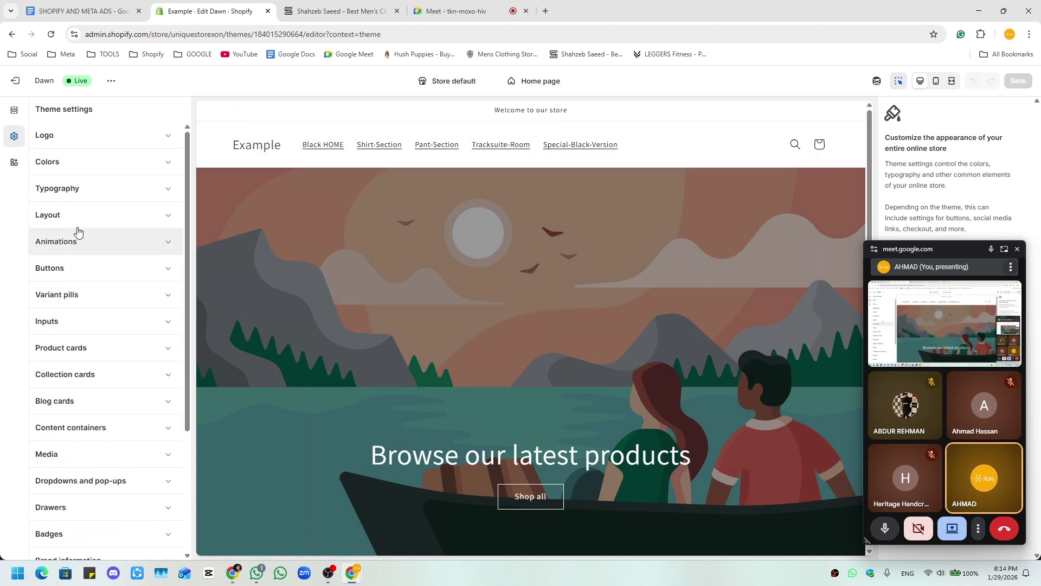
pyautogui.click(14, 163)
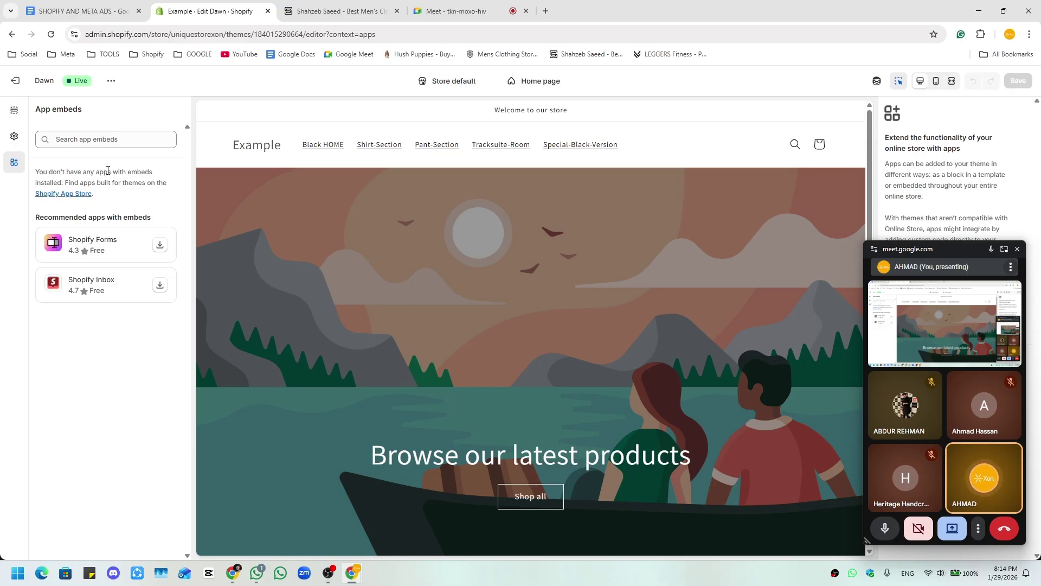
pyautogui.click(14, 110)
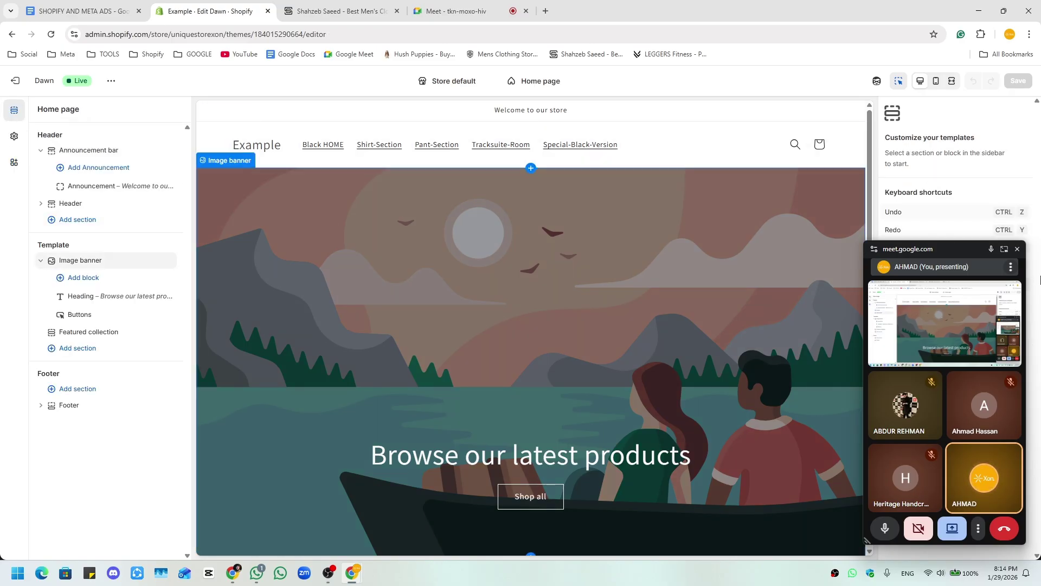
# - Close the floating meeting window and browse the Shahzeb Saeed home page's banners, collections and product sections
pyautogui.click(1017, 249)
pyautogui.click(326, 6)
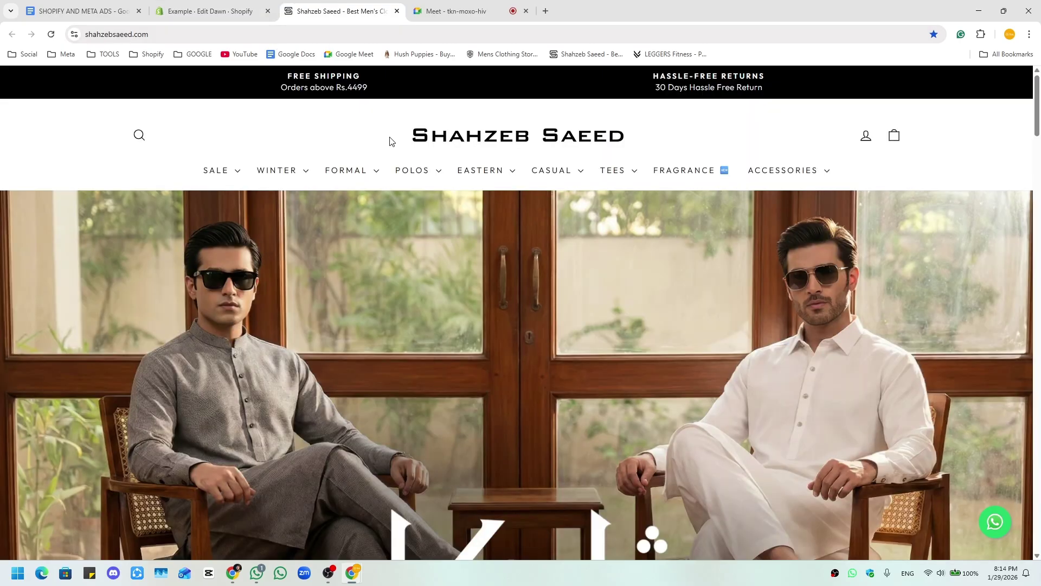
pyautogui.scroll(-15, 425, 138)
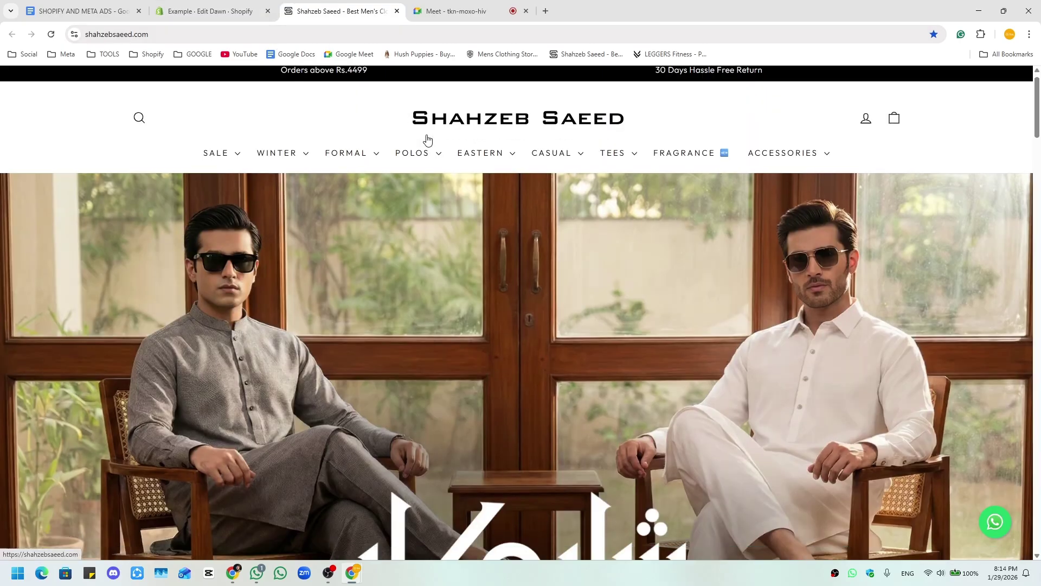
pyautogui.scroll(-20, 427, 140)
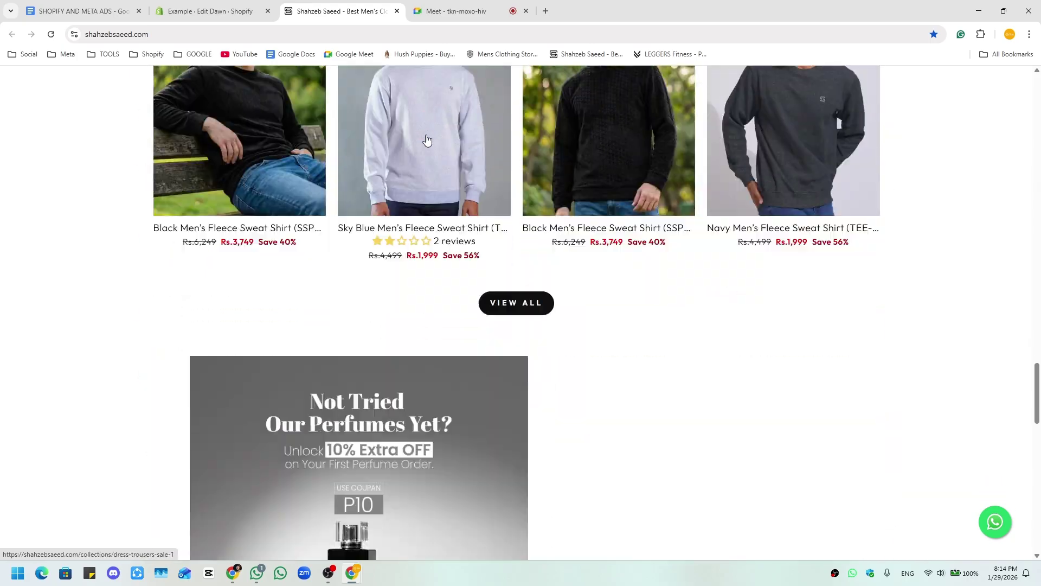
pyautogui.scroll(10, 425, 138)
pyautogui.scroll(20, 423, 136)
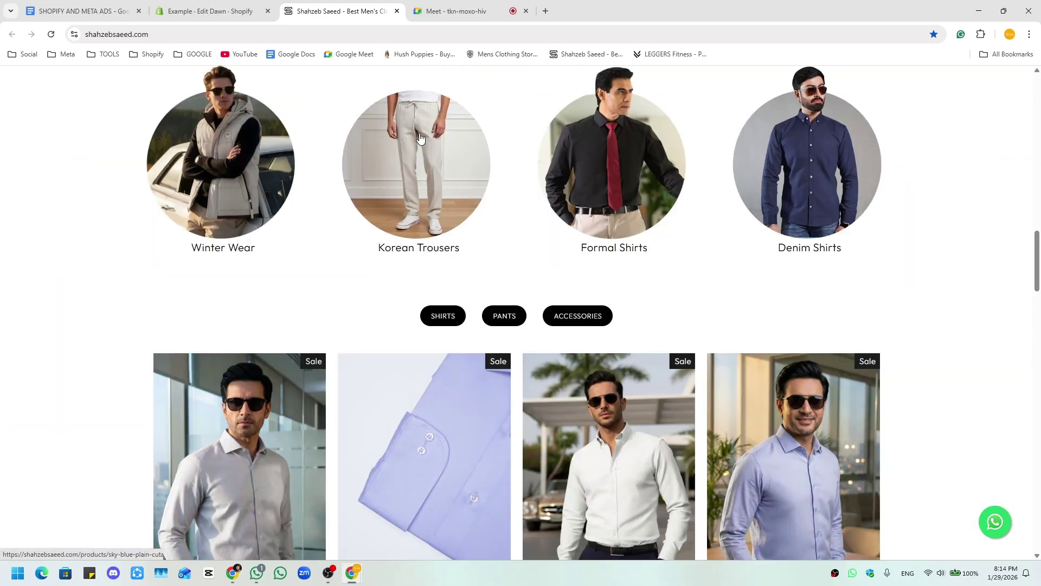
pyautogui.scroll(3, 419, 135)
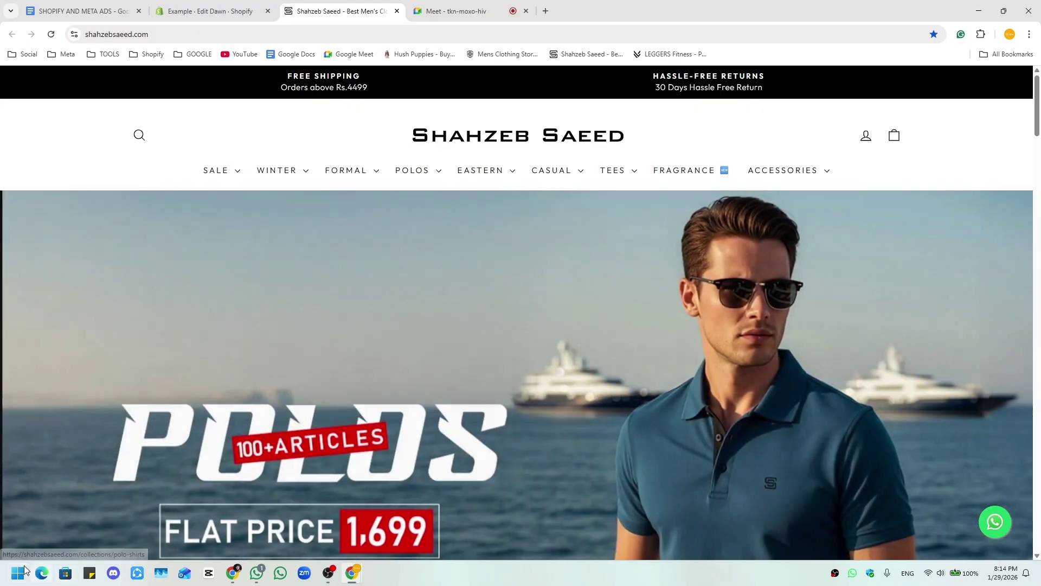
# - Open the Desktop folder in a maximized File Explorer window to view the logo, product and sale banner images
pyautogui.click(18, 574)
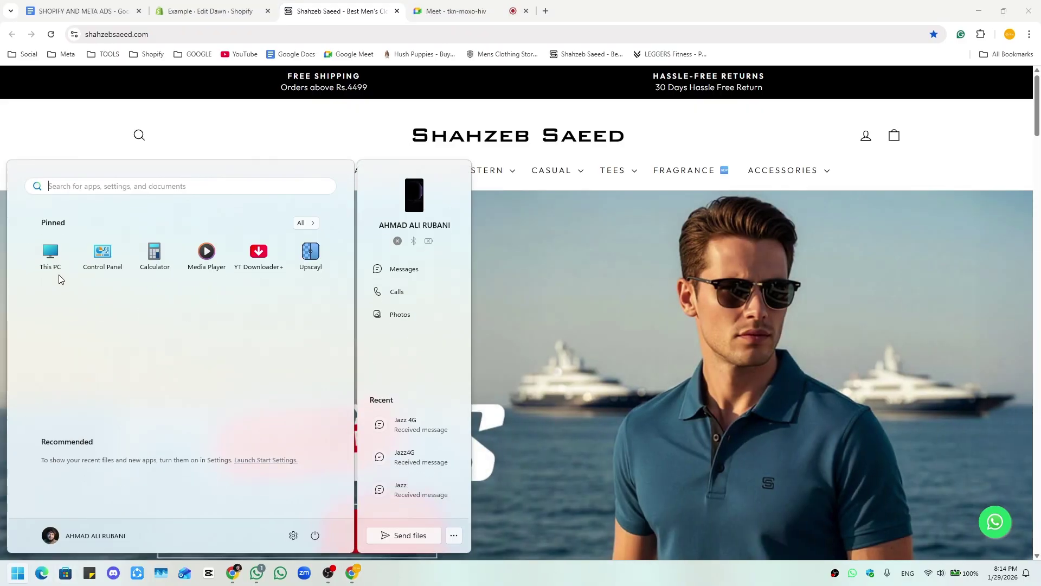
pyautogui.click(56, 261)
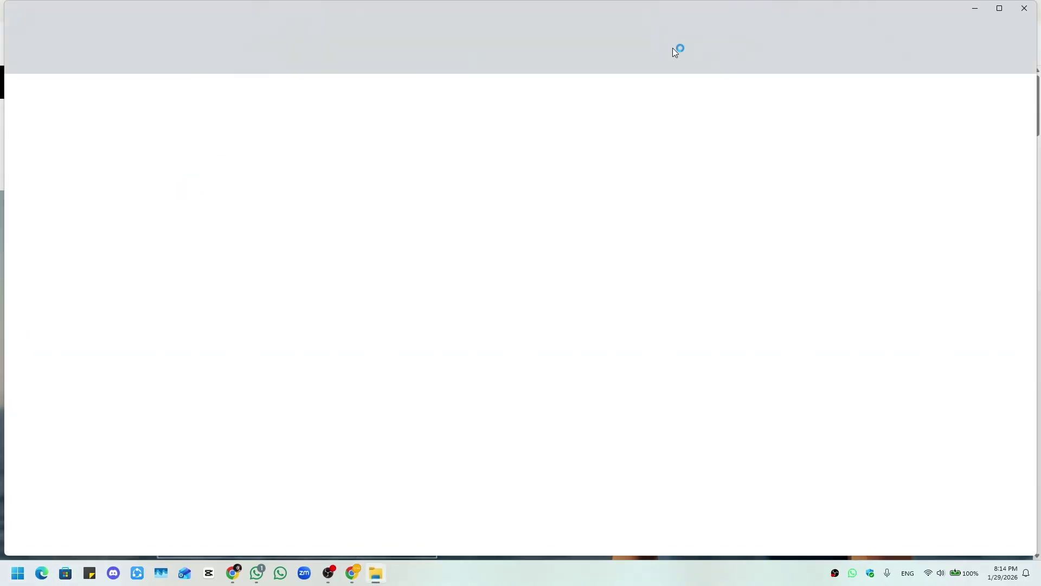
pyautogui.click(1001, 11)
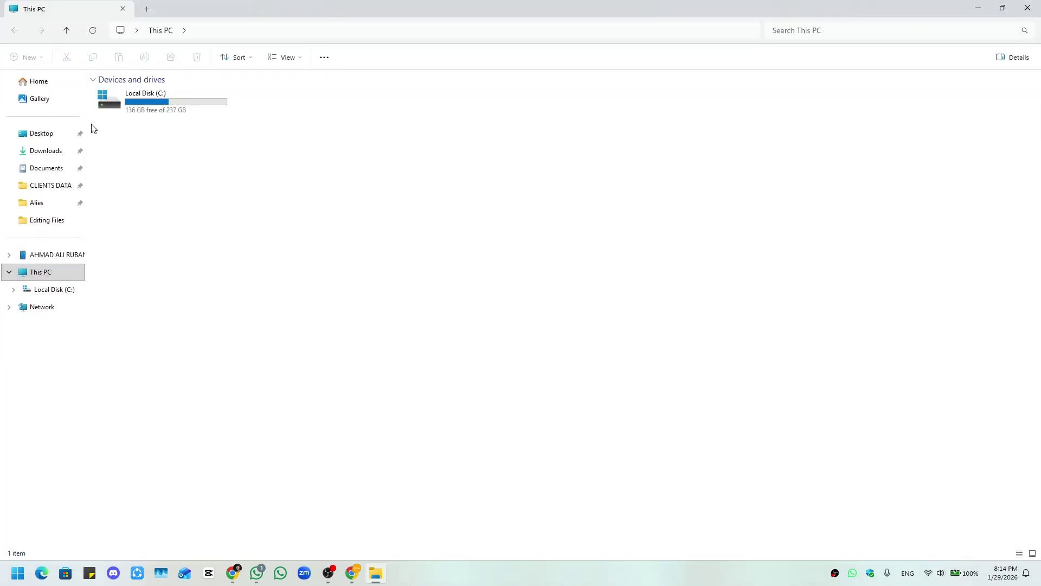
pyautogui.click(42, 134)
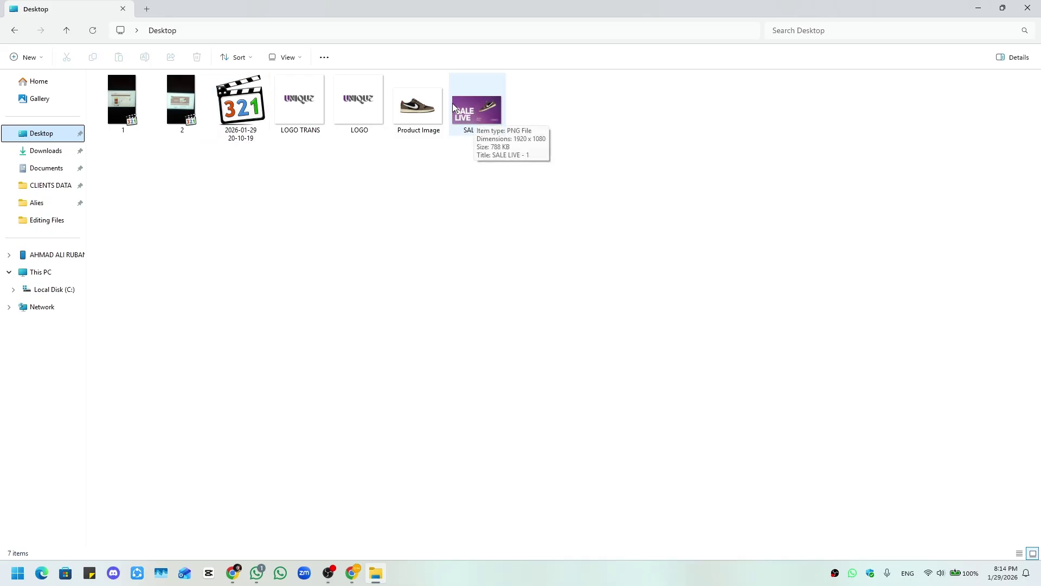
# - Back in the Dawn theme editor, select the welcome announcement and compare its settings with the theme settings
pyautogui.hotkey('alt', 'Tab')
pyautogui.click(225, 5)
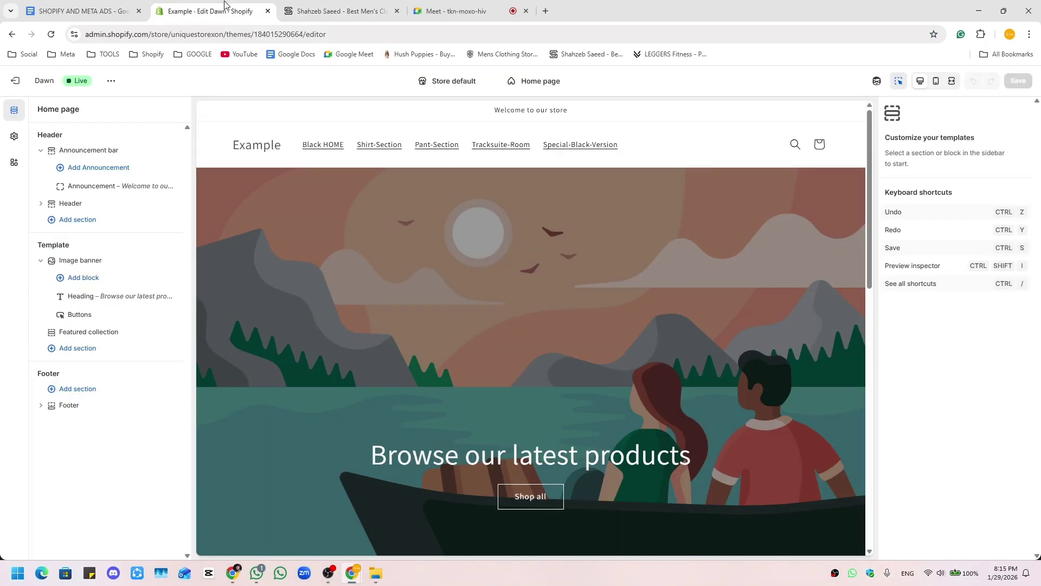
pyautogui.click(496, 116)
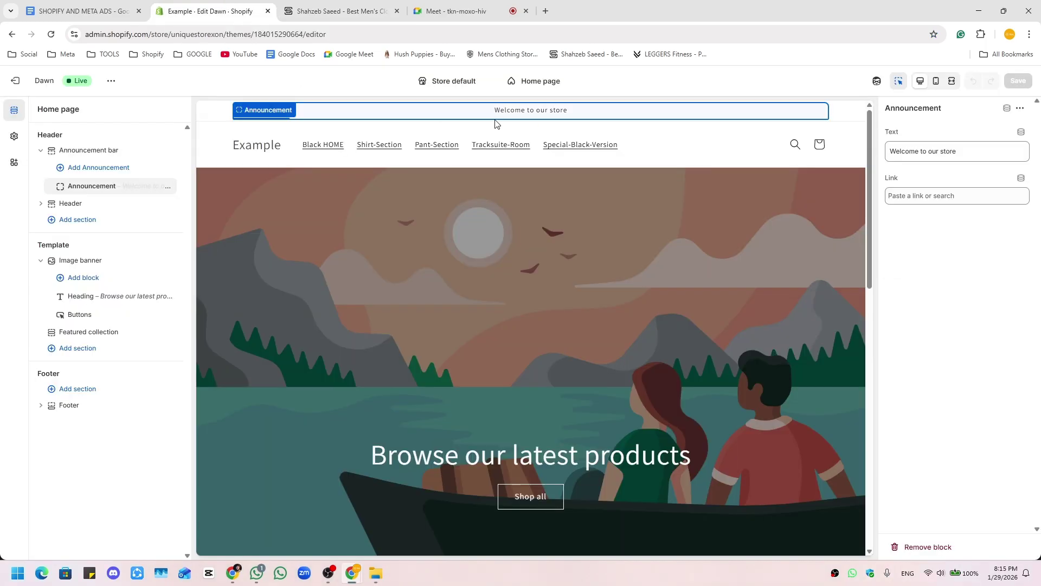
pyautogui.click(8, 142)
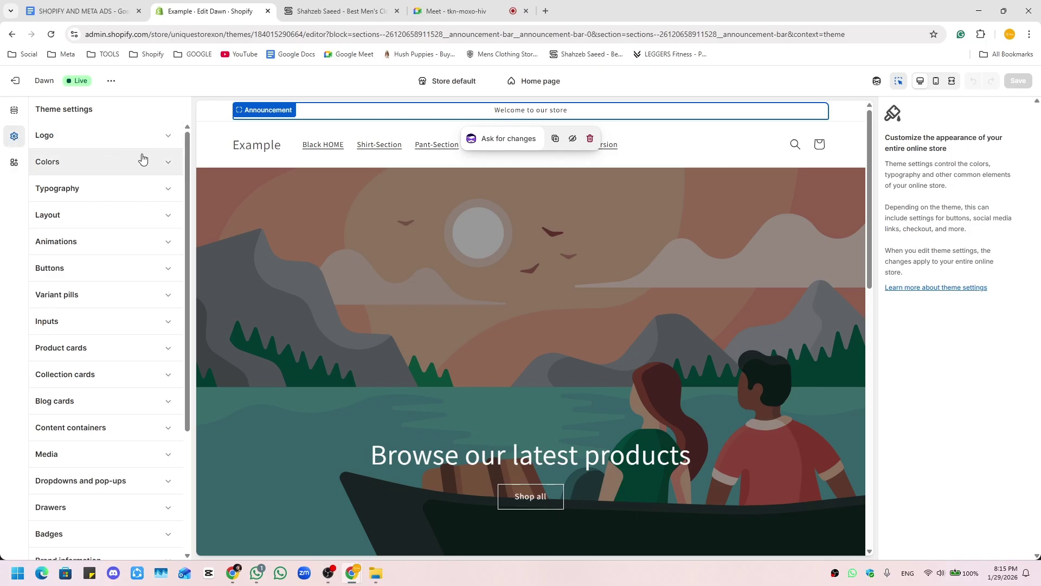
pyautogui.click(14, 110)
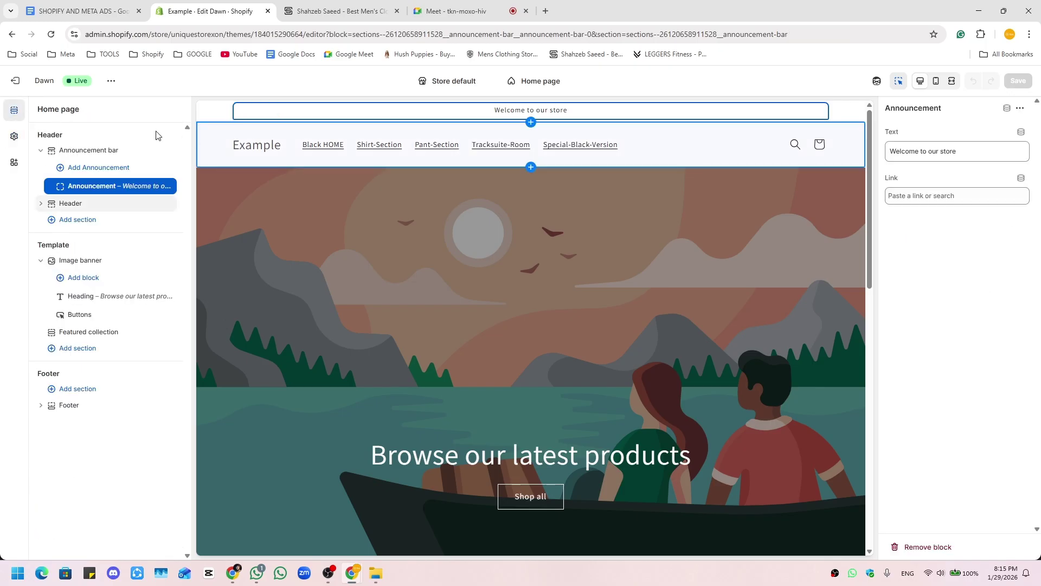
# - Inspect the colors of Scheme 4 in the theme settings and return to the list of color schemes
pyautogui.click(16, 137)
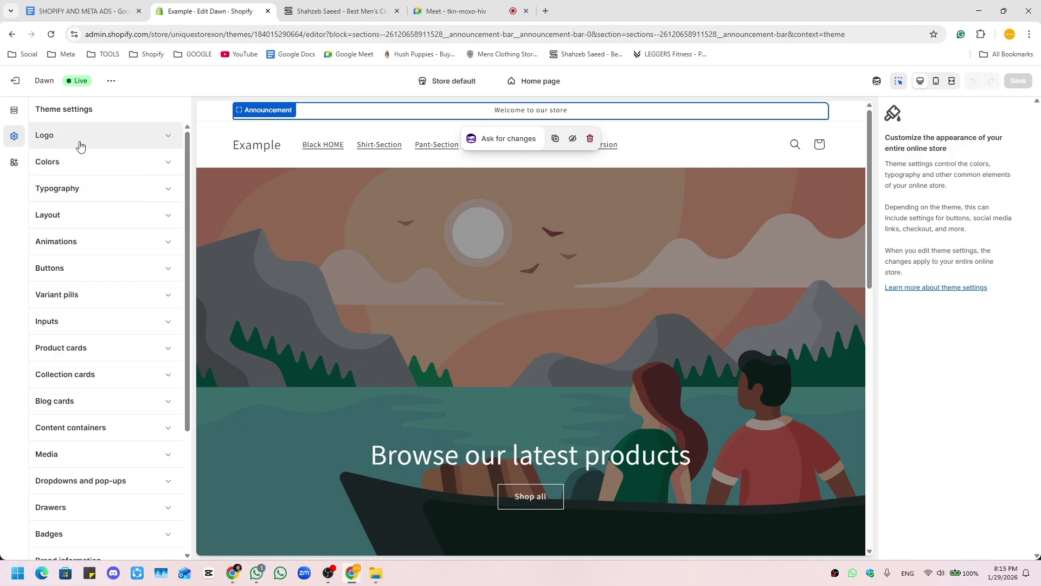
pyautogui.click(118, 166)
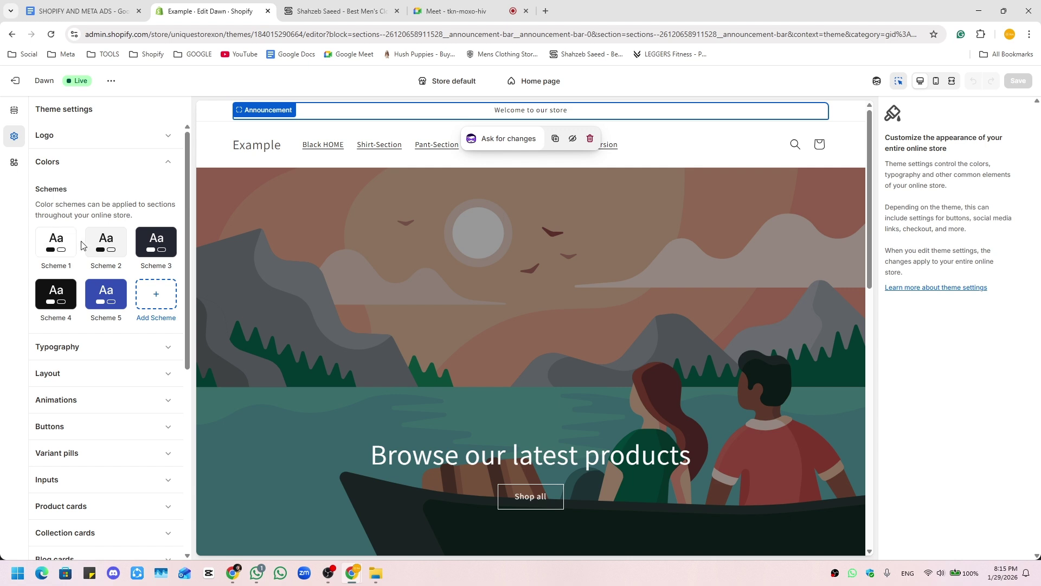
pyautogui.click(63, 301)
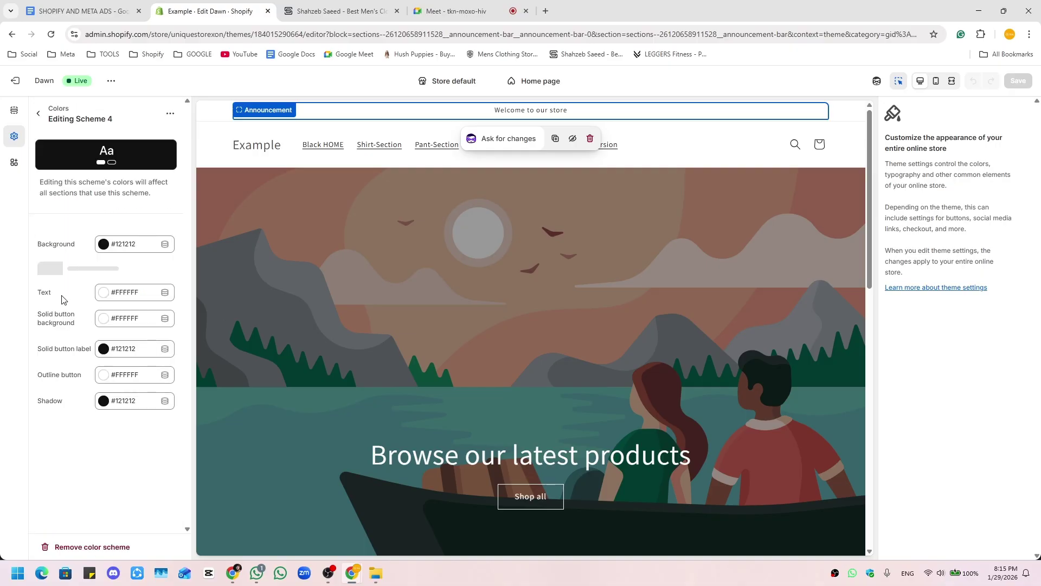
pyautogui.click(38, 115)
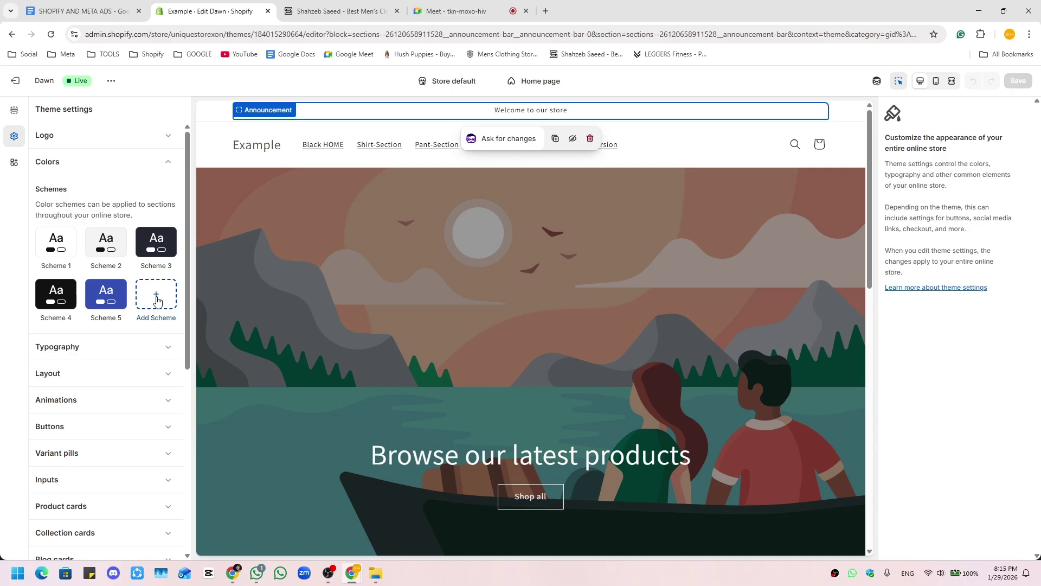
# - Set the background color of Scheme 5 to white (#FFFFFF)
pyautogui.click(112, 300)
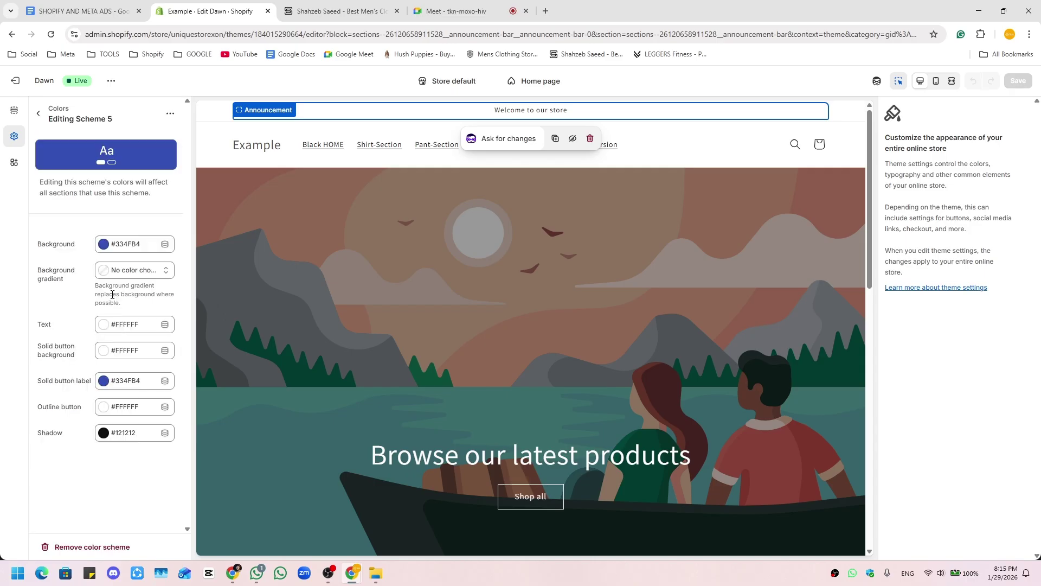
pyautogui.click(108, 245)
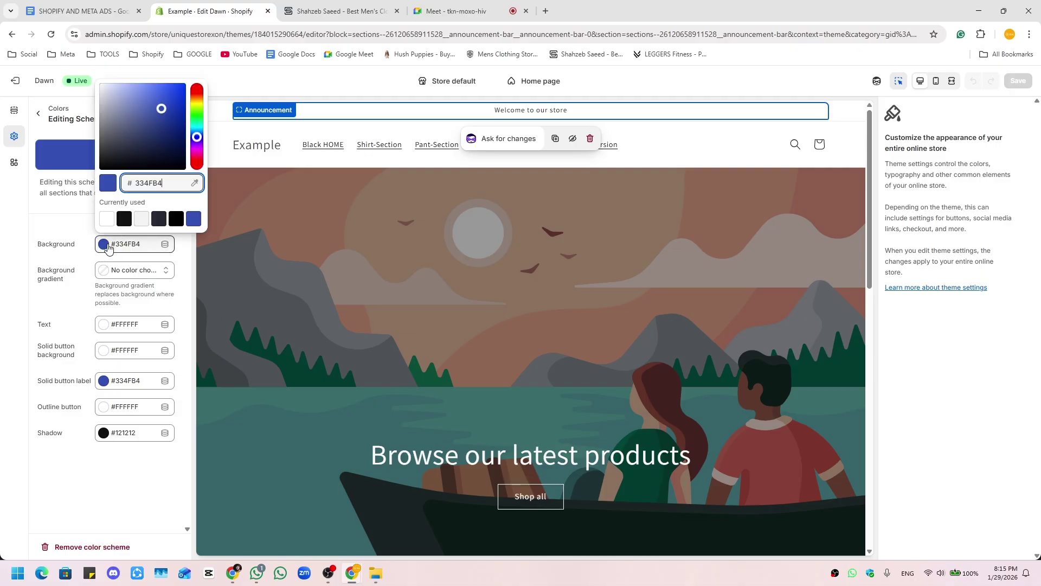
pyautogui.click(107, 219)
pyautogui.click(83, 246)
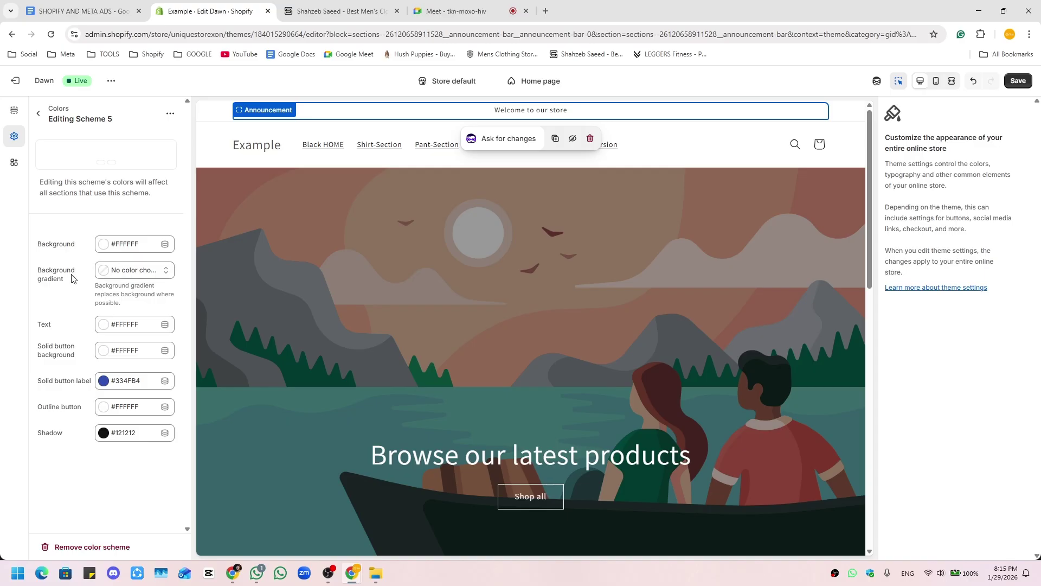
# - Give Scheme 5 the purple-to-blue linear background gradient and set its text color to #121212
pyautogui.click(130, 270)
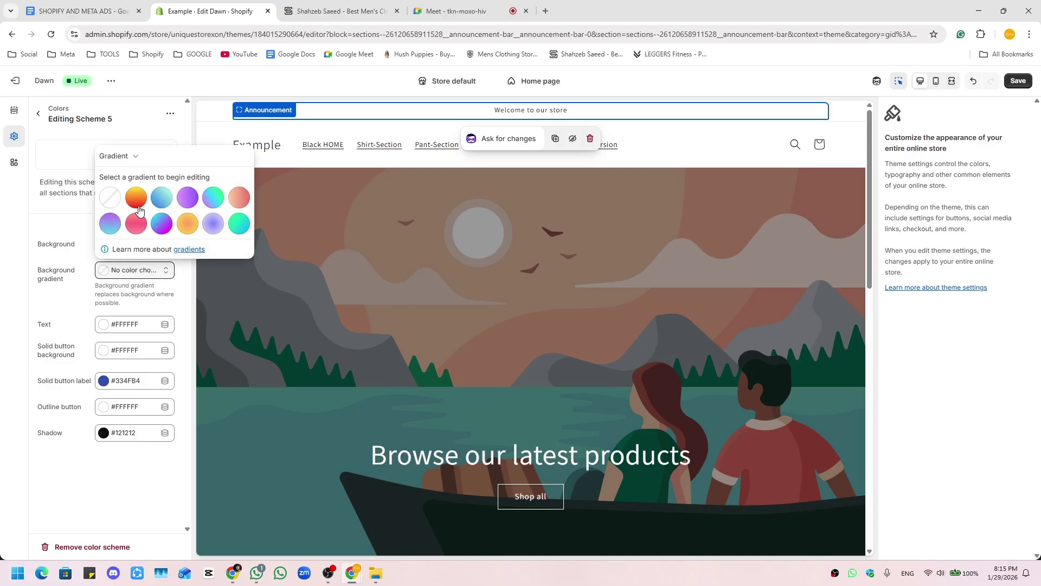
pyautogui.click(110, 231)
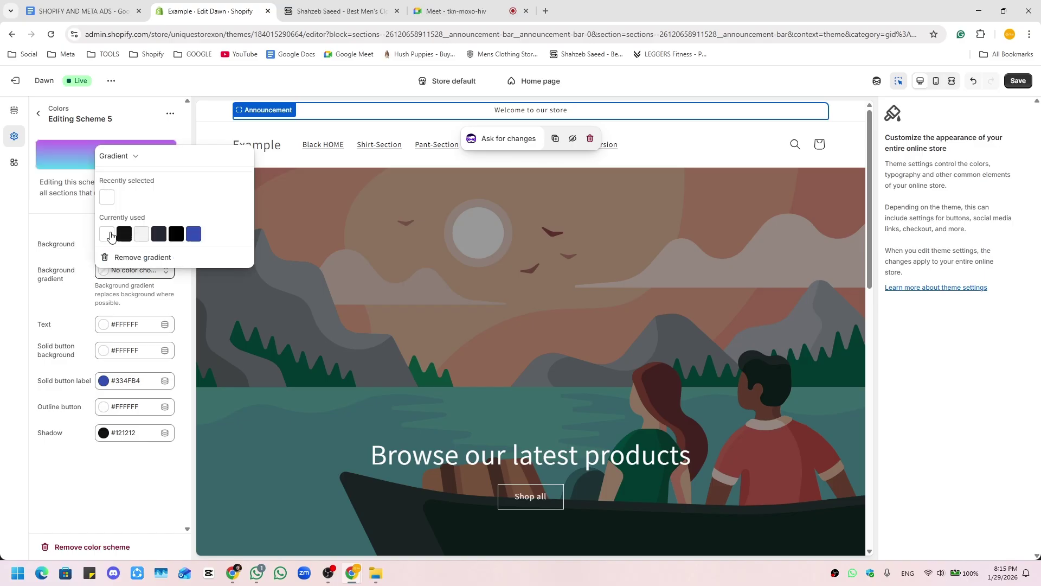
pyautogui.click(63, 256)
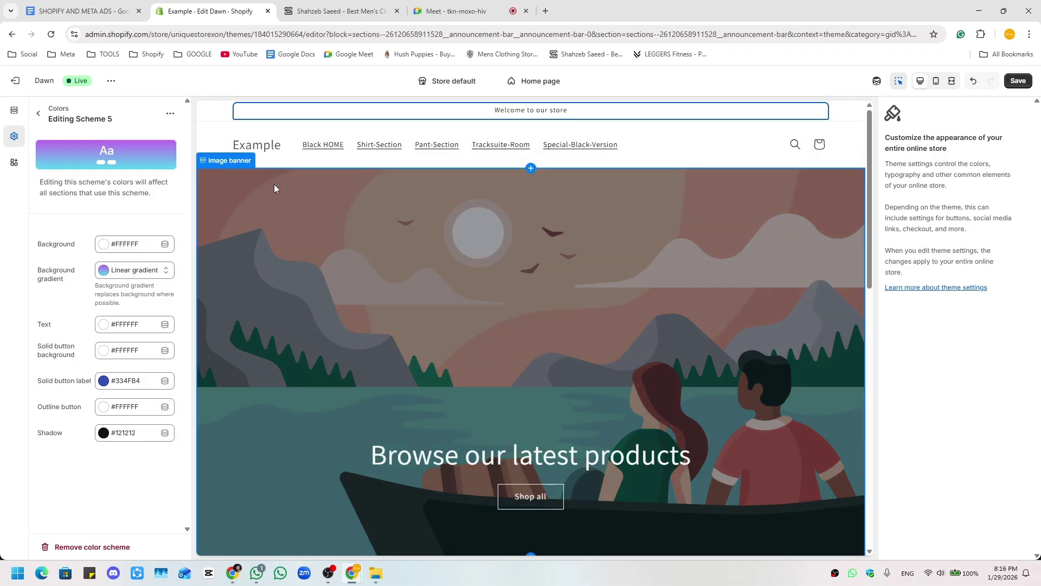
pyautogui.click(103, 325)
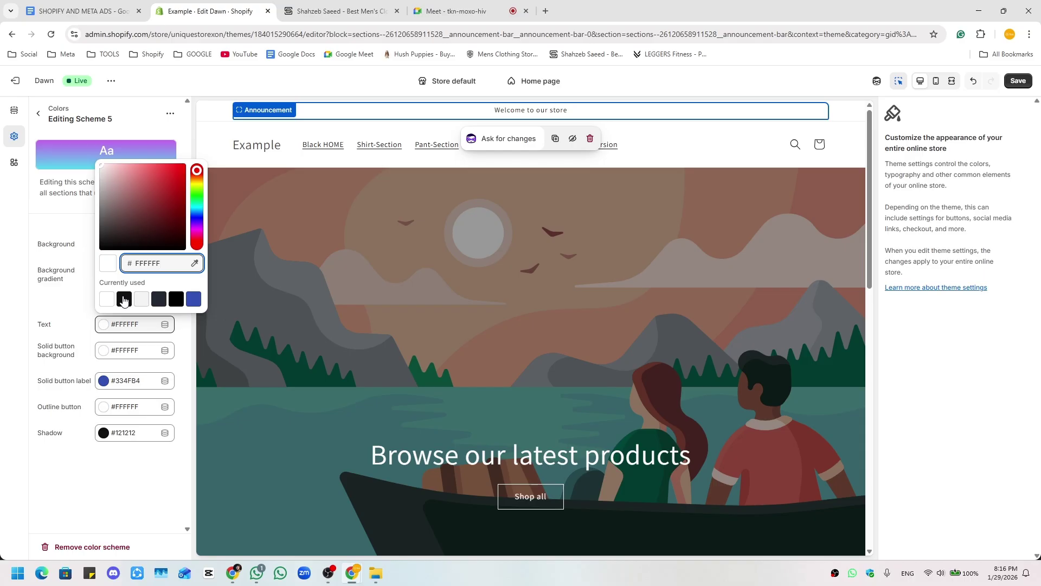
pyautogui.click(124, 300)
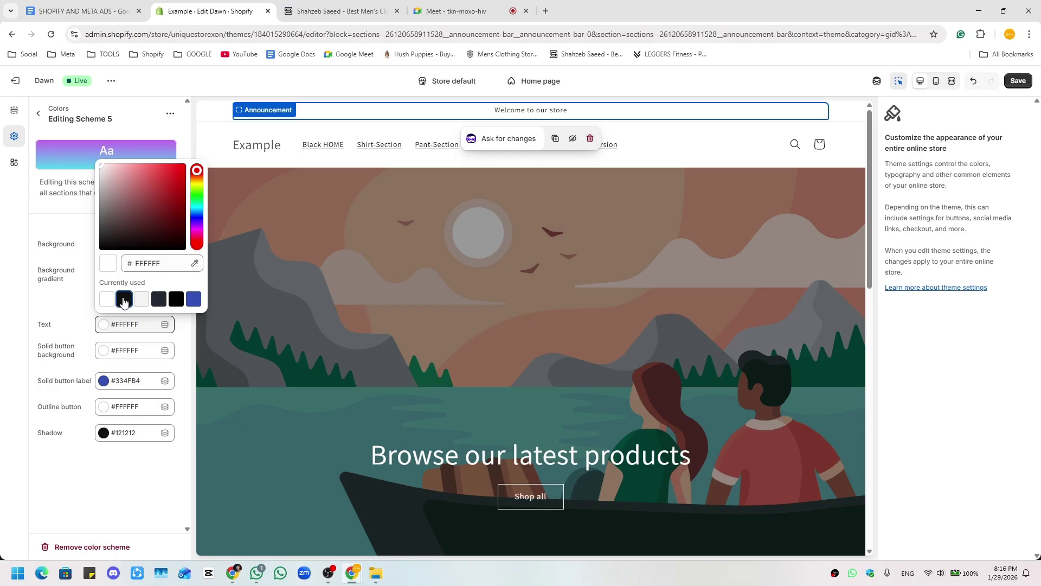
pyautogui.click(84, 337)
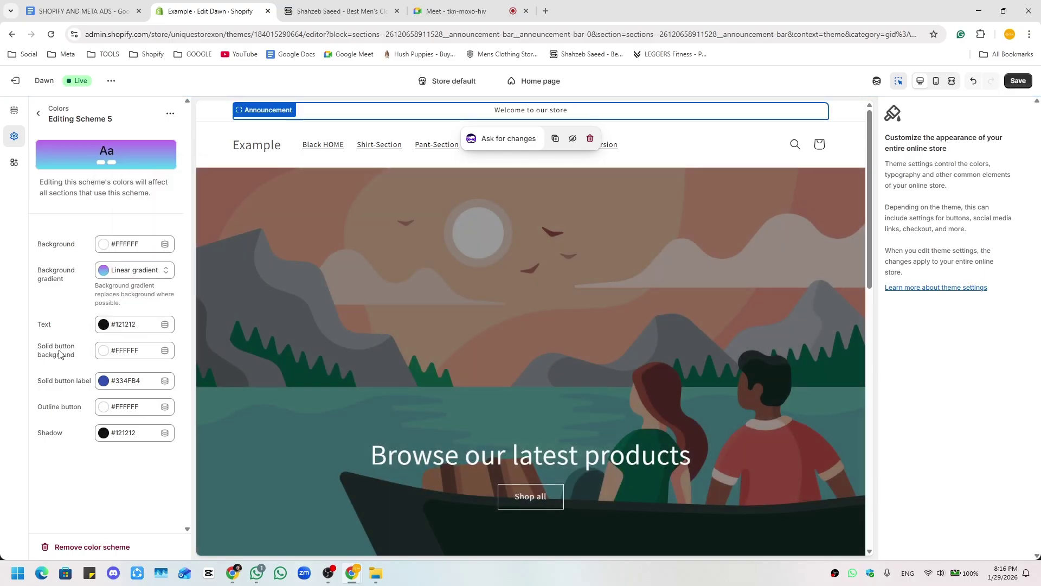
# - Pick white (#FFFFFF) for Scheme 5's solid button background and set its solid button label color to #A6367A
pyautogui.click(105, 351)
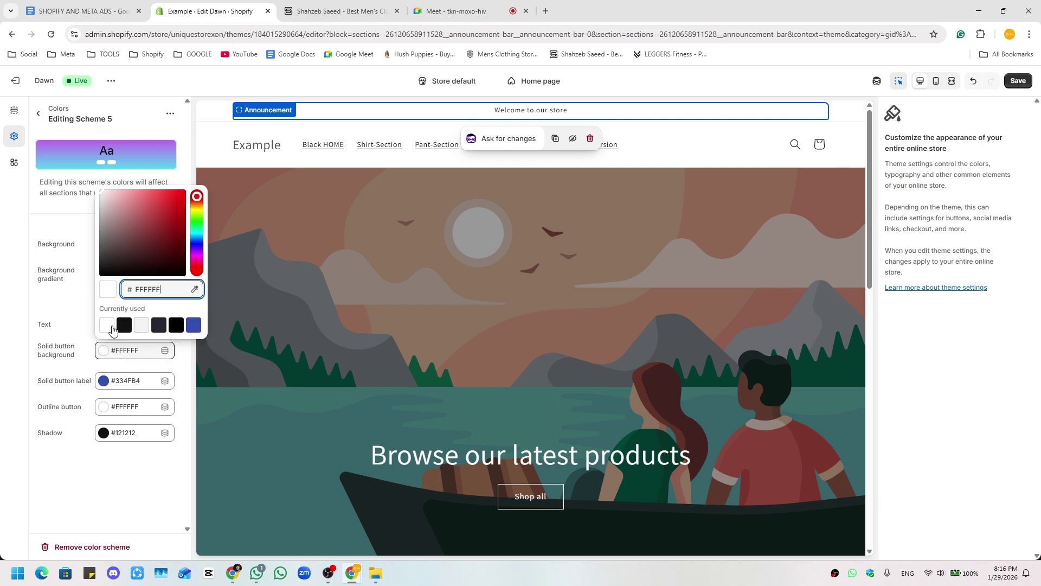
pyautogui.click(107, 326)
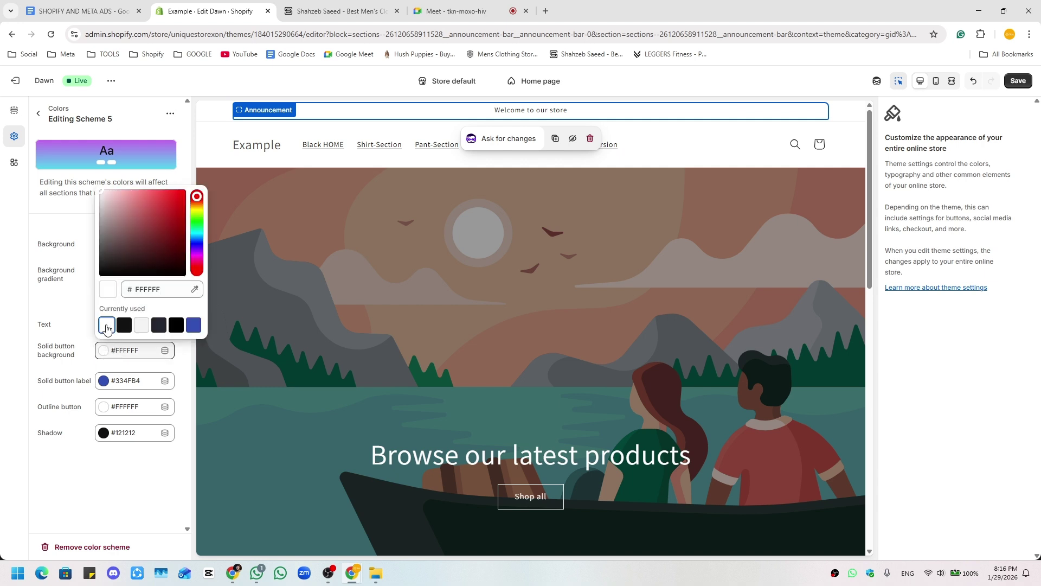
pyautogui.click(103, 385)
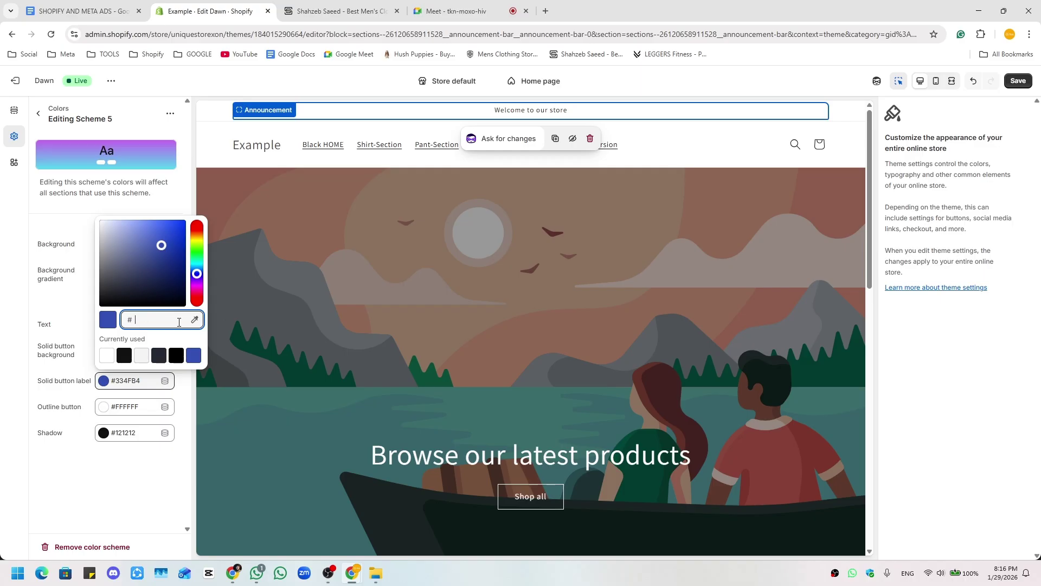
pyautogui.write('a6367A')
pyautogui.press('Return')
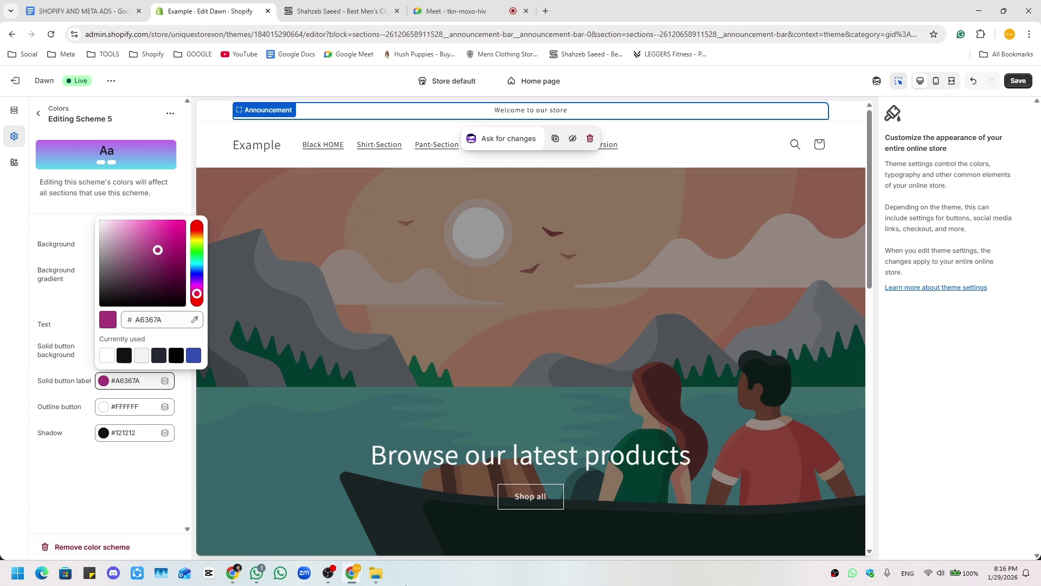
# - View the SALE LIVE.png banner from the Desktop folder in a maximized window and return to the theme editor
pyautogui.click(376, 573)
pyautogui.click(488, 125)
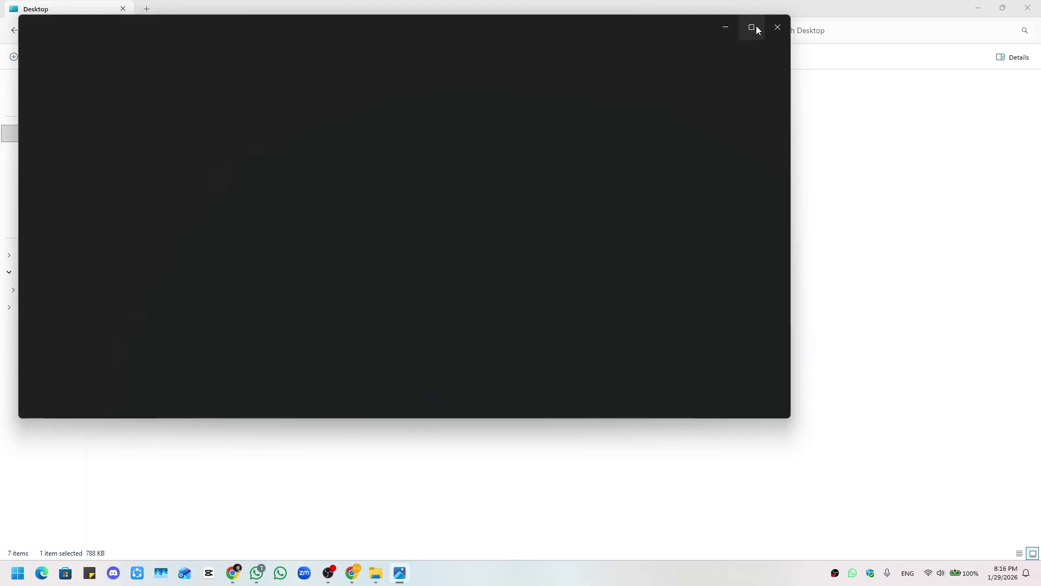
pyautogui.click(753, 27)
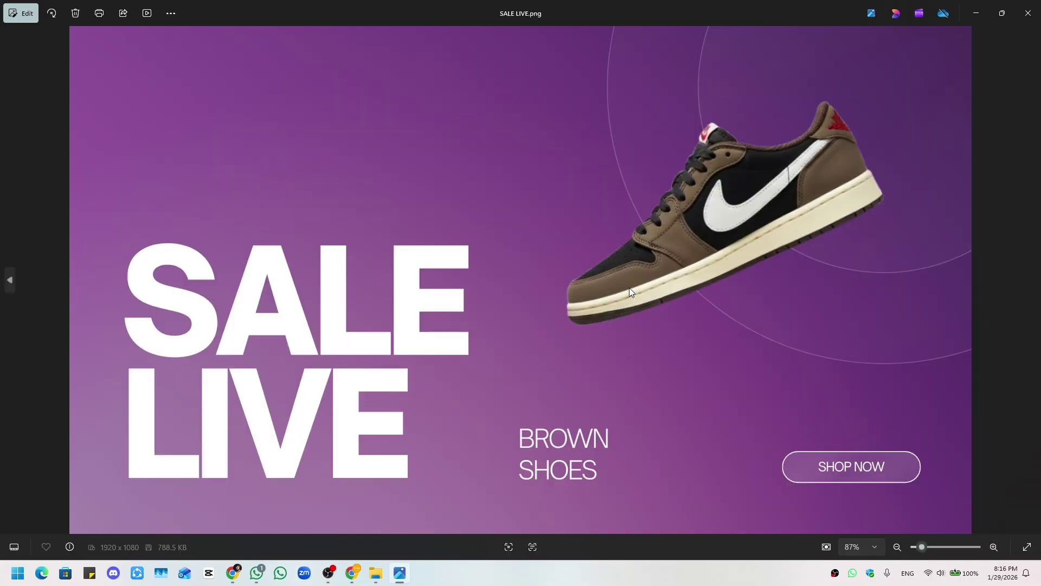
pyautogui.hotkey('alt', 'Tab')
pyautogui.hotkey('alt', 'Tab')
pyautogui.hotkey('alt', 'Tab')
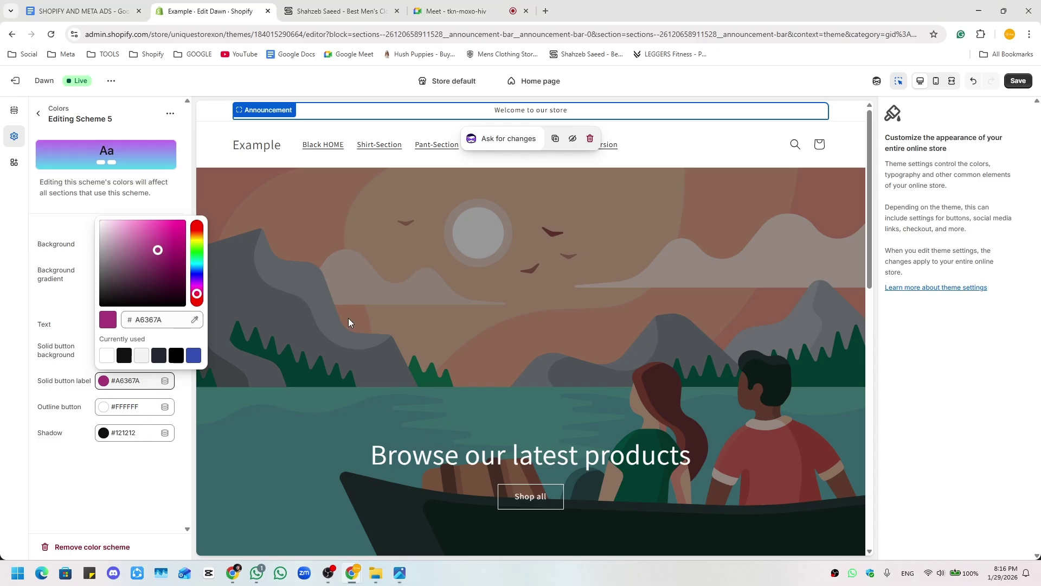
pyautogui.press('alt')
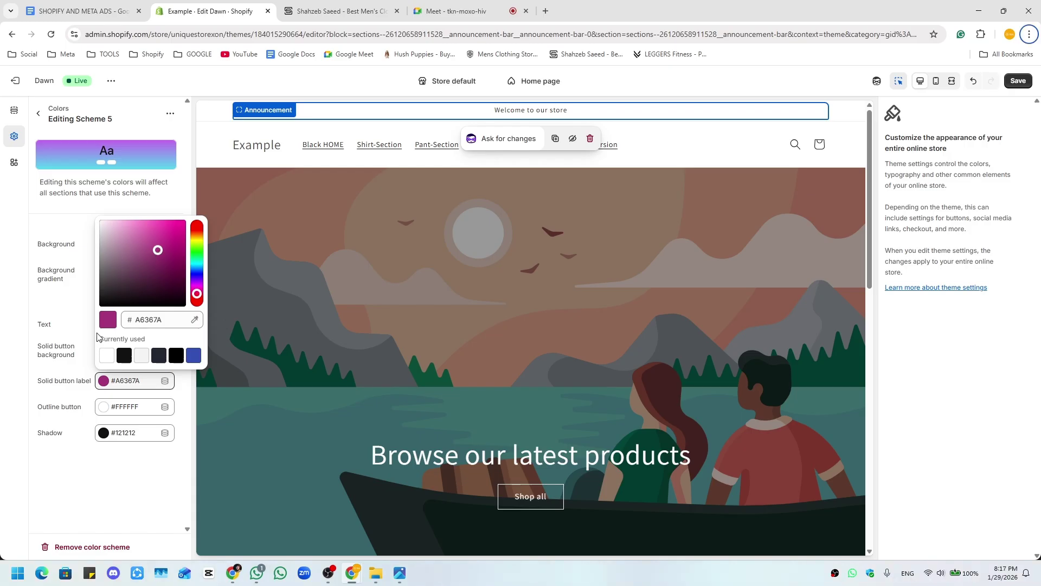
# - Set Scheme 5's solid button background to the already used purple #A6367A
pyautogui.click(87, 333)
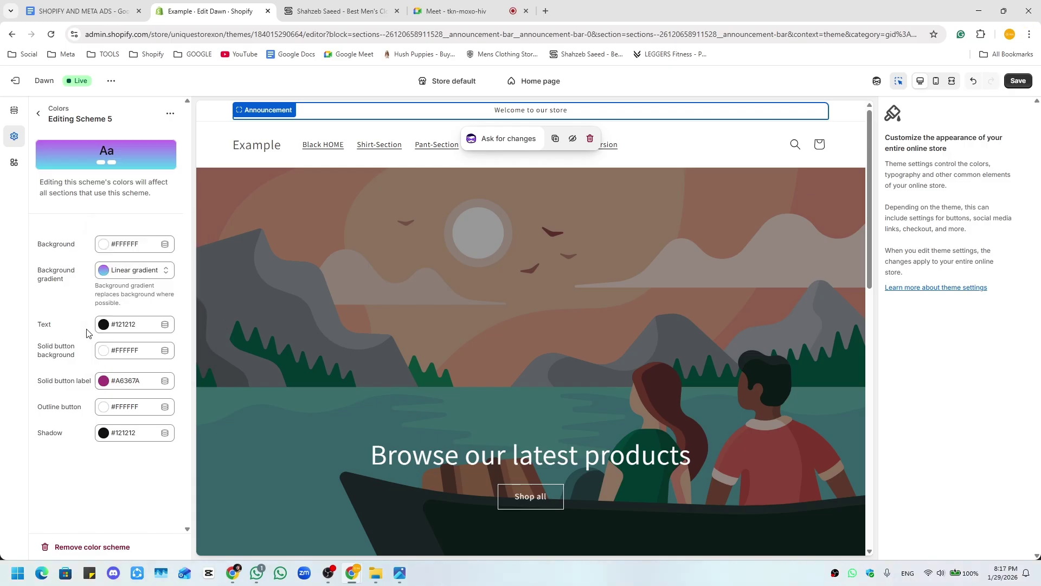
pyautogui.click(104, 351)
pyautogui.click(194, 326)
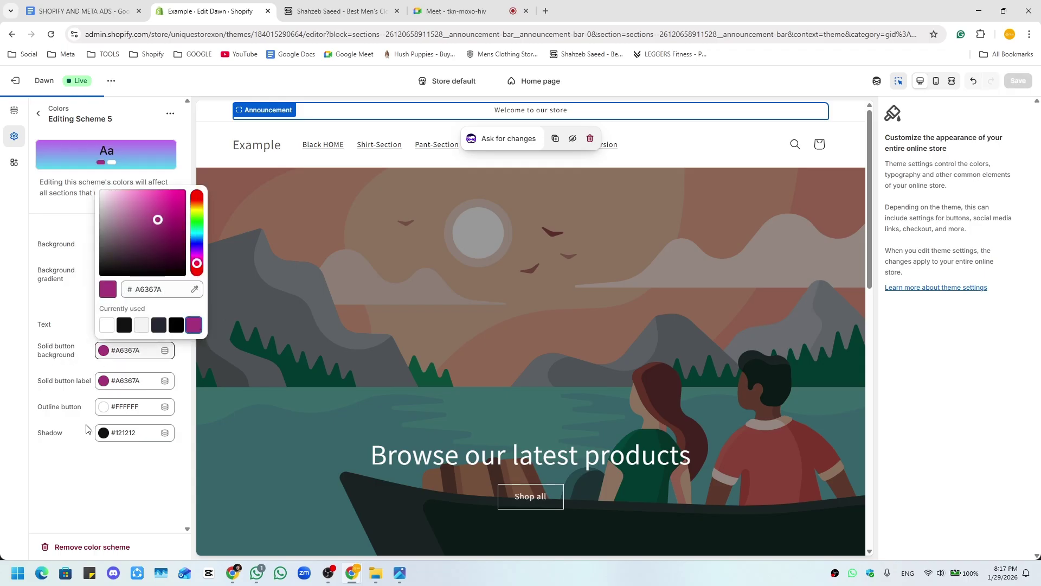
pyautogui.click(76, 429)
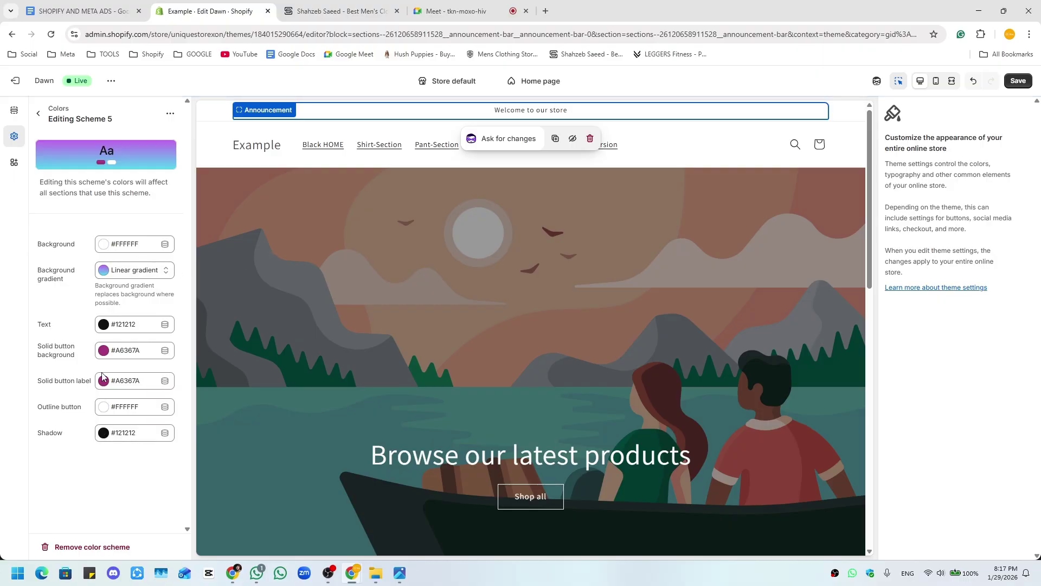
# - Return to the list of color schemes and compare the home page sections with the theme settings
pyautogui.click(38, 113)
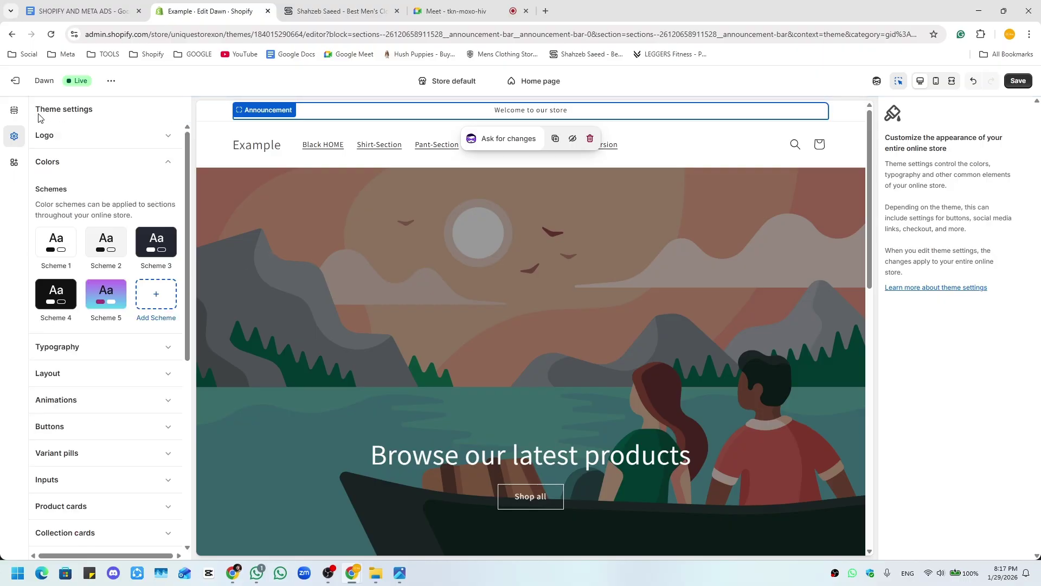
pyautogui.click(20, 112)
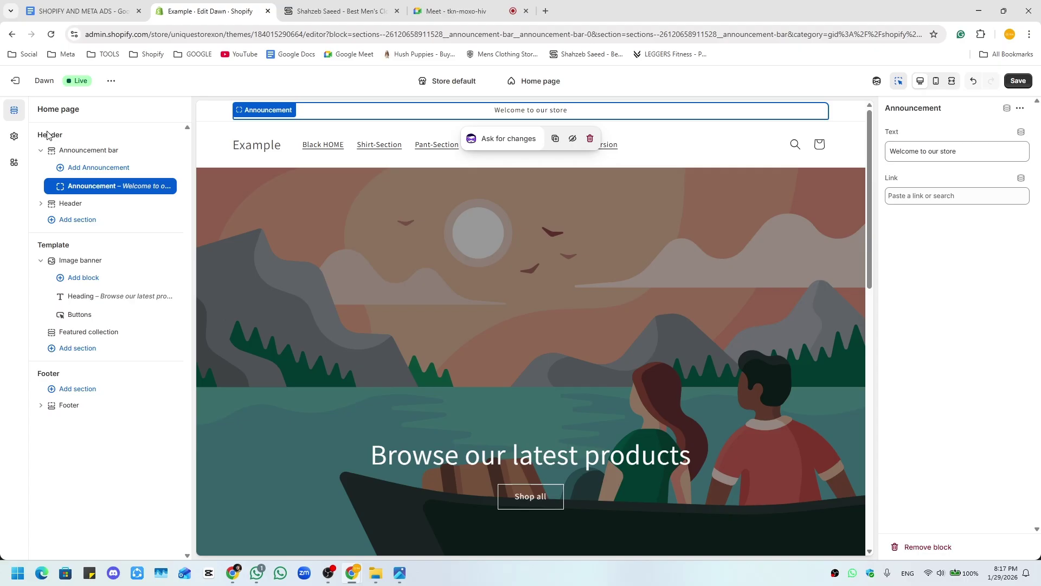
pyautogui.click(14, 136)
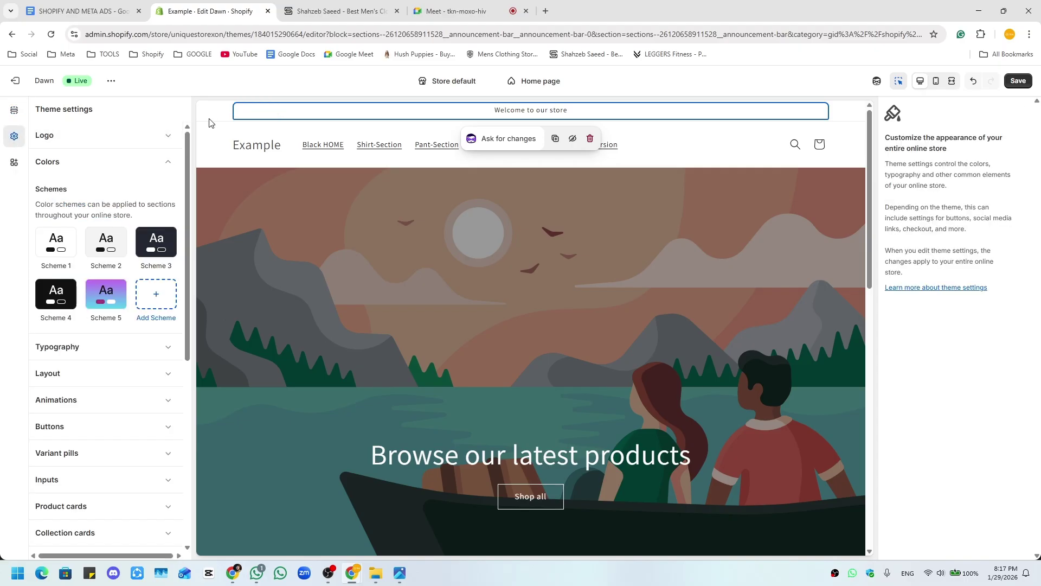
# - Select the welcome announcement in the store preview and add two more announcements to the announcement bar
pyautogui.click(459, 115)
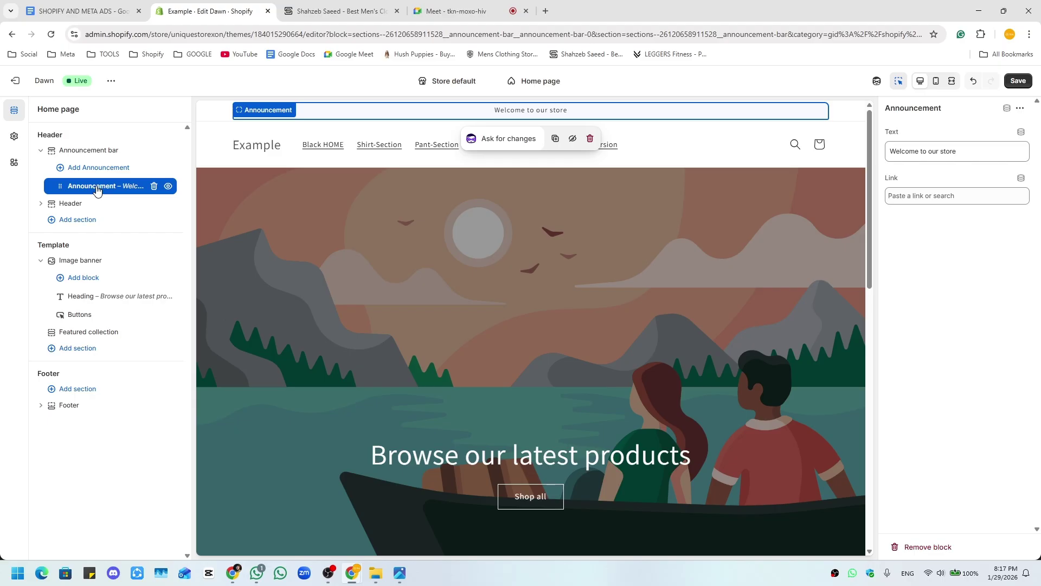
pyautogui.click(93, 169)
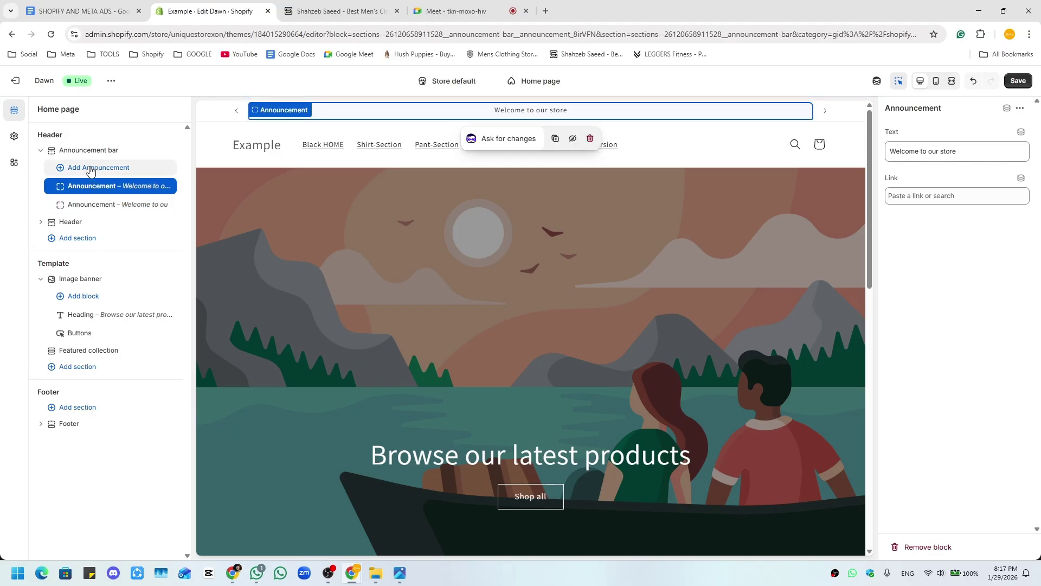
pyautogui.click(87, 171)
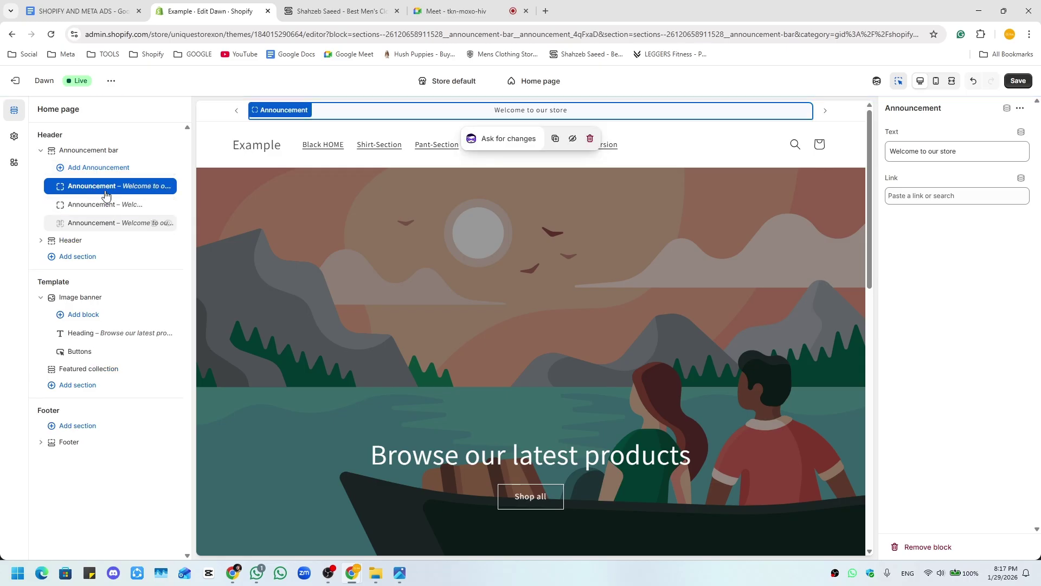
# - Turn on auto-rotation for the announcement bar and set the announcements to change every 3 seconds
pyautogui.click(99, 154)
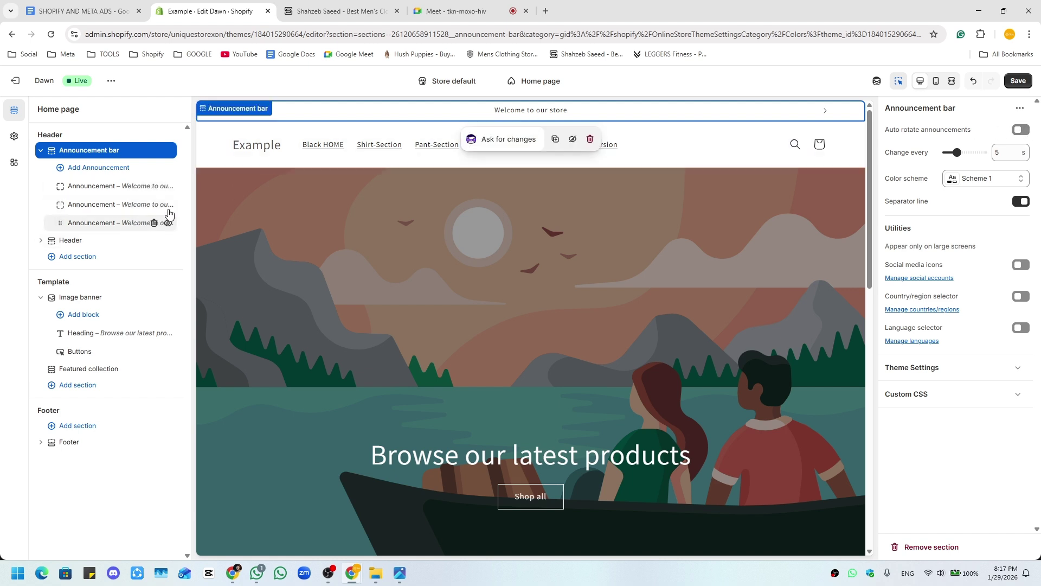
pyautogui.click(1019, 130)
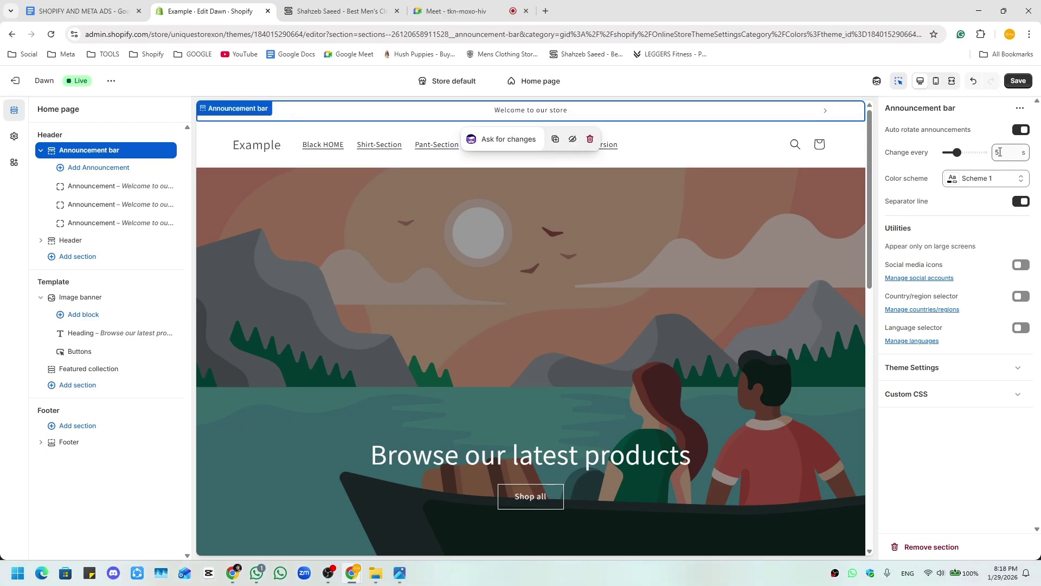
pyautogui.moveTo(1002, 152); pyautogui.dragTo(976, 153)
pyautogui.write('3')
pyautogui.click(991, 118)
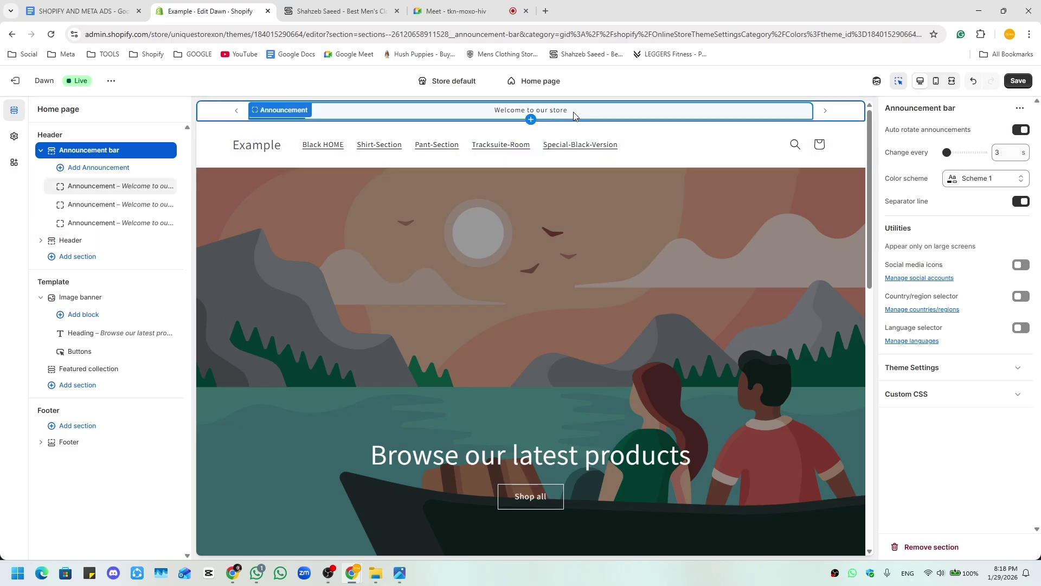
# - Insert a fourth announcement in the announcement bar and select the first announcement in the list
pyautogui.click(117, 195)
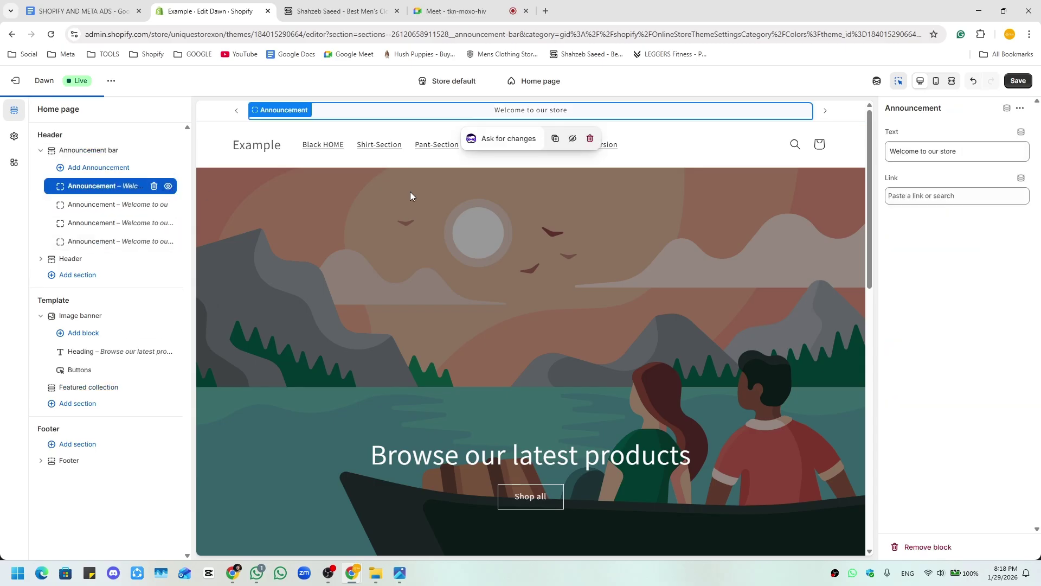
pyautogui.click(97, 187)
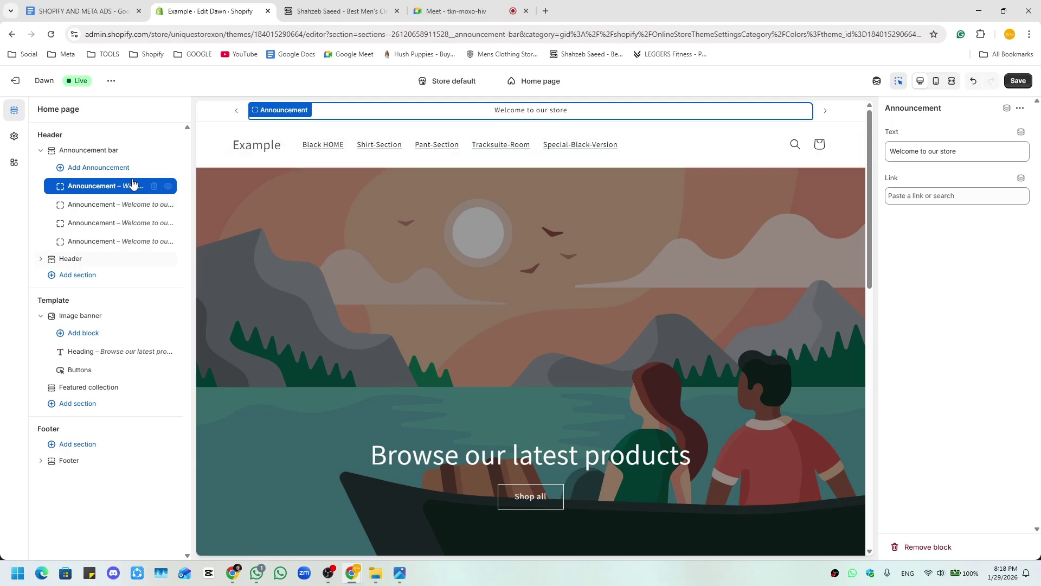
pyautogui.click(100, 189)
pyautogui.click(97, 186)
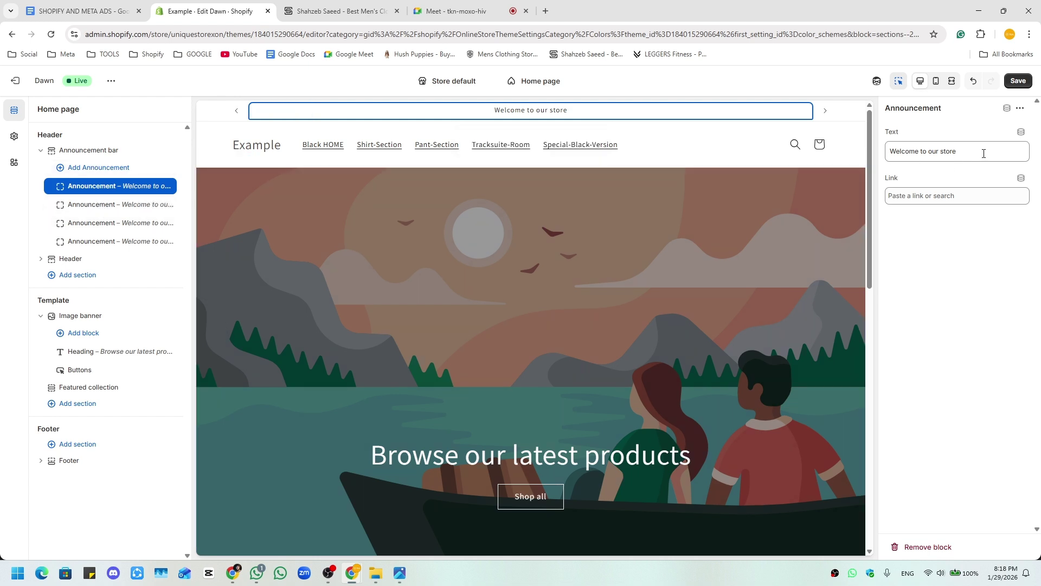
# - Set the first announcement's text to "Free Delivery"
pyautogui.tripleClick(886, 155)
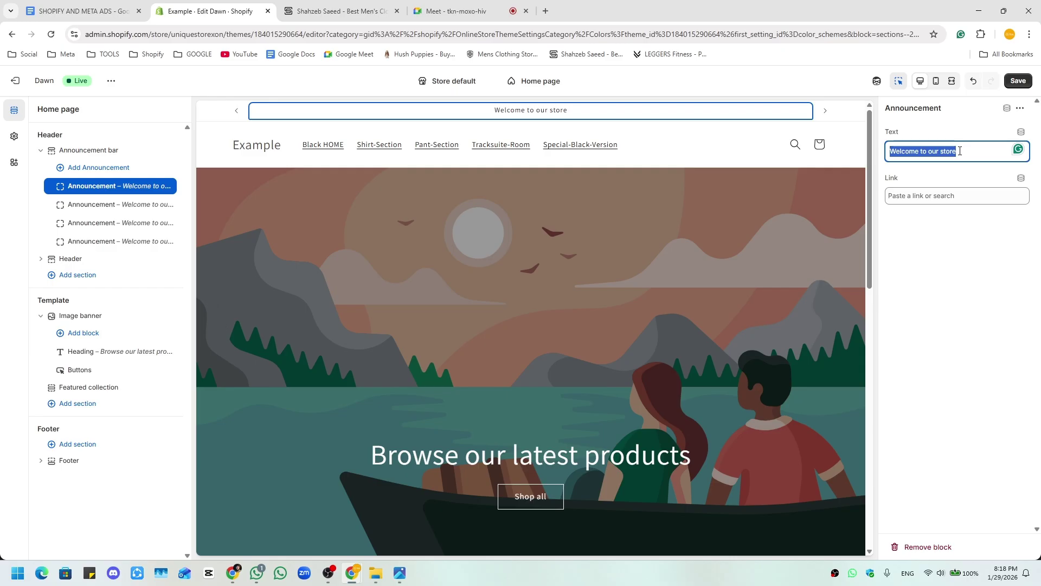
pyautogui.write('Free Delivery')
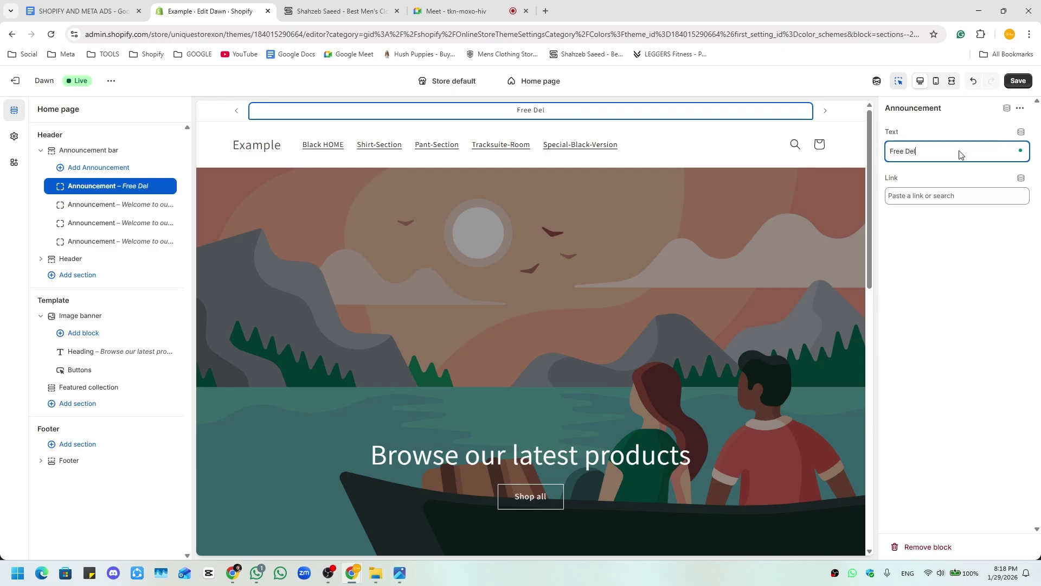
pyautogui.click(920, 182)
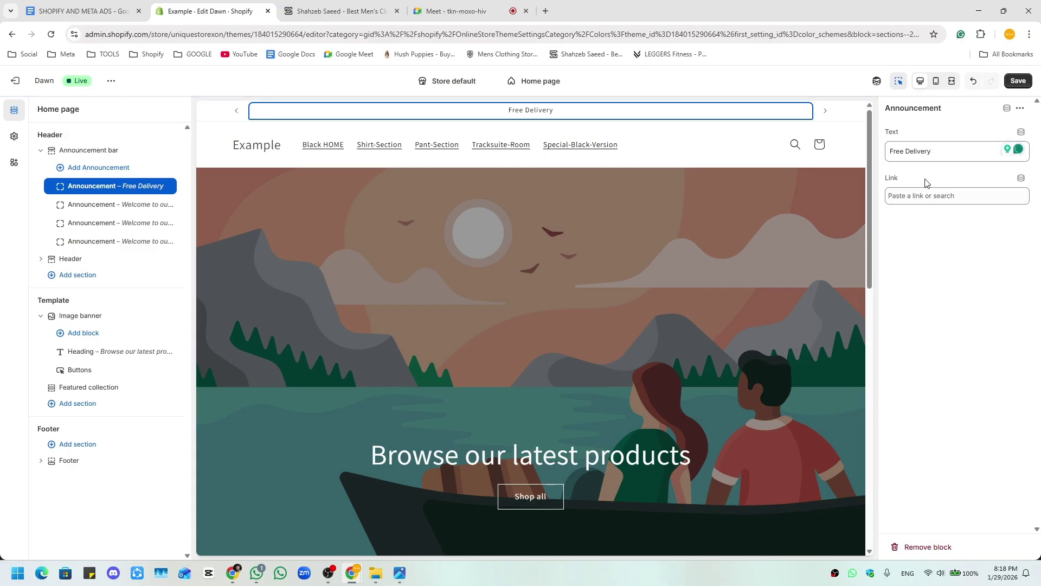
# - Replace the first announcement's text with "Sleeve T shirt"
pyautogui.moveTo(957, 148); pyautogui.dragTo(879, 155)
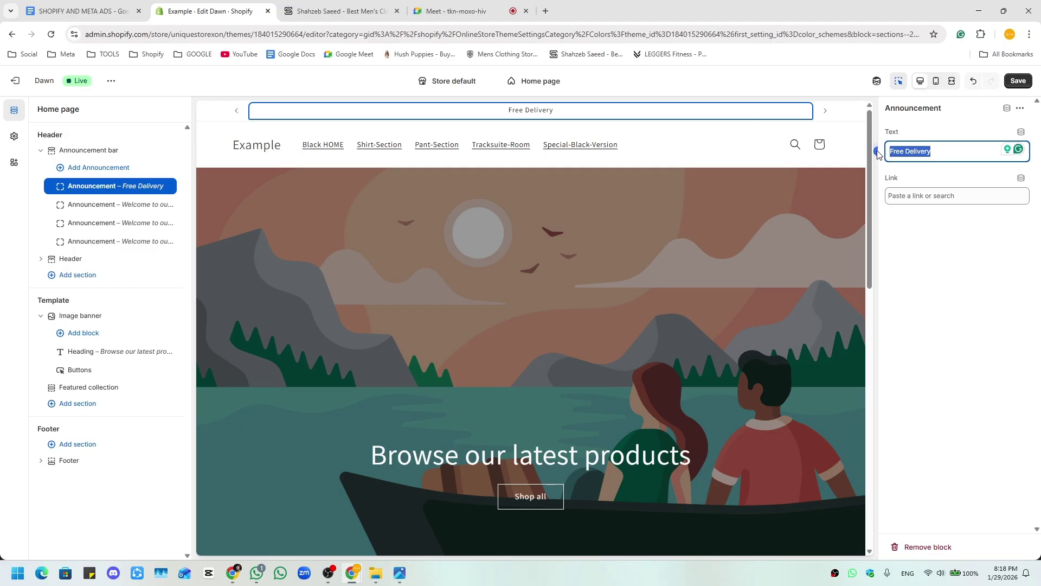
pyautogui.write('Sleeve T')
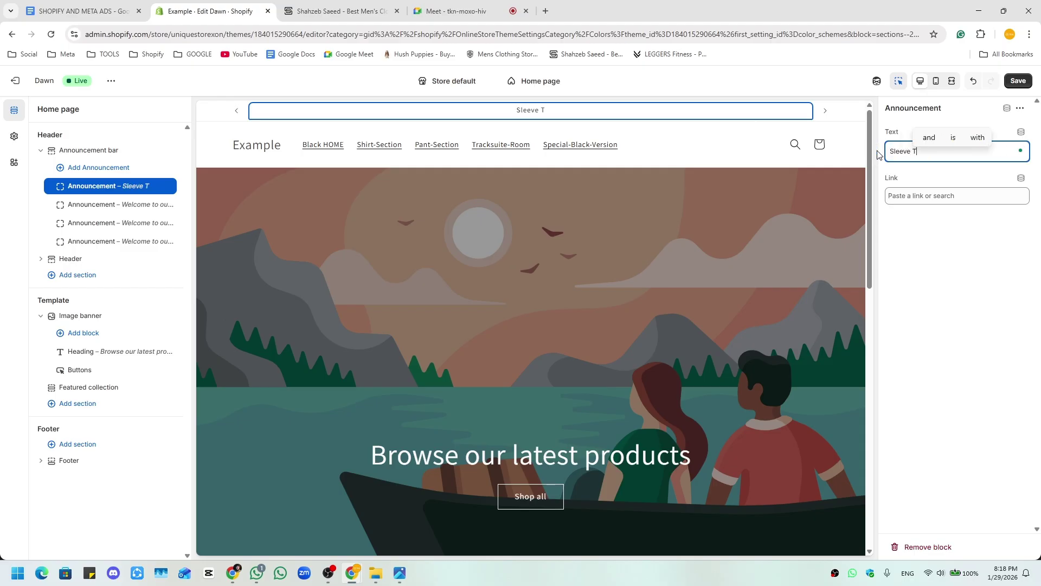
pyautogui.write(' shirt')
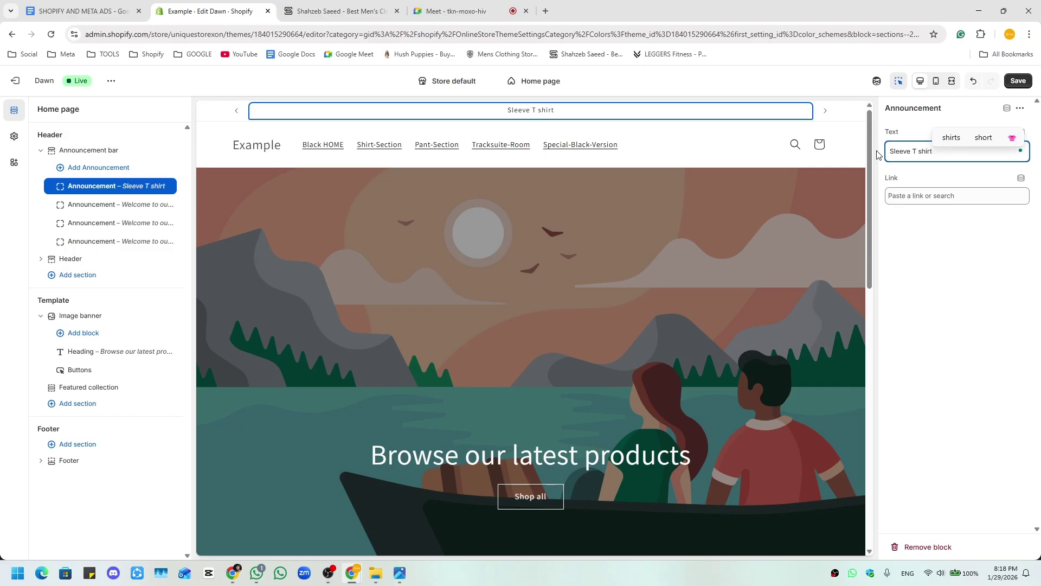
# - Link the "Sleeve T shirt" announcement to the product Acid Wash Olive Oversize Tee
pyautogui.click(944, 237)
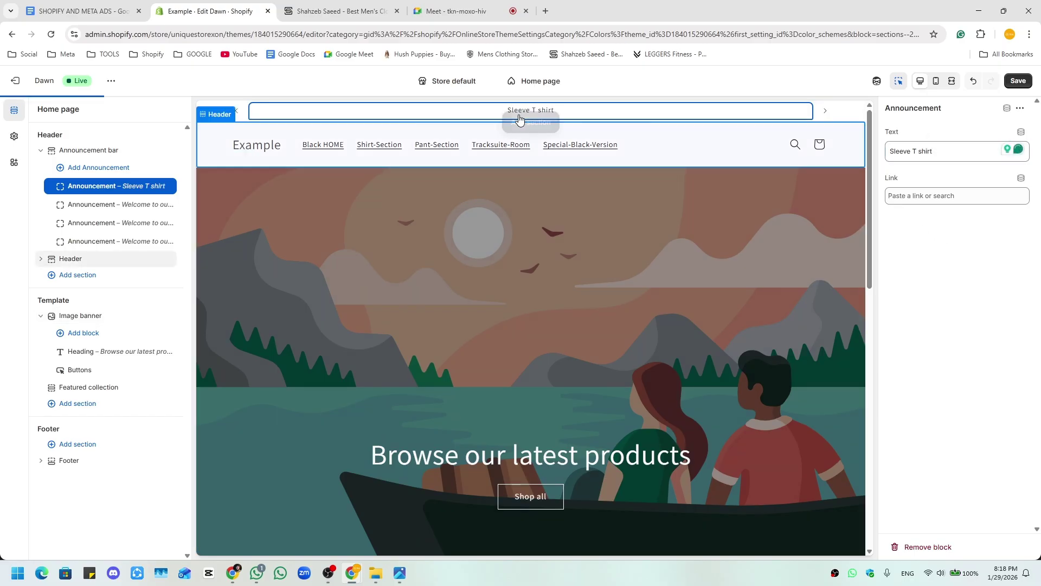
pyautogui.click(569, 112)
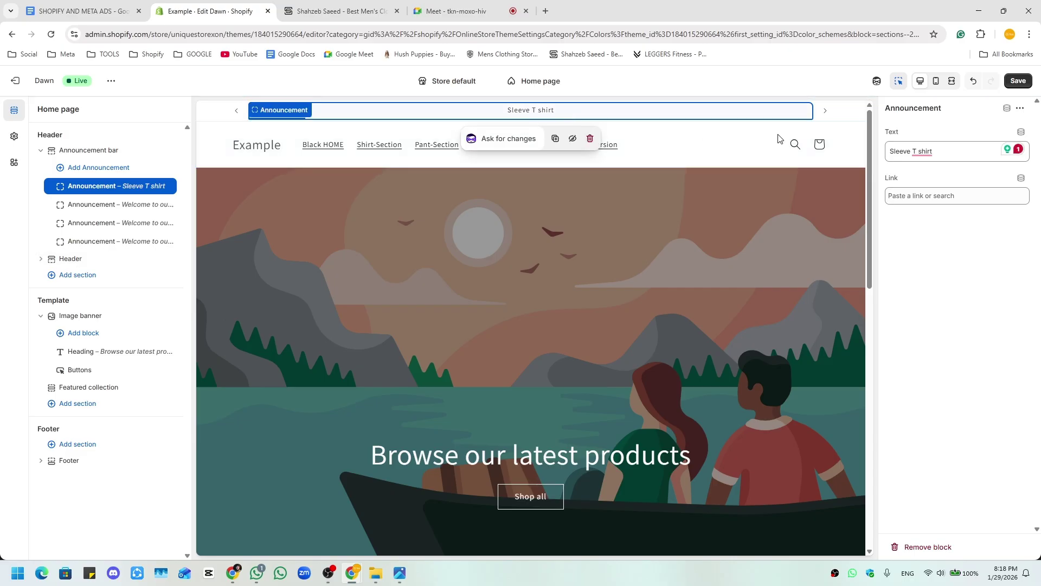
pyautogui.click(954, 196)
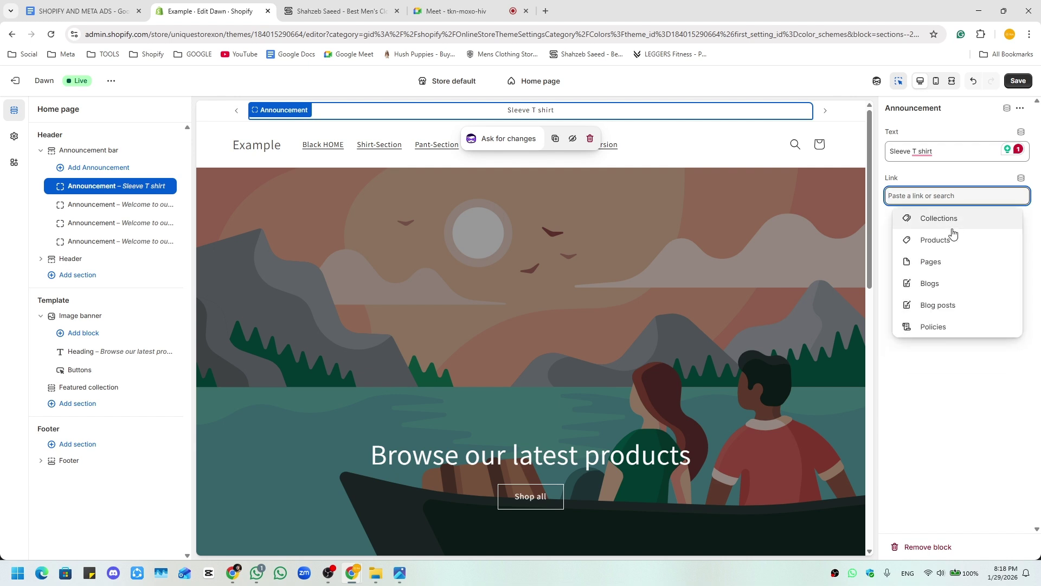
pyautogui.click(948, 239)
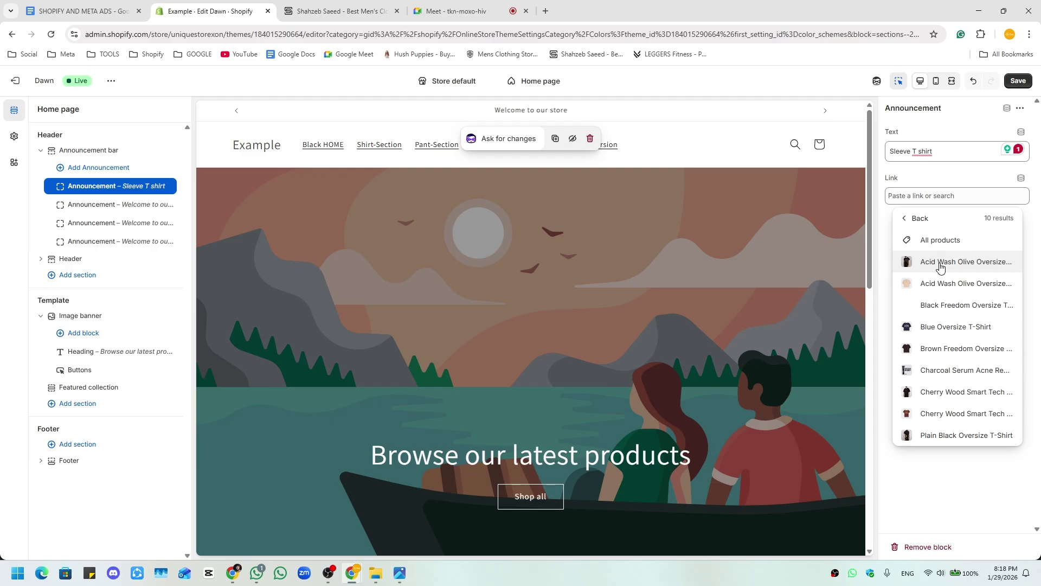
pyautogui.click(917, 218)
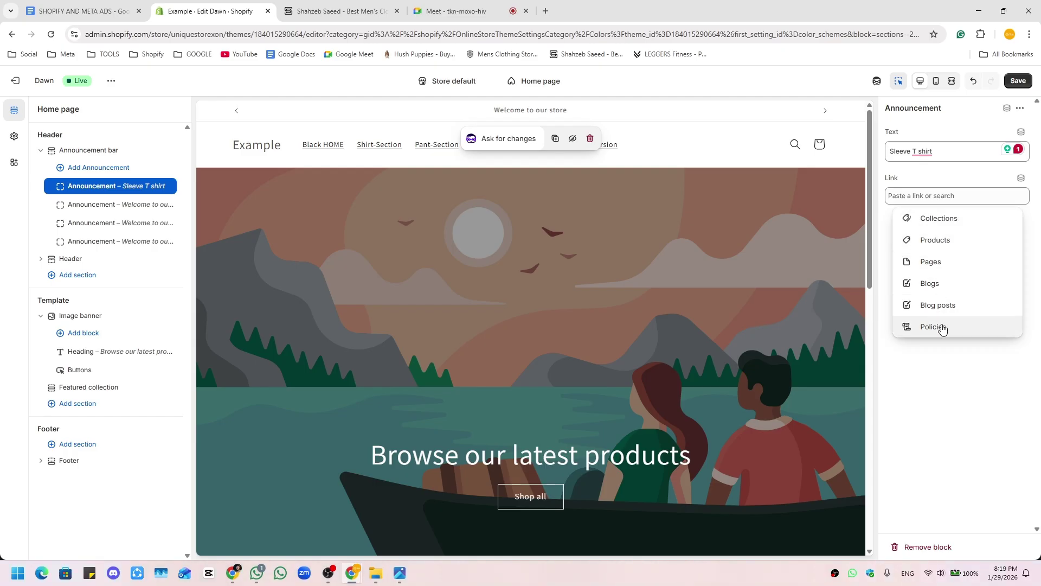
pyautogui.click(938, 242)
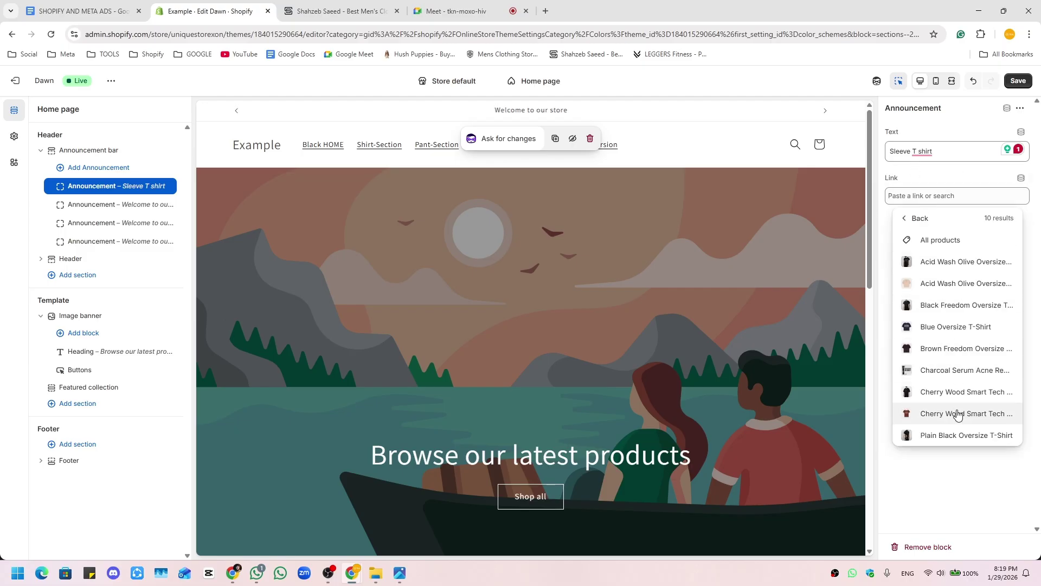
pyautogui.click(928, 262)
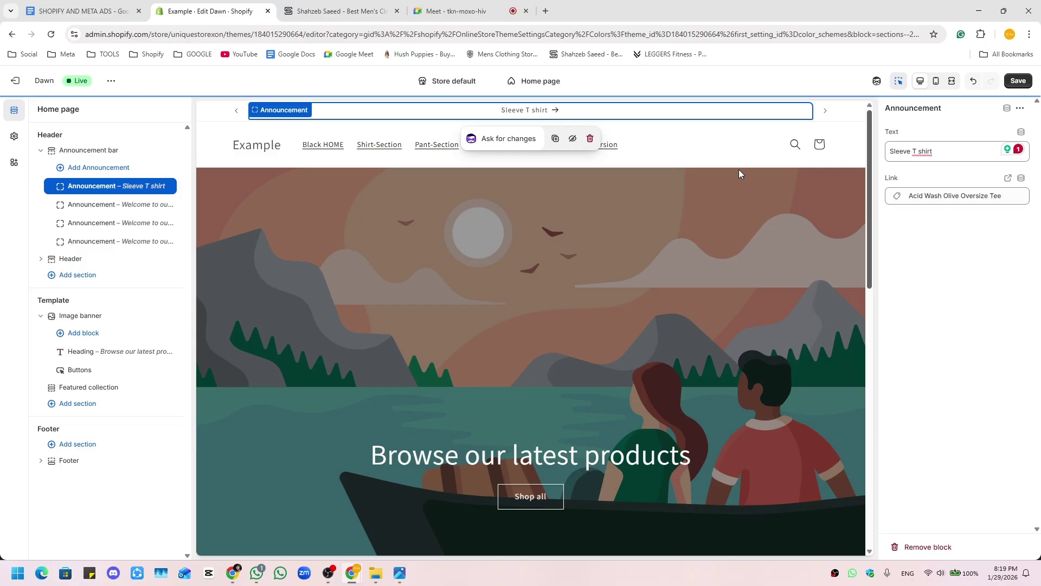
# - Test the announcement's product link in the preview and try to return to the home page template
pyautogui.click(536, 116)
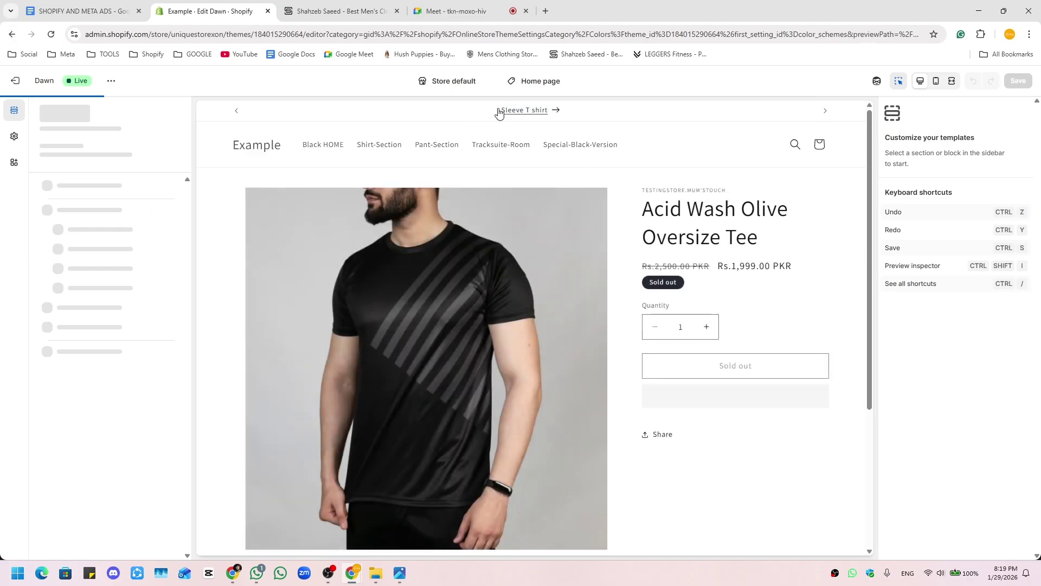
pyautogui.click(542, 81)
pyautogui.click(408, 105)
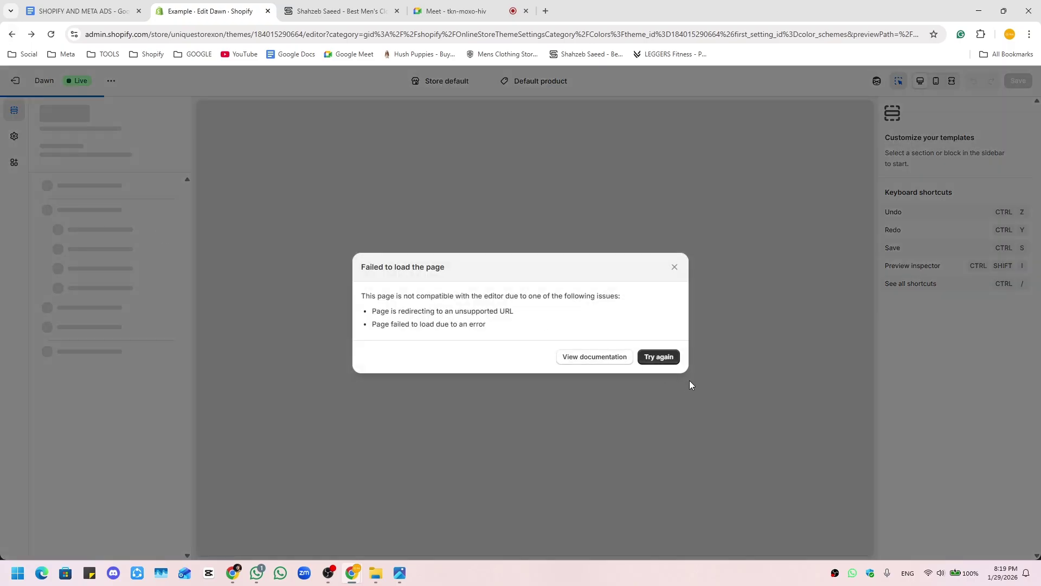
# - Retry loading the failed preview and reload the theme editor page
pyautogui.click(658, 357)
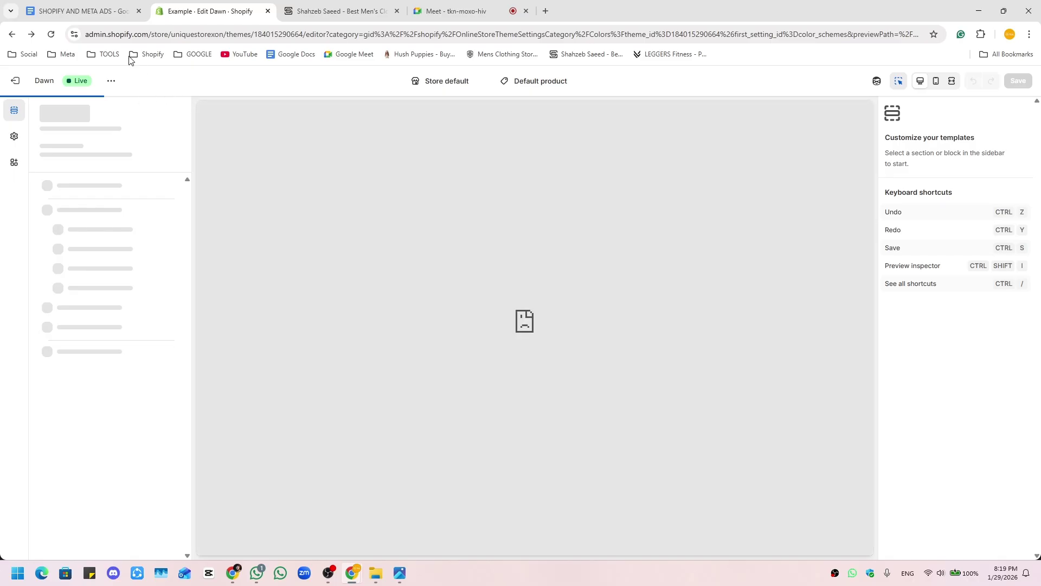
pyautogui.click(50, 34)
pyautogui.click(566, 103)
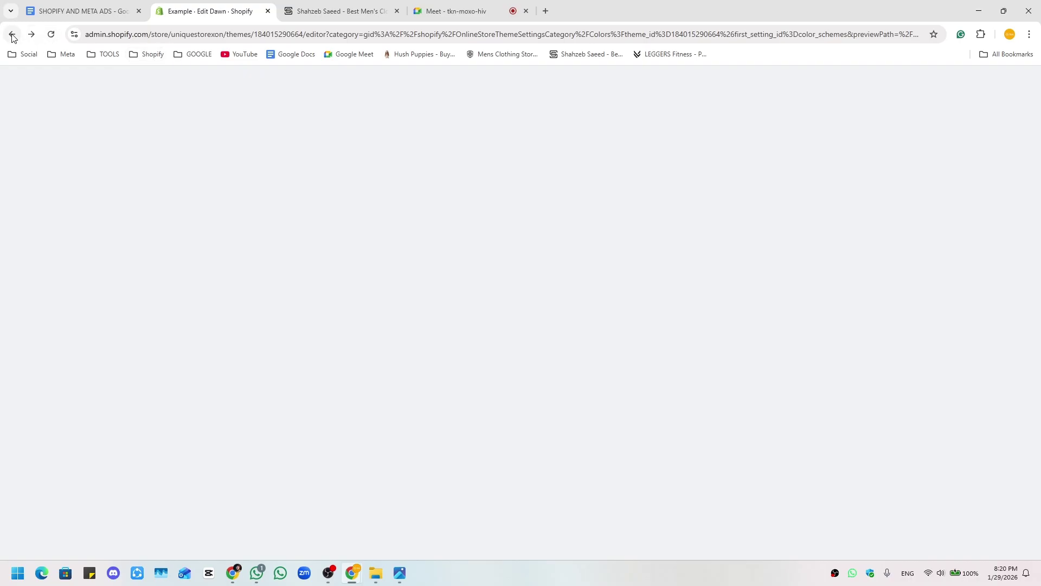
pyautogui.click(51, 34)
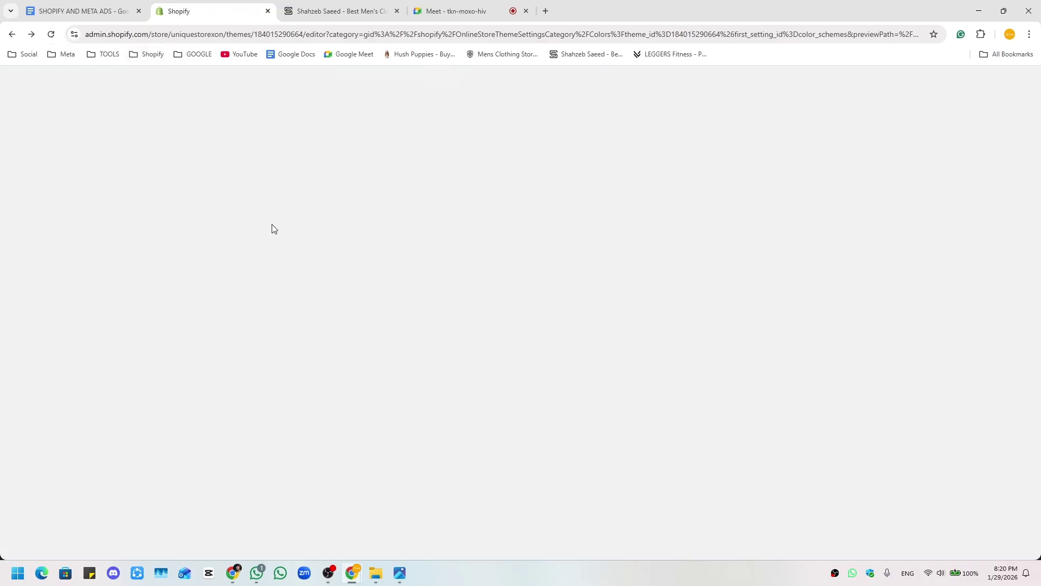
# - Open the bookmarked Test Store in a new browser tab placed before the editor tab and return to the theme editor
pyautogui.click(149, 55)
pyautogui.middleClick(164, 91)
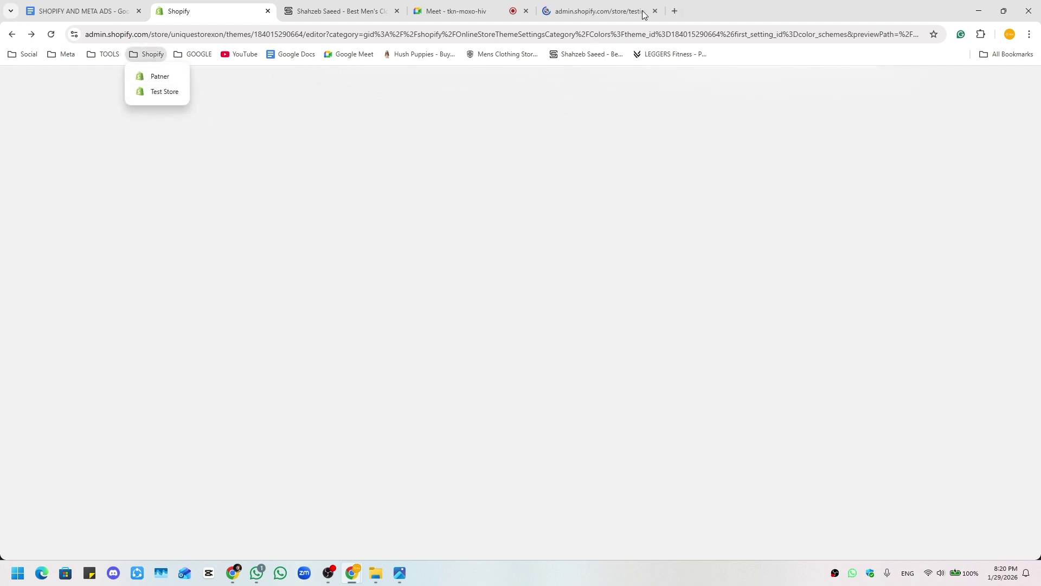
pyautogui.moveTo(642, 14); pyautogui.dragTo(289, 3)
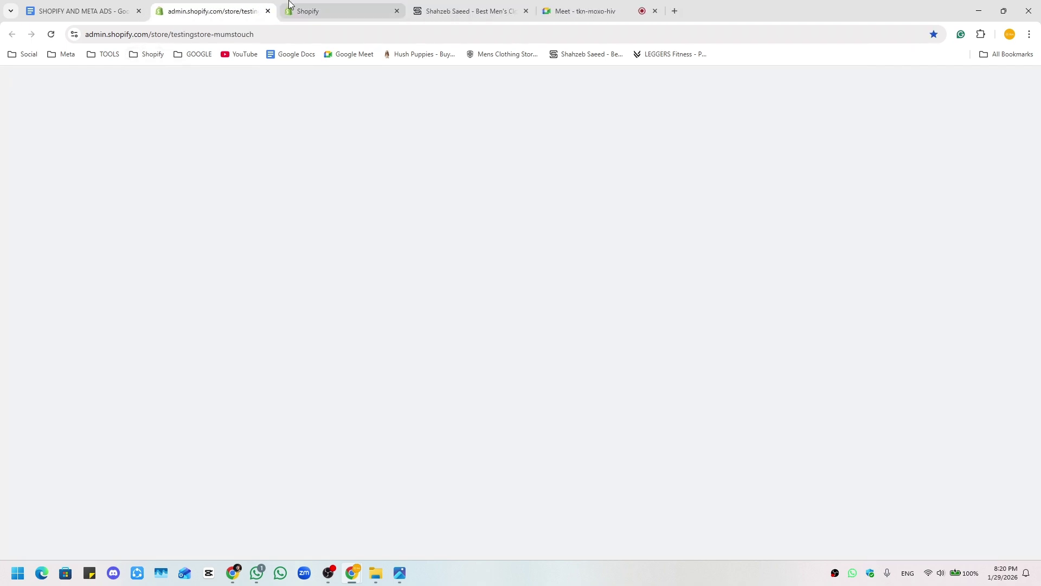
pyautogui.click(319, 7)
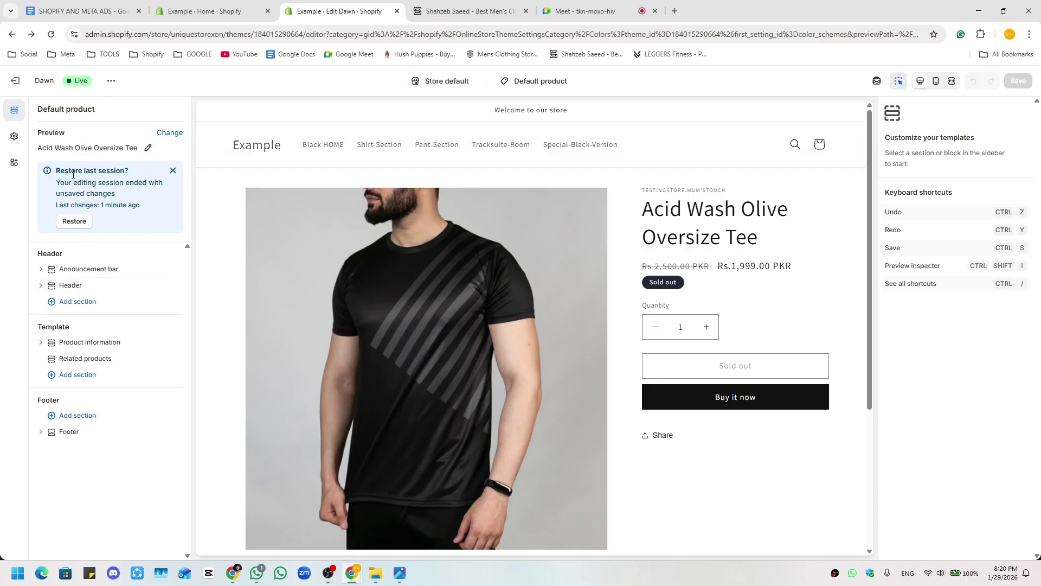
# - Restore the last unsaved editing session and switch the editor to the Home page template
pyautogui.click(75, 221)
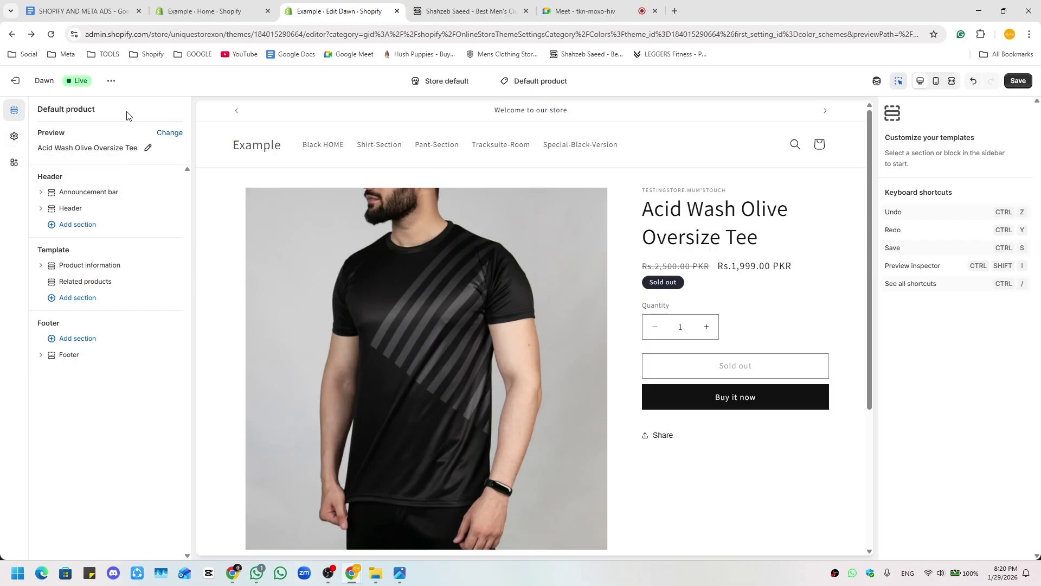
pyautogui.click(527, 87)
pyautogui.click(531, 142)
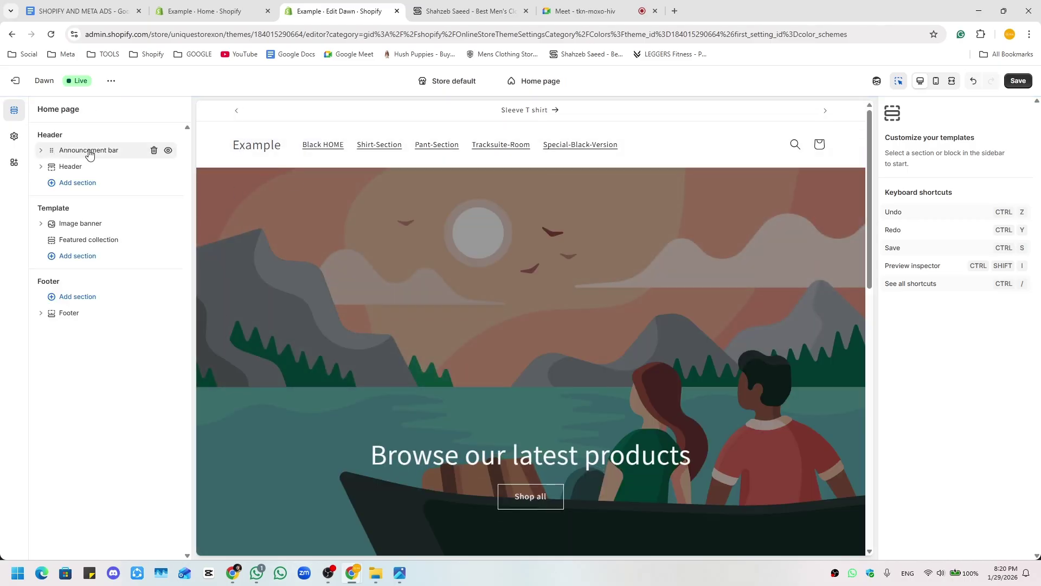
# - Apply color scheme Scheme 5 to the announcement bar section
pyautogui.click(91, 154)
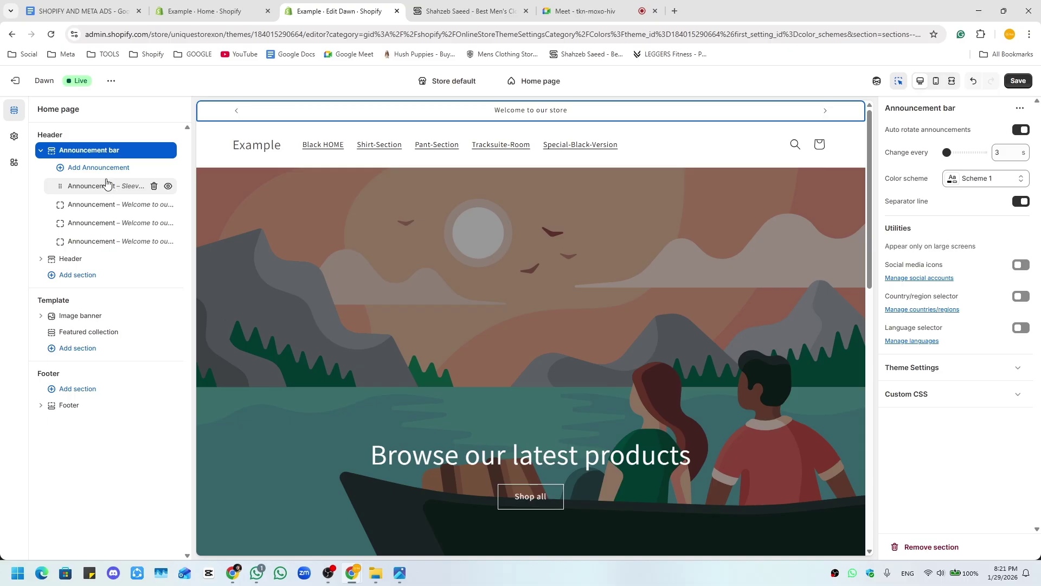
pyautogui.click(86, 154)
pyautogui.click(87, 150)
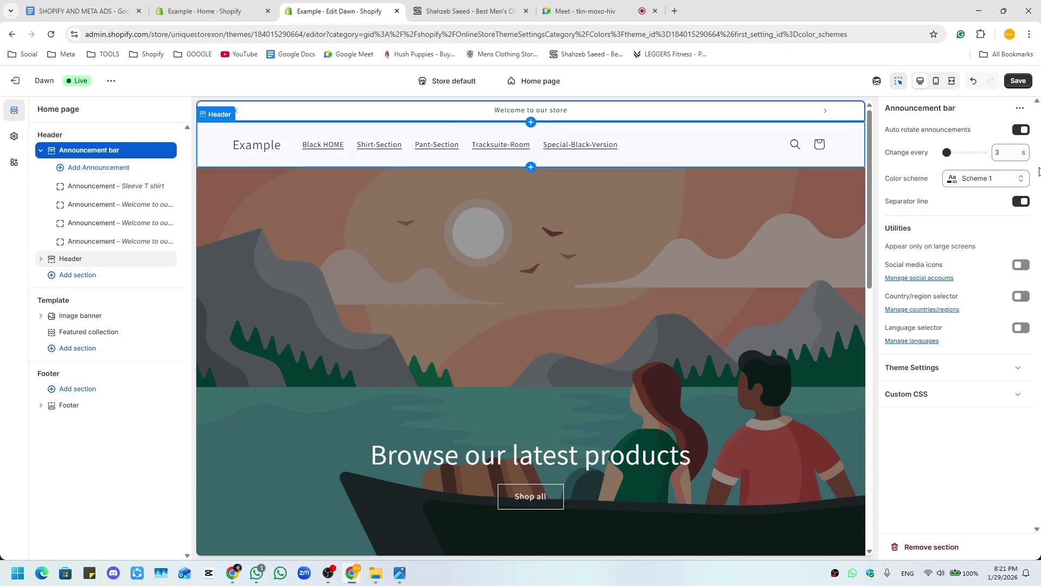
pyautogui.click(981, 182)
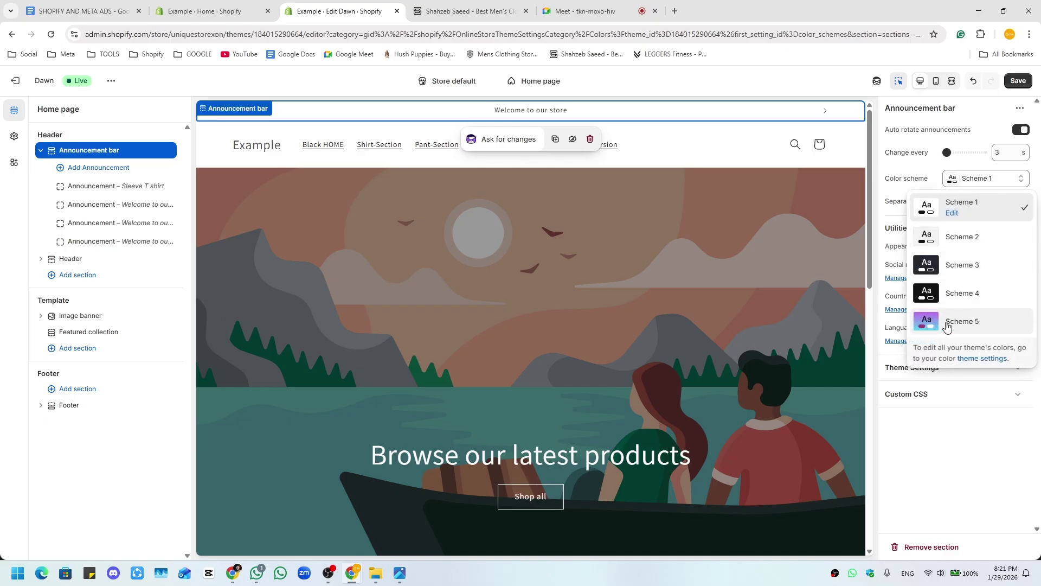
pyautogui.click(978, 324)
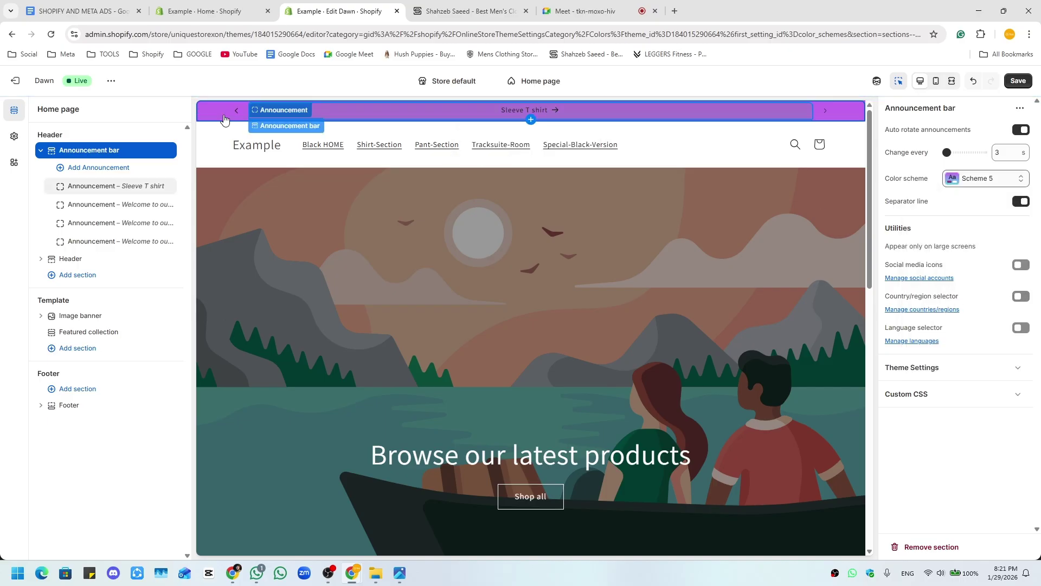
# - Switch to the Google Meet call, admit the waiting guest, and return to the Shopify theme editor
pyautogui.click(573, 5)
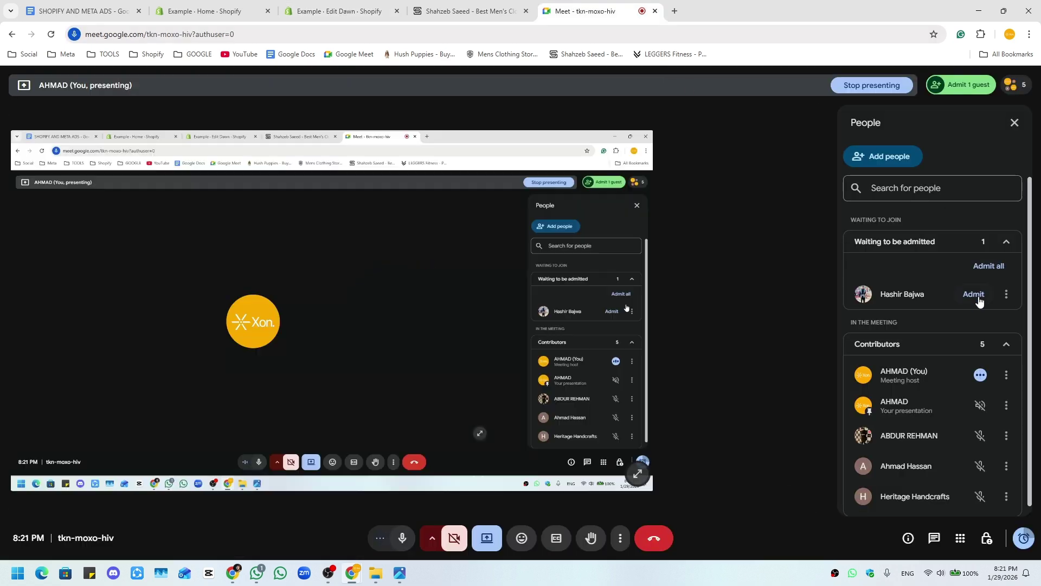
pyautogui.click(220, 9)
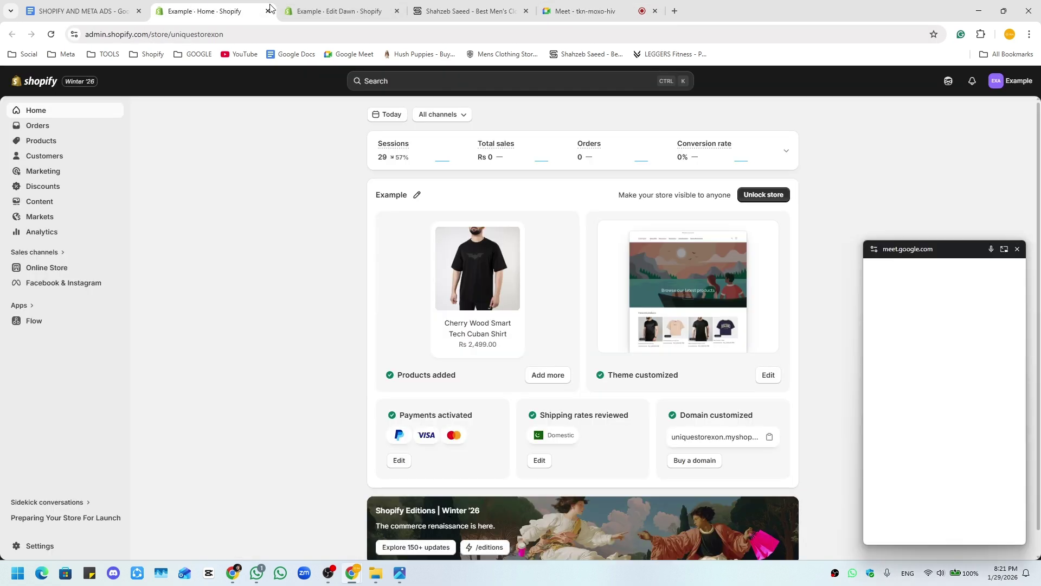
pyautogui.click(361, 5)
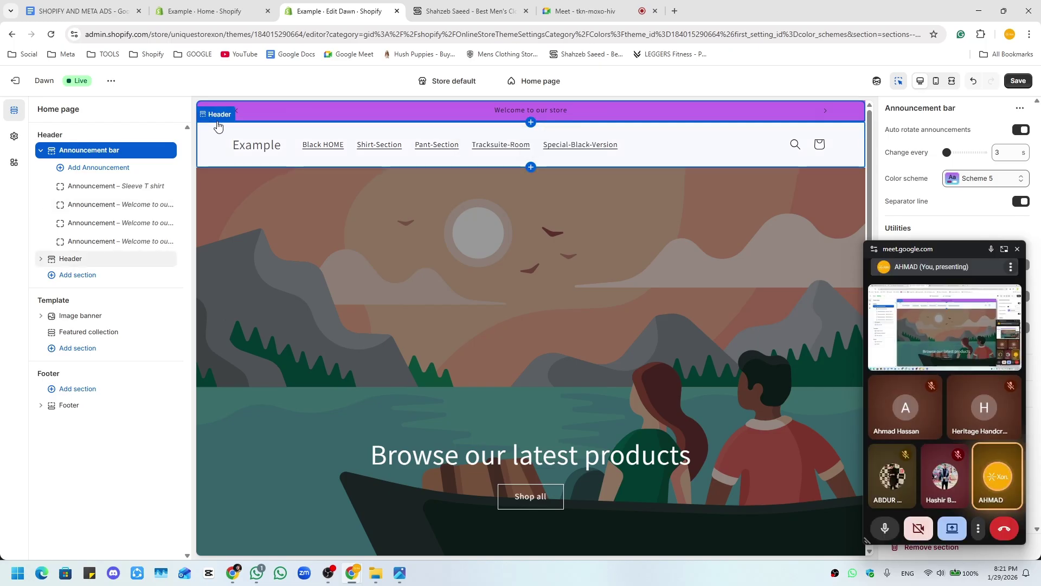
# - Remove the background gradient from Scheme 5 in the theme's color settings
pyautogui.click(14, 140)
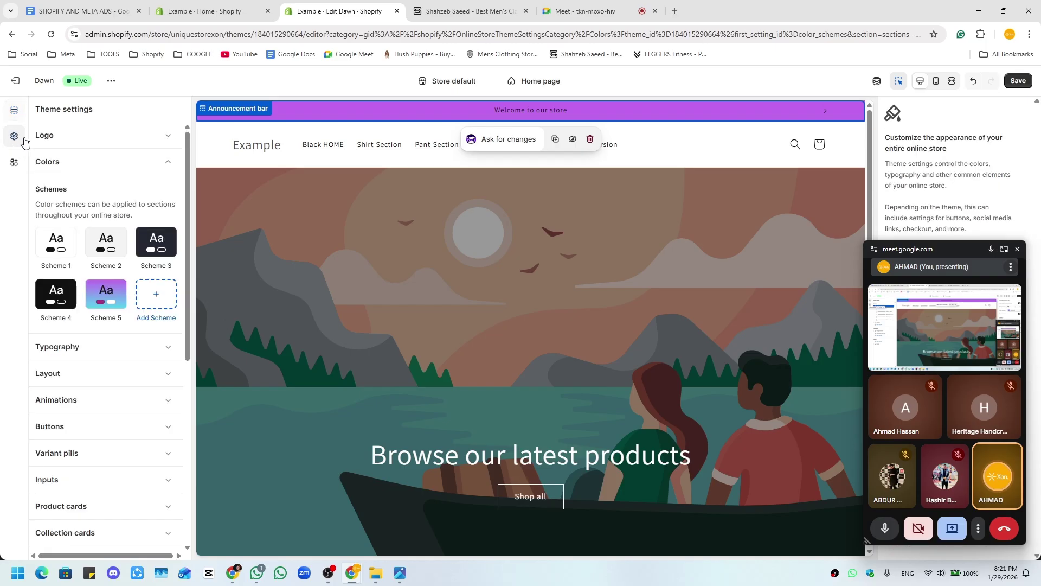
pyautogui.click(110, 302)
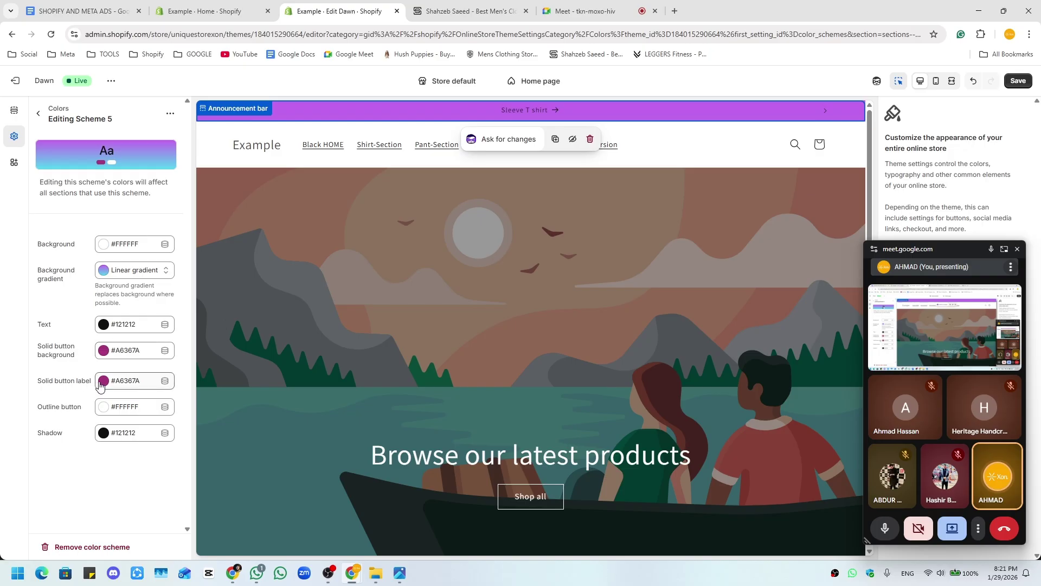
pyautogui.click(103, 272)
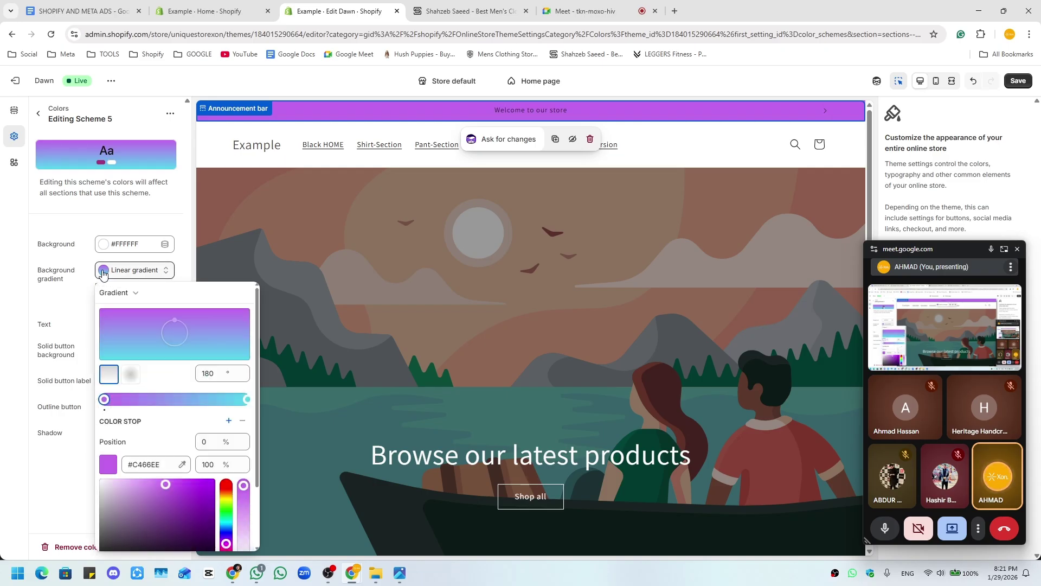
pyautogui.scroll(-3, 162, 423)
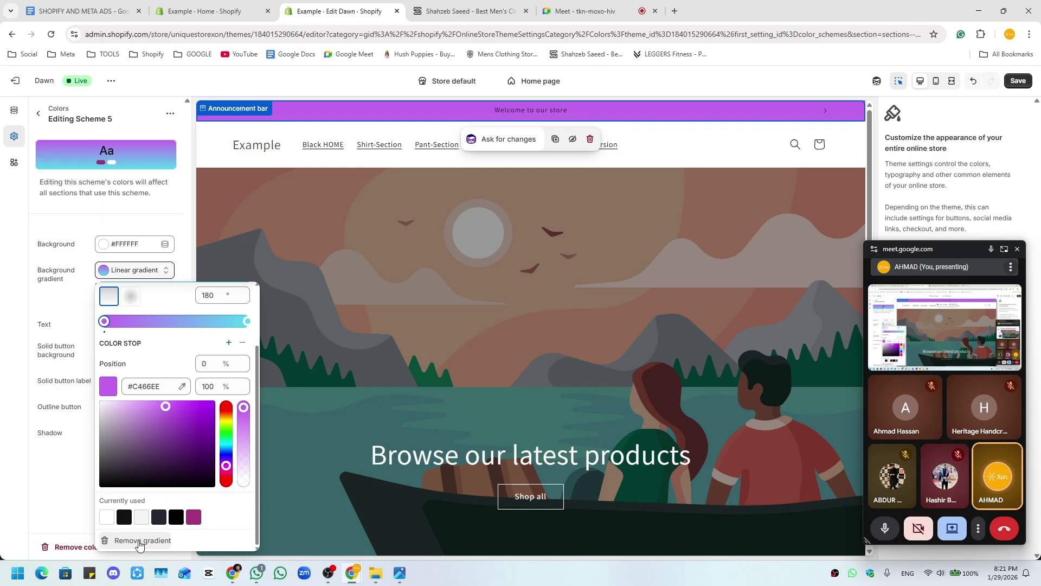
pyautogui.click(139, 541)
pyautogui.click(89, 253)
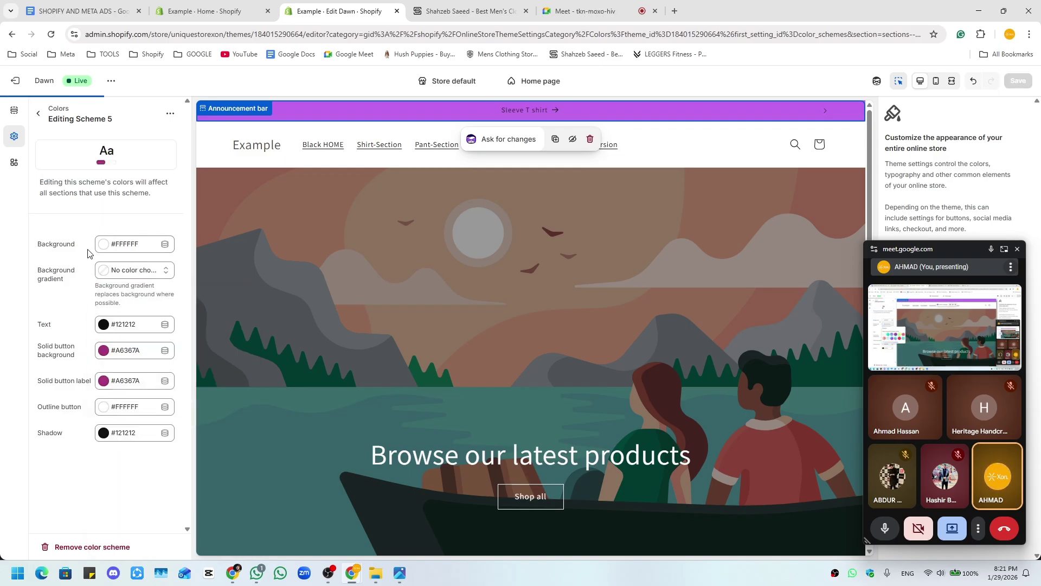
# - Set Scheme 5's background color to the grey #686868
pyautogui.click(130, 243)
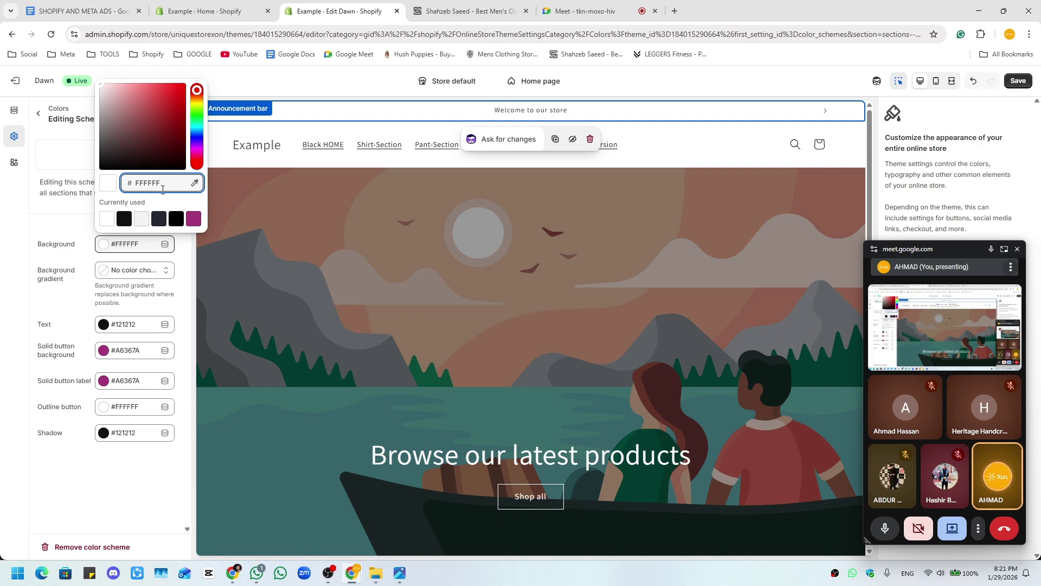
pyautogui.click(158, 217)
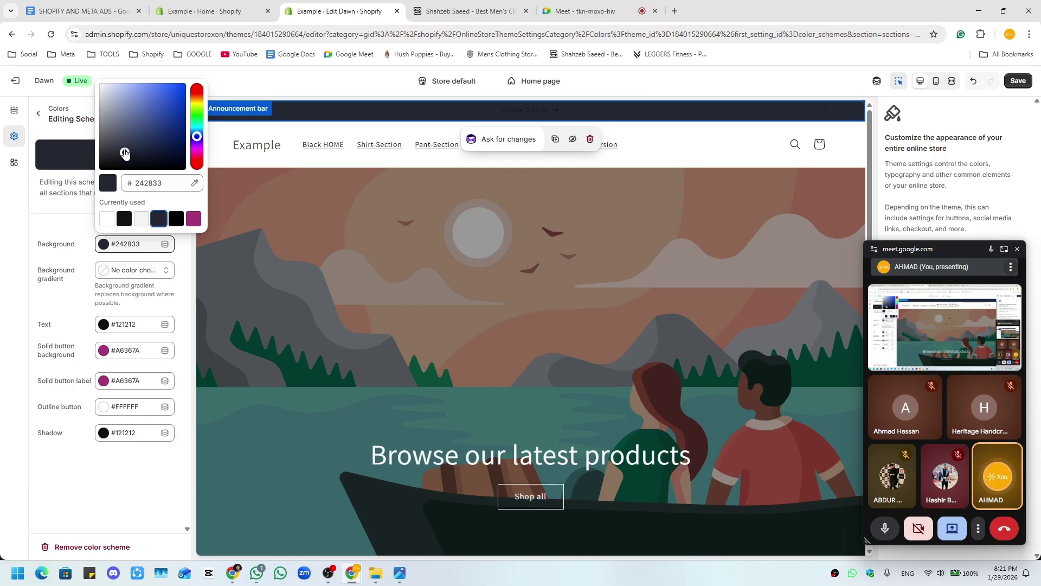
pyautogui.moveTo(125, 152); pyautogui.dragTo(87, 135)
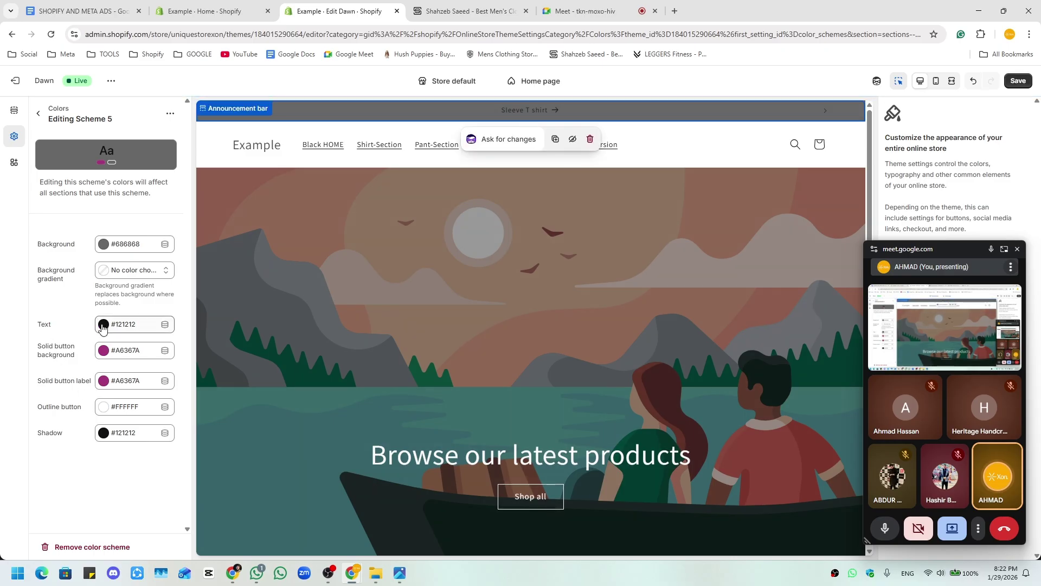
# - Set Scheme 5's text color to white #FFFFFF and save the theme changes
pyautogui.click(104, 324)
pyautogui.click(106, 282)
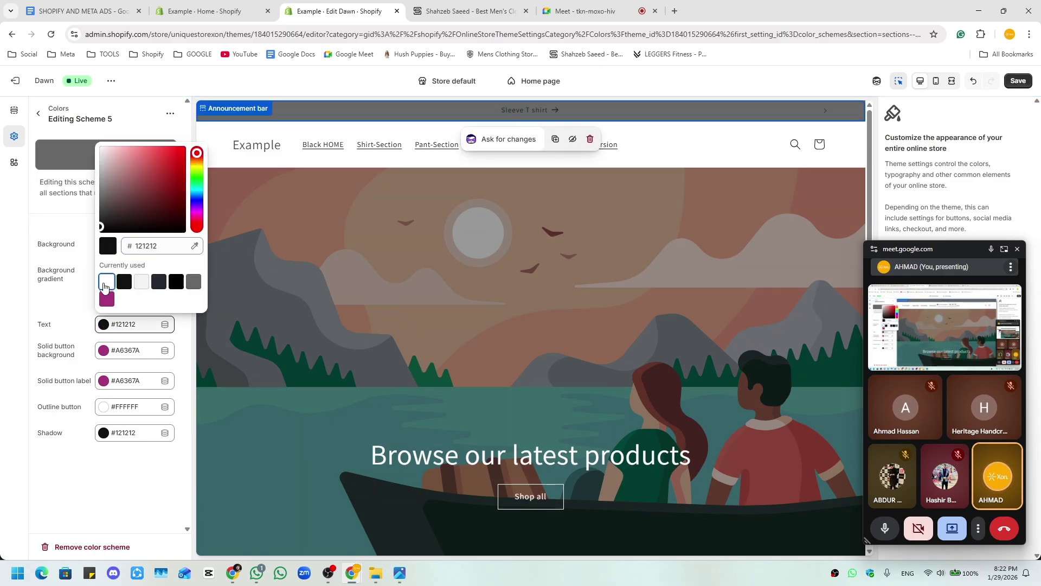
pyautogui.click(68, 299)
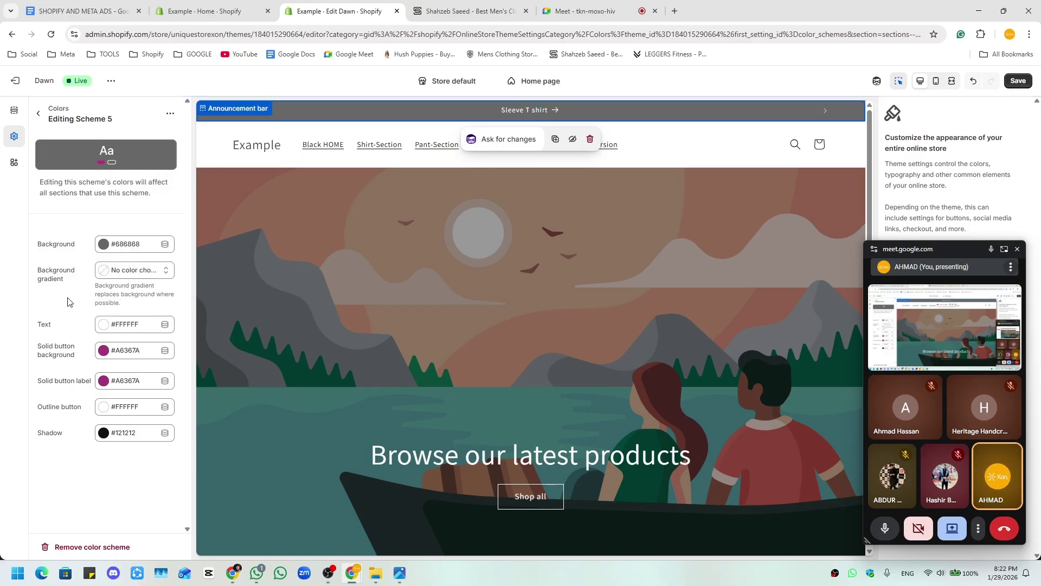
pyautogui.click(1019, 82)
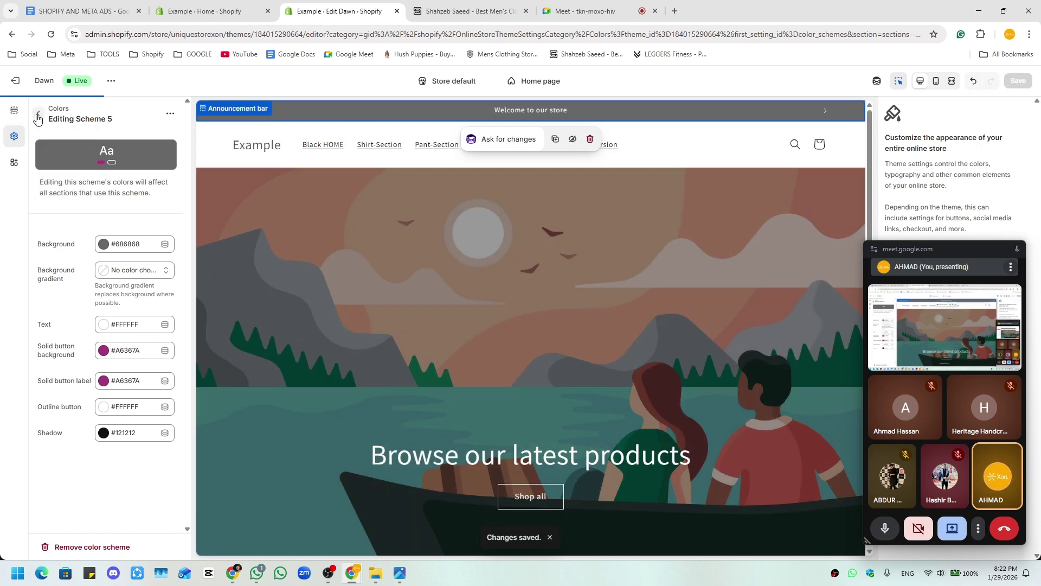
# - Leave the Scheme 5 color settings and open the first announcement of the home page's announcement bar
pyautogui.click(38, 113)
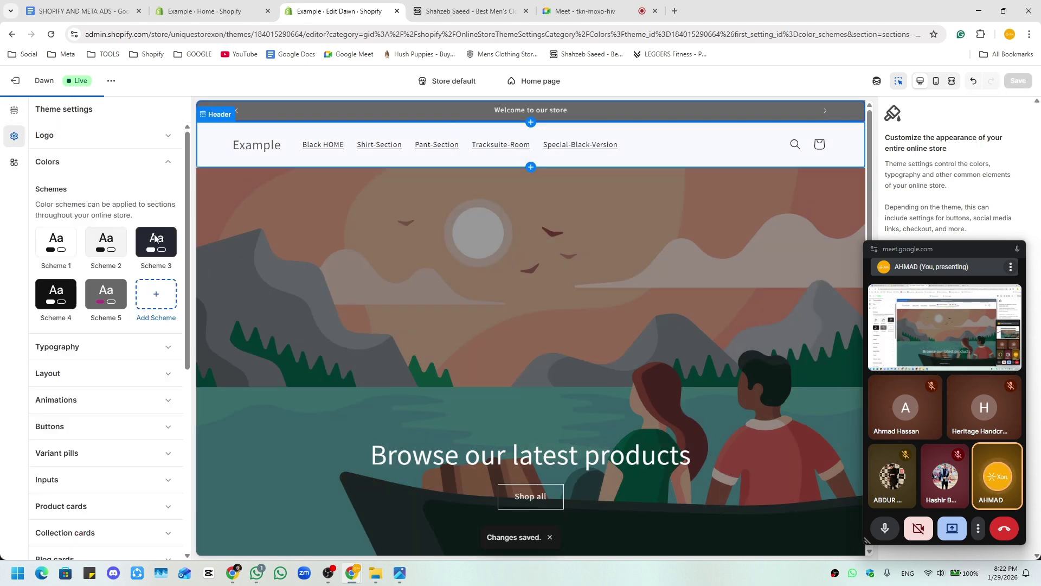
pyautogui.click(139, 161)
pyautogui.click(14, 115)
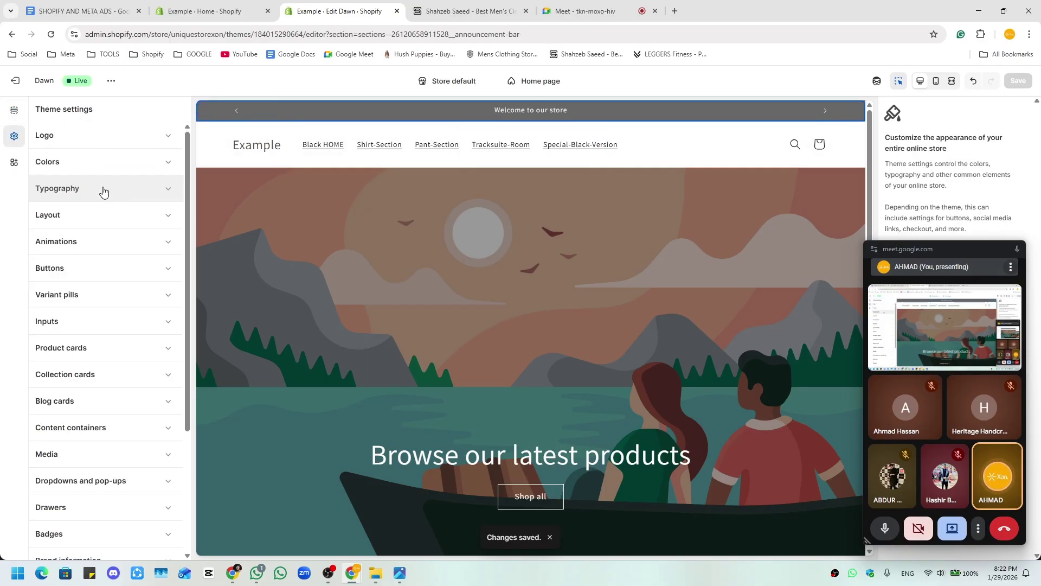
pyautogui.click(9, 115)
pyautogui.click(117, 186)
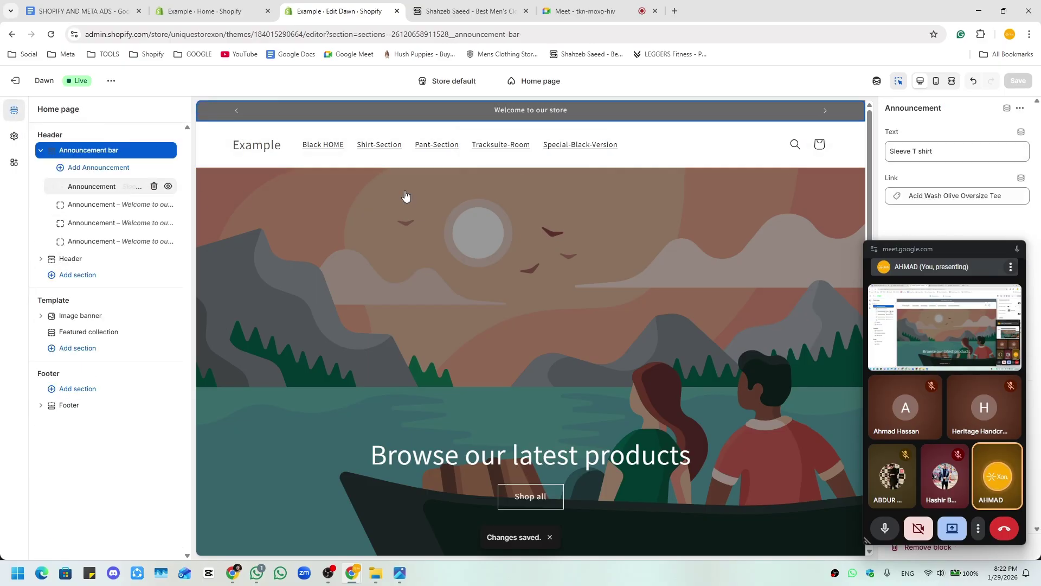
pyautogui.moveTo(1003, 196); pyautogui.dragTo(881, 198)
pyautogui.press('BackSpace')
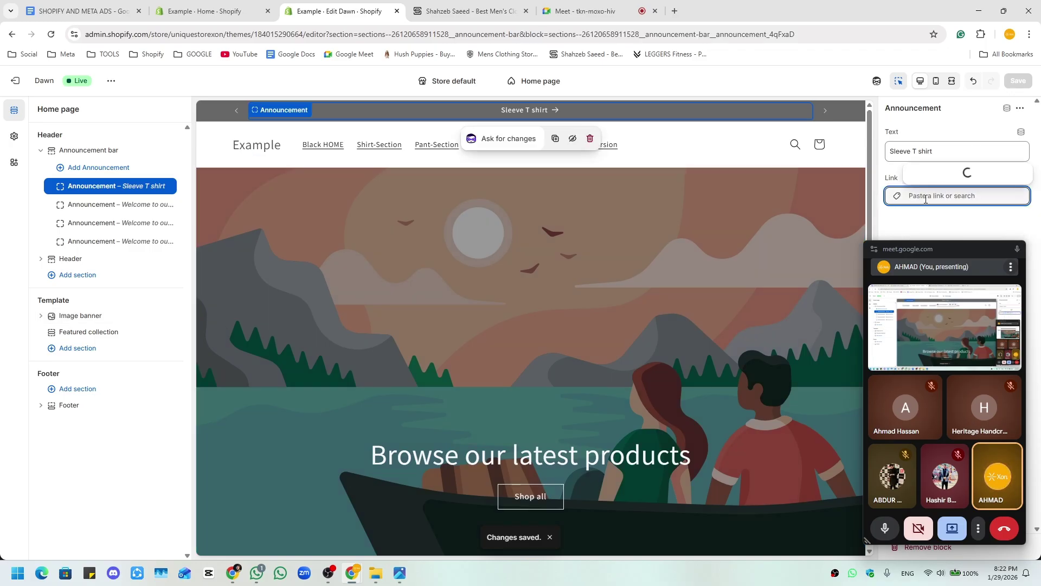
pyautogui.click(924, 179)
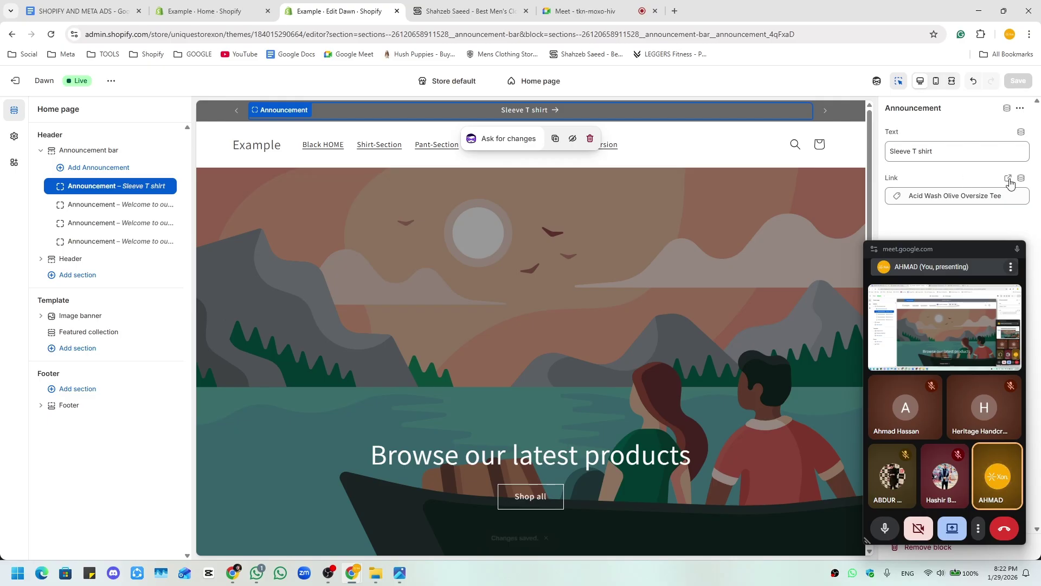
# - Close the floating call window and set the first announcement's text to "Free Delivery"
pyautogui.click(1016, 248)
pyautogui.click(960, 196)
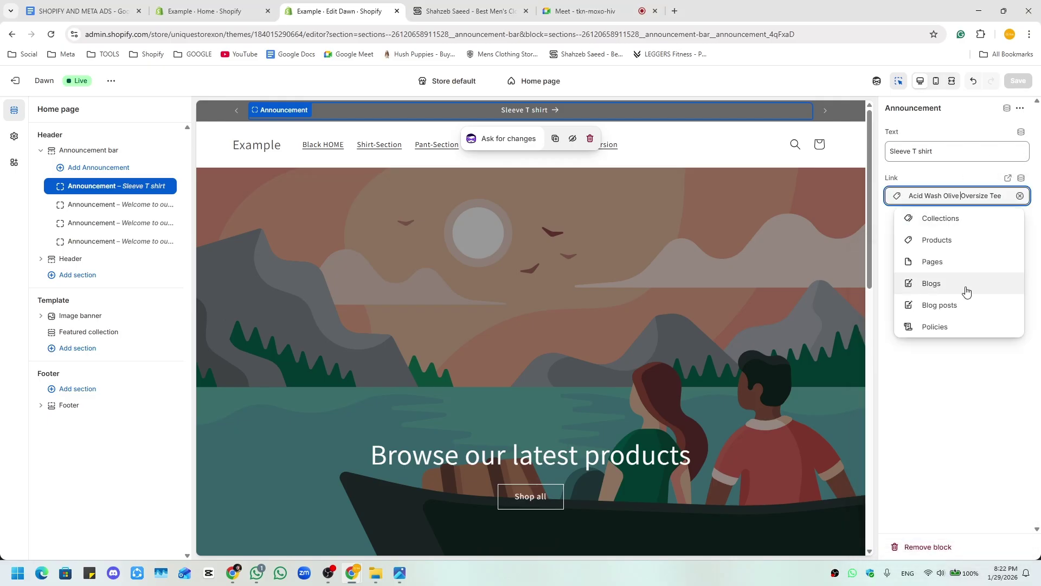
pyautogui.click(961, 153)
pyautogui.press('BackSpace')
pyautogui.press('BackSpace')
pyautogui.press('BackSpace')
pyautogui.press('BackSpace')
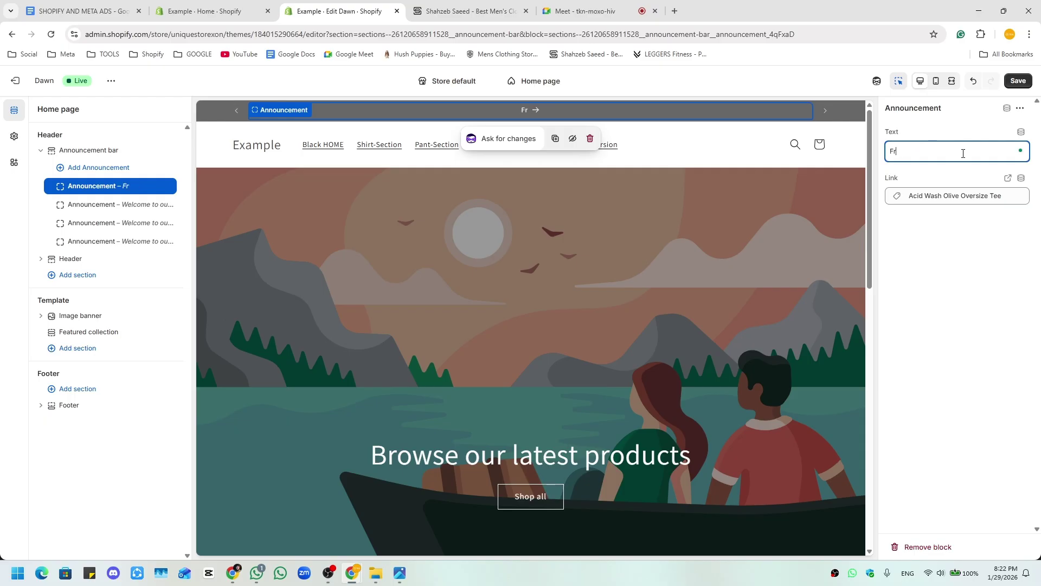
pyautogui.write('Free Delivery')
# - Remove the Acid Wash Olive Oversize Tee link from the Free Delivery announcement
pyautogui.click(957, 229)
pyautogui.click(1009, 196)
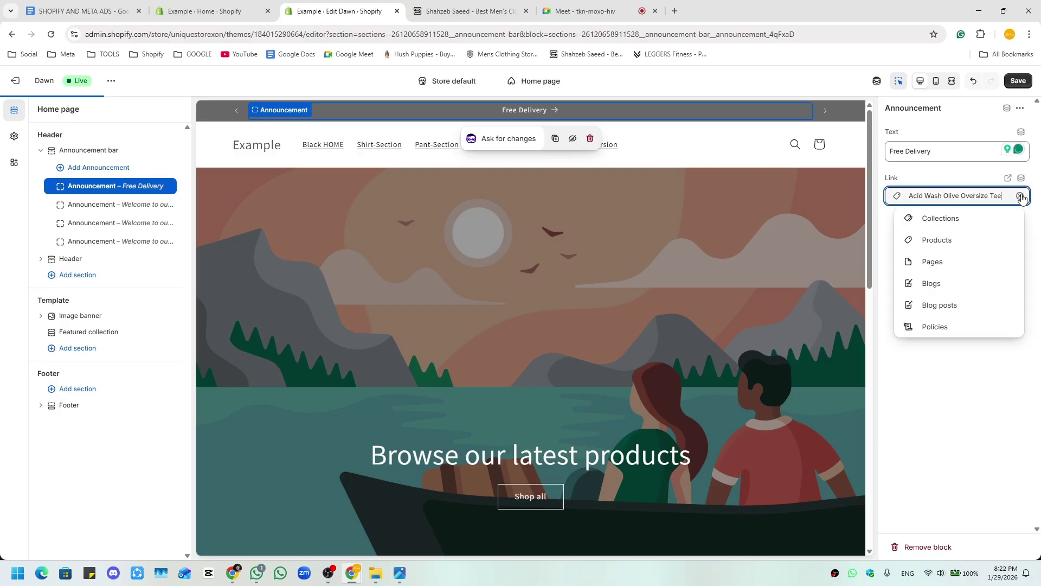
pyautogui.click(1020, 196)
pyautogui.click(919, 171)
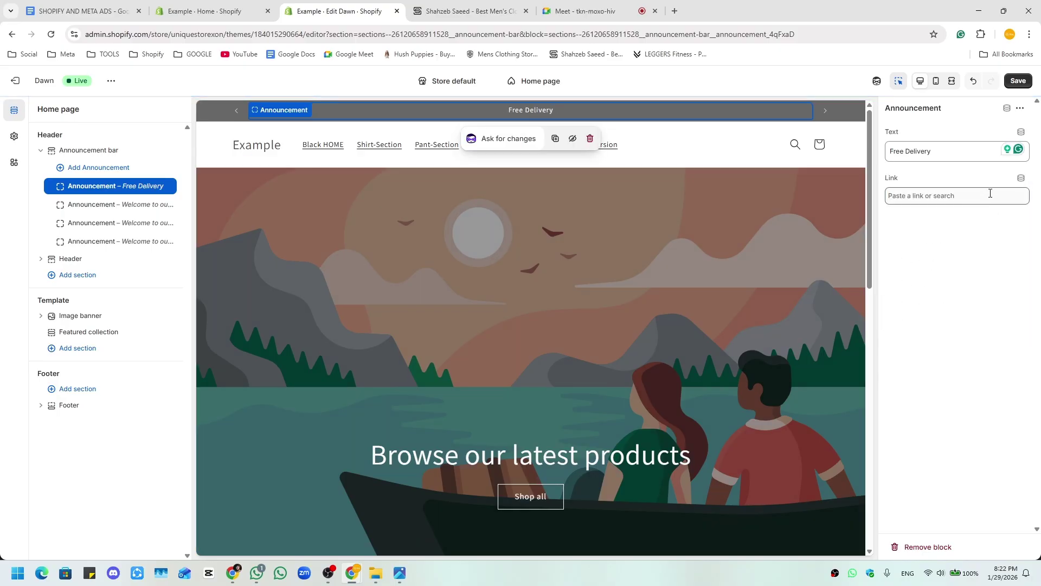
# - Set the second announcement's text to "New Arrival" without assigning a link
pyautogui.click(112, 206)
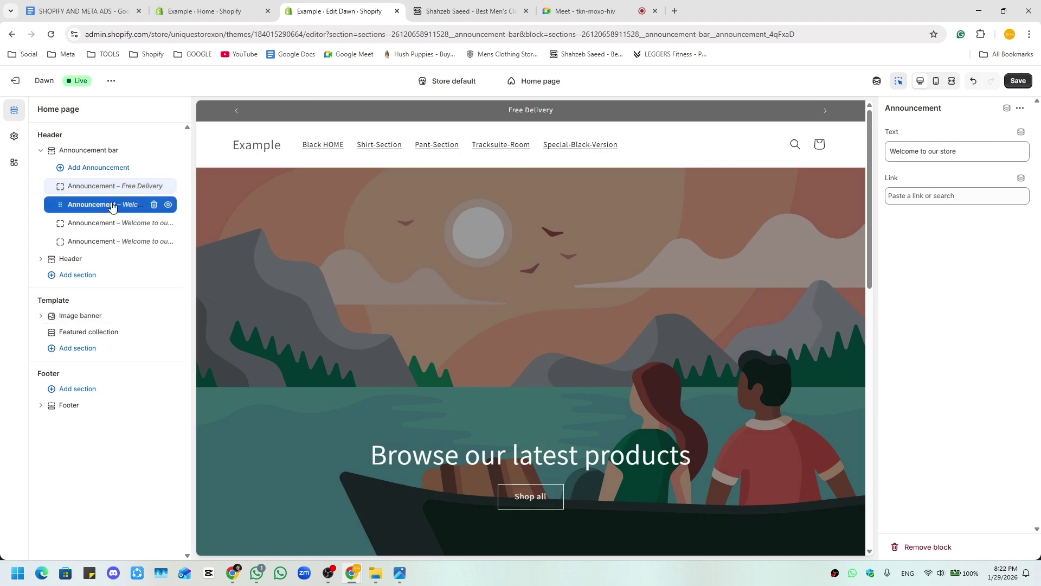
pyautogui.tripleClick(942, 152)
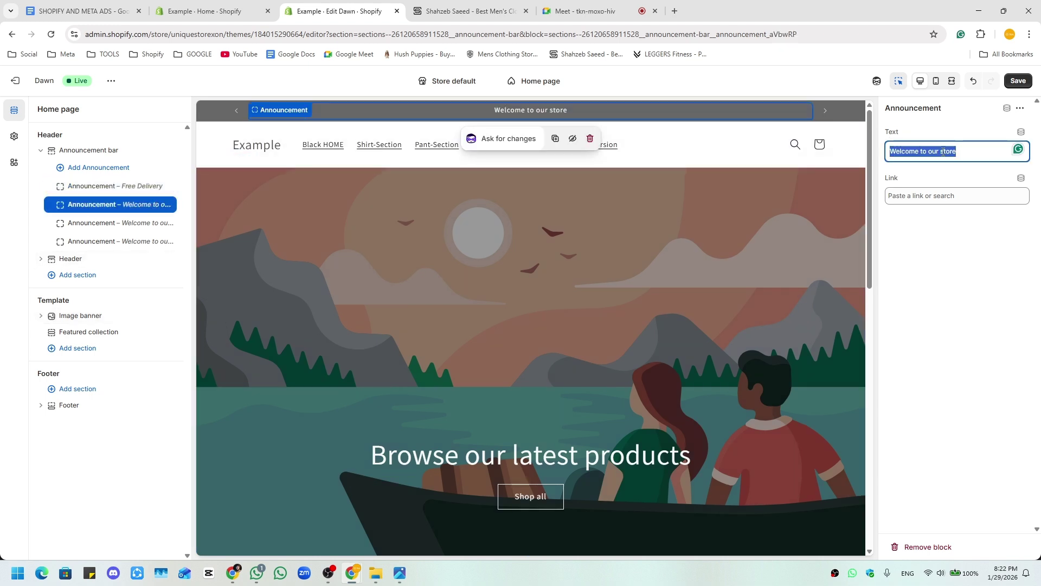
pyautogui.write('New Arri')
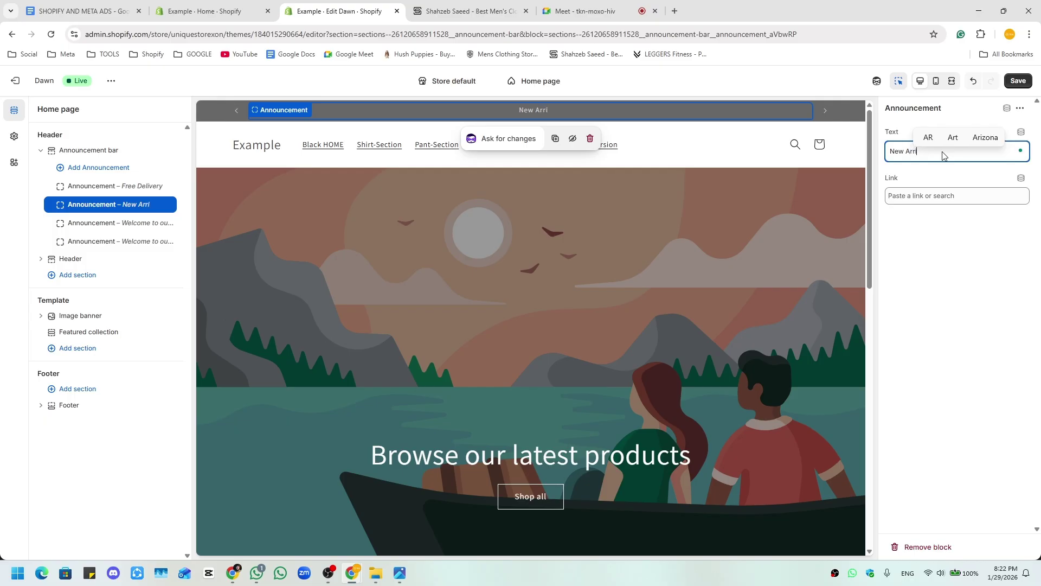
pyautogui.write('val')
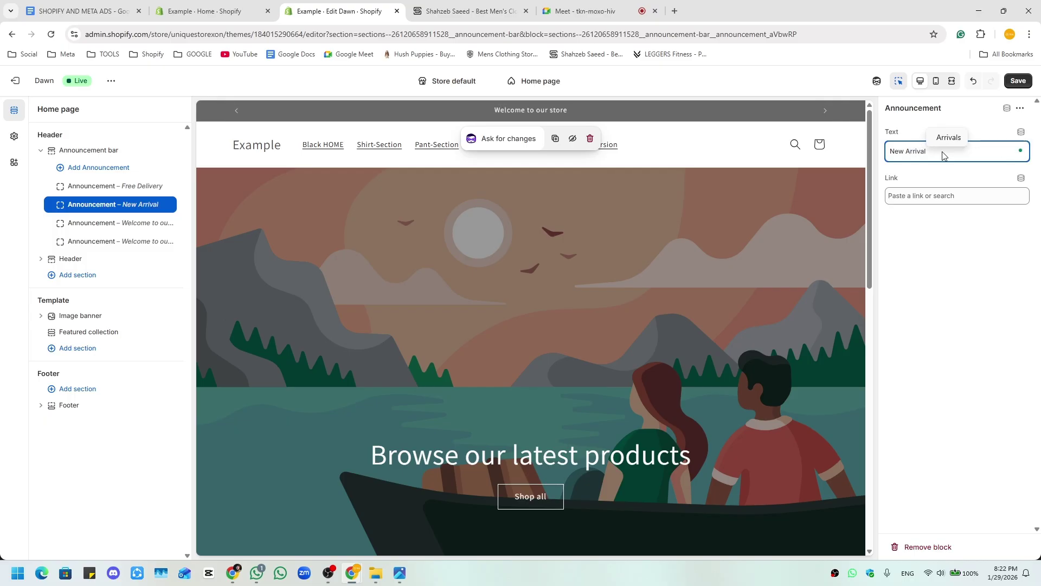
pyautogui.click(942, 196)
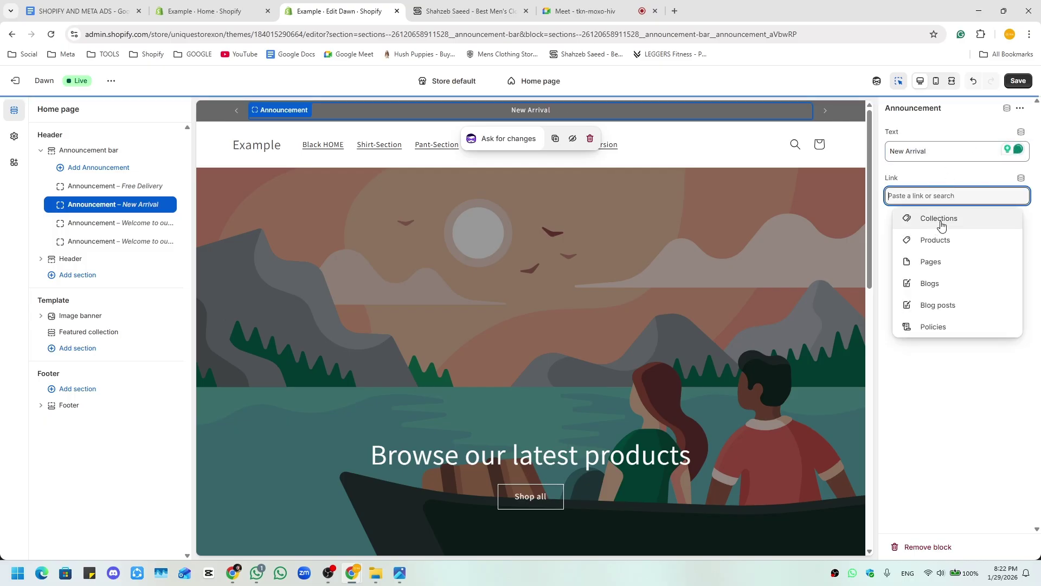
pyautogui.click(951, 176)
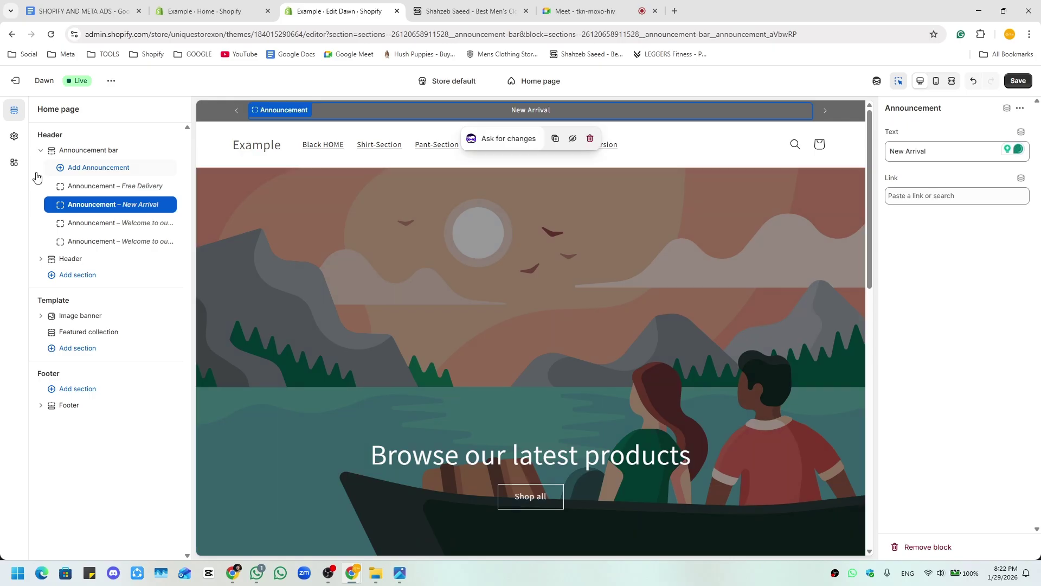
# - Set the third announcement's text to "Free Shipping over 2000 order" and delete the fourth announcement
pyautogui.click(111, 225)
pyautogui.tripleClick(950, 155)
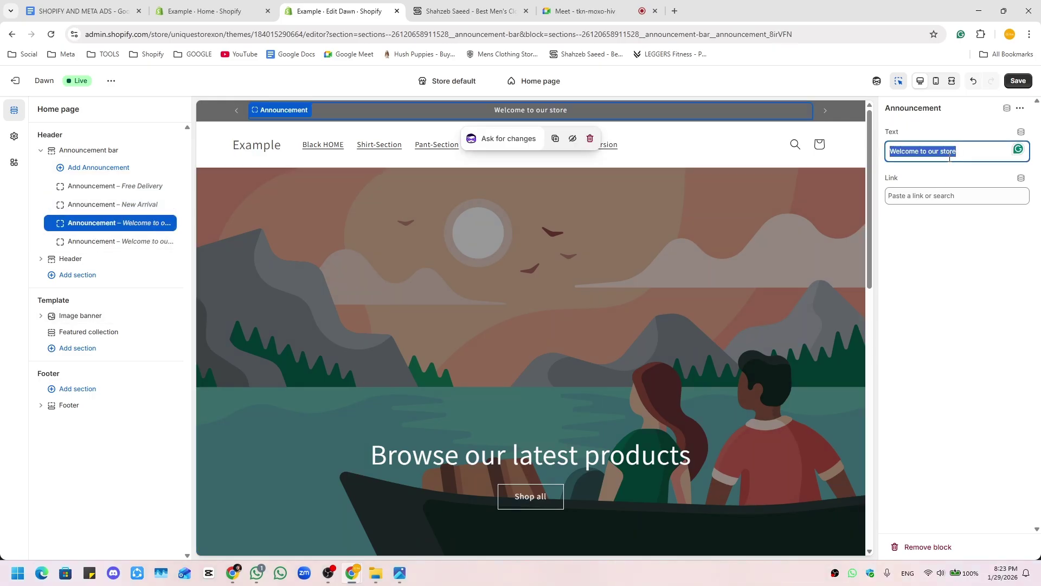
pyautogui.write('Fr')
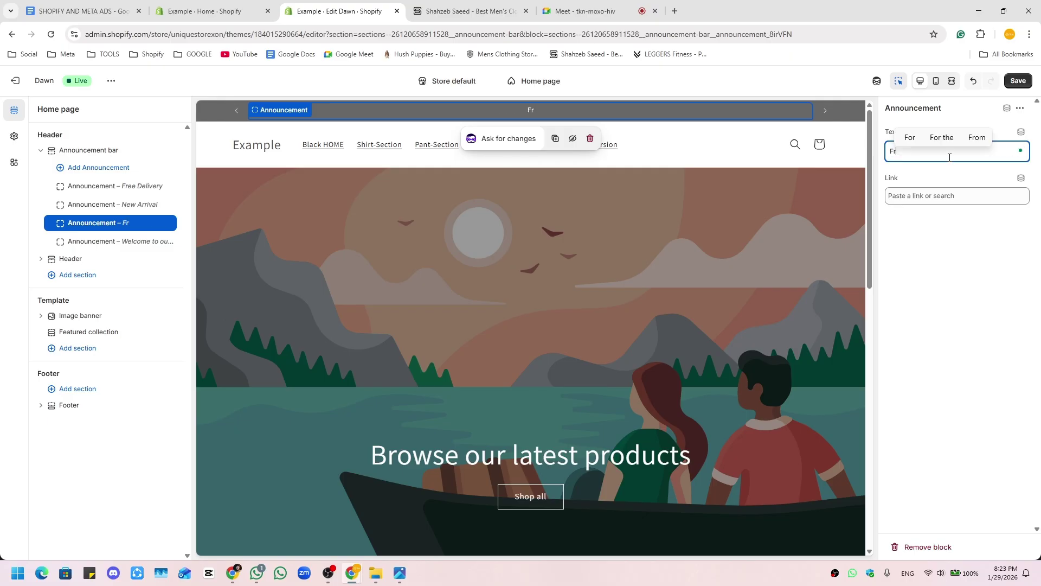
pyautogui.write('ee Shipping ')
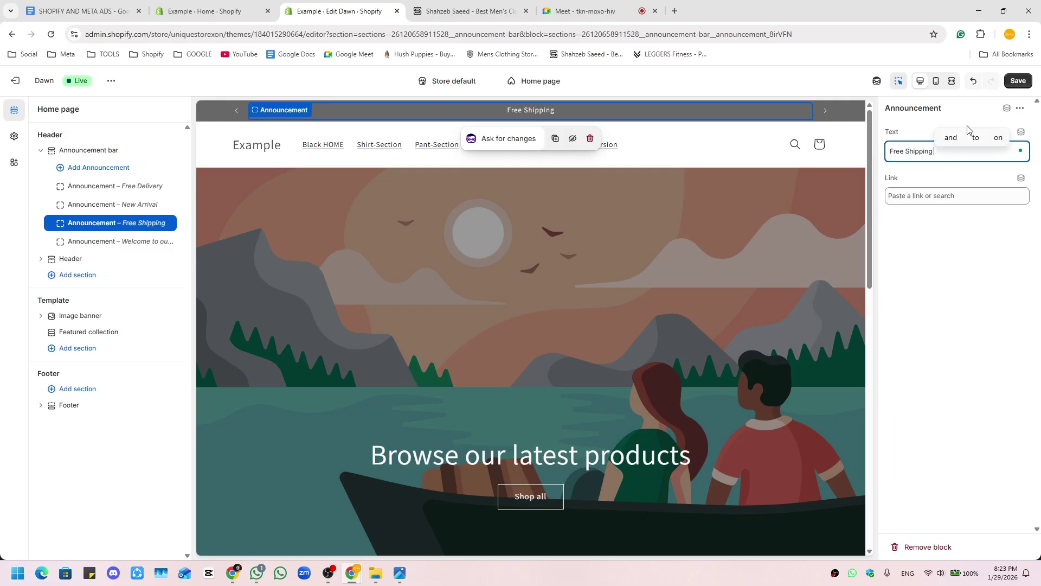
pyautogui.write('over 20')
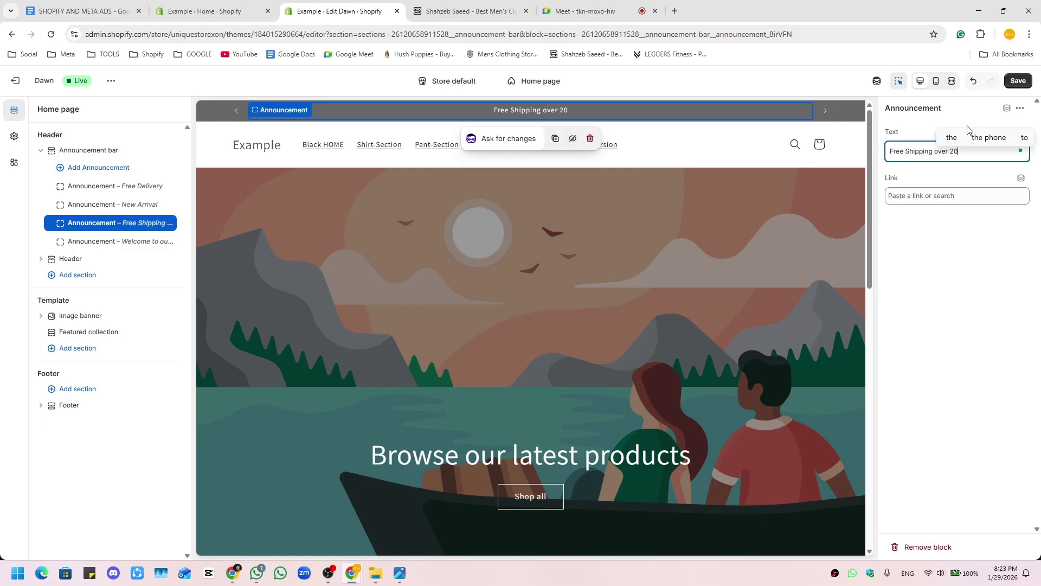
pyautogui.write('00 order')
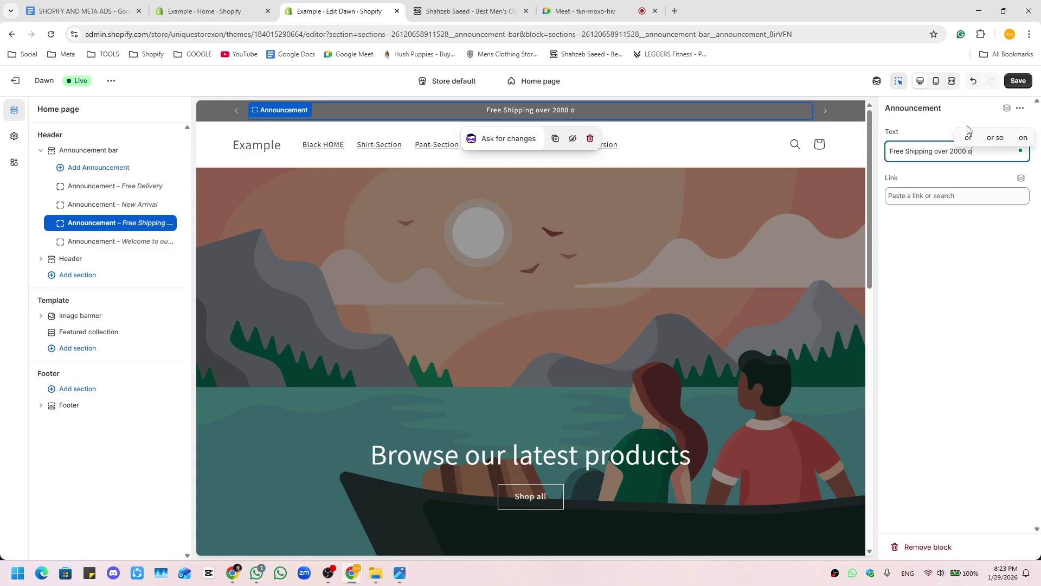
pyautogui.click(909, 172)
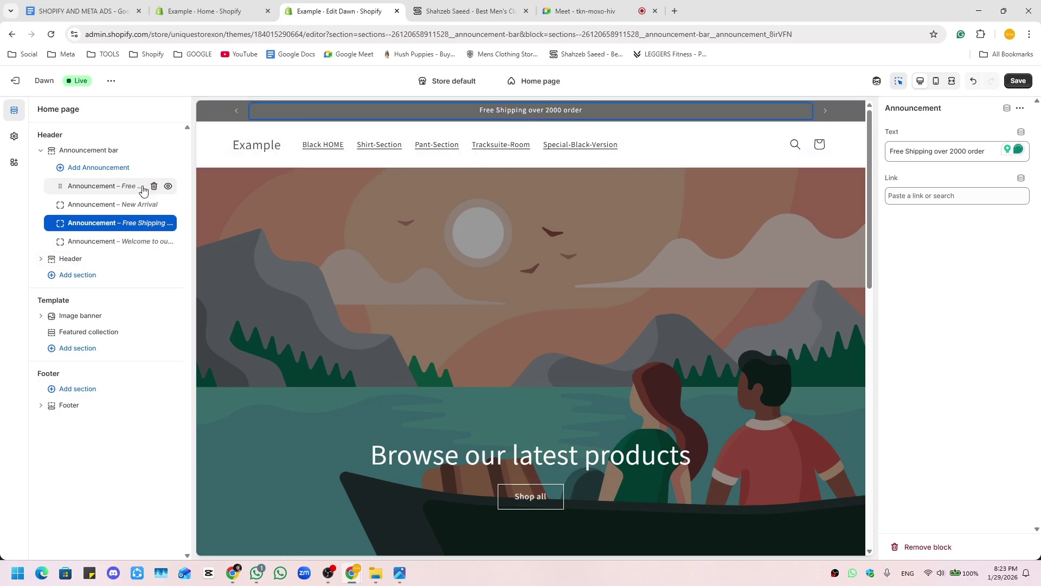
pyautogui.click(154, 242)
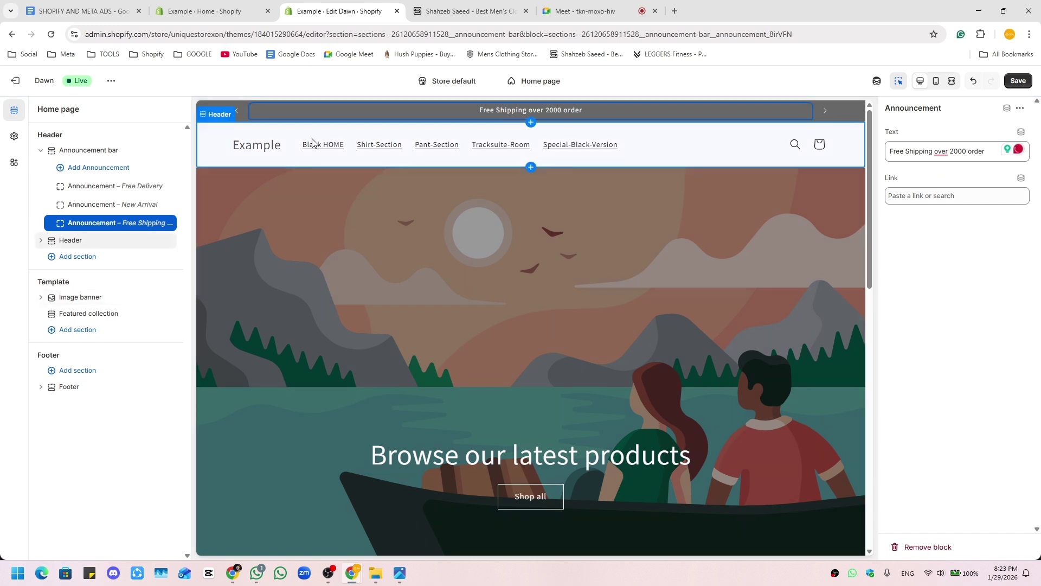
# - Turn off the preview inspector and toggle the announcement bar's separator line off and back on
pyautogui.click(108, 155)
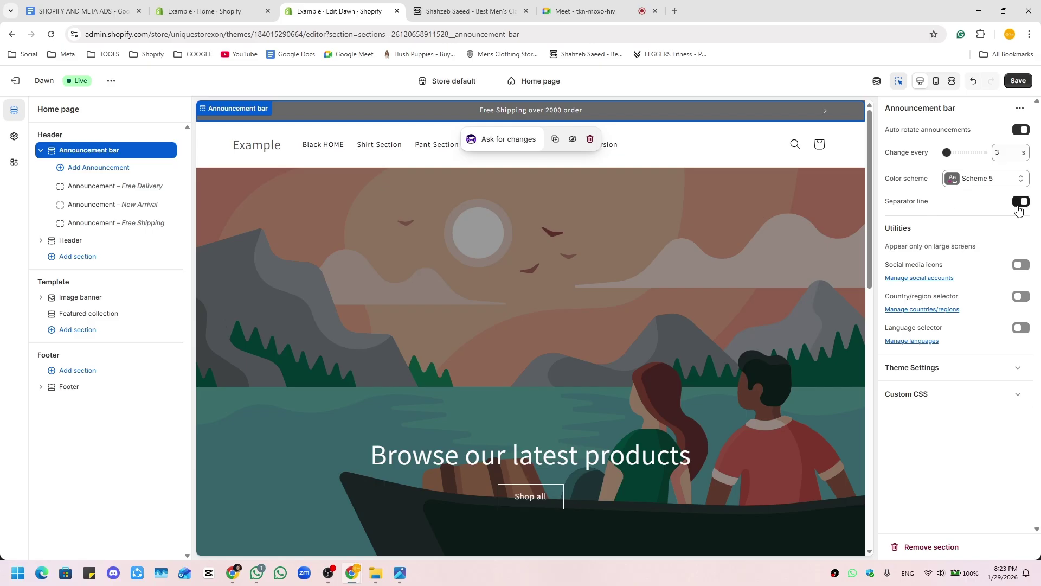
pyautogui.click(899, 83)
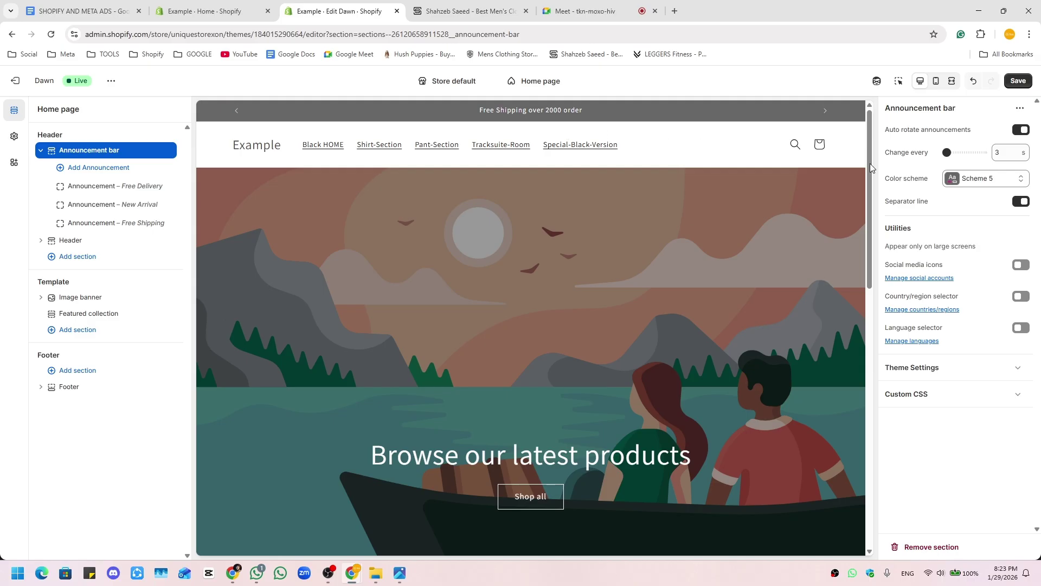
pyautogui.click(1021, 202)
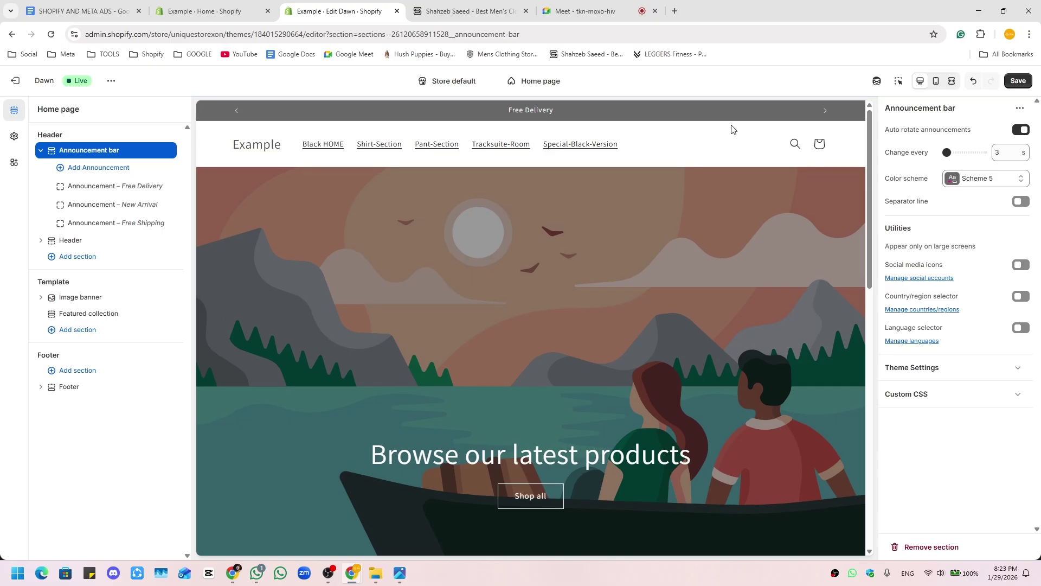
pyautogui.click(1023, 204)
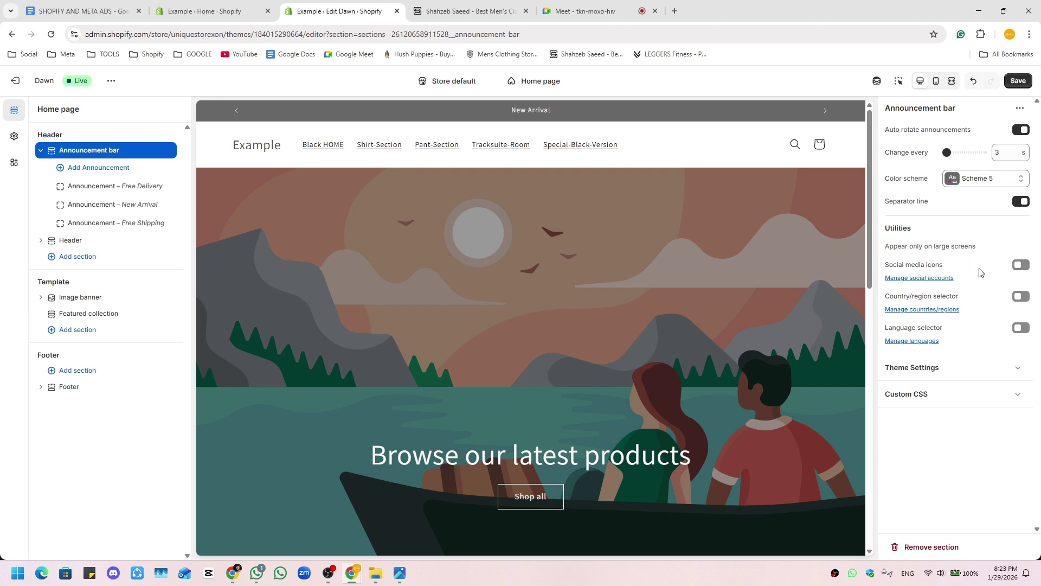
# - Enable the announcement bar's social media icons and open the Facebook link for editing in the theme's social media settings
pyautogui.click(1022, 265)
pyautogui.click(14, 136)
pyautogui.scroll(-4, 95, 350)
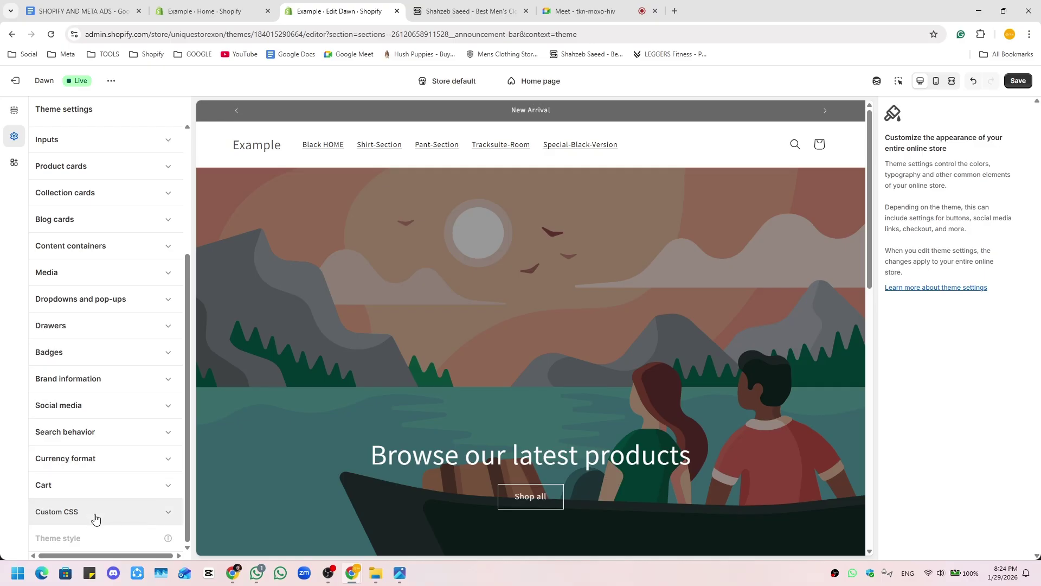
pyautogui.click(78, 407)
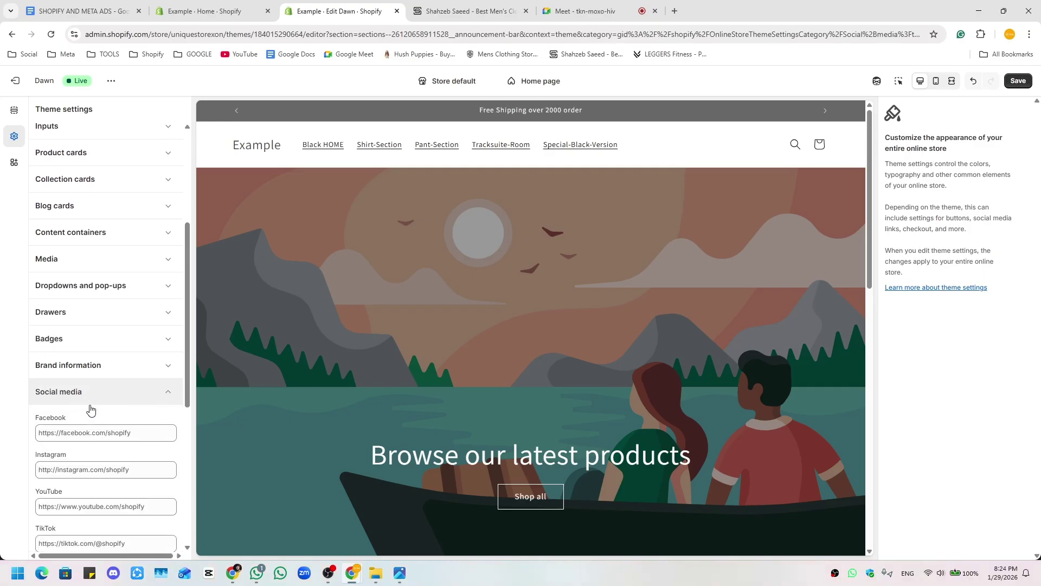
pyautogui.click(67, 338)
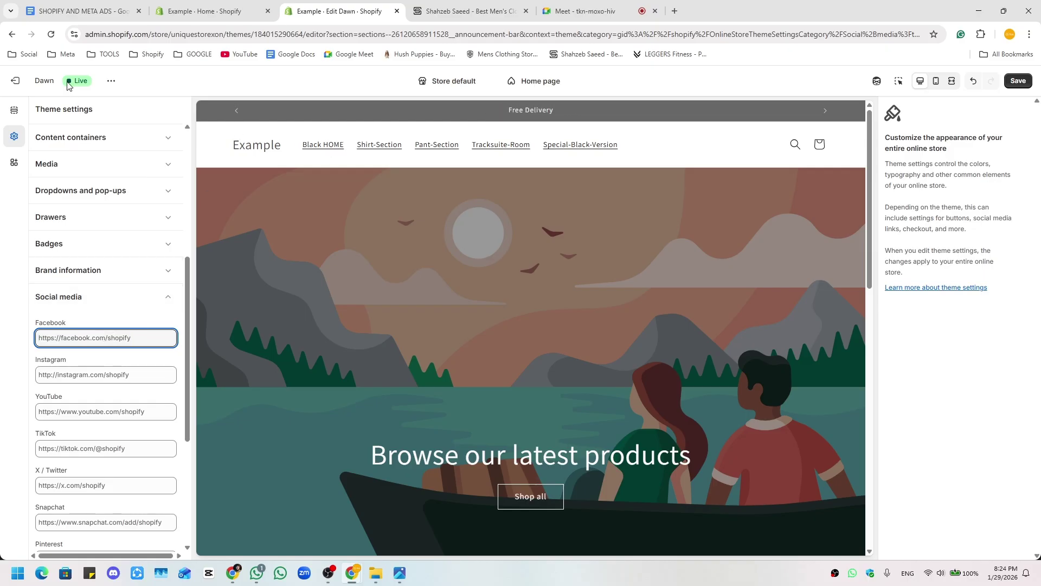
# - Switch to the other Chrome window, close the router login page, and open the bookmarked Facebook, YouTube and Instagram profiles
pyautogui.click(236, 571)
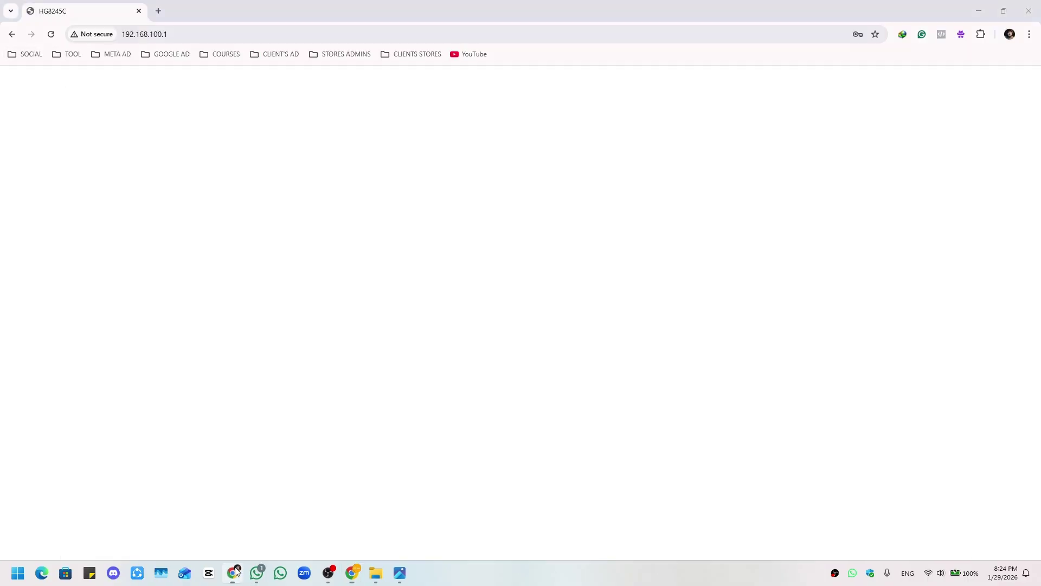
pyautogui.click(26, 53)
pyautogui.middleClick(43, 90)
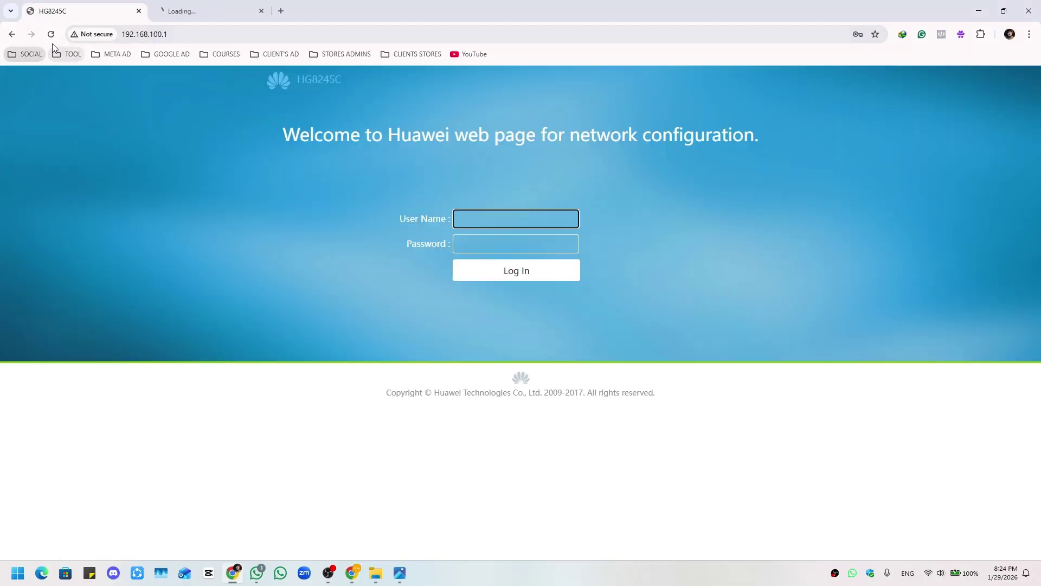
pyautogui.hotkey('ctrl', 'w')
pyautogui.click(30, 54)
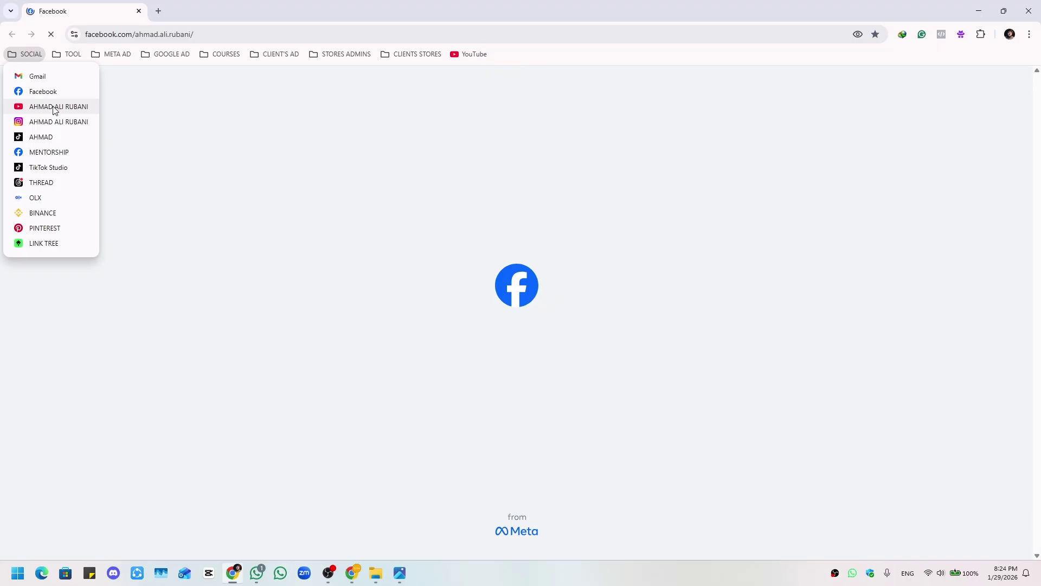
pyautogui.middleClick(55, 109)
pyautogui.middleClick(58, 121)
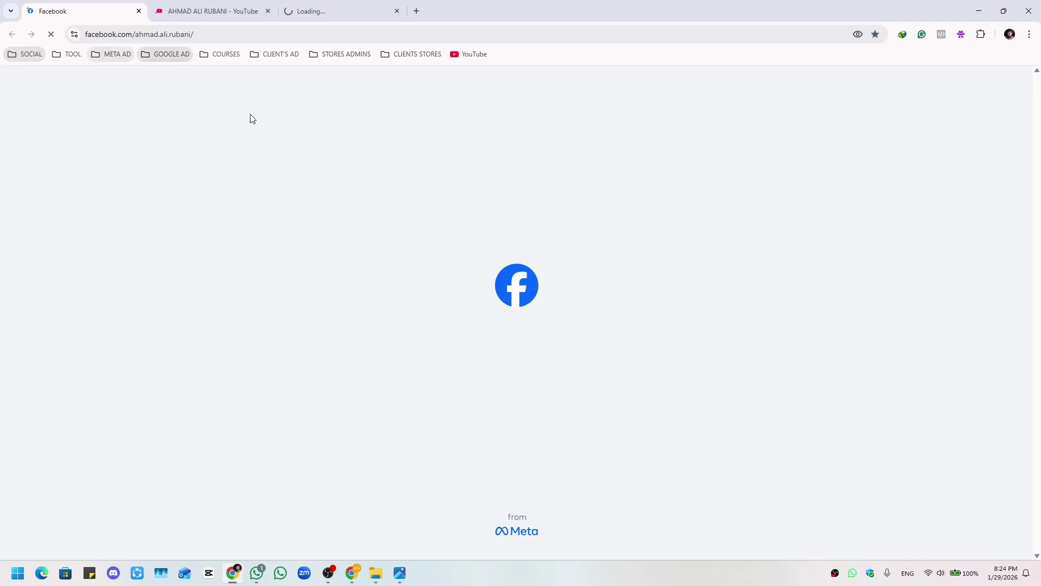
# - Copy the Facebook profile's URL and enter it as the theme's Facebook link in the social media settings
pyautogui.click(208, 33)
pyautogui.hotkey('ctrl', 'c')
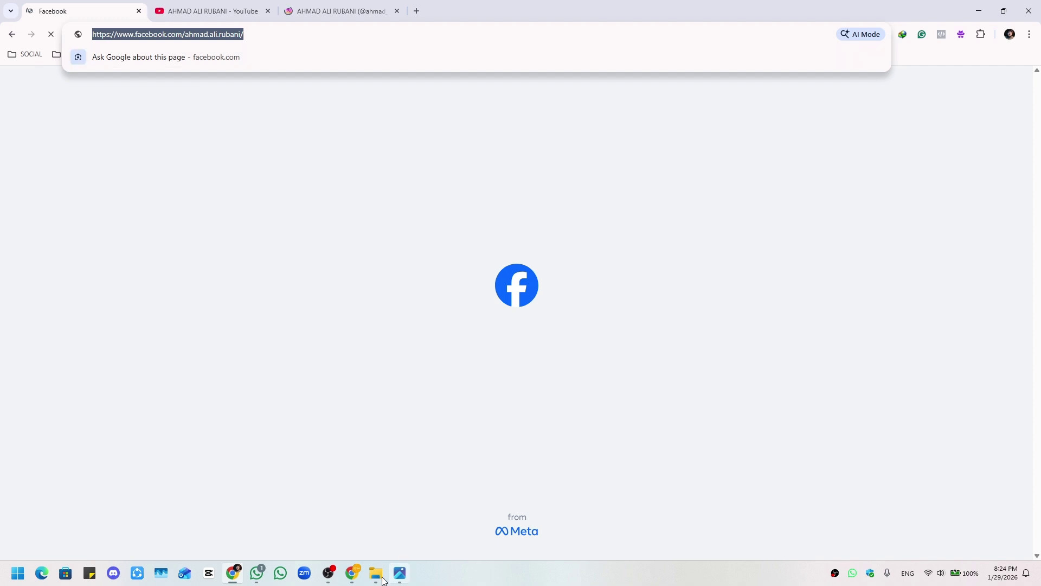
pyautogui.moveTo(353, 572)
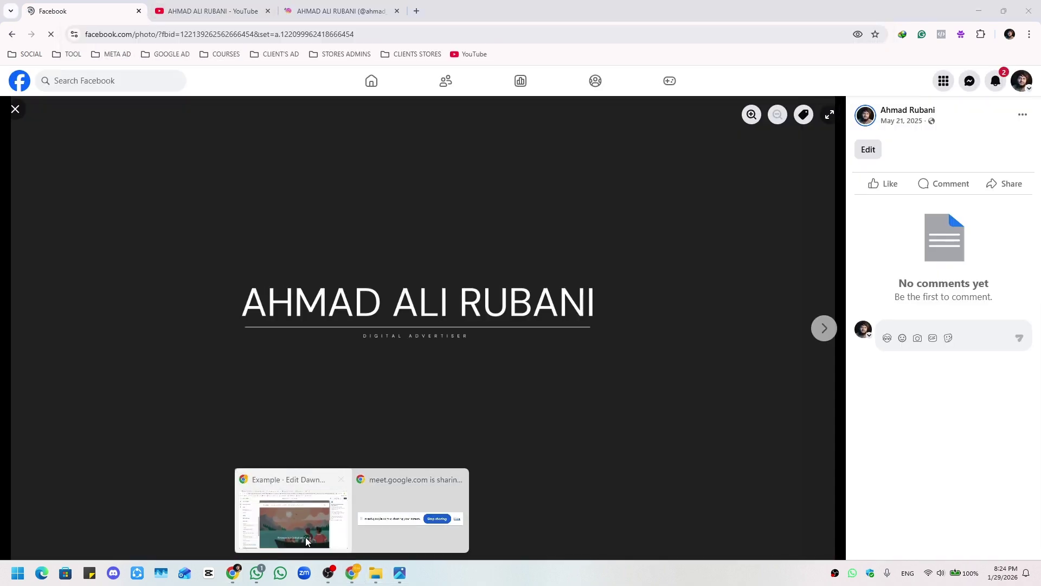
pyautogui.click(305, 537)
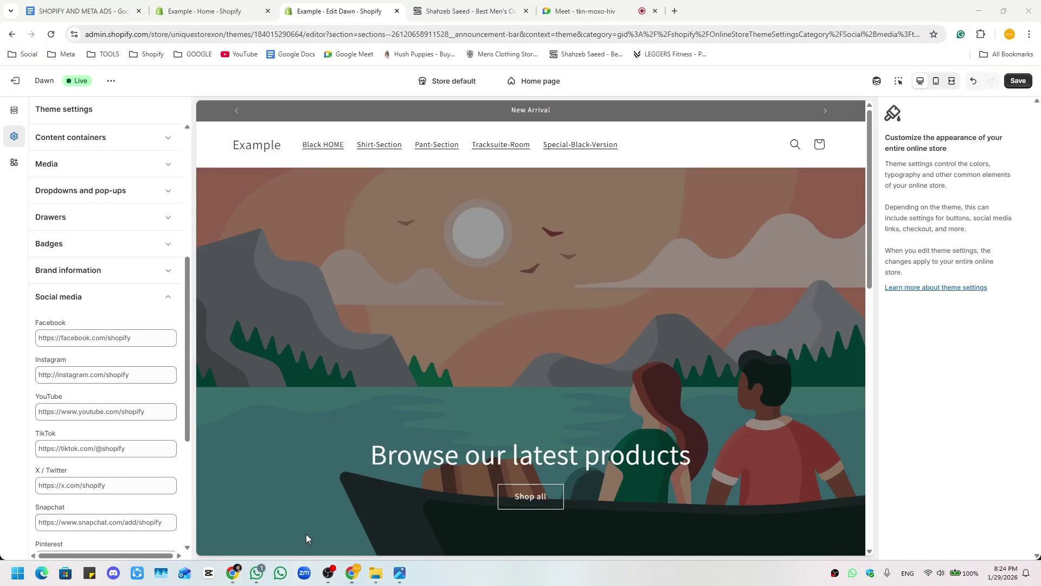
pyautogui.click(77, 337)
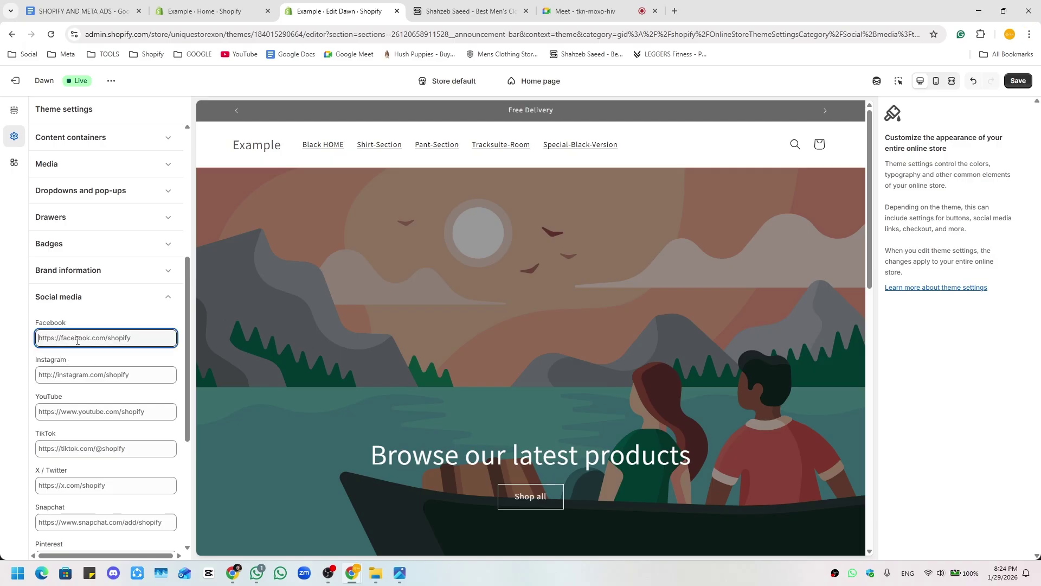
pyautogui.hotkey('ctrl', 'v')
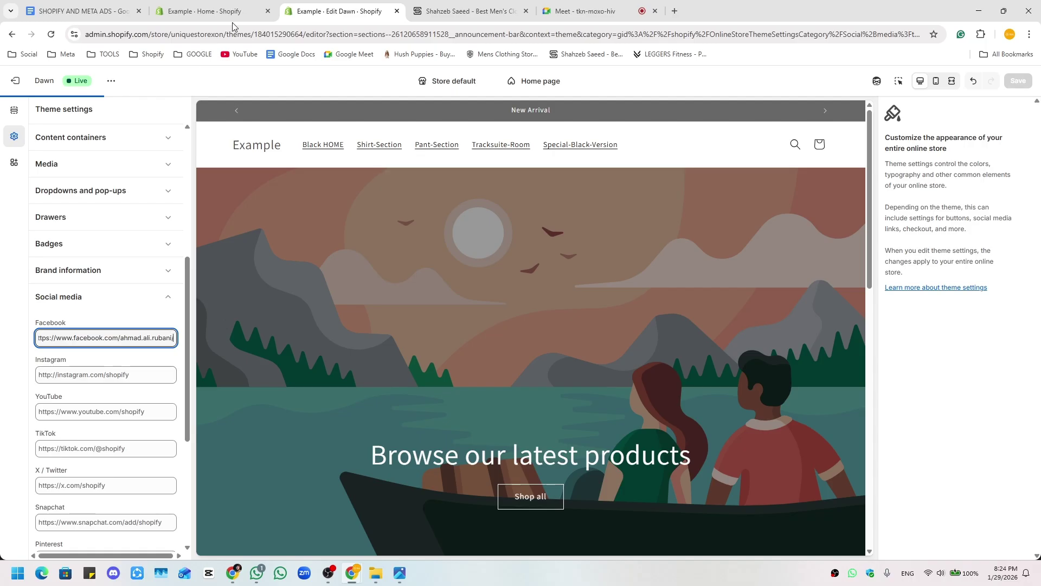
# - Copy the Instagram profile's URL from the other window and enter it as the theme's Instagram link
pyautogui.hotkey('alt', 'Tab')
pyautogui.click(321, 10)
pyautogui.click(282, 35)
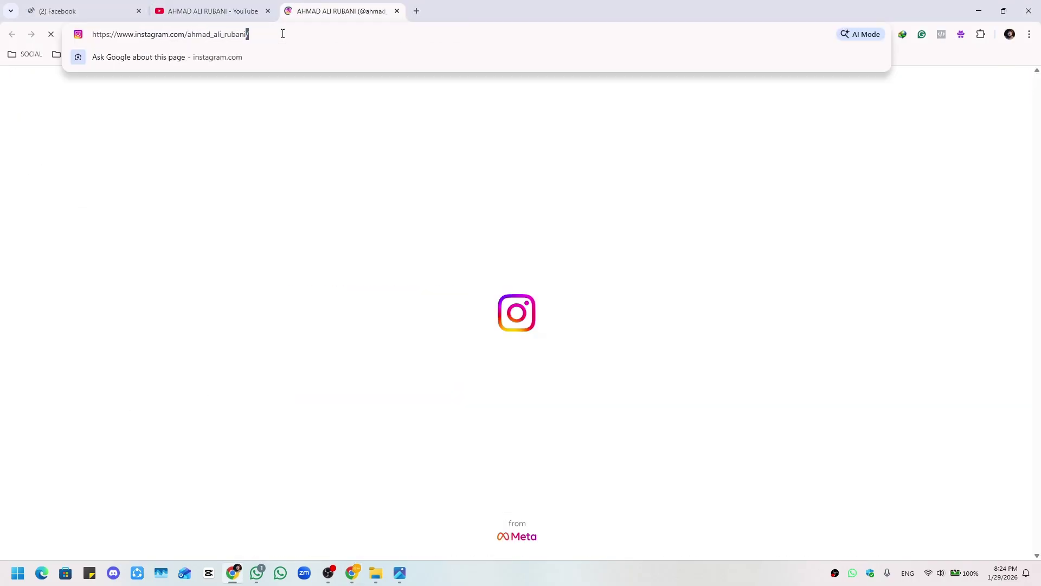
pyautogui.hotkey('ctrl', 'c')
pyautogui.hotkey('alt', 'Tab')
pyautogui.click(118, 374)
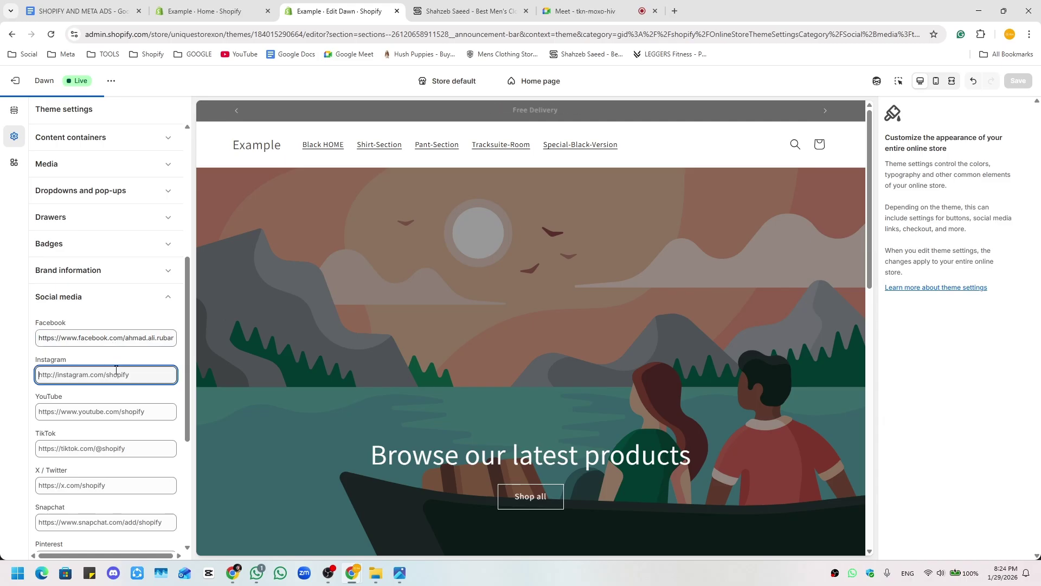
pyautogui.hotkey('ctrl', 'a')
pyautogui.hotkey('ctrl', 'v')
# - Copy the YouTube channel's URL into the theme's YouTube link, closing the profile tabs, and save the theme
pyautogui.hotkey('alt', 'Tab')
pyautogui.click(201, 11)
pyautogui.moveTo(303, 34); pyautogui.dragTo(85, 34)
pyautogui.middleClick(114, 5)
pyautogui.middleClick(109, 5)
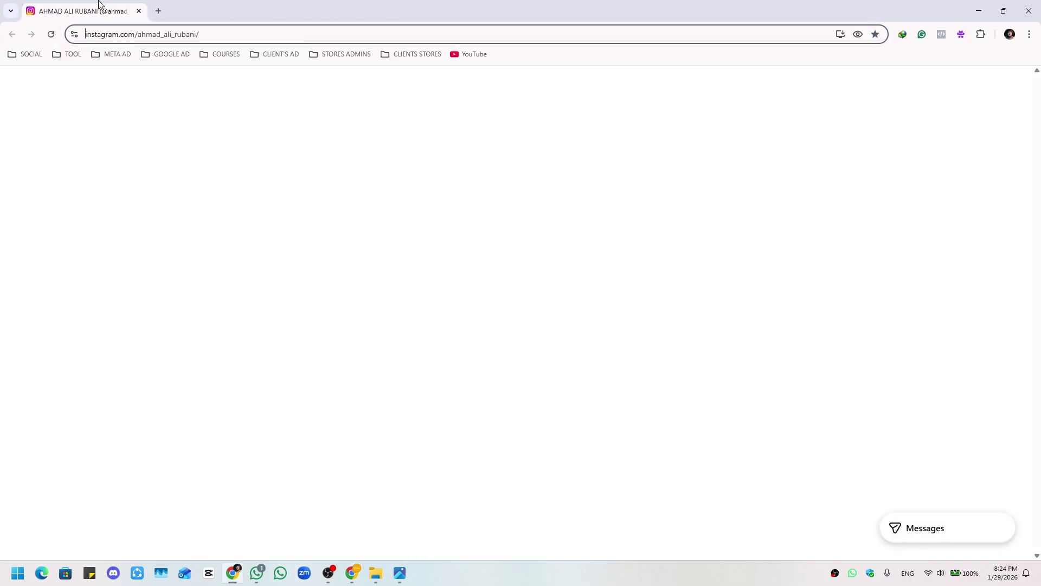
pyautogui.middleClick(100, 5)
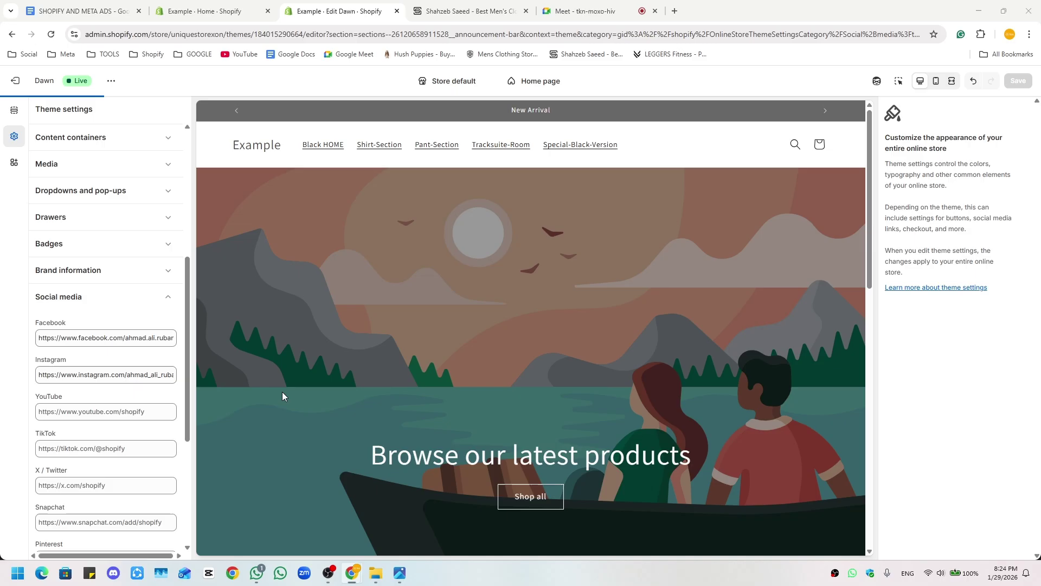
pyautogui.click(93, 411)
pyautogui.hotkey('ctrl', 'v')
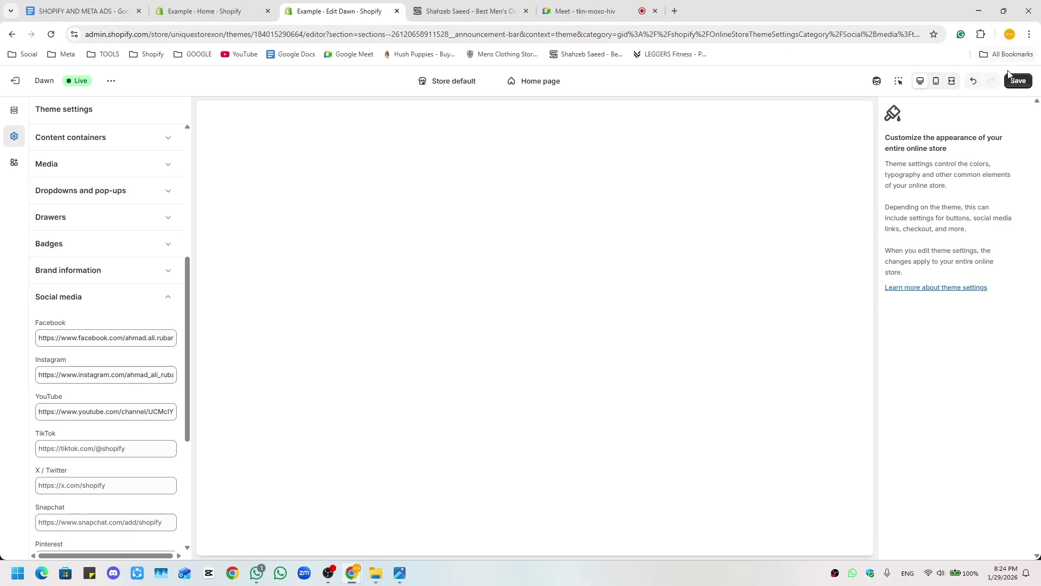
pyautogui.click(1015, 81)
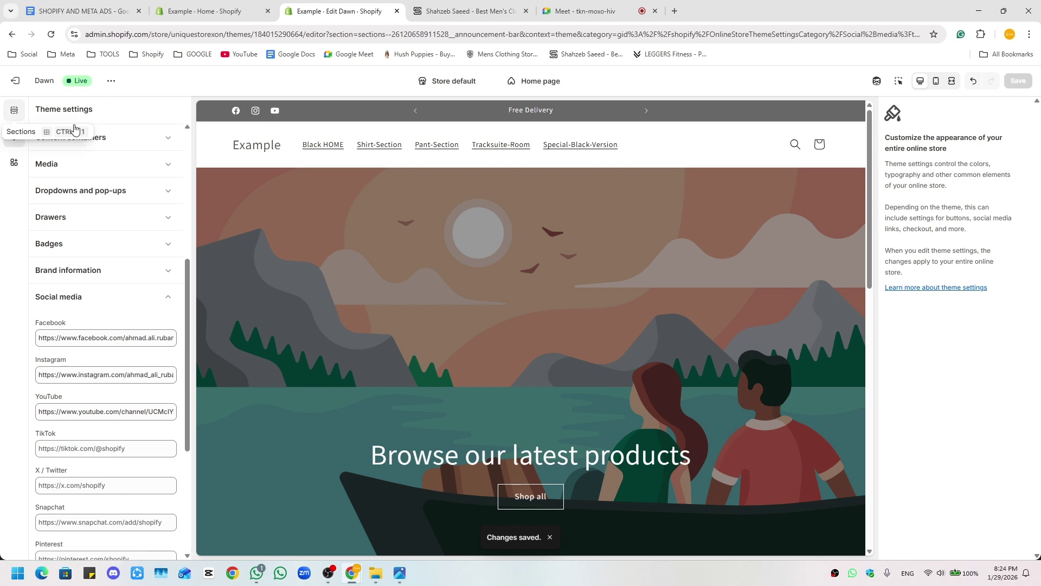
# - Return to the announcement bar section and examine its icons in the page preview and its social link fields
pyautogui.click(14, 110)
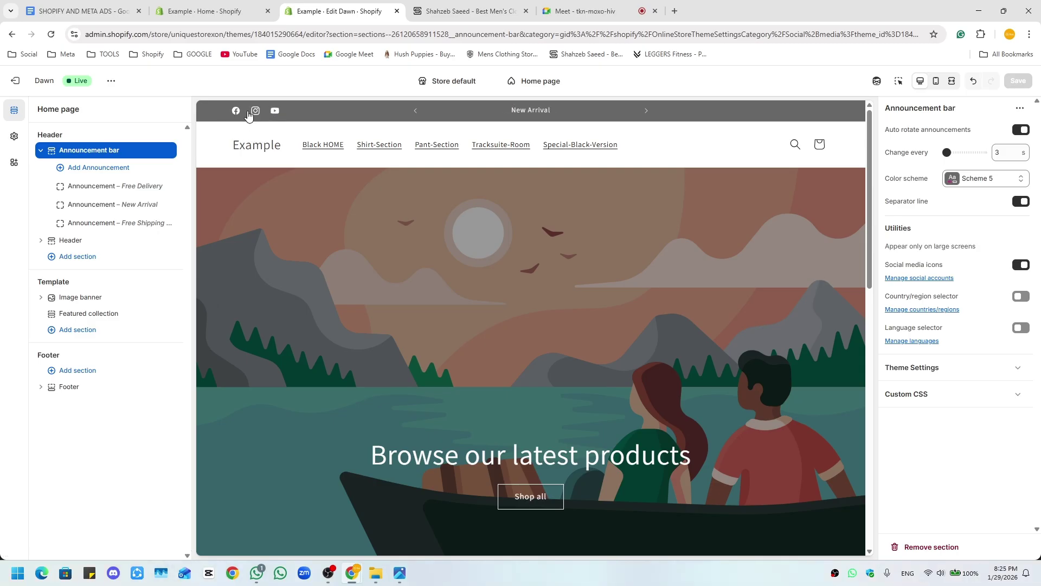
pyautogui.scroll(-4, 830, 450)
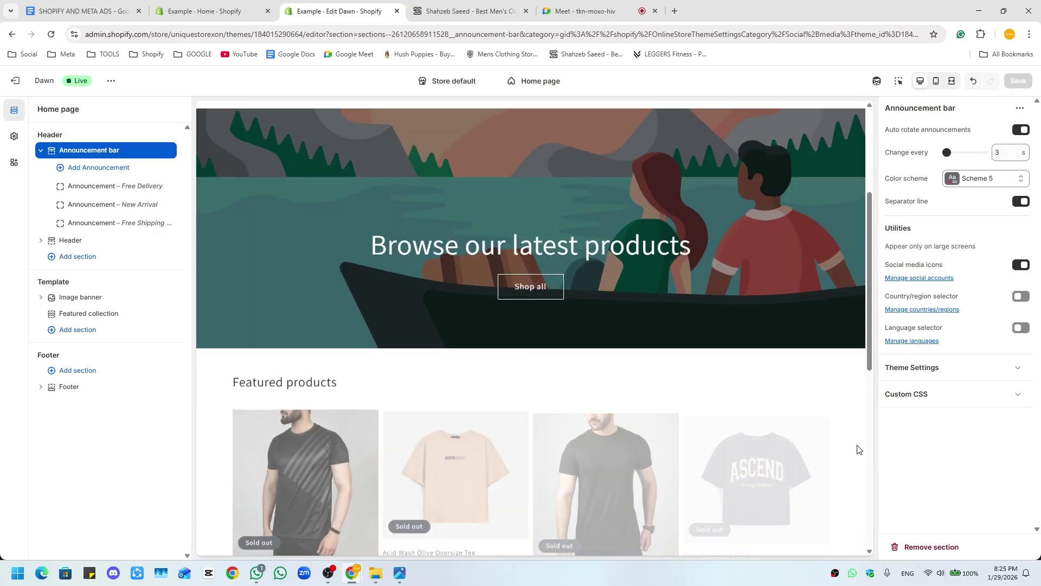
pyautogui.scroll(-3, 813, 445)
pyautogui.scroll(8, 700, 429)
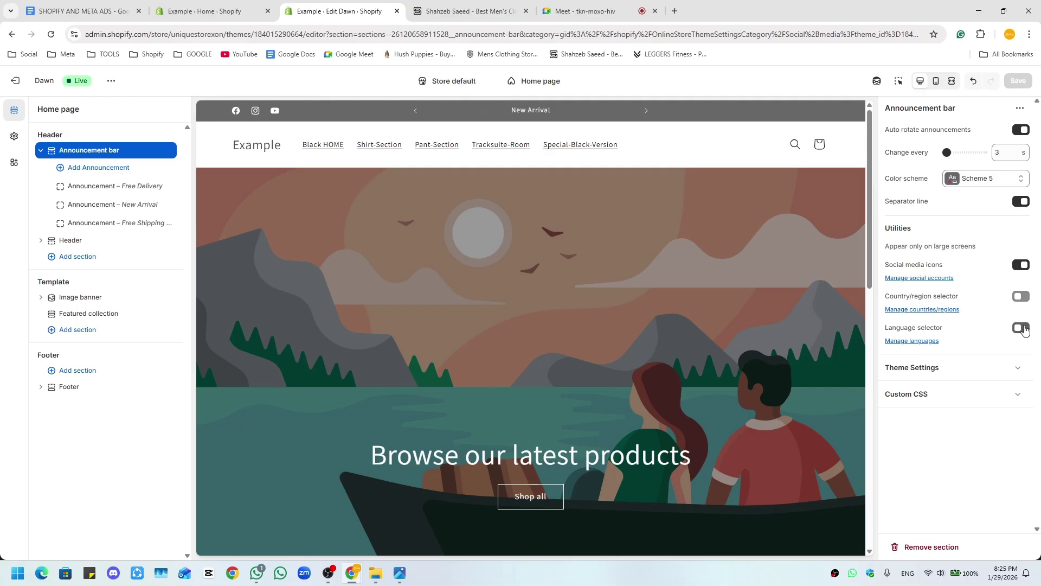
pyautogui.click(1018, 372)
pyautogui.scroll(-3, 922, 282)
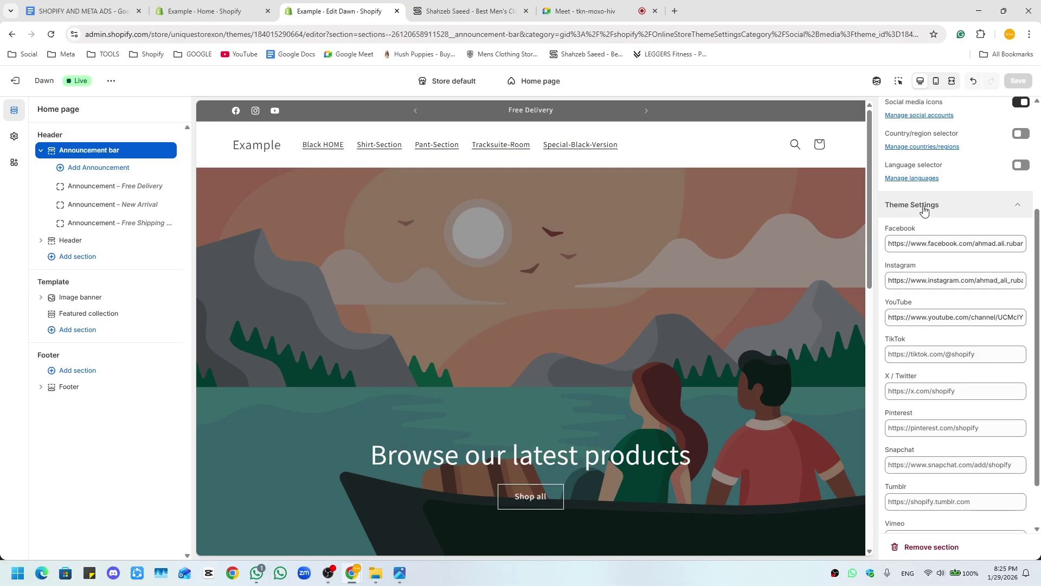
pyautogui.scroll(3, 949, 325)
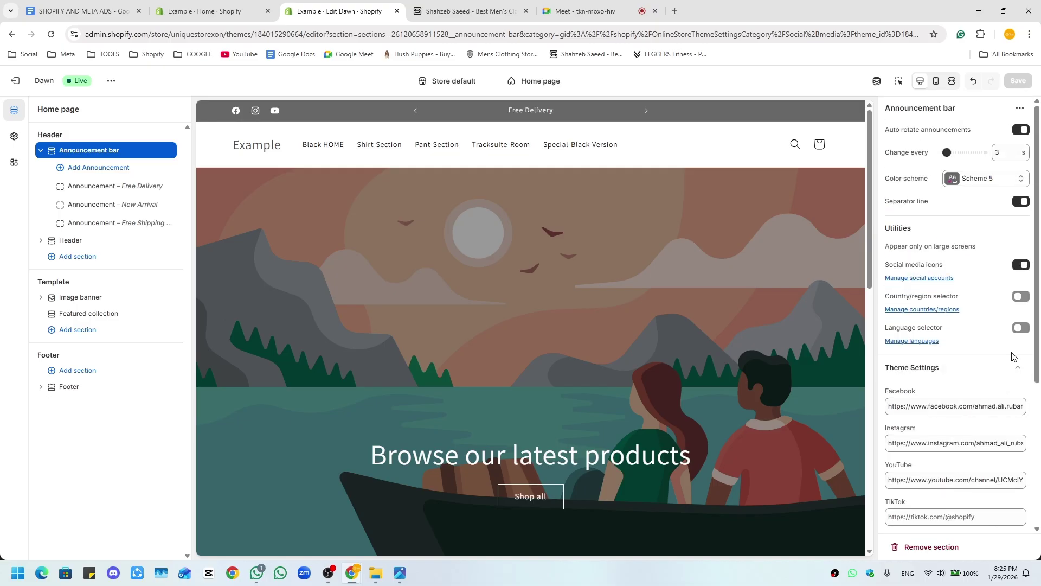
pyautogui.click(1013, 368)
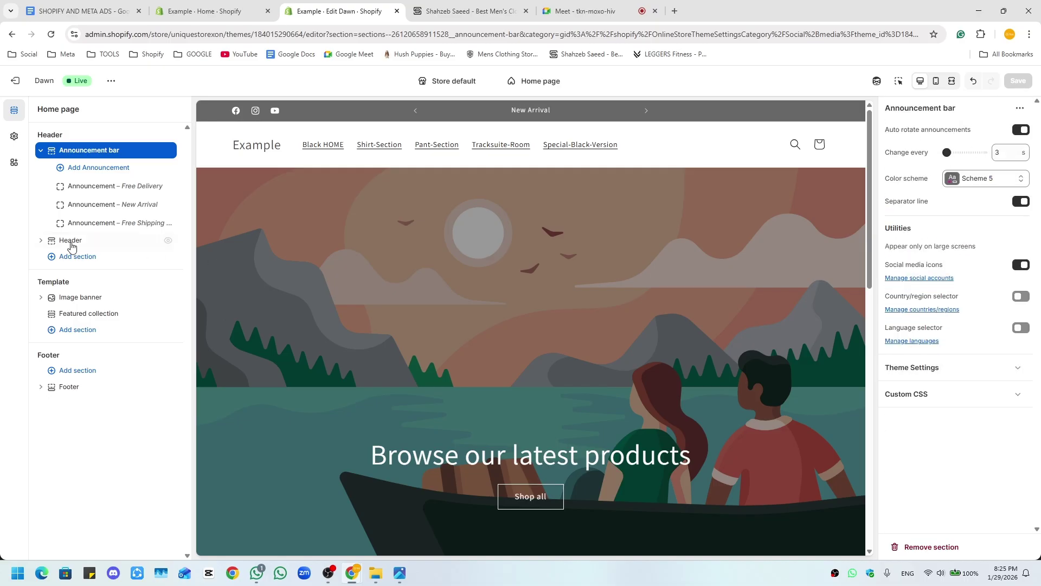
# - Hide the announcement bar and show it again, and save the theme by overriding the other recent customizations
pyautogui.click(40, 155)
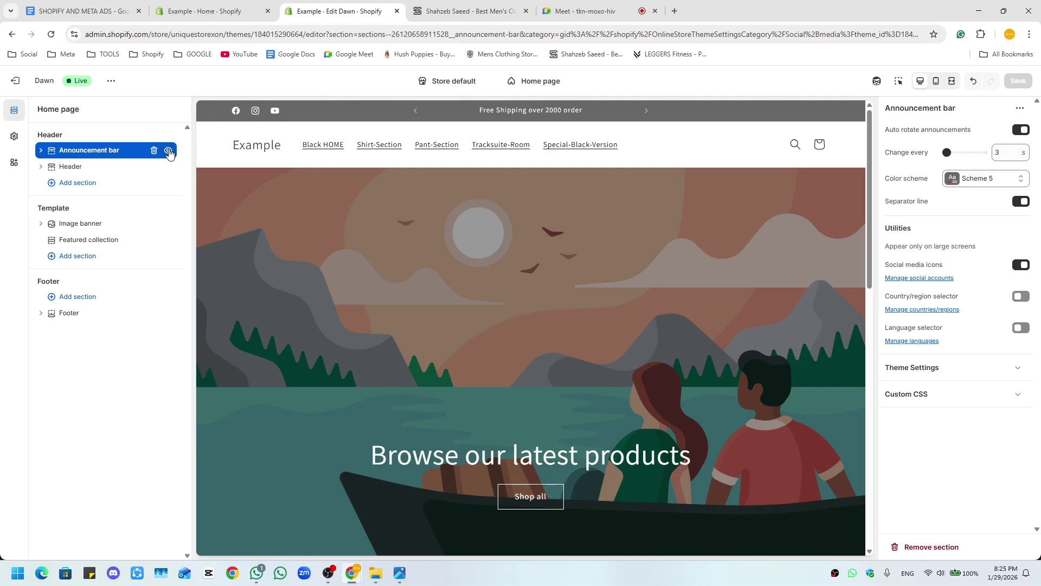
pyautogui.click(169, 150)
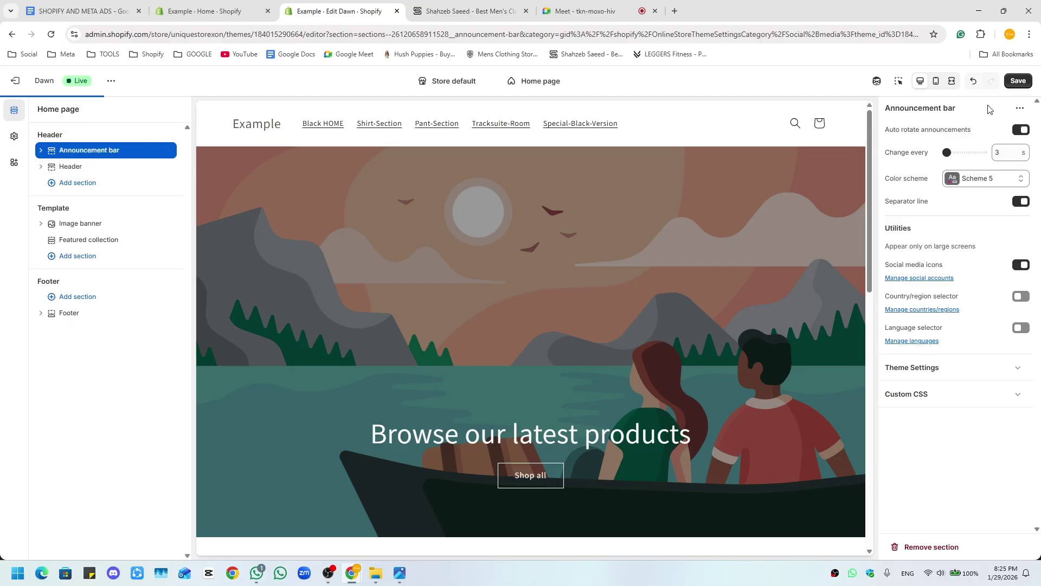
pyautogui.click(1018, 81)
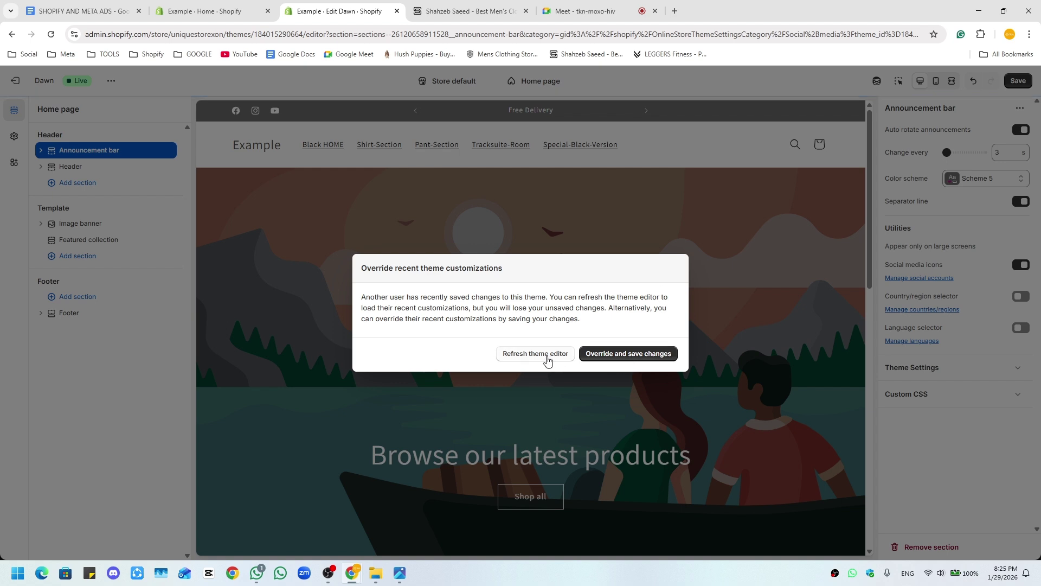
pyautogui.click(628, 360)
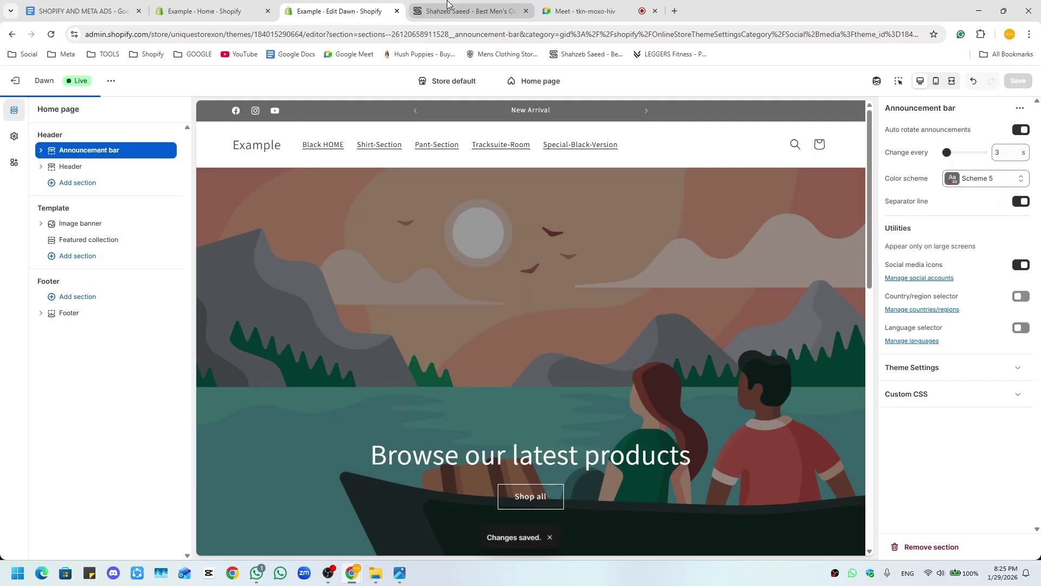
# - Look at the reference clothing store's announcement bar, and delete the New Arrival and Free Shipping announcements from the Dawn theme
pyautogui.click(448, 7)
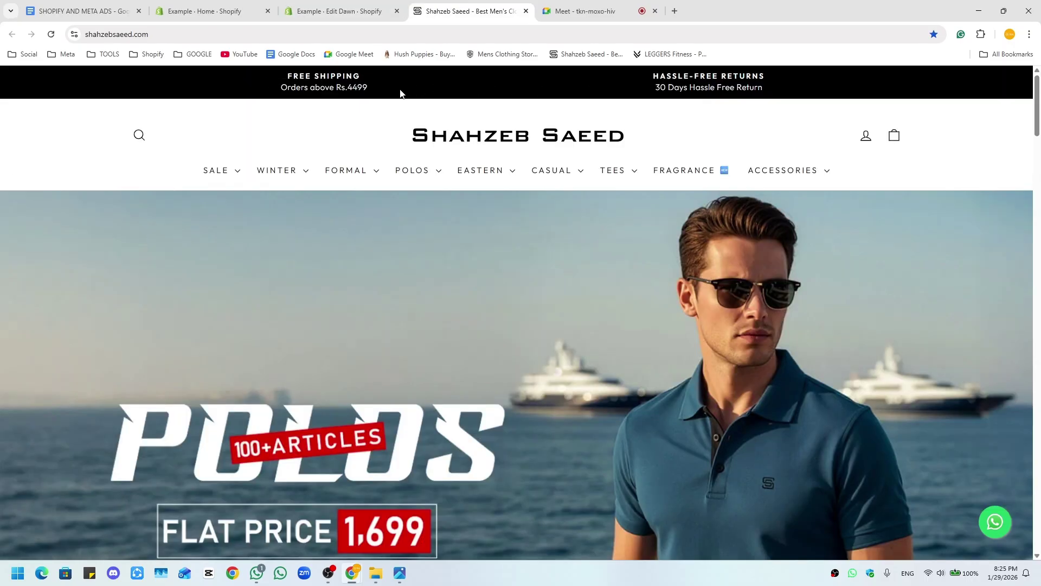
pyautogui.click(255, 8)
pyautogui.click(336, 10)
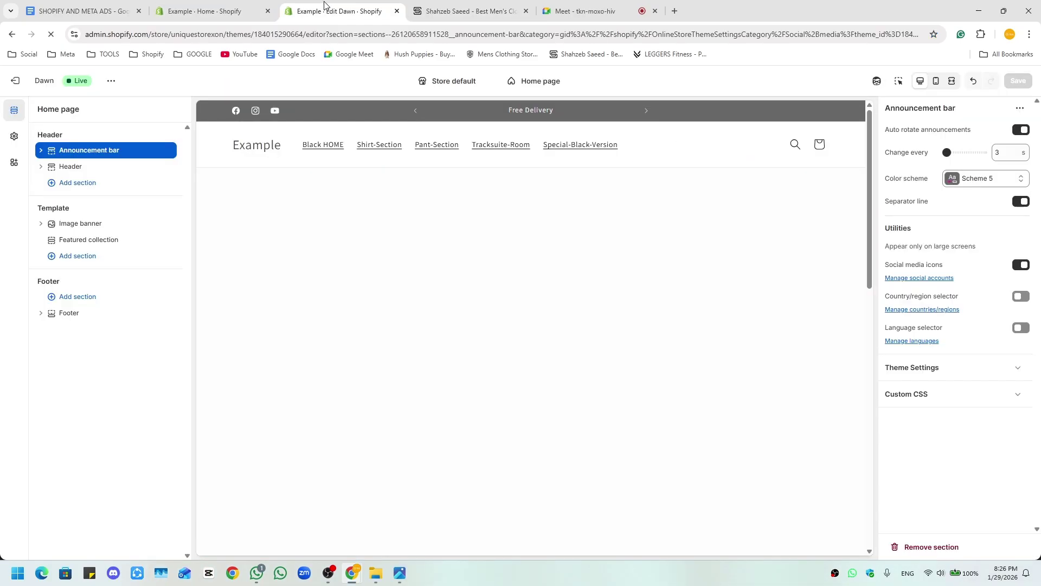
pyautogui.click(41, 150)
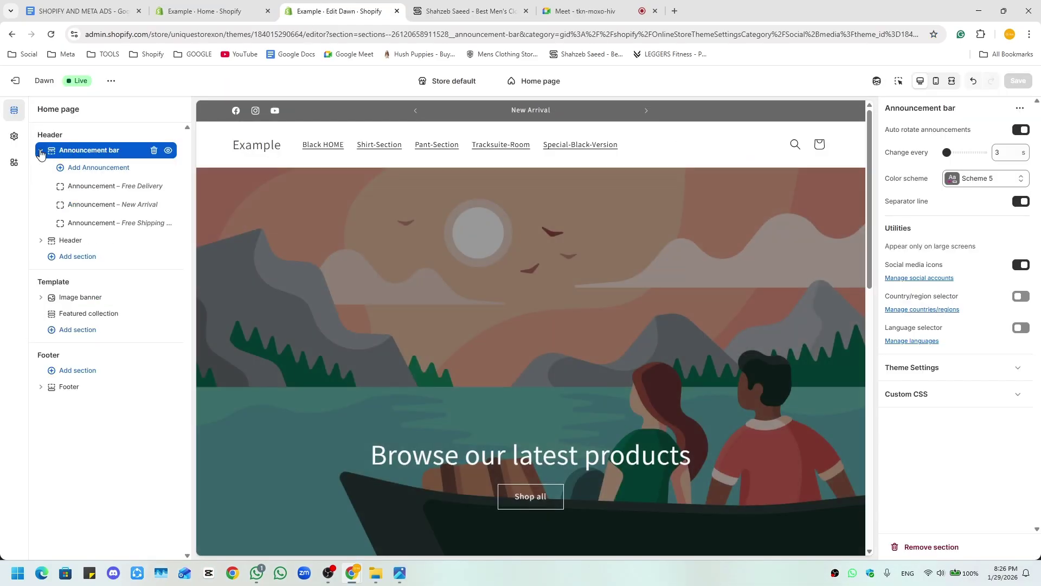
pyautogui.click(154, 205)
pyautogui.click(154, 204)
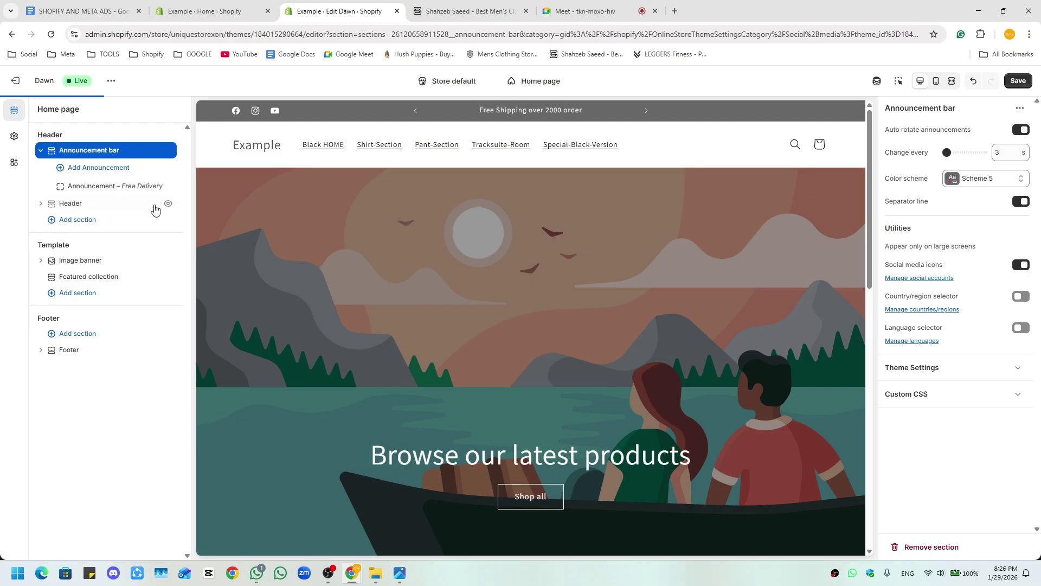
# - With the Free Delivery announcement open, check the reference store's shipping message and close the Shopify admin home tab
pyautogui.click(128, 188)
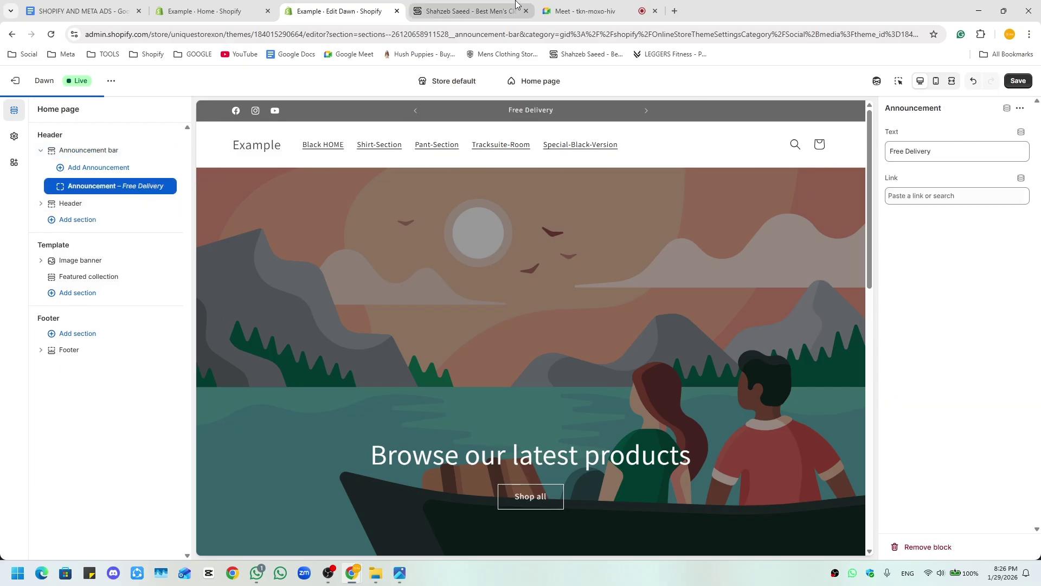
pyautogui.click(489, 13)
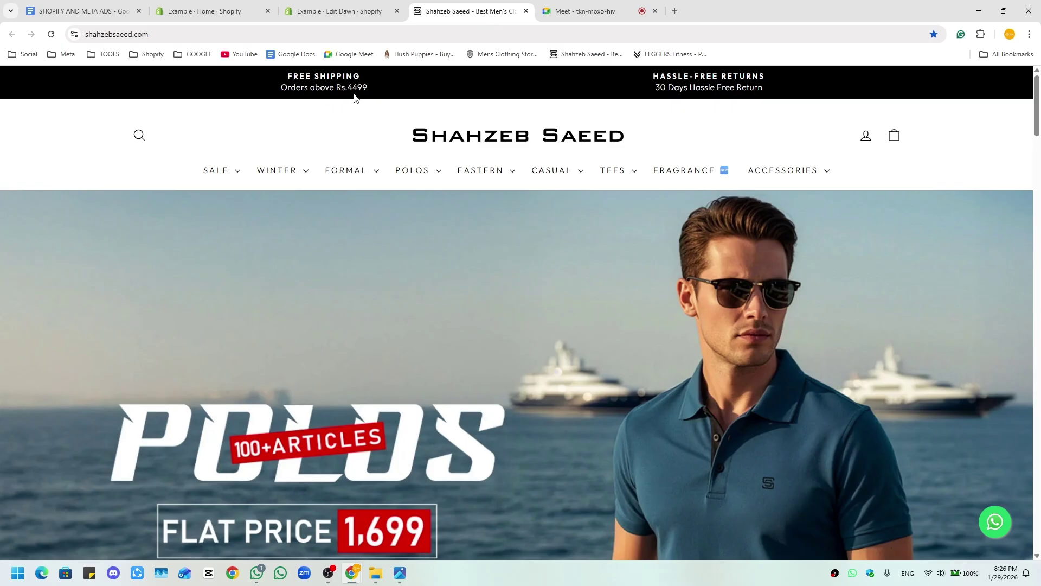
pyautogui.click(211, 11)
pyautogui.click(326, 11)
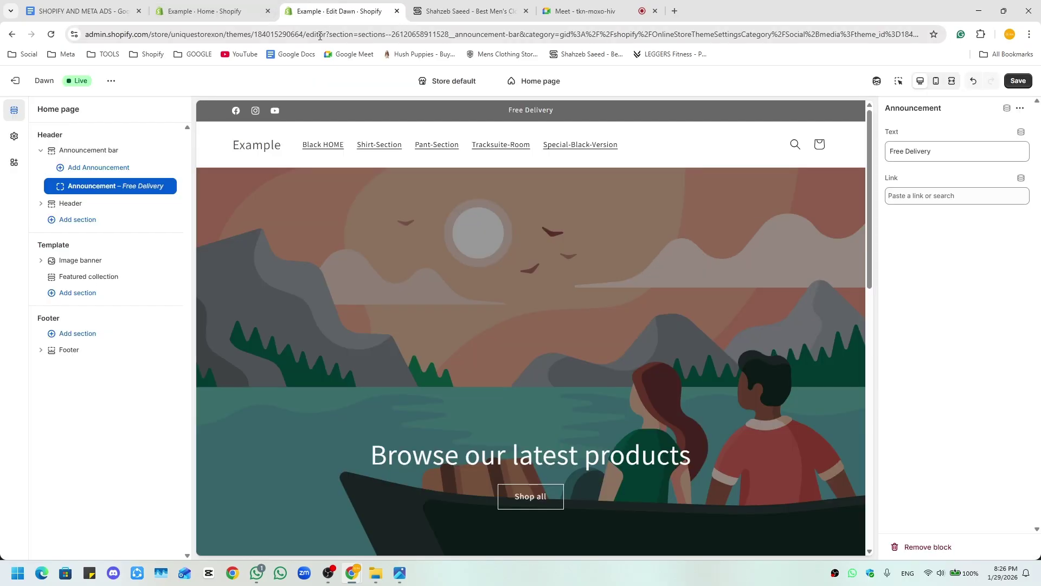
pyautogui.click(228, 11)
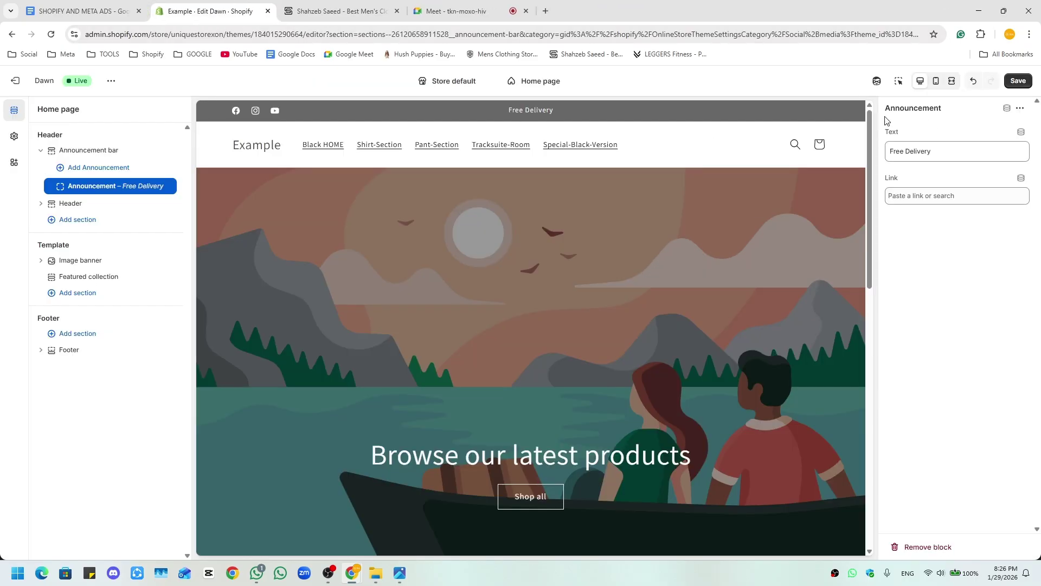
# - Replace the announcement's text with "Free Shipping Order above RS 5000"
pyautogui.click(975, 156)
pyautogui.press('BackSpace')
pyautogui.press('BackSpace')
pyautogui.press('BackSpace')
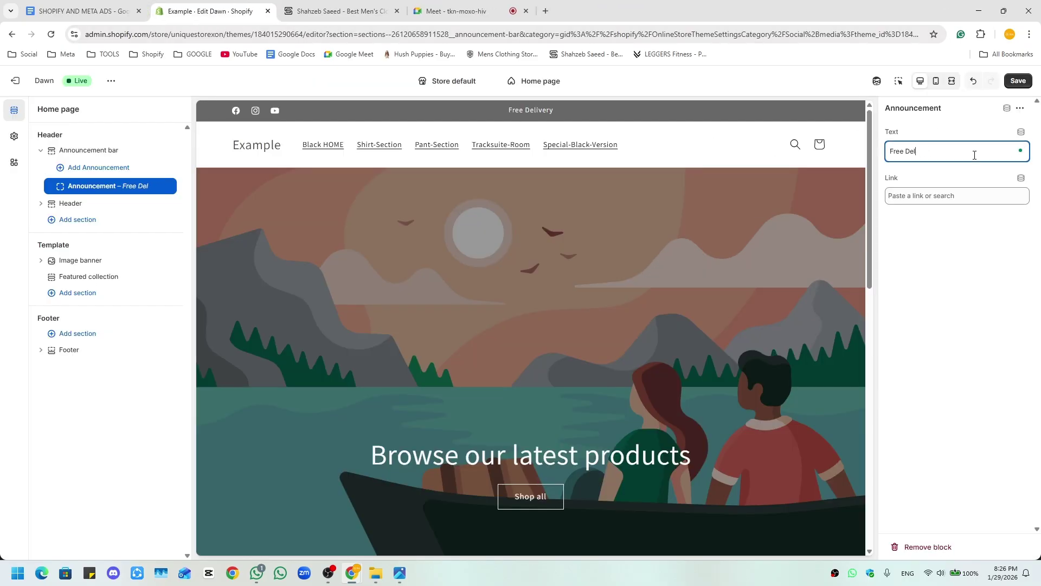
pyautogui.write('Shi')
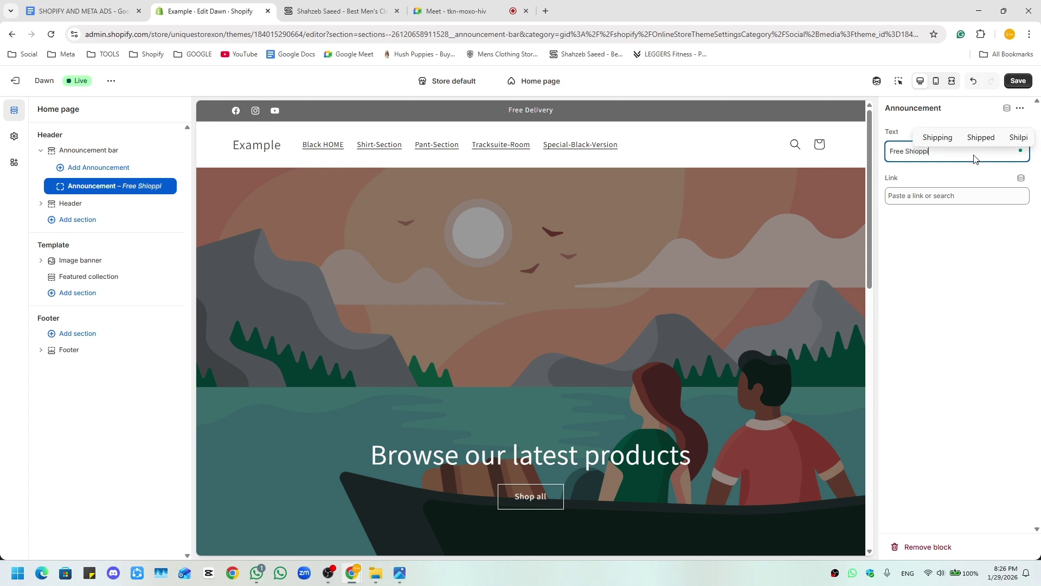
pyautogui.write('pping or')
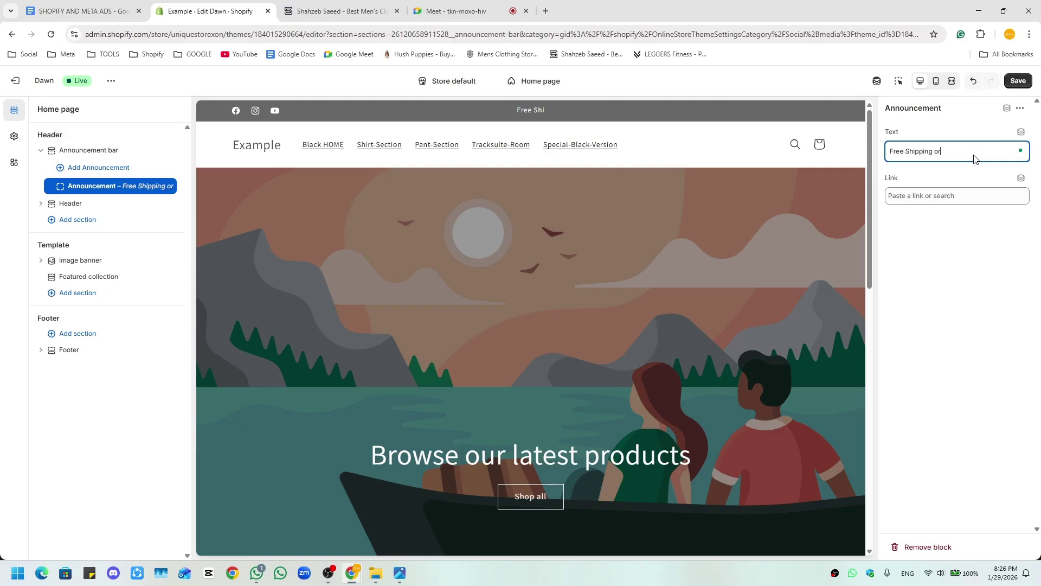
pyautogui.write('Rde')
pyautogui.write('der abov')
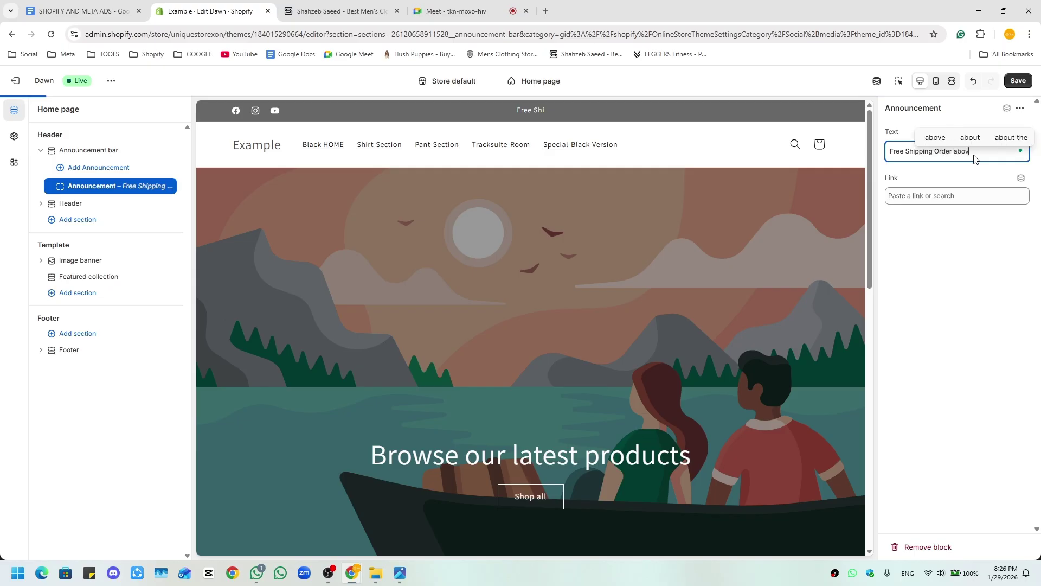
pyautogui.write('eR')
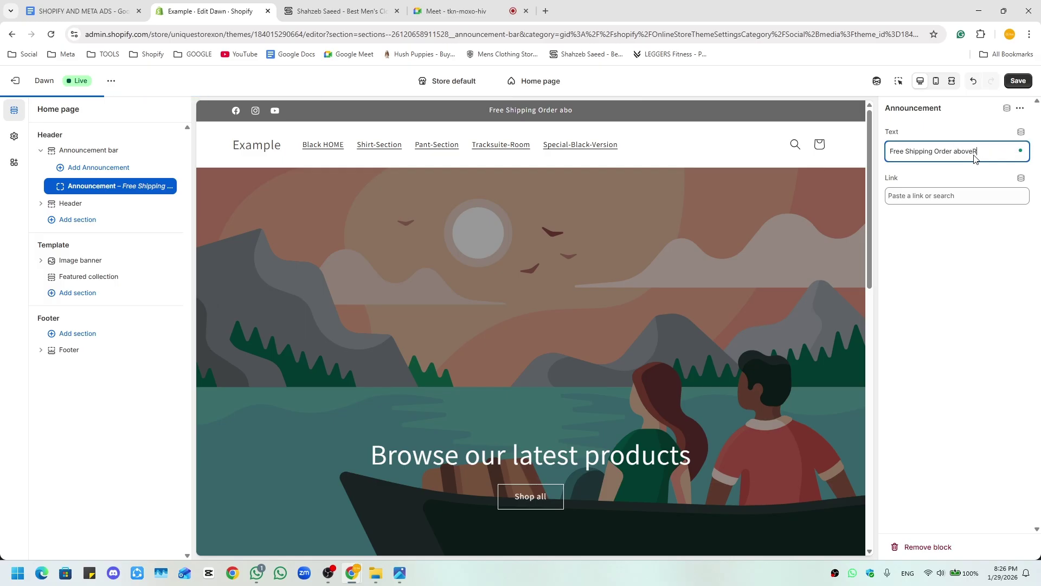
pyautogui.press('BackSpace')
pyautogui.write('RS ')
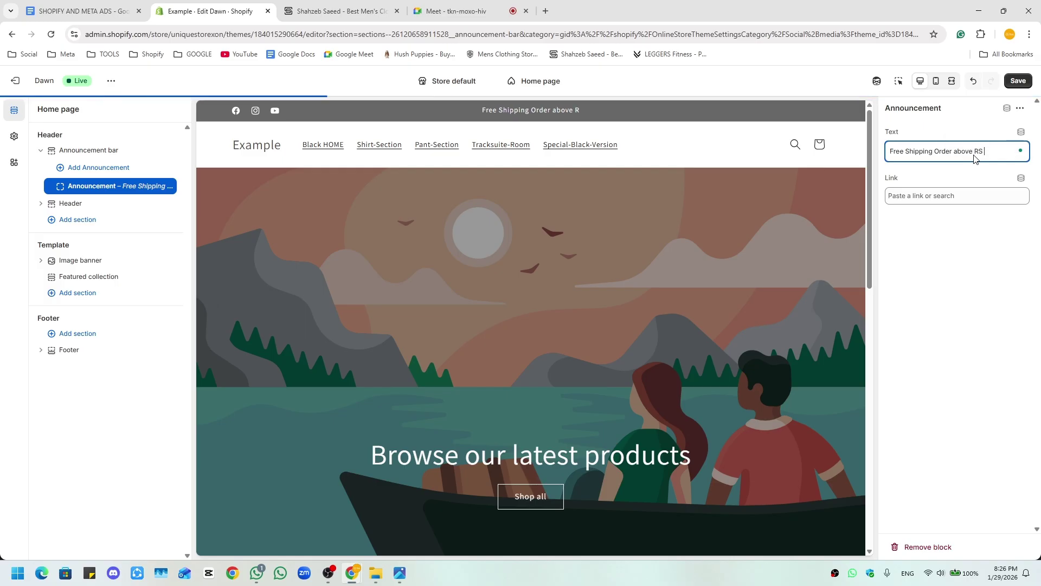
pyautogui.write('4')
pyautogui.write('5000')
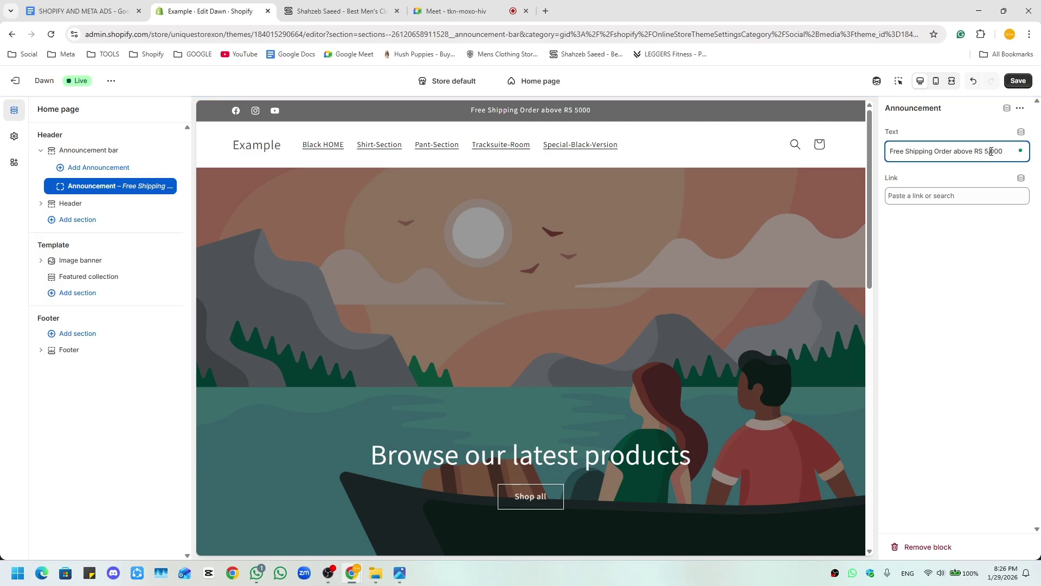
# - Add a thousands comma to the announcement's amount so it reads "RS 5,000", and save the theme
pyautogui.click(992, 152)
pyautogui.write(',')
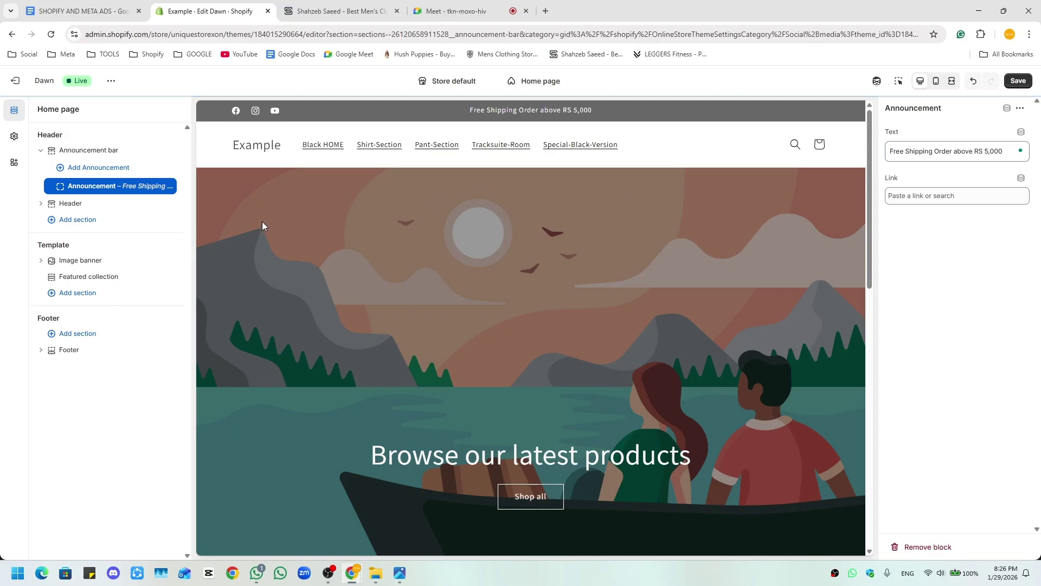
pyautogui.click(1004, 82)
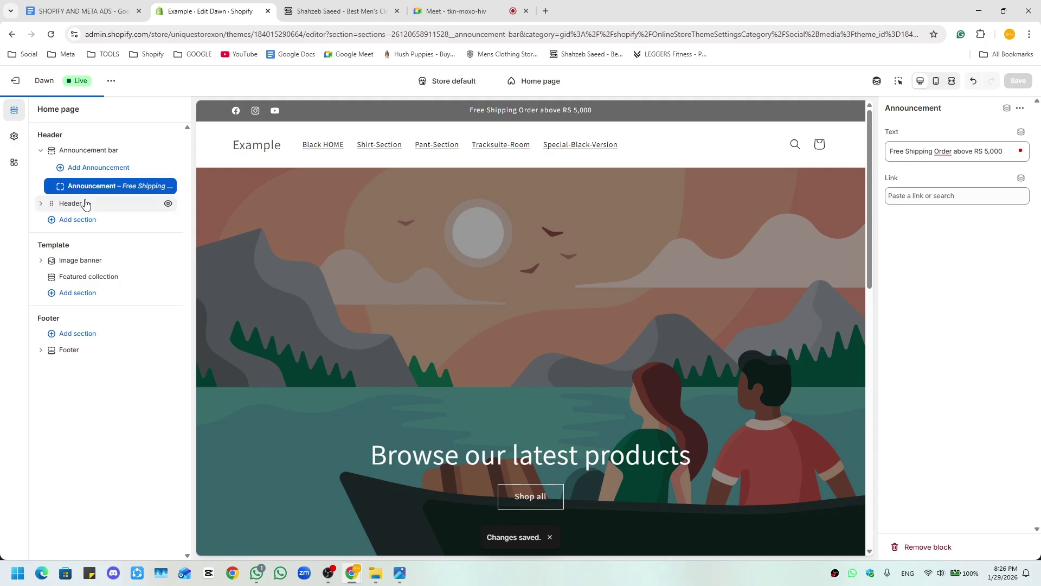
# - Open the Header section's settings and turn on the preview inspector
pyautogui.click(85, 203)
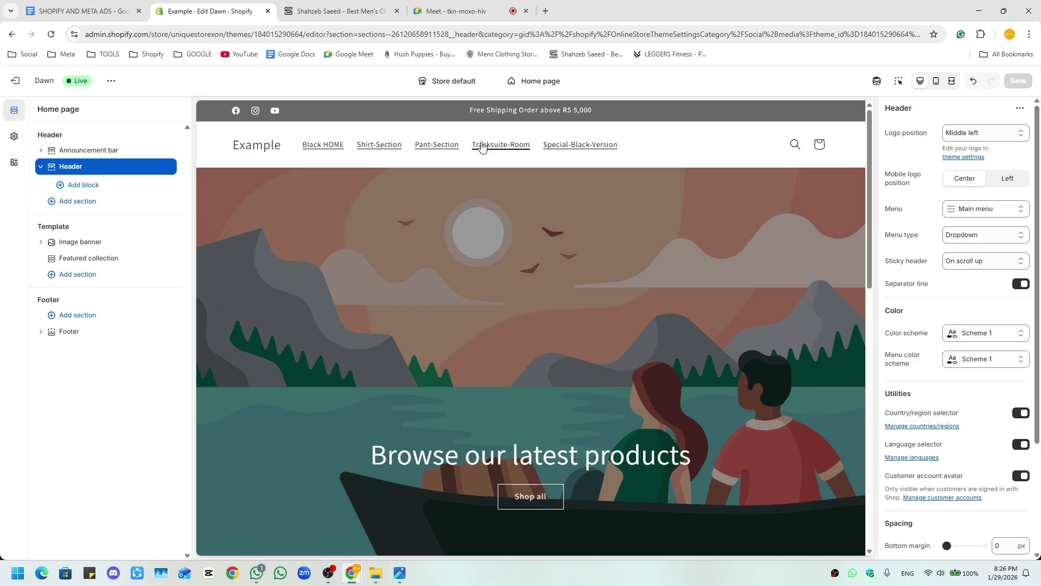
pyautogui.click(899, 82)
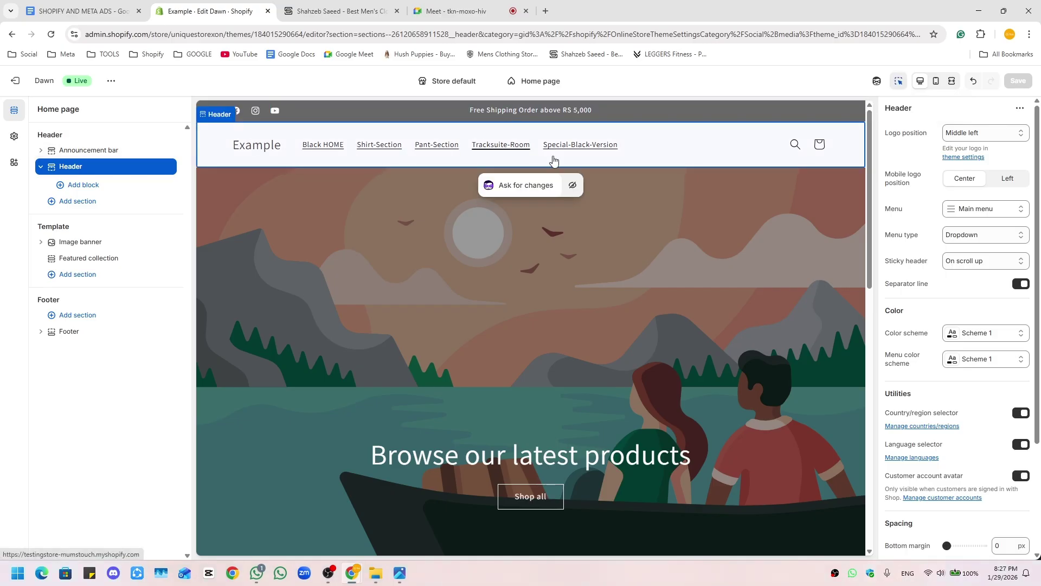
# - Try the Top left, Top center and Middle center logo positions for the header
pyautogui.click(996, 134)
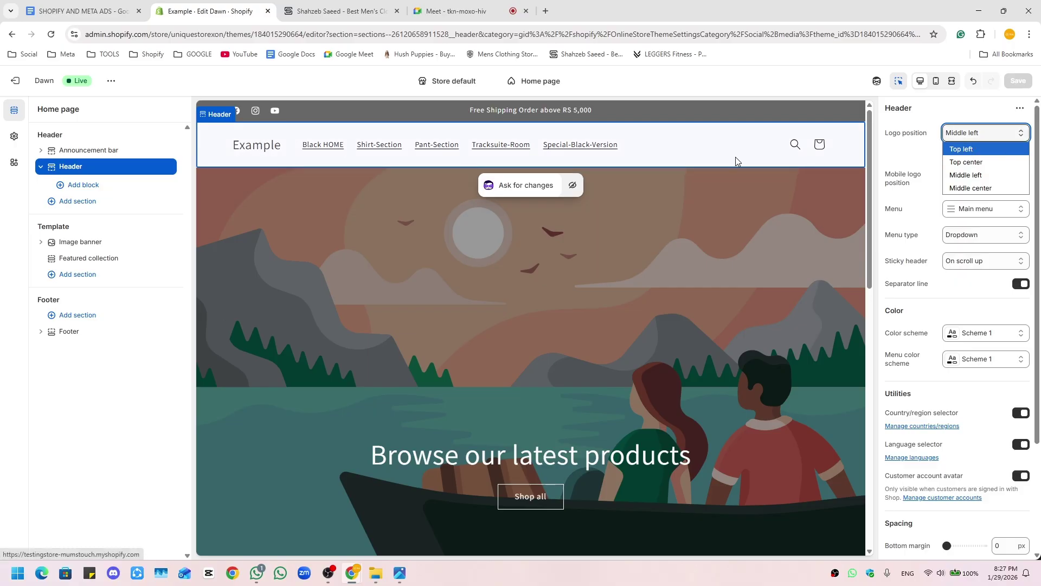
pyautogui.click(994, 150)
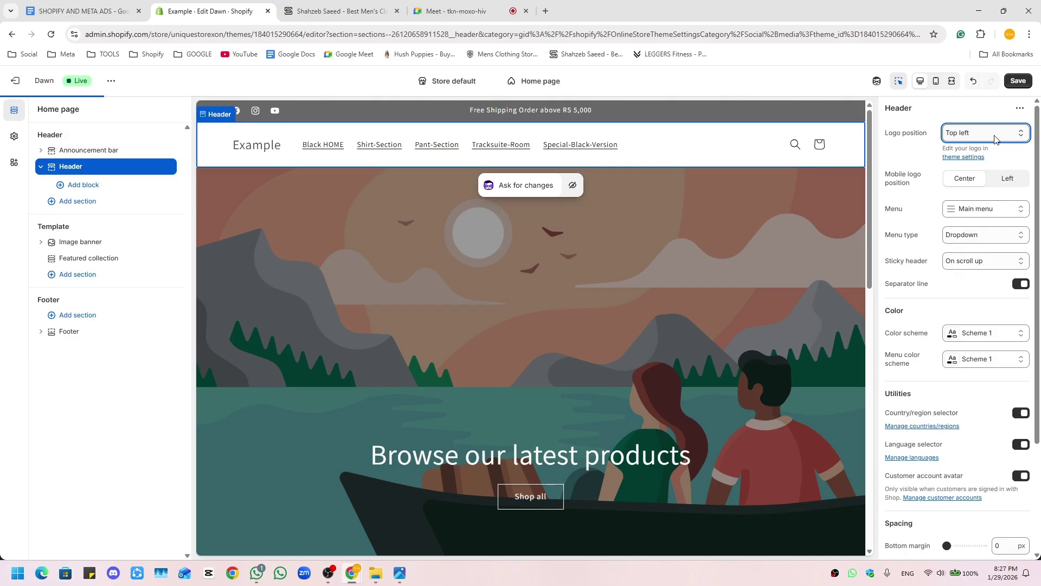
pyautogui.click(994, 139)
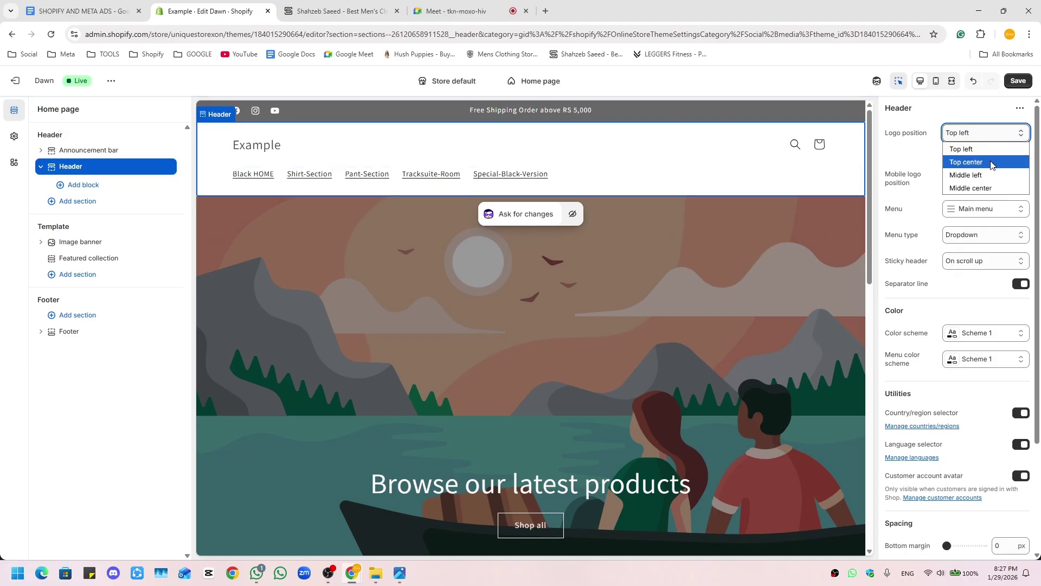
pyautogui.click(992, 162)
pyautogui.click(990, 136)
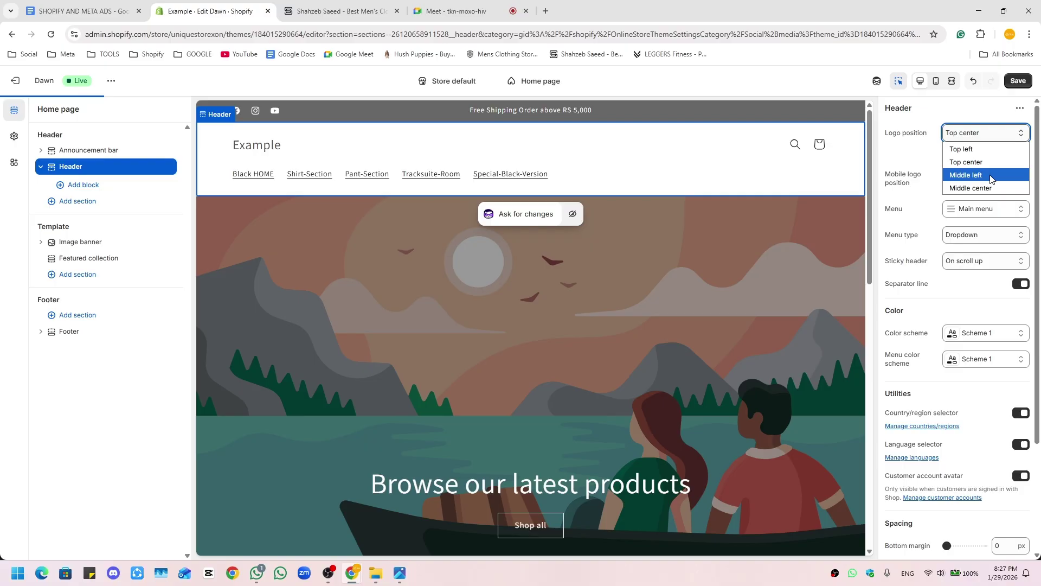
pyautogui.click(993, 189)
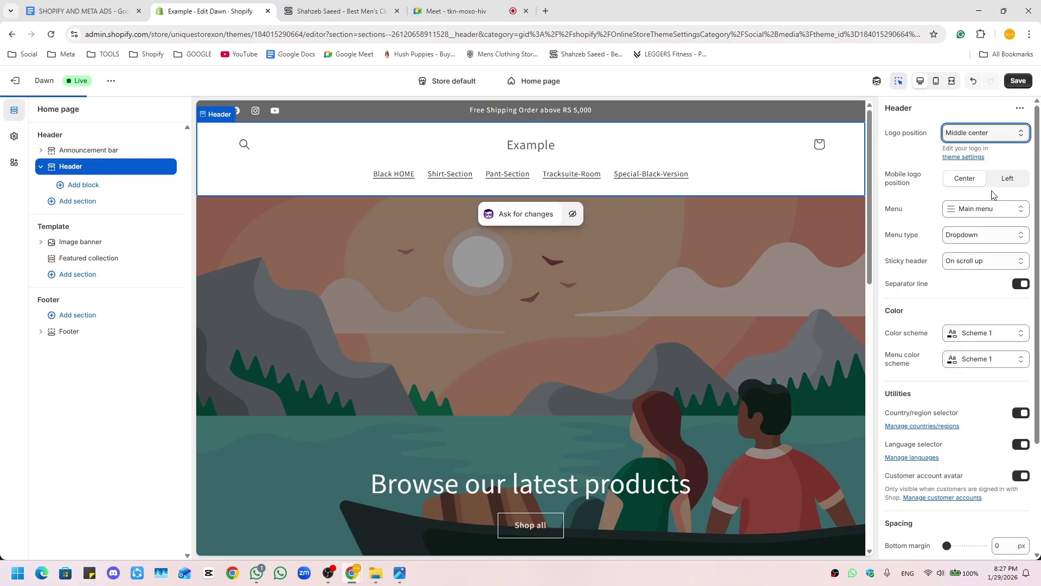
# - Check the logo placement on the reference clothing store and set the Dawn header's logo position to Top center
pyautogui.click(323, 10)
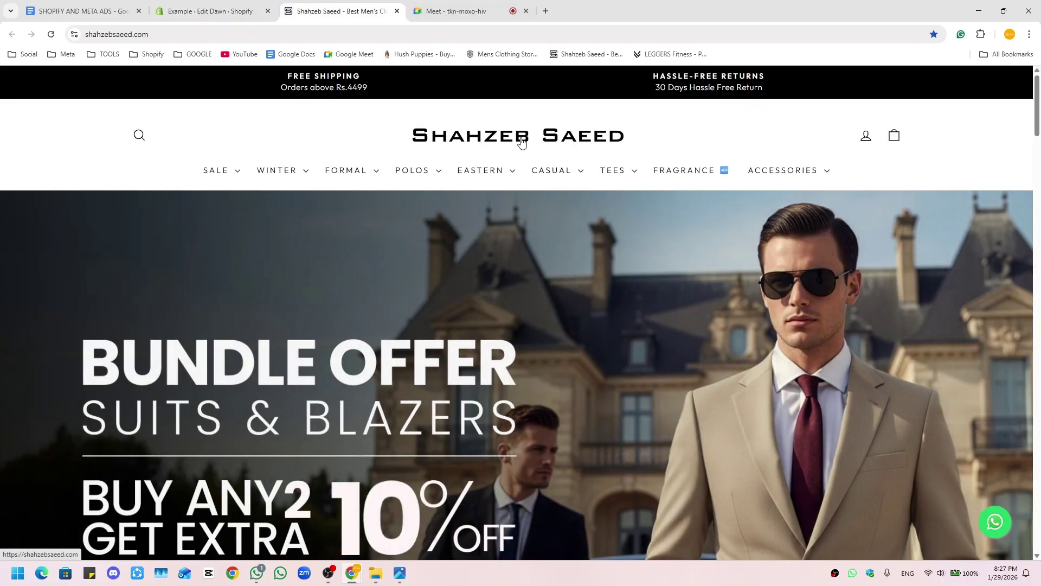
pyautogui.click(212, 11)
pyautogui.click(976, 136)
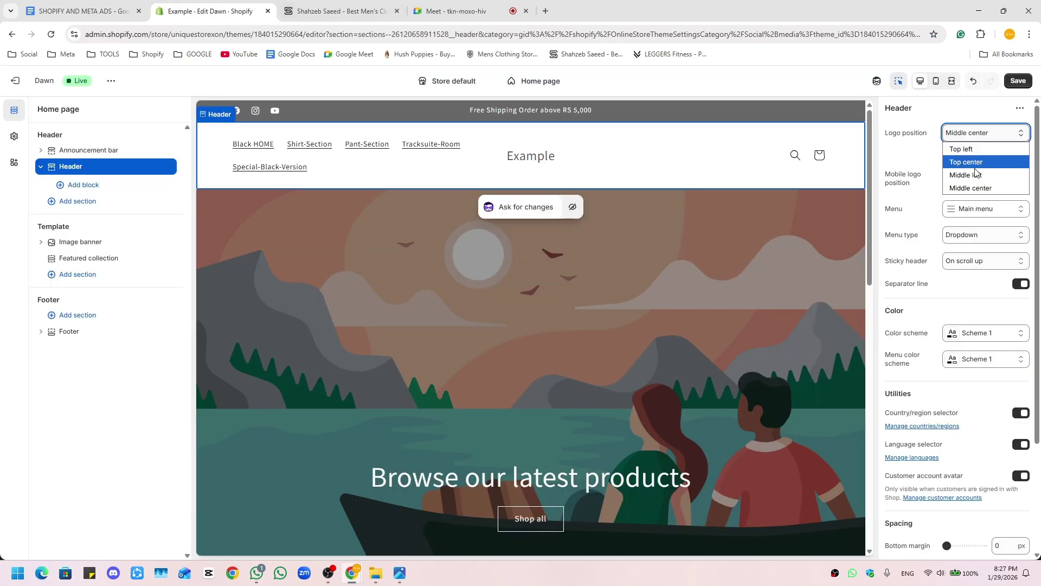
pyautogui.click(968, 175)
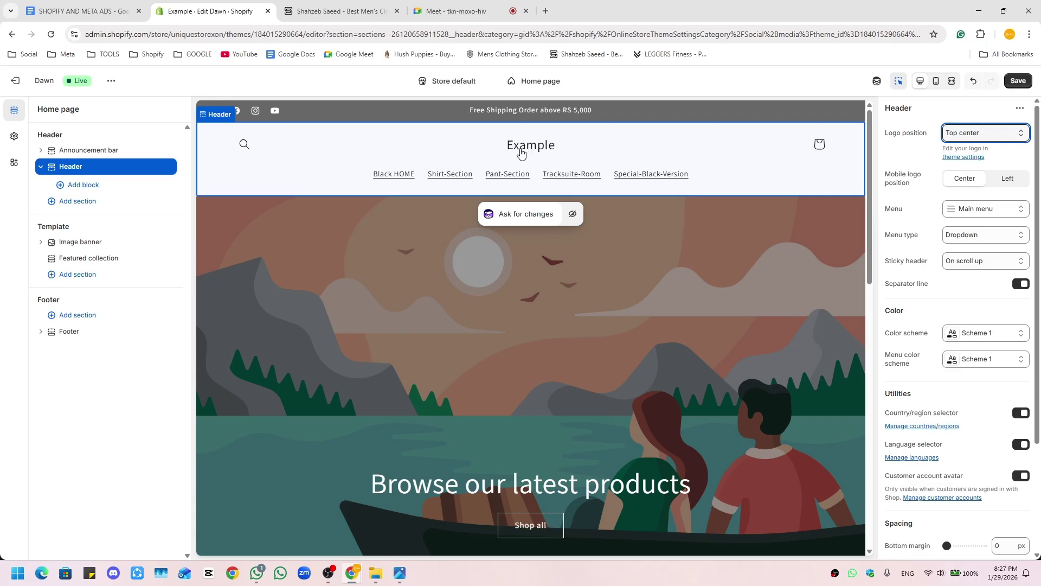
# - From the theme's logo setting, upload the LOGO TRANS, LOGO, Product Image and SALE LIVE images from the Desktop folder
pyautogui.click(14, 137)
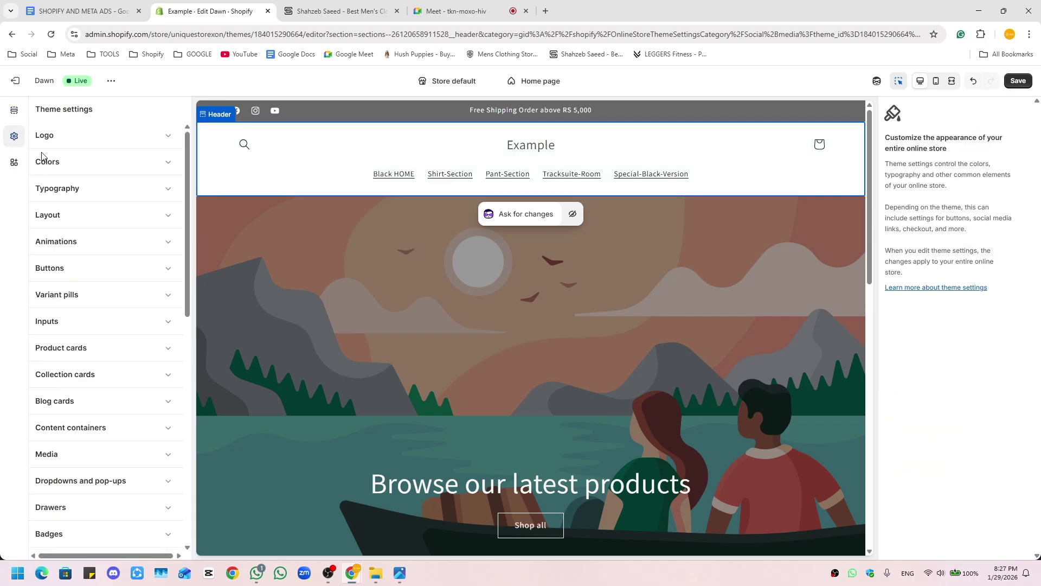
pyautogui.click(82, 145)
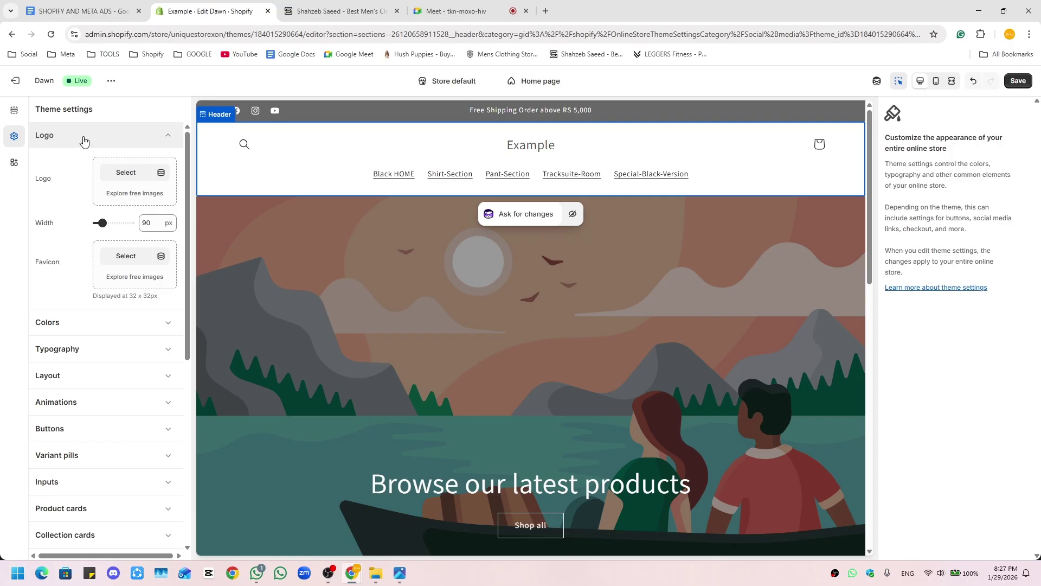
pyautogui.click(120, 177)
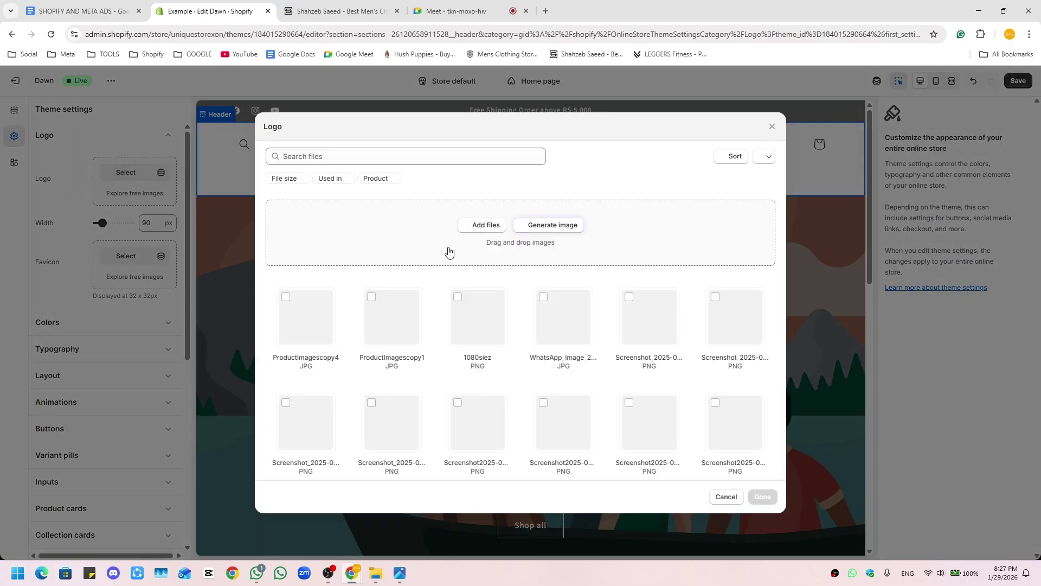
pyautogui.click(478, 230)
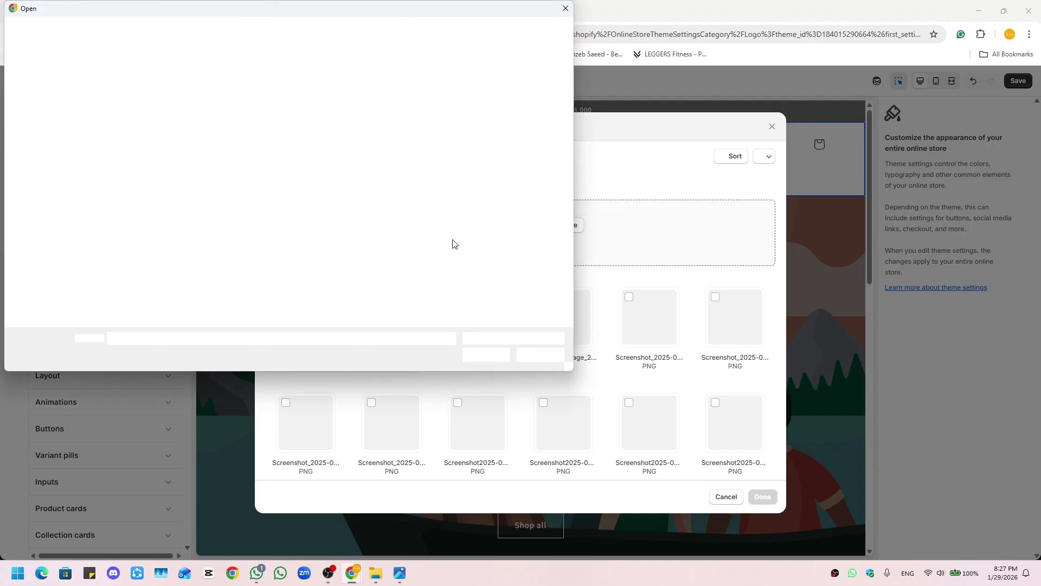
pyautogui.click(44, 127)
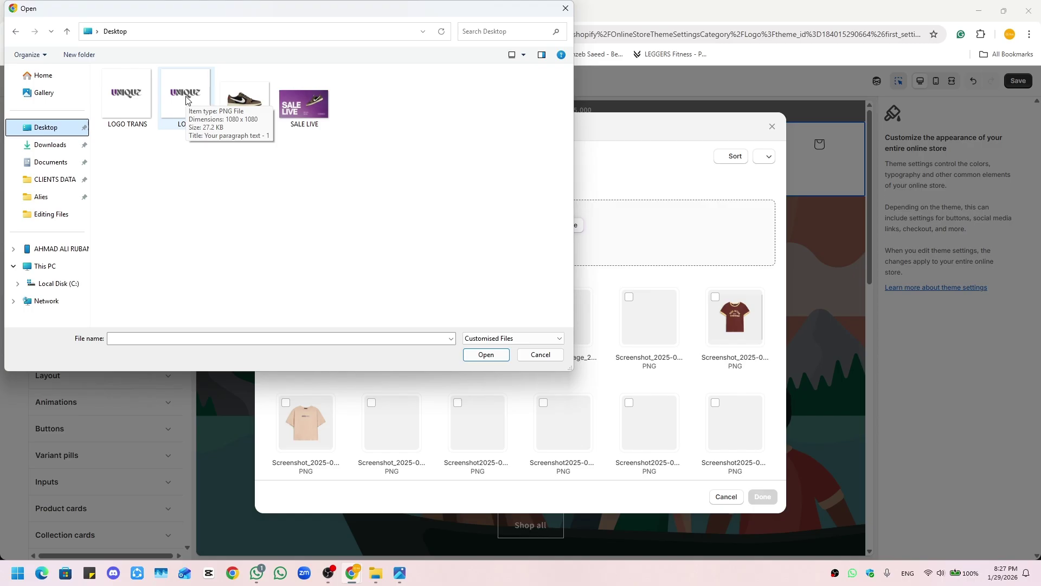
pyautogui.click(125, 100)
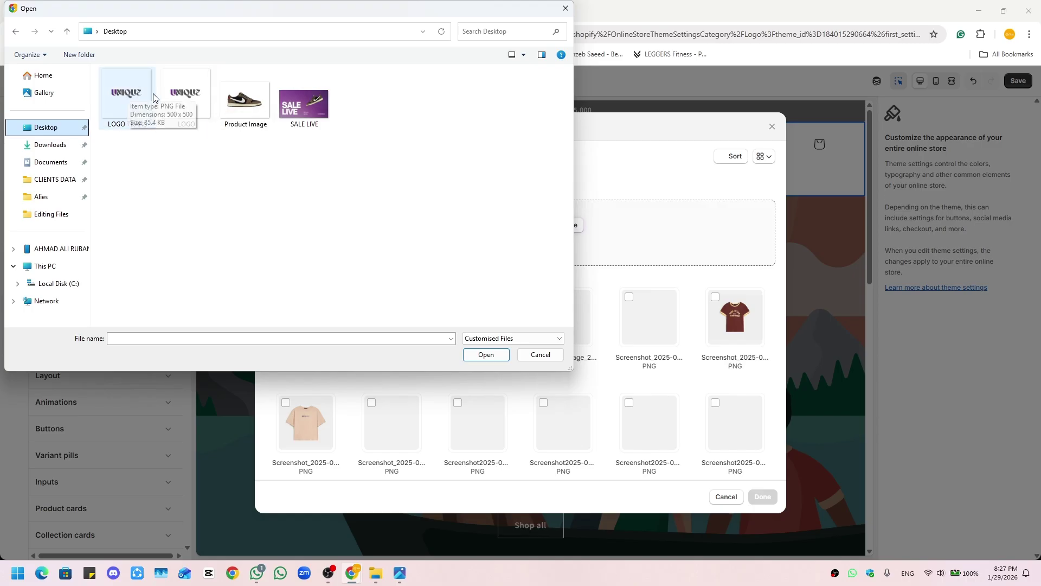
pyautogui.click(180, 101)
pyautogui.moveTo(180, 151); pyautogui.dragTo(138, 102)
pyautogui.moveTo(332, 154); pyautogui.dragTo(128, 91)
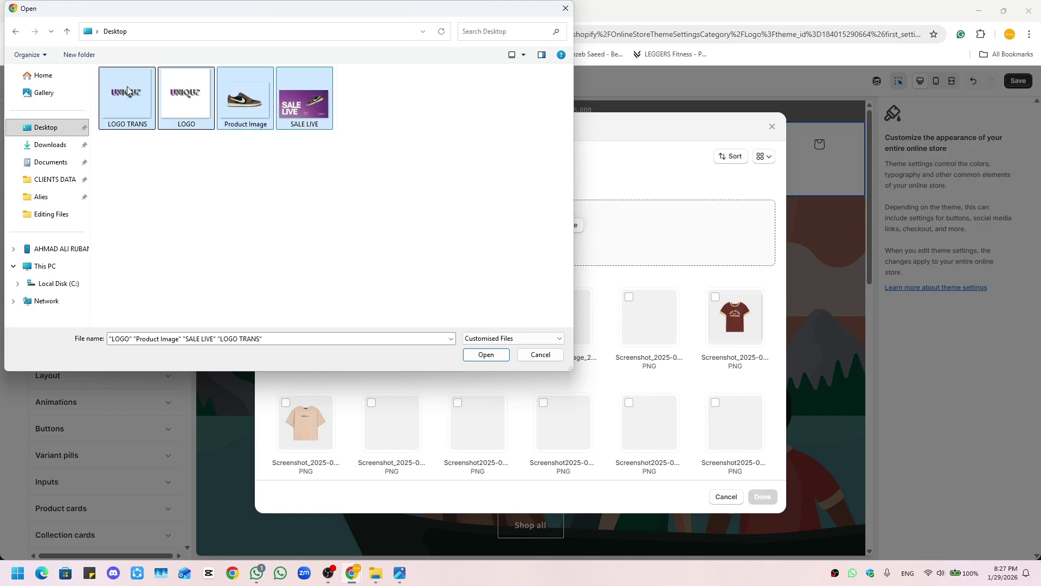
pyautogui.click(488, 356)
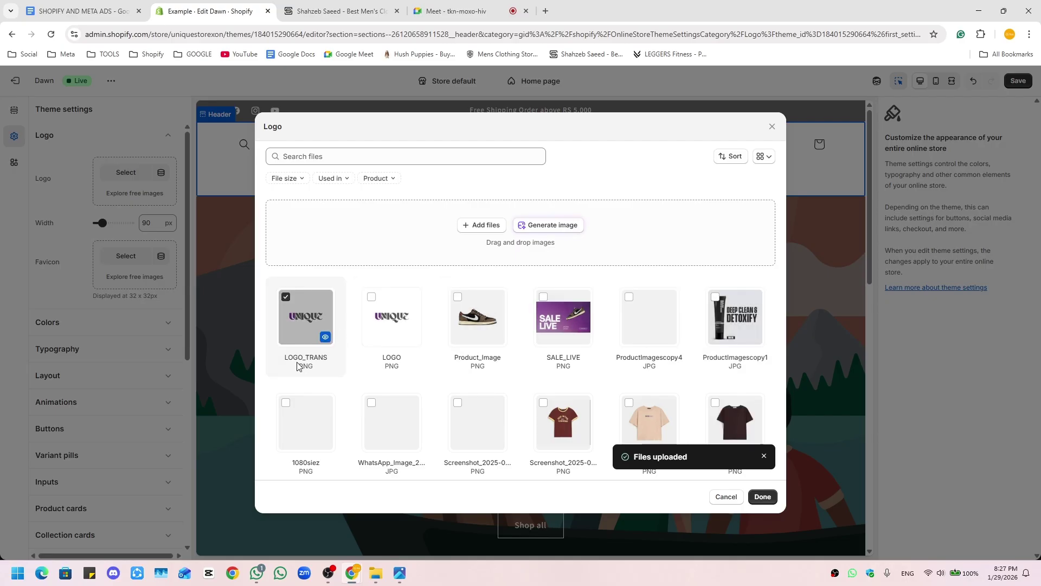
# - Deselect the LOGO_TRANS image and apply the LOGO image as the theme's logo
pyautogui.click(332, 362)
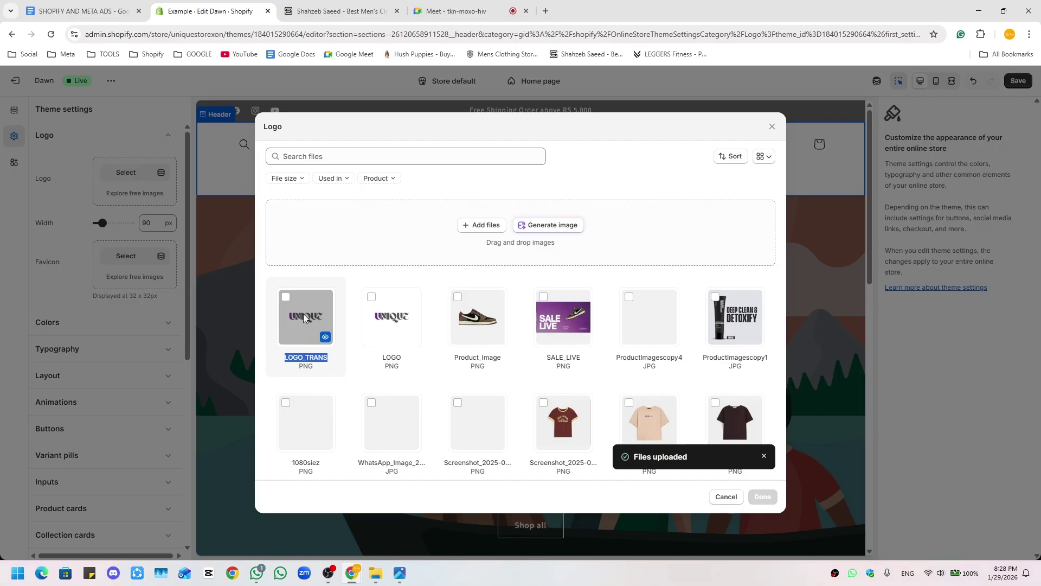
pyautogui.click(380, 324)
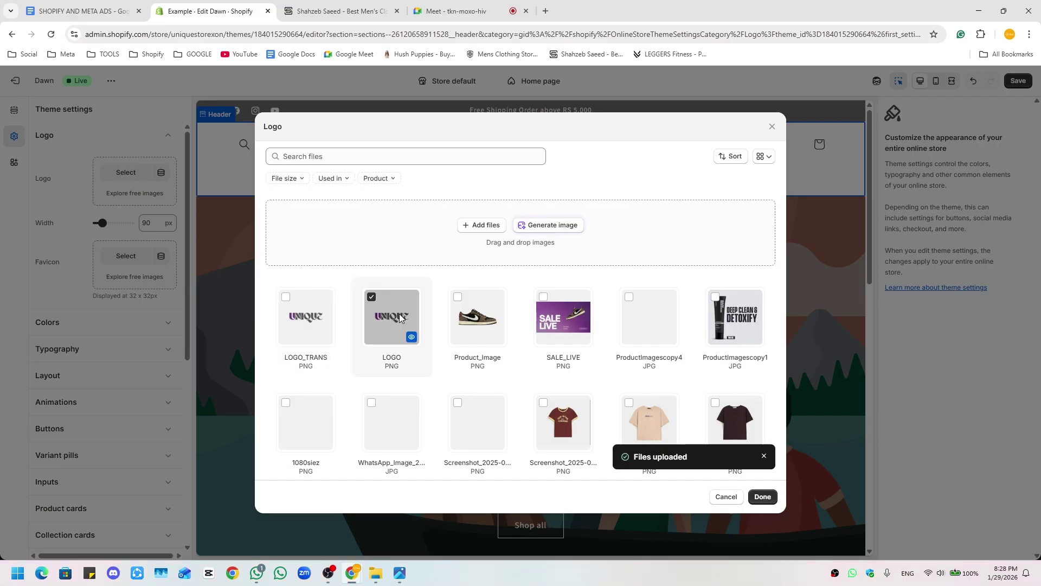
pyautogui.click(763, 496)
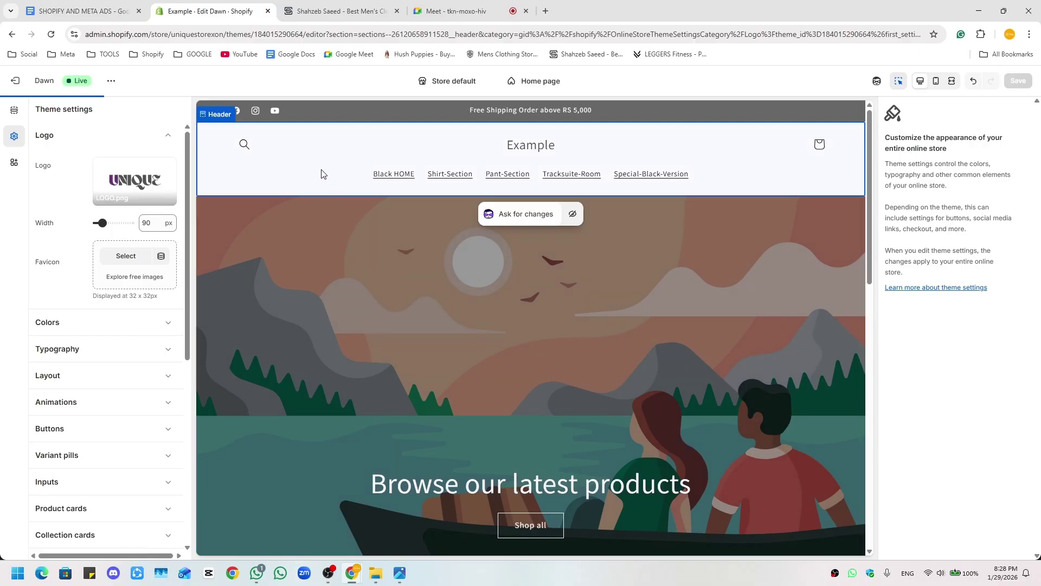
# - Switch to the Google Meet call to check its participants, and return to the Shopify theme editor
pyautogui.click(453, 10)
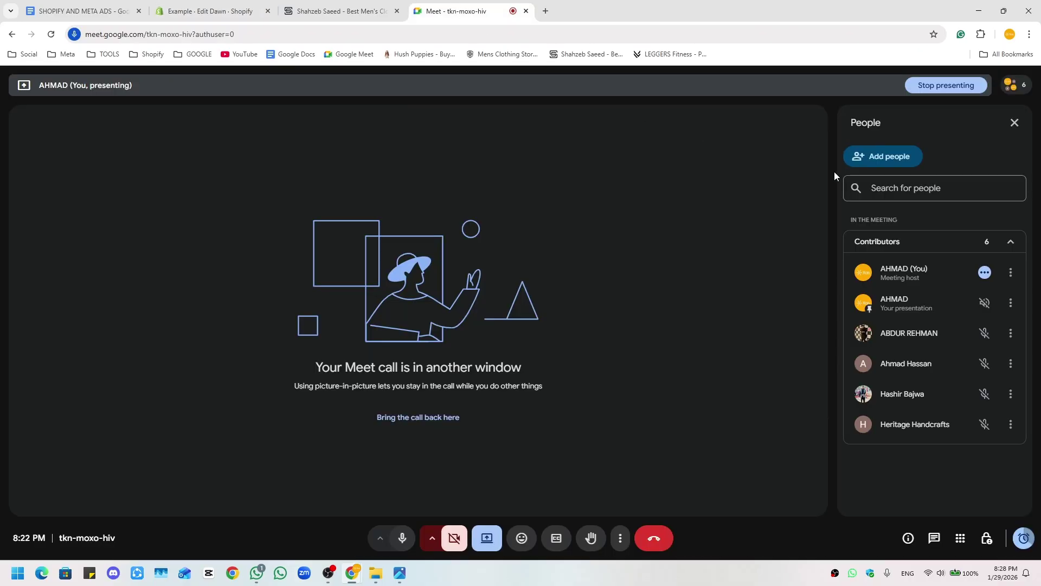
pyautogui.click(82, 11)
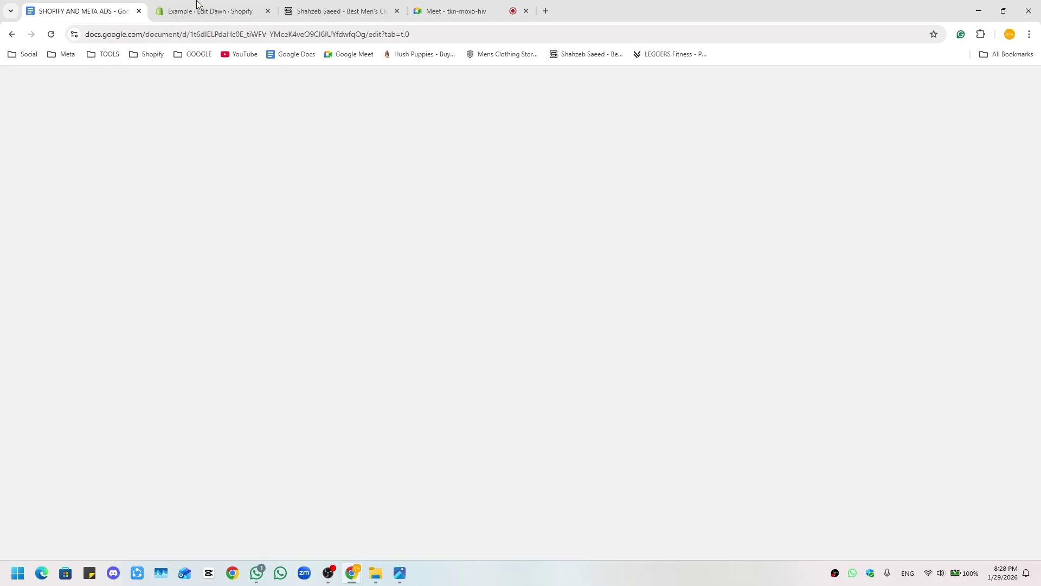
pyautogui.hotkey('ctrl', 'Tab')
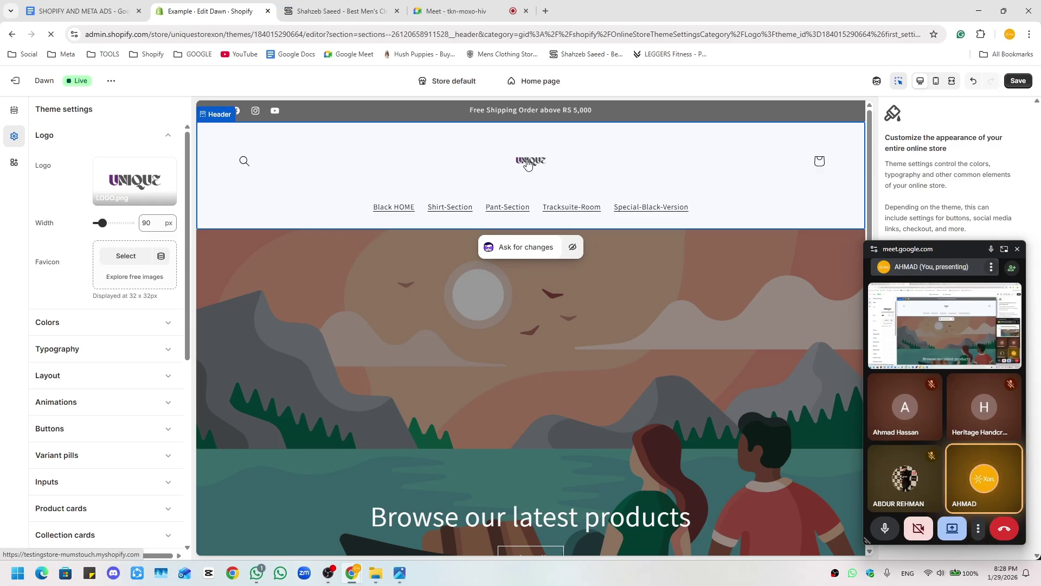
pyautogui.click(494, 6)
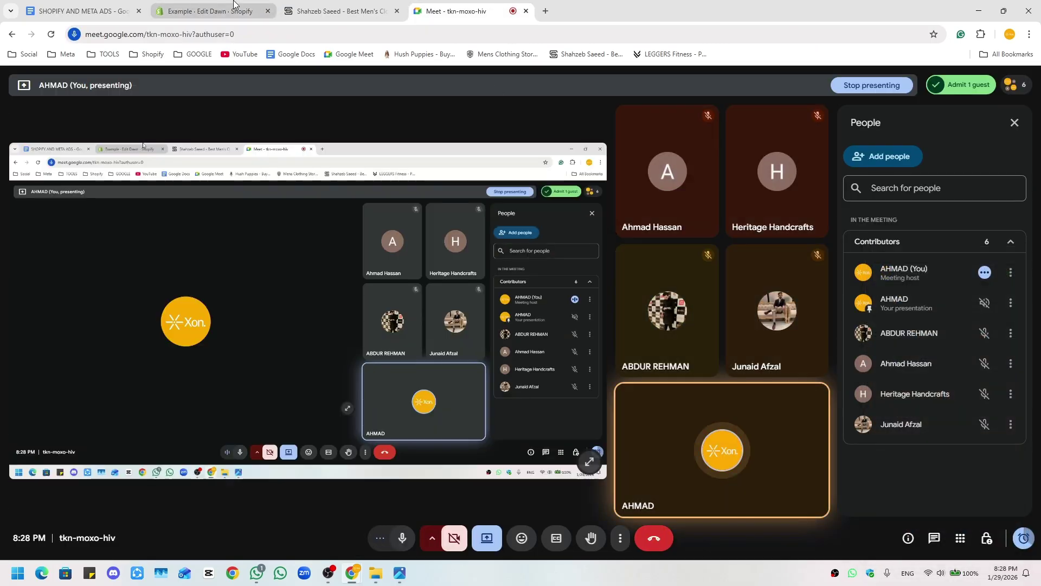
pyautogui.click(234, 8)
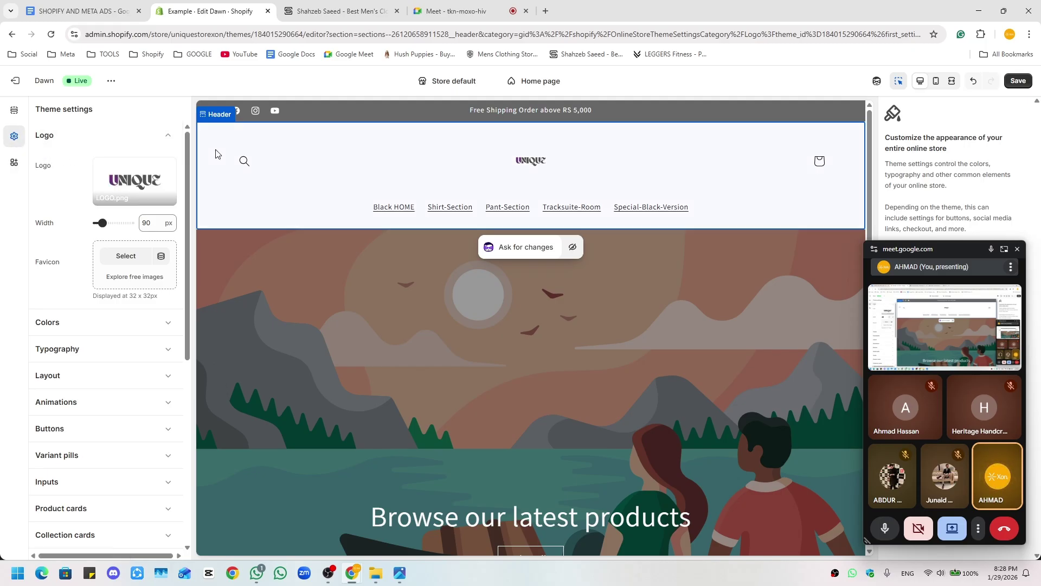
# - Set the color scheme of the Header section to Scheme 5
pyautogui.click(20, 117)
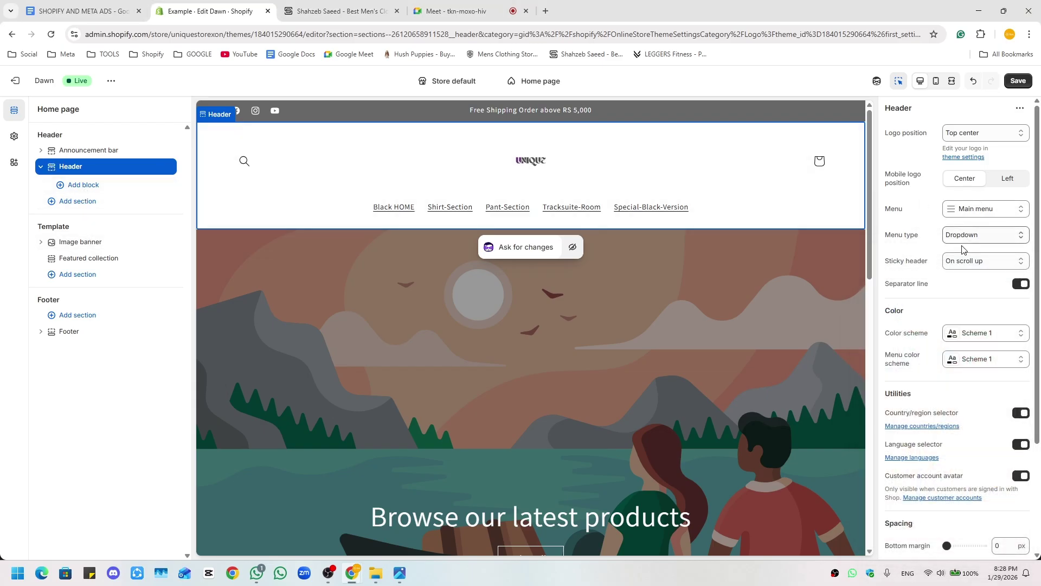
pyautogui.click(956, 341)
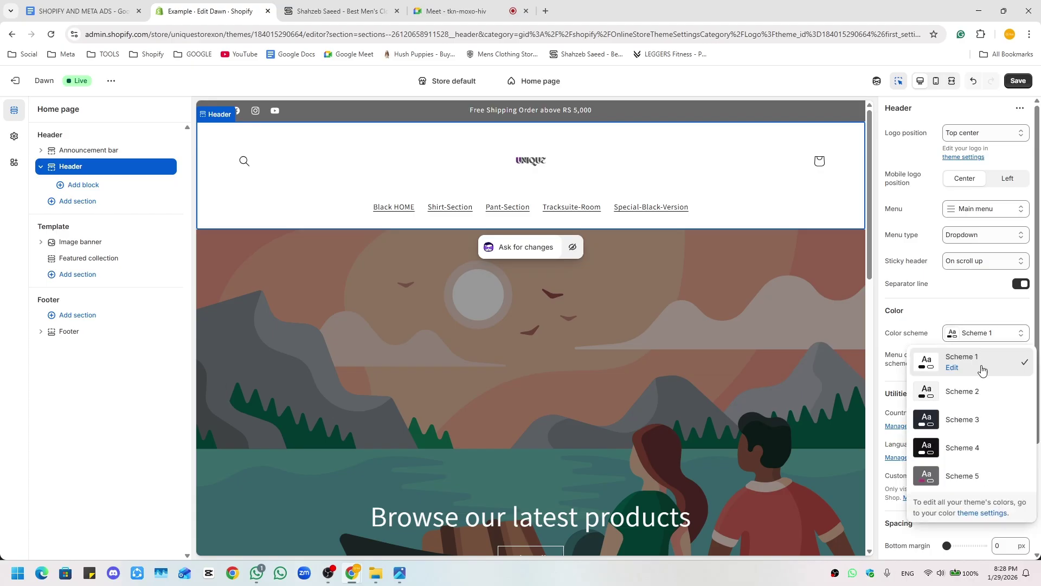
pyautogui.click(958, 480)
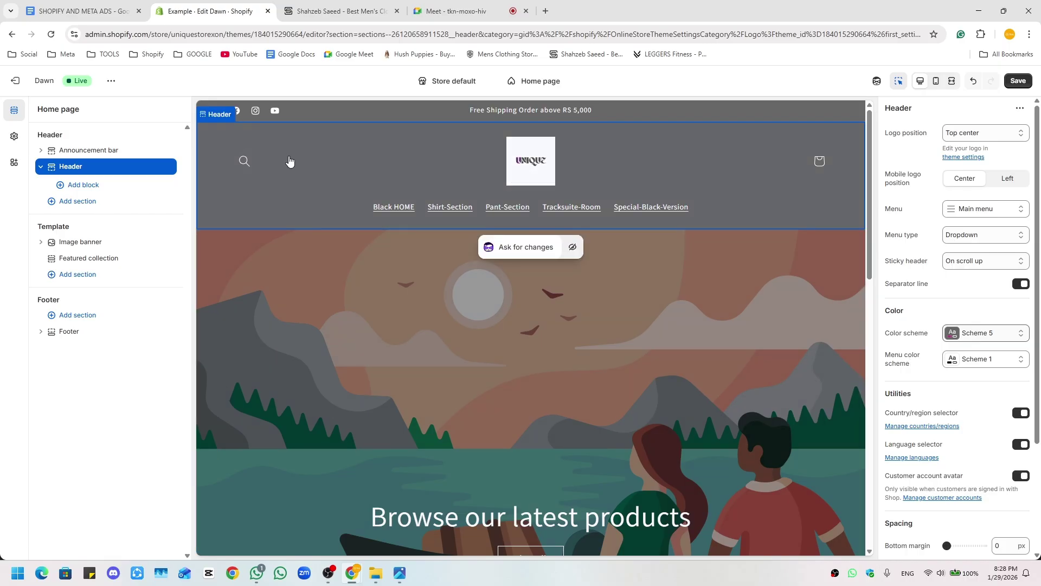
# - Replace the theme's logo with the LOGO_TRANS image in the theme settings
pyautogui.click(14, 136)
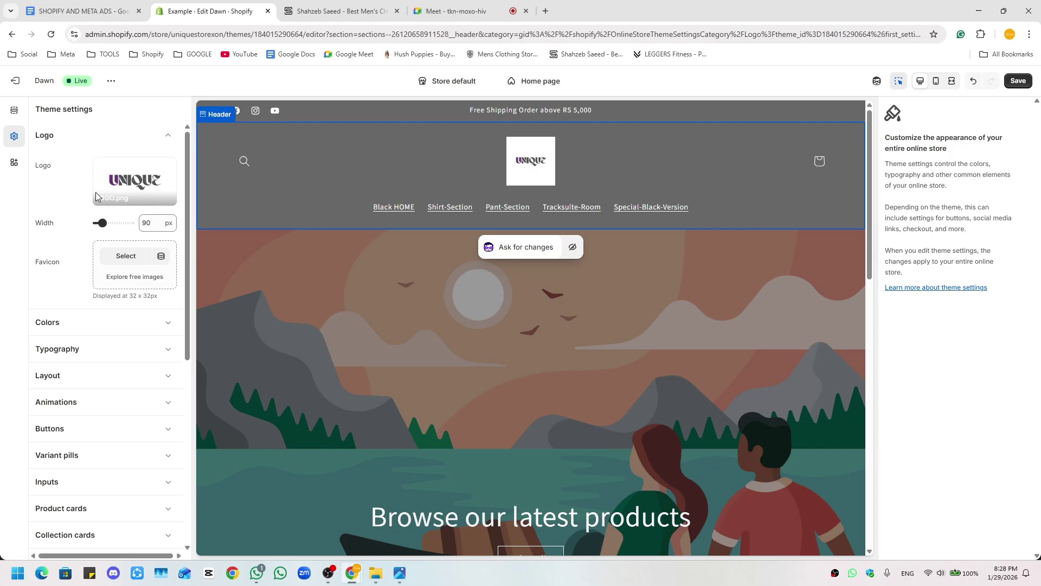
pyautogui.click(125, 187)
pyautogui.click(157, 216)
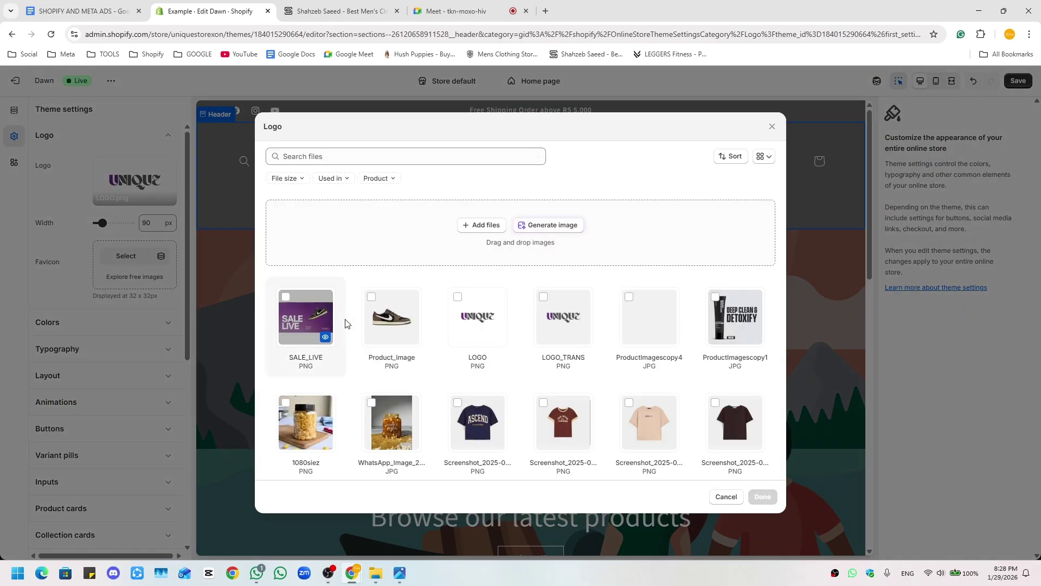
pyautogui.click(562, 316)
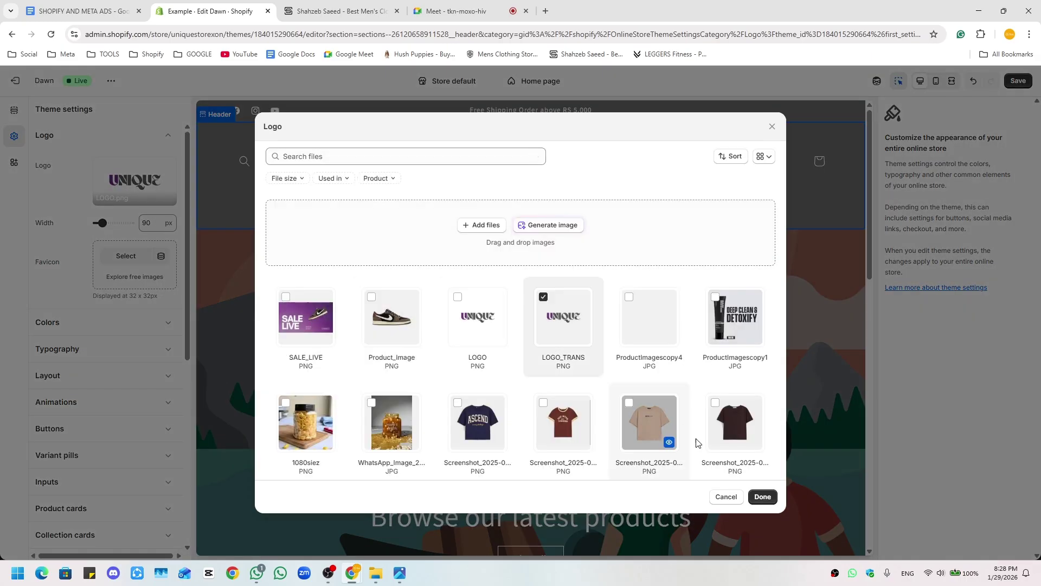
pyautogui.click(763, 497)
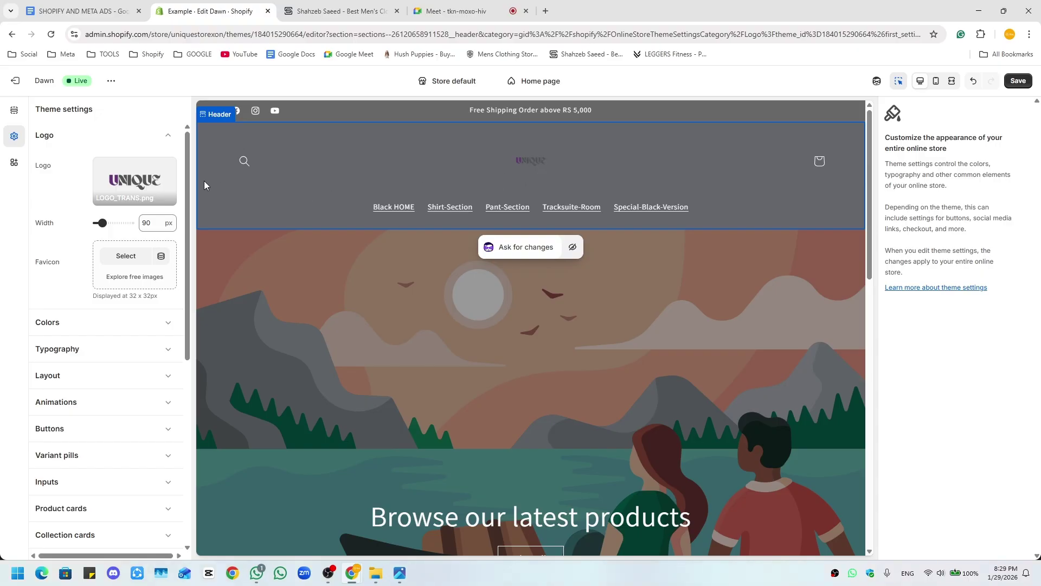
# - Check the header colors on the reference clothing store and set the Dawn header's color scheme to Scheme 1
pyautogui.click(369, 7)
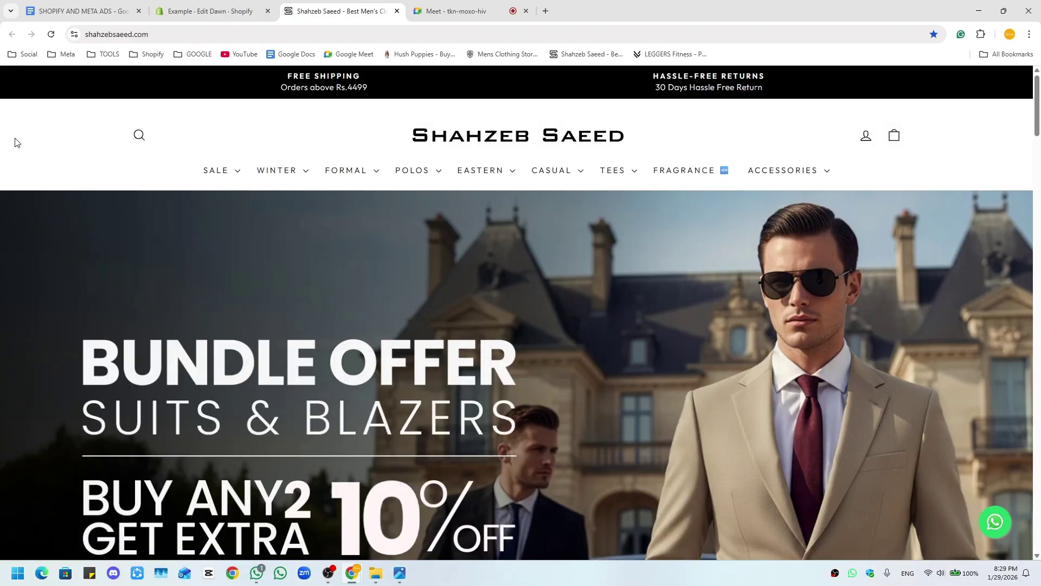
pyautogui.click(198, 6)
pyautogui.click(14, 110)
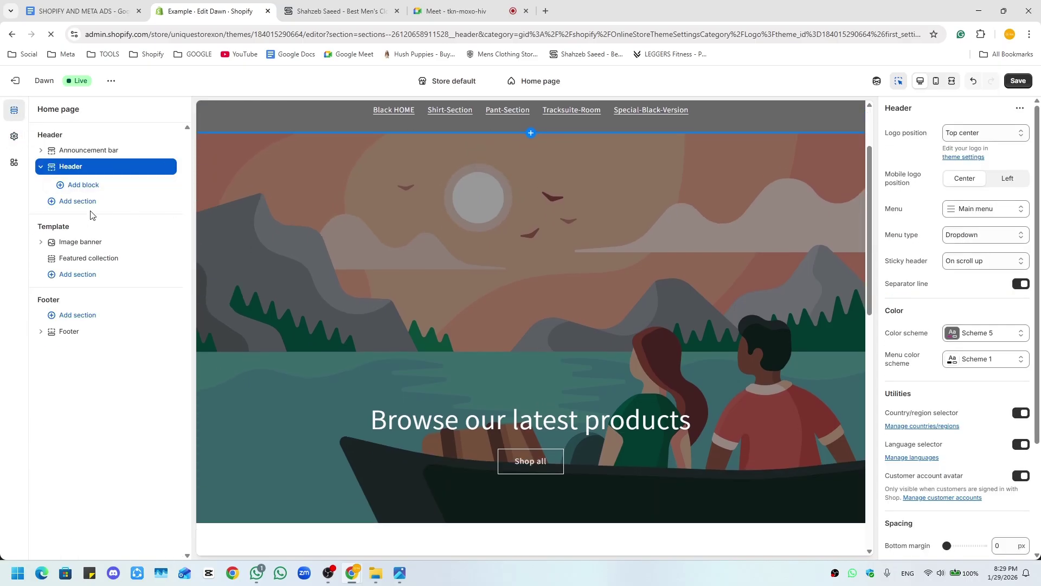
pyautogui.click(973, 333)
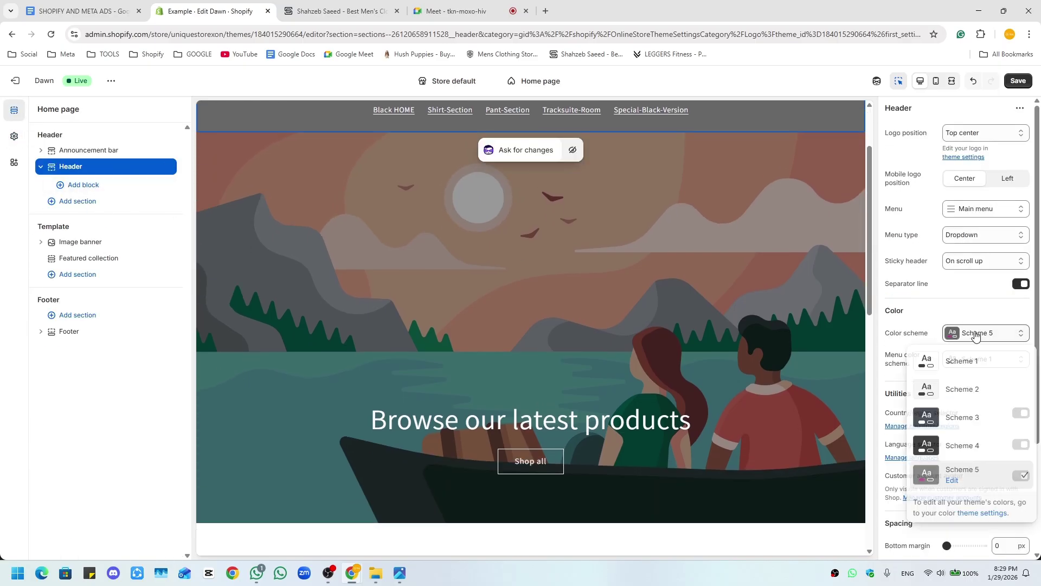
pyautogui.click(940, 364)
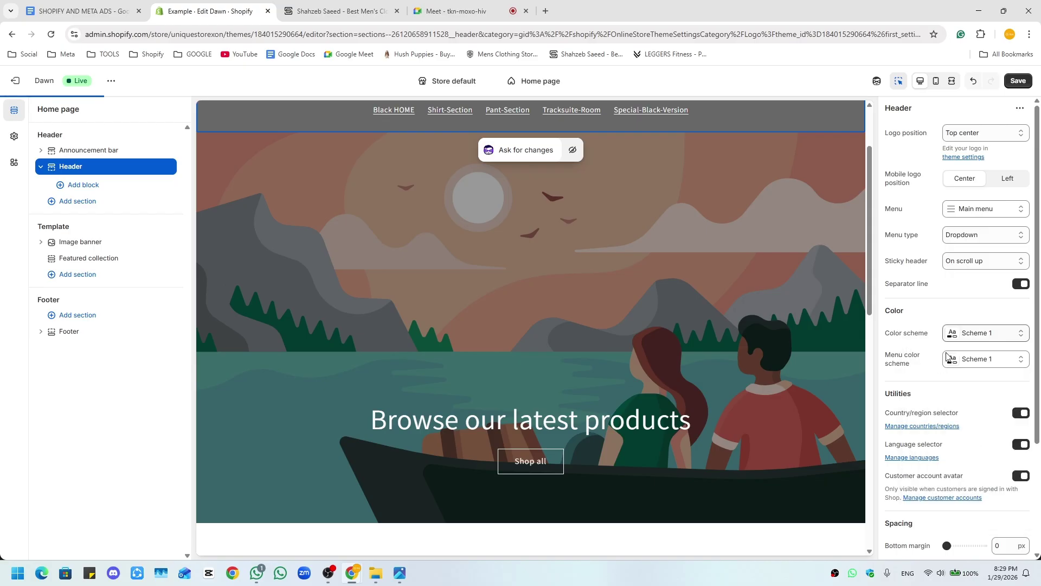
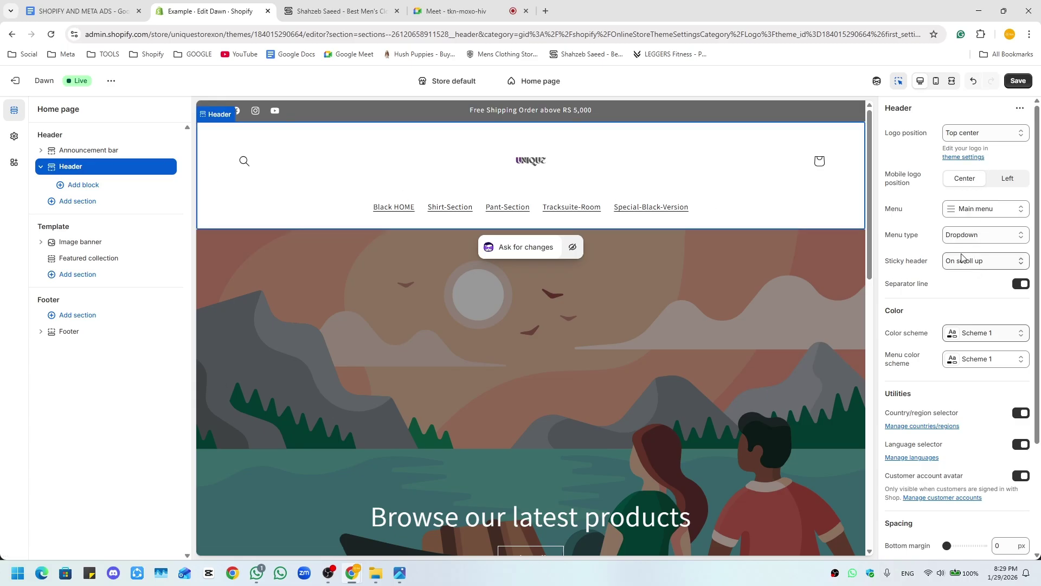
# - Look through the remaining header settings and set the theme logo's width to 140 px
pyautogui.scroll(-3, 962, 257)
pyautogui.scroll(3, 963, 257)
pyautogui.scroll(-10, 971, 301)
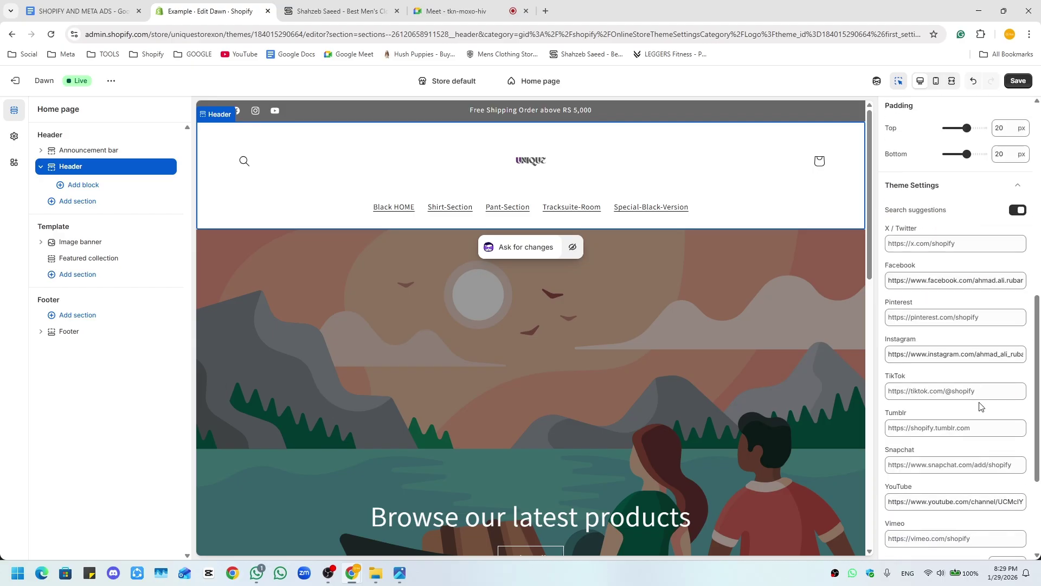
pyautogui.scroll(10, 981, 407)
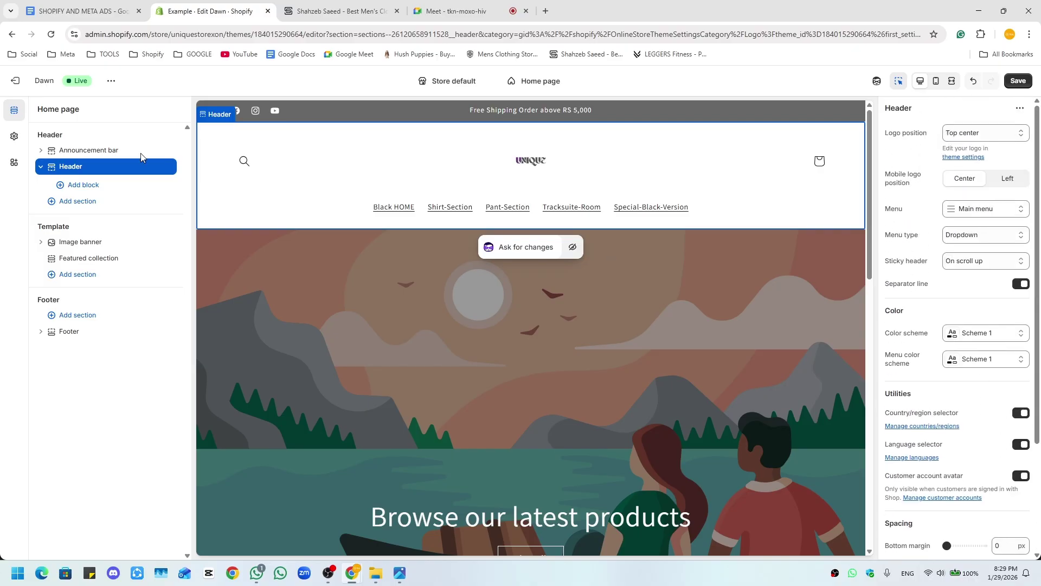
pyautogui.click(14, 138)
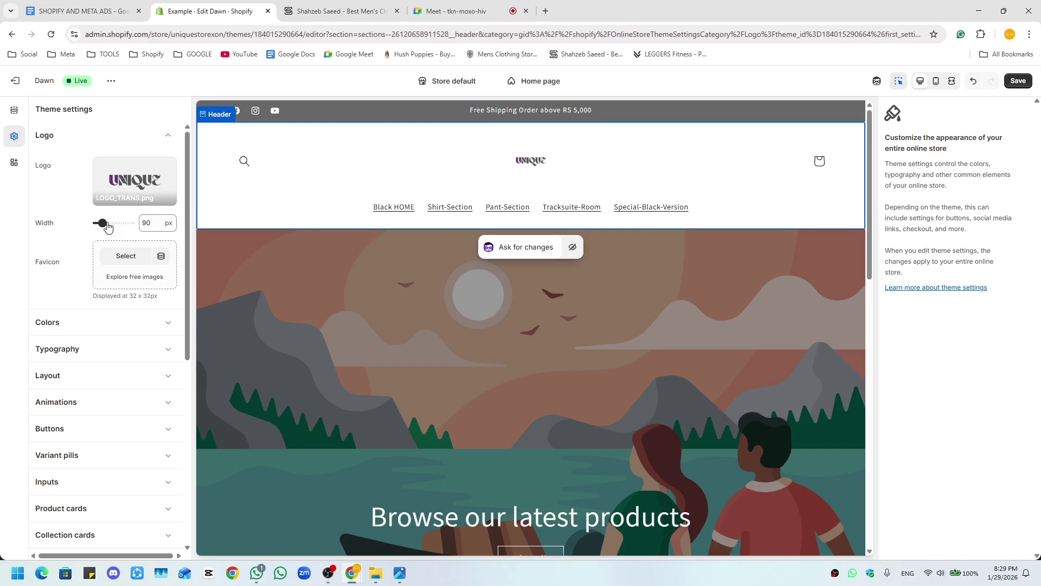
pyautogui.moveTo(101, 223); pyautogui.dragTo(109, 222)
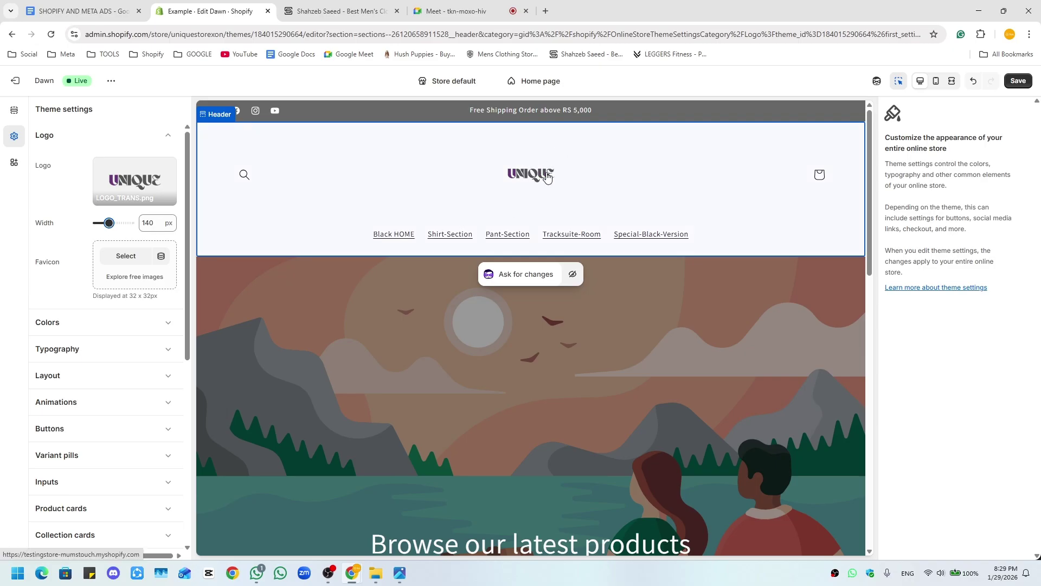
# - Change the logo position of the Header section to Middle left
pyautogui.click(14, 110)
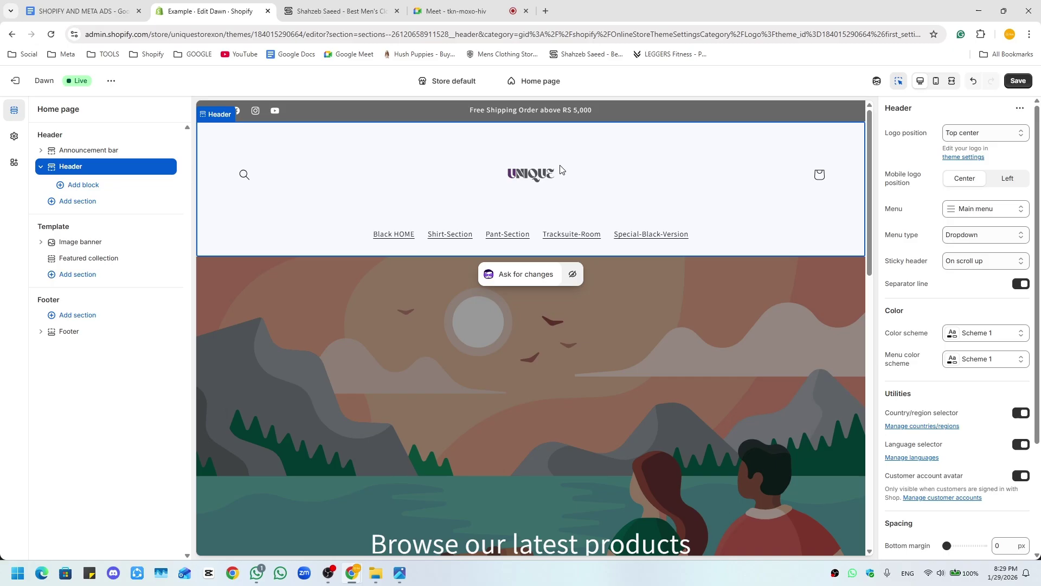
pyautogui.click(999, 134)
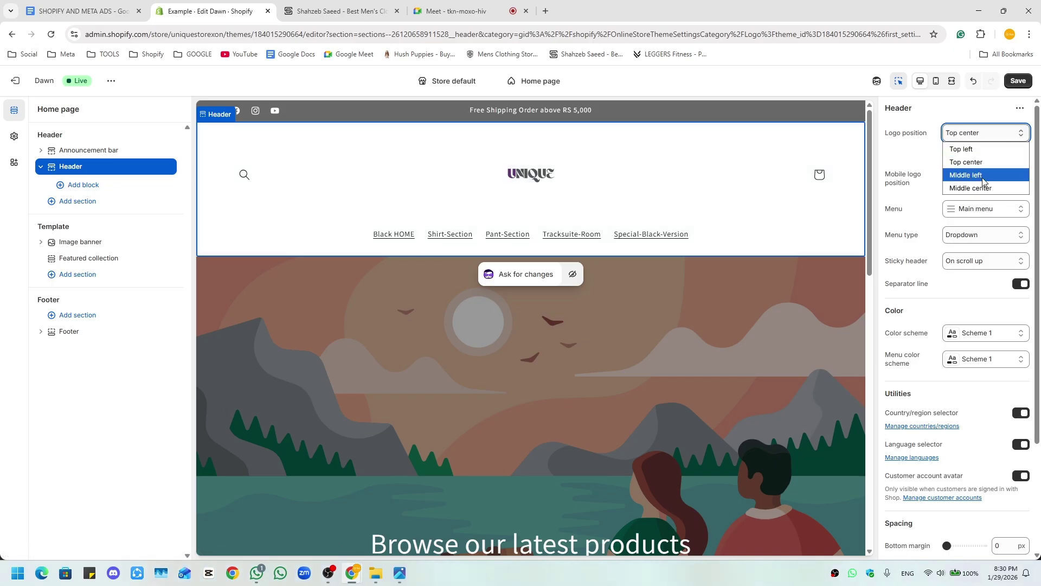
pyautogui.click(984, 175)
# - Check the Google Meet call for waiting guests, return to the theme editor and close the floating call window
pyautogui.click(456, 11)
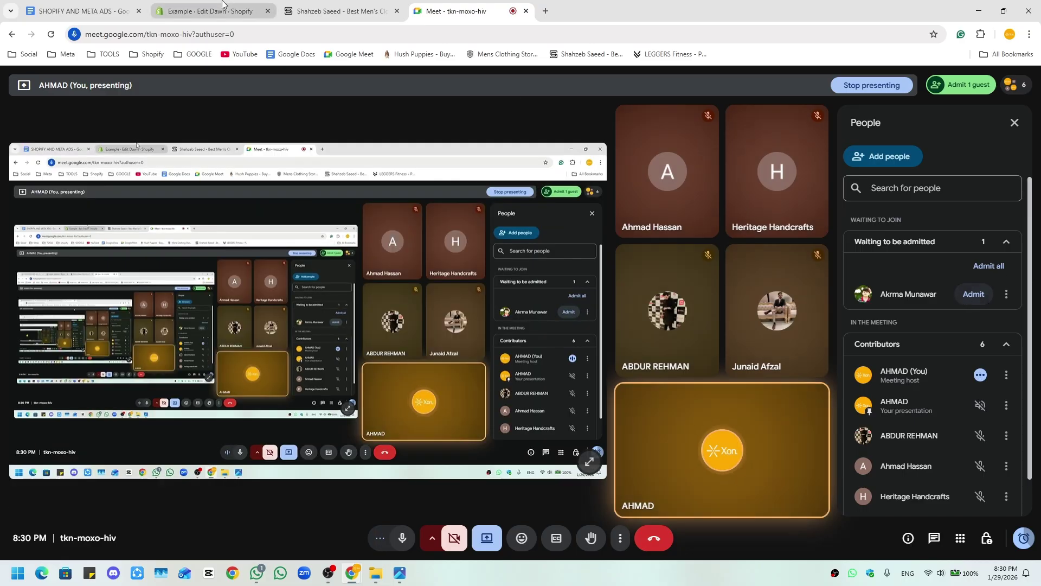
pyautogui.click(222, 4)
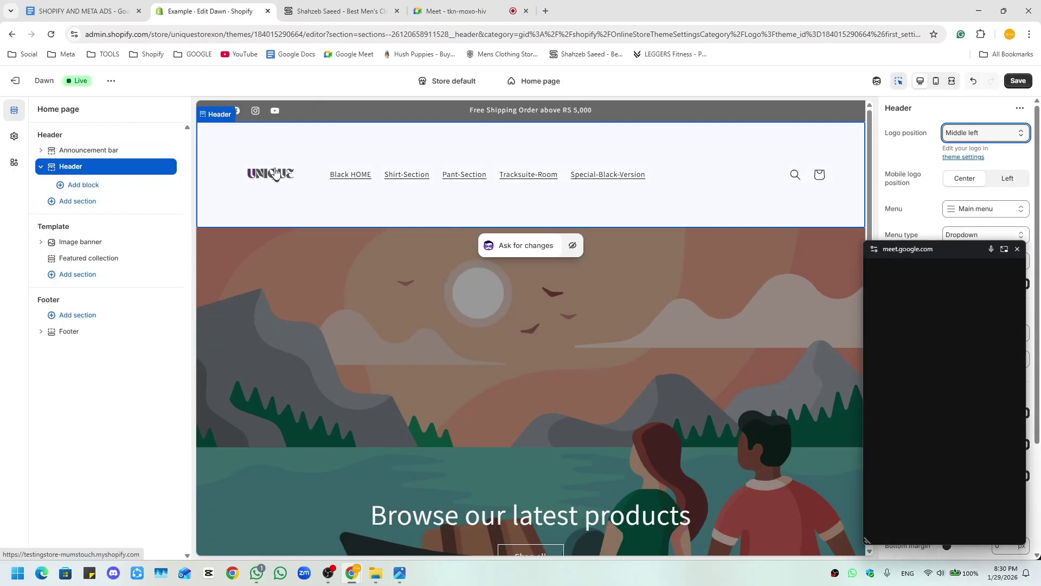
pyautogui.click(1017, 249)
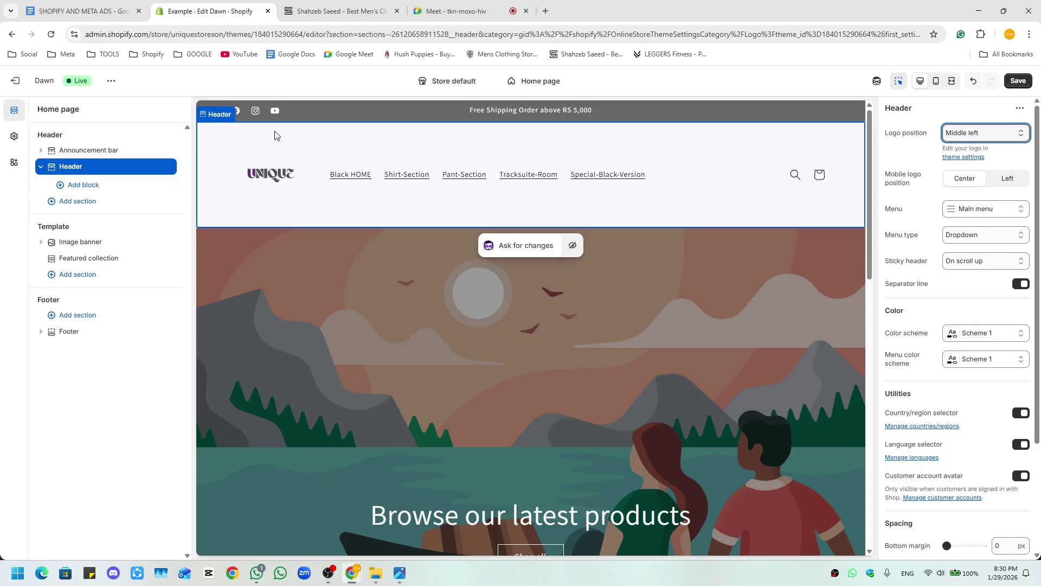
# - Switch to the Photos viewer and go back through the images from SALE LIVE to LOGO TRANS.png
pyautogui.moveTo(400, 572)
pyautogui.click(379, 521)
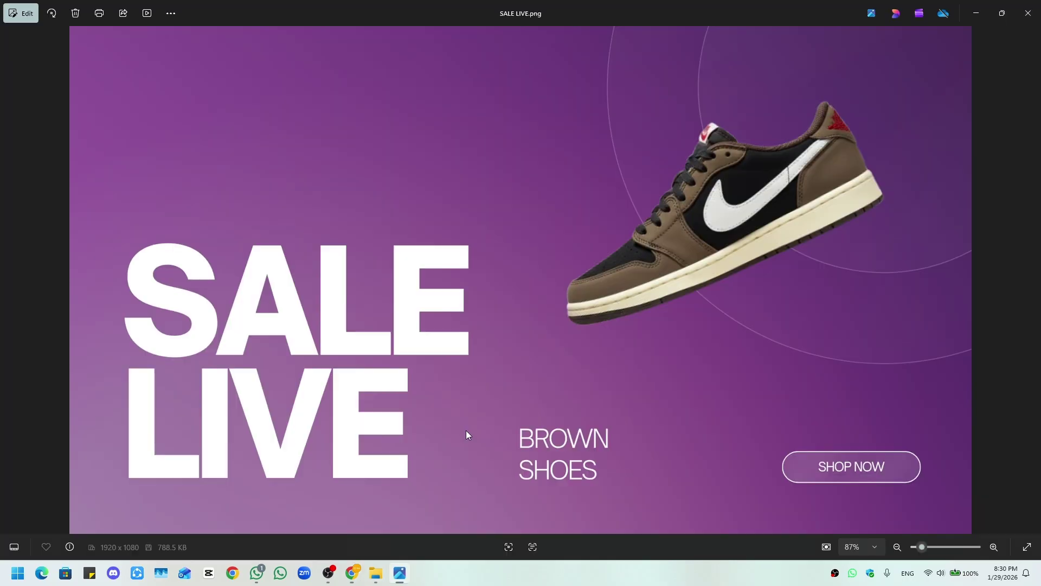
pyautogui.press('Left')
pyautogui.press('Left')
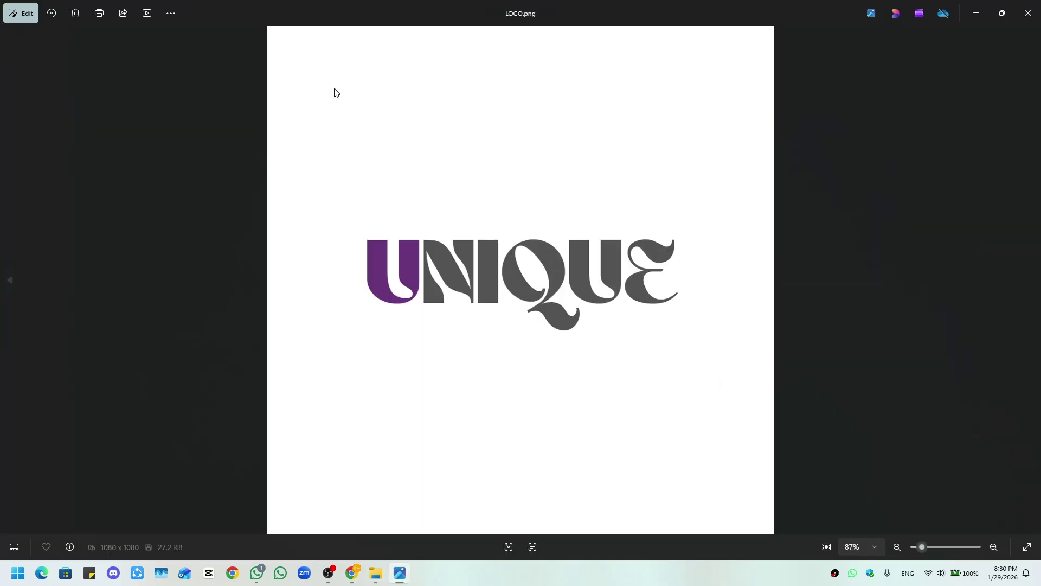
pyautogui.hotkey('ctrl', 'e')
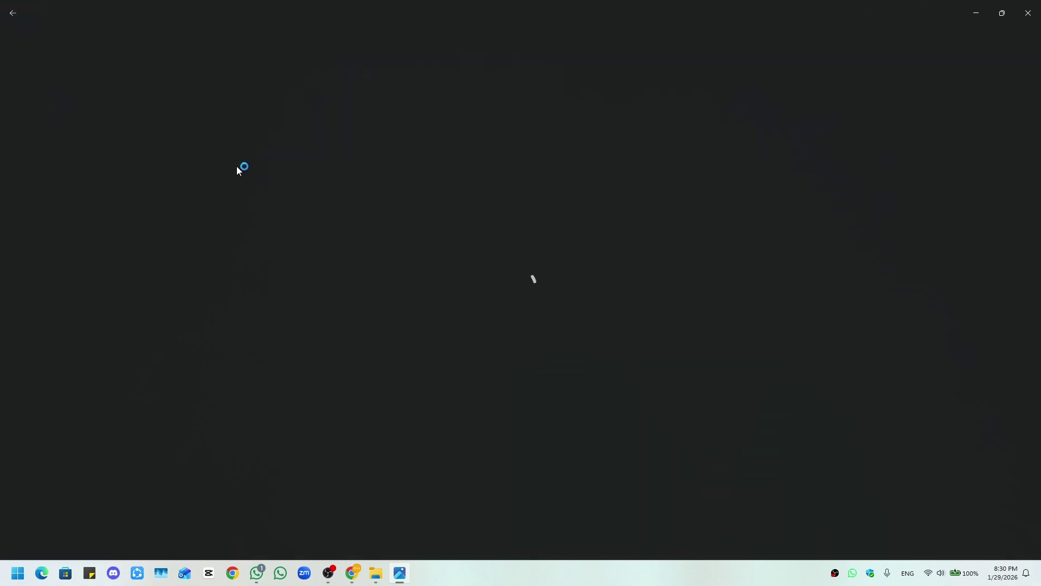
pyautogui.click(13, 13)
pyautogui.click(9, 280)
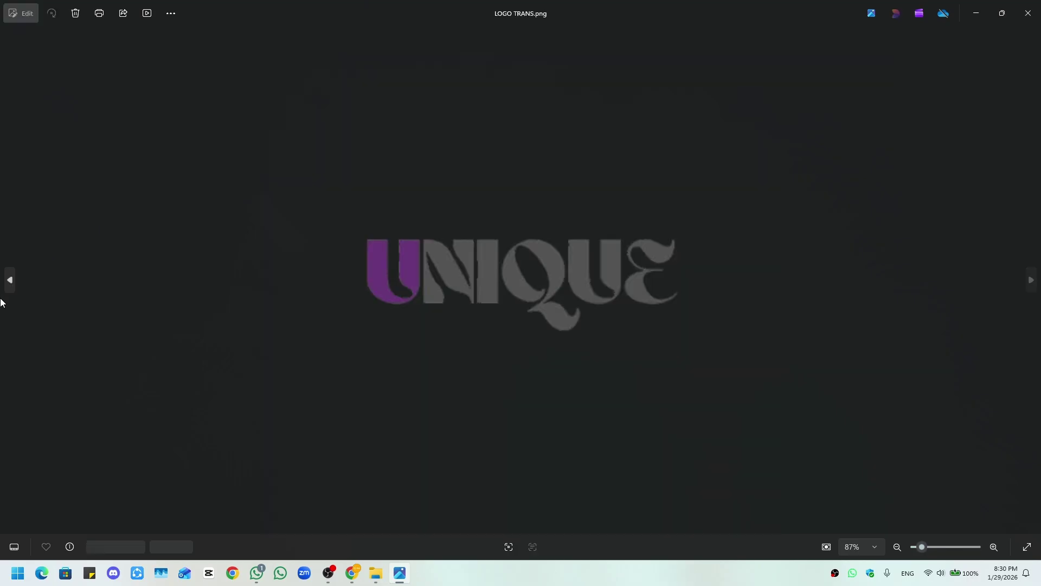
# - Crop LOGO TRANS.png closely around the UNIQUE lettering to about 346 x 175 pixels
pyautogui.click(24, 14)
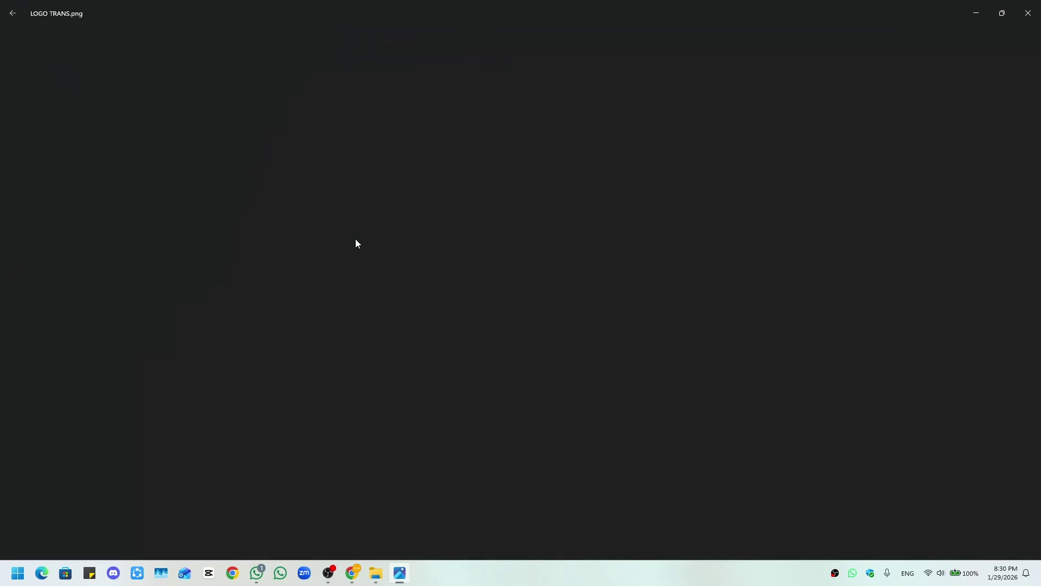
pyautogui.moveTo(523, 98); pyautogui.dragTo(537, 268)
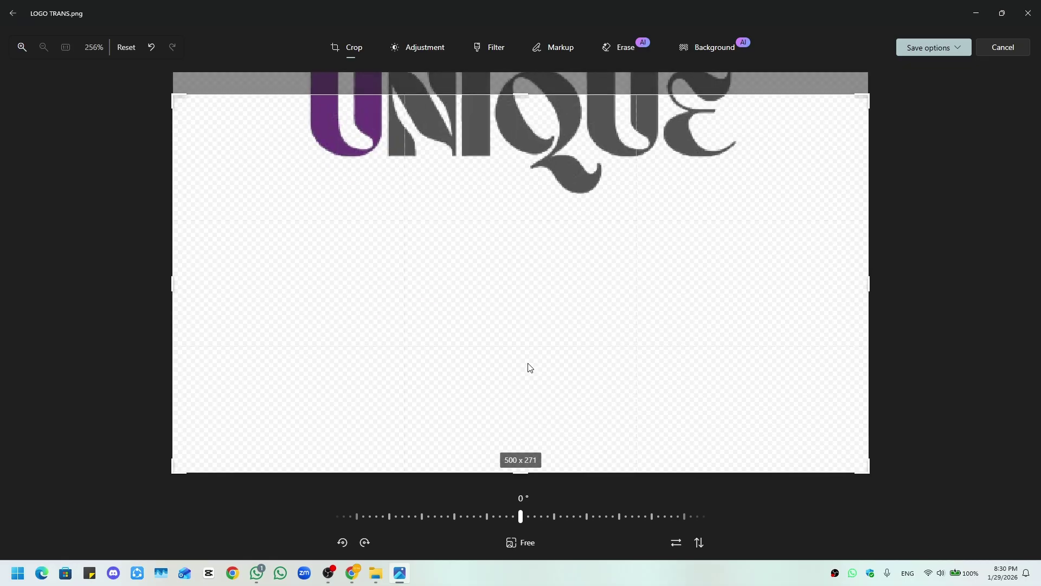
pyautogui.moveTo(520, 265); pyautogui.dragTo(421, 331)
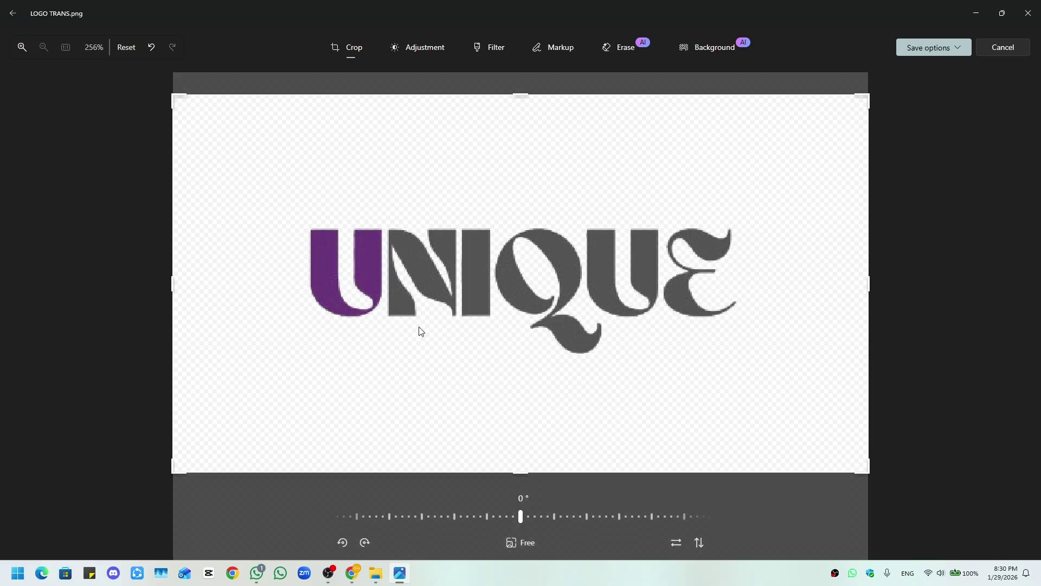
pyautogui.moveTo(181, 471); pyautogui.dragTo(453, 316)
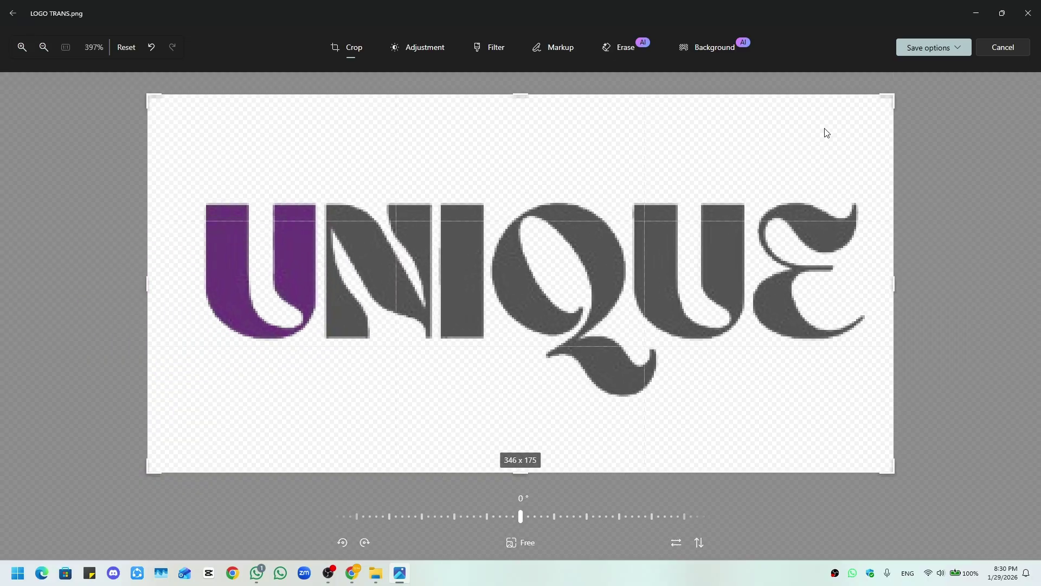
pyautogui.moveTo(826, 132); pyautogui.dragTo(791, 124)
# - Save the cropped logo as a PNG copy named LOGO TRANS 1 in the Desktop folder
pyautogui.click(980, 49)
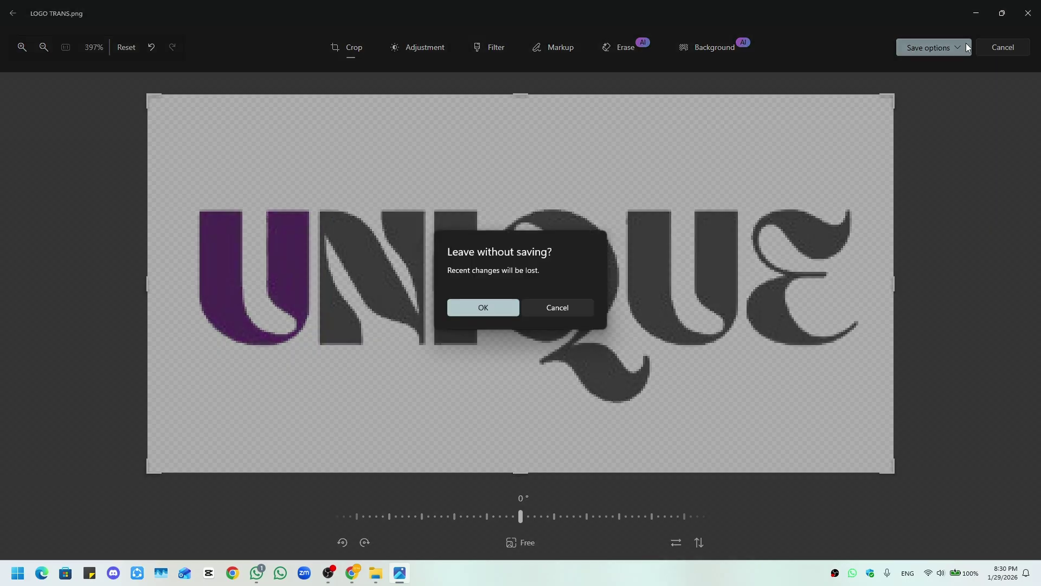
pyautogui.click(568, 307)
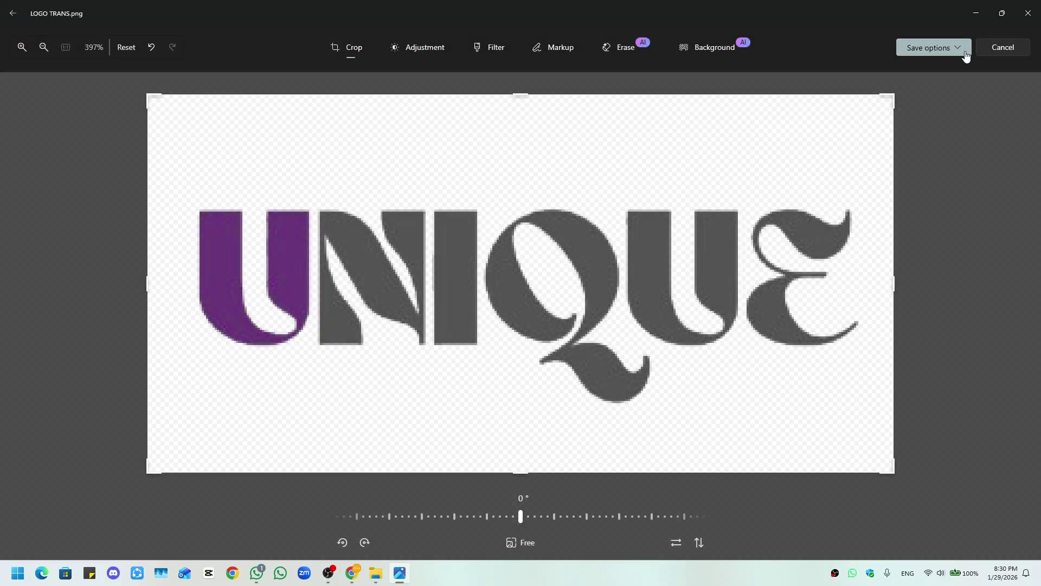
pyautogui.click(964, 50)
pyautogui.click(924, 68)
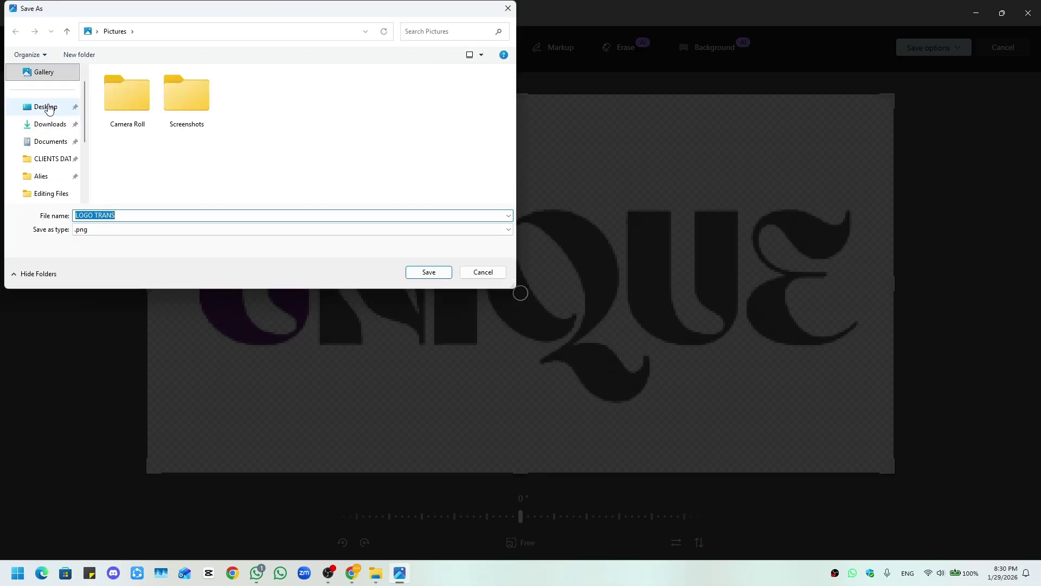
pyautogui.click(422, 272)
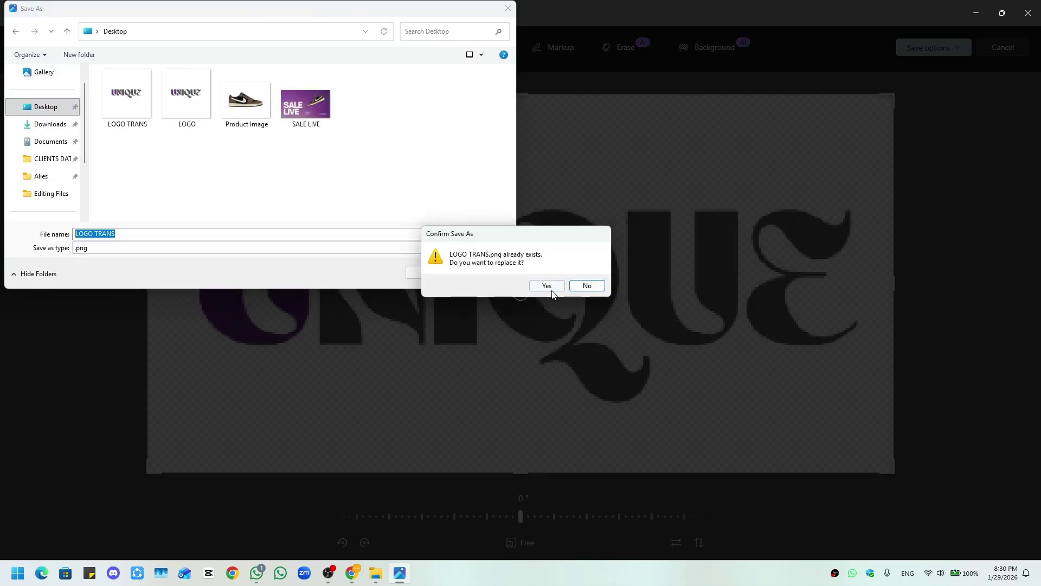
pyautogui.press('Escape')
pyautogui.click(386, 232)
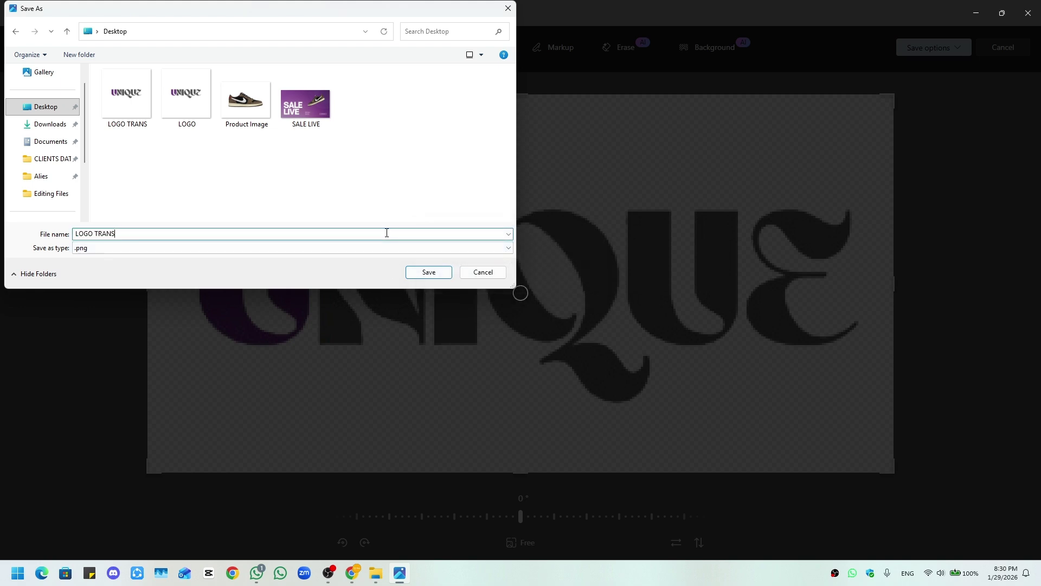
pyautogui.press('Return')
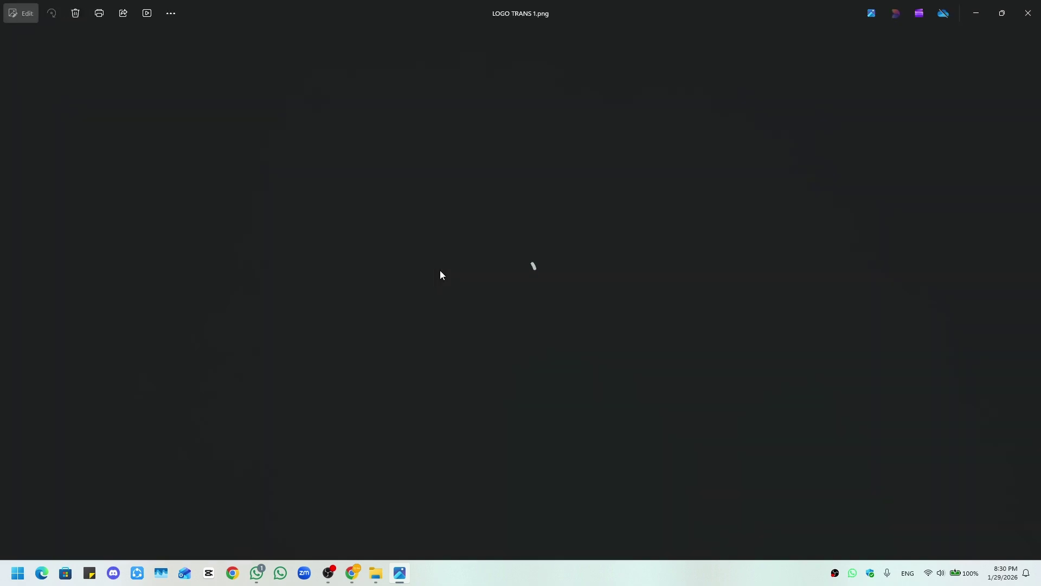
# - Close the image viewer, return to the theme editor and upload LOGO TRANS 1.png to the file library for the theme's logo setting
pyautogui.click(1028, 13)
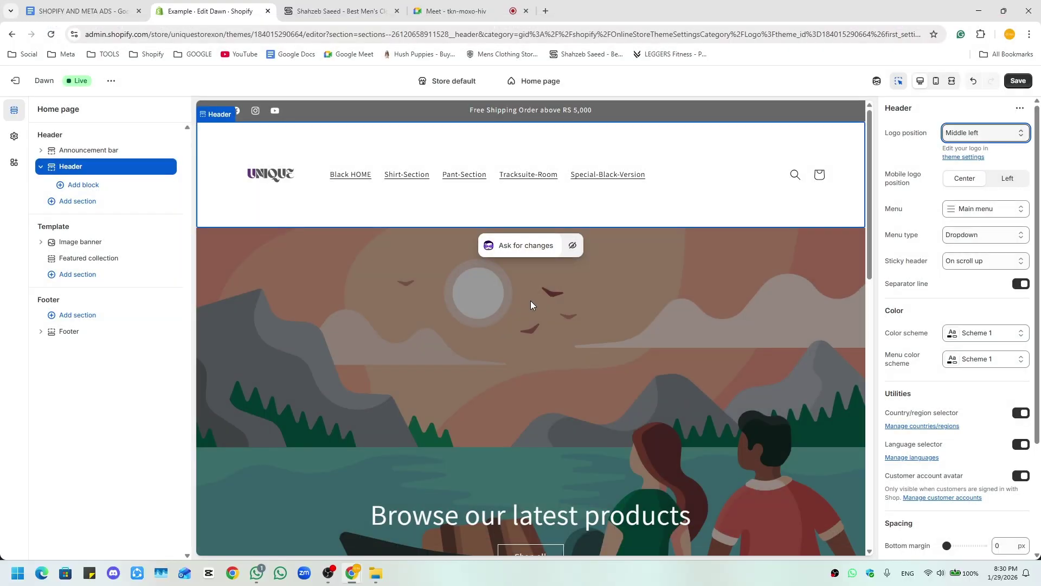
pyautogui.click(14, 136)
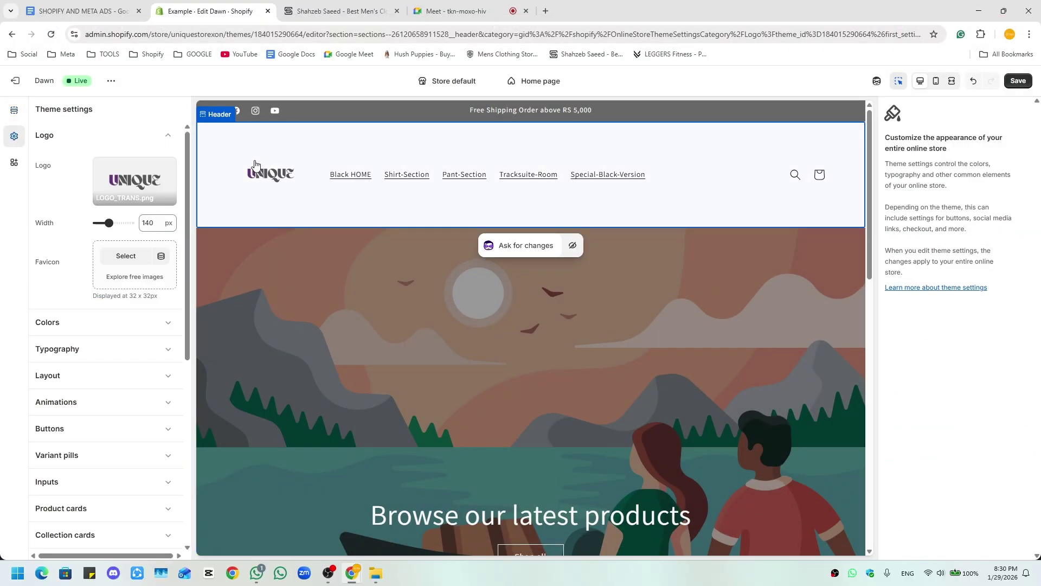
pyautogui.click(143, 196)
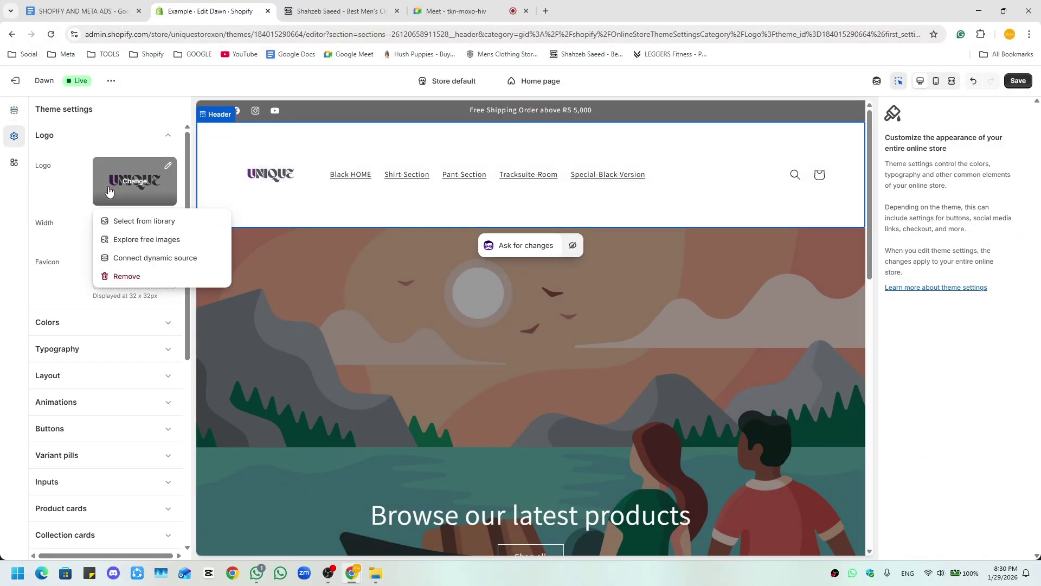
pyautogui.click(135, 221)
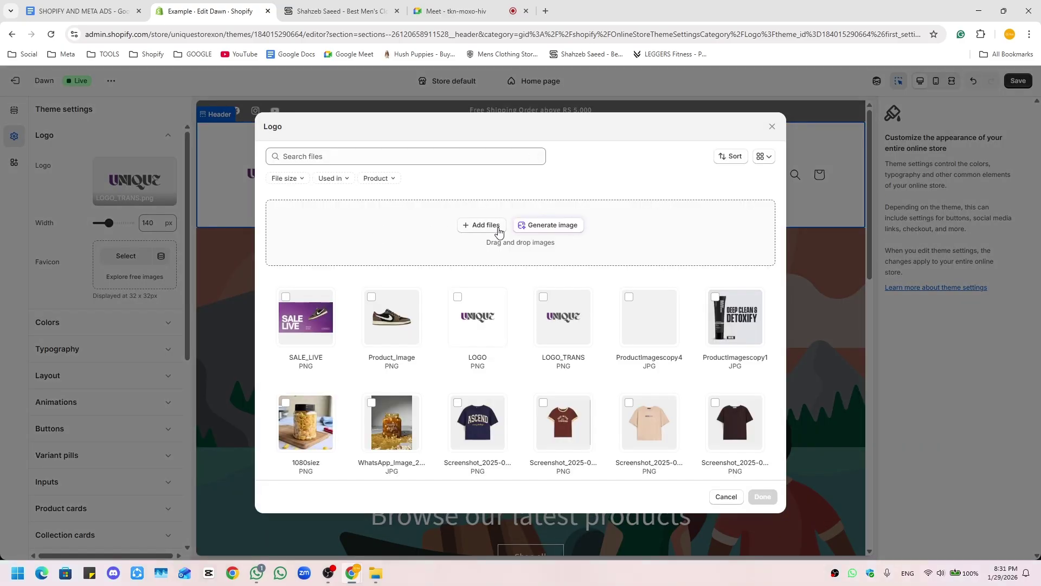
pyautogui.click(352, 218)
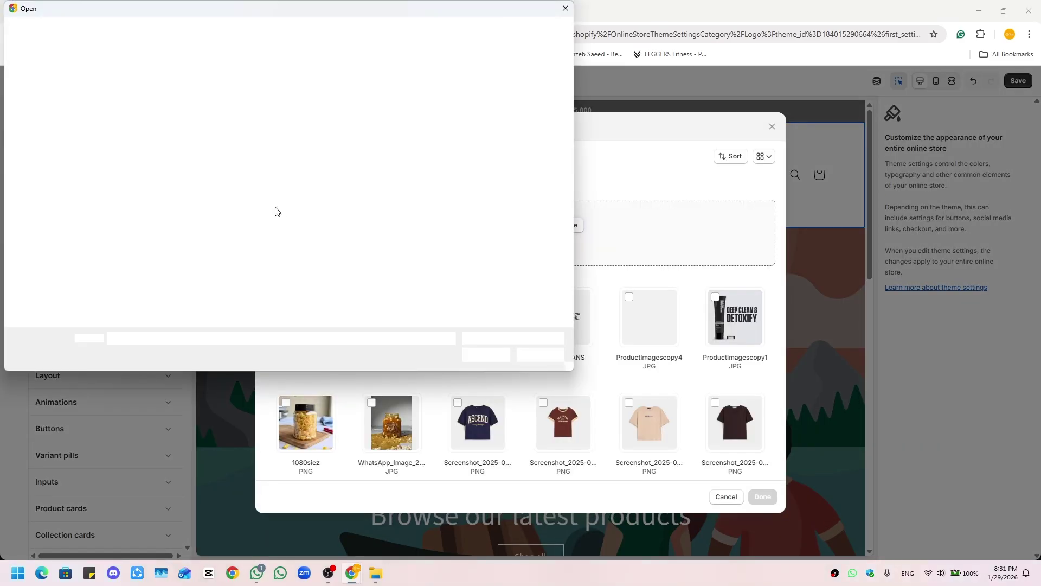
pyautogui.click(147, 124)
pyautogui.click(486, 354)
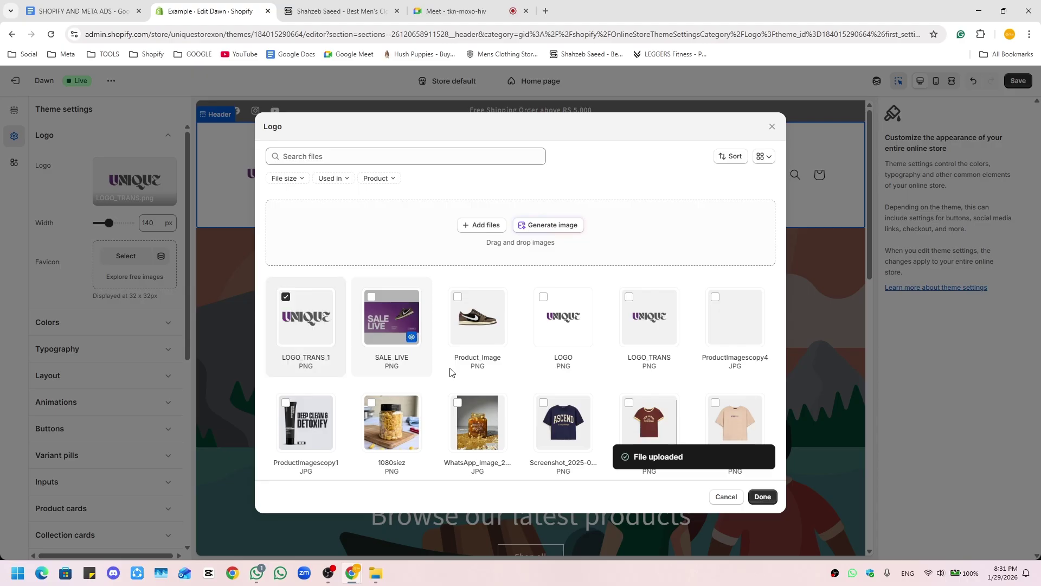
# - Apply LOGO_TRANS_1 as the store logo and go back to the home page's Header section settings
pyautogui.click(762, 496)
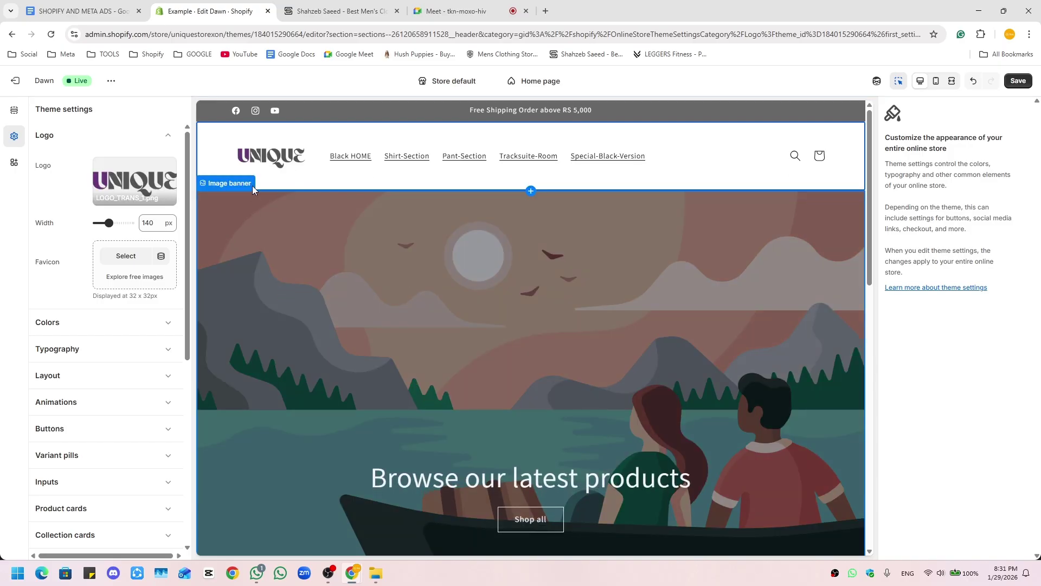
pyautogui.click(14, 110)
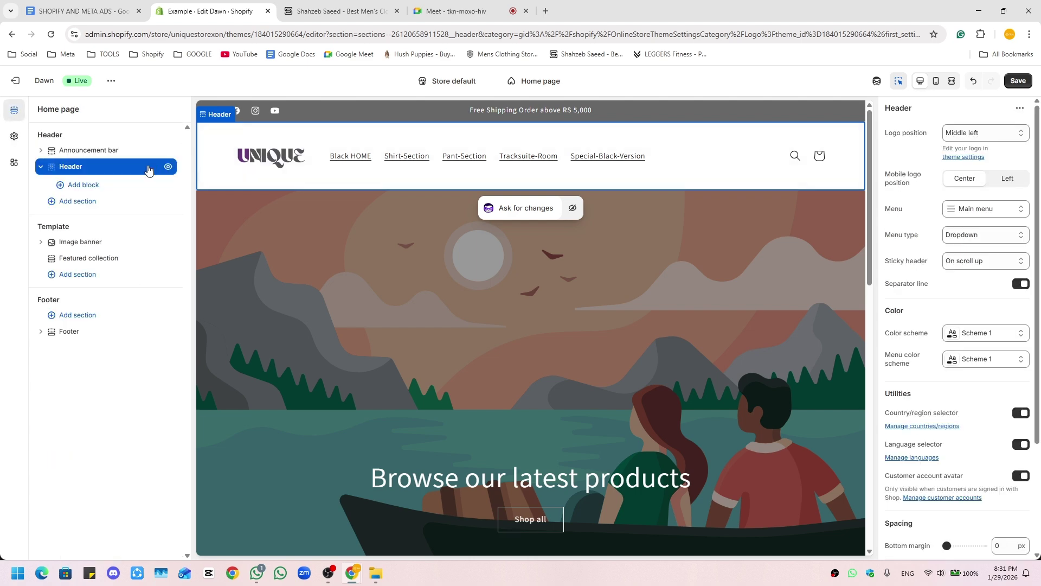
pyautogui.click(20, 139)
pyautogui.click(13, 110)
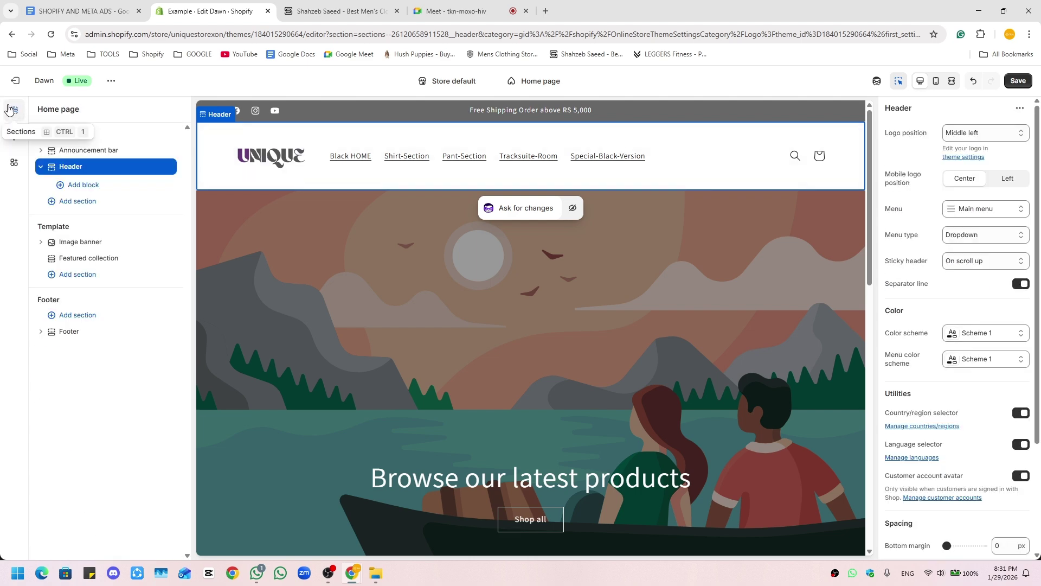
pyautogui.click(17, 137)
pyautogui.click(15, 110)
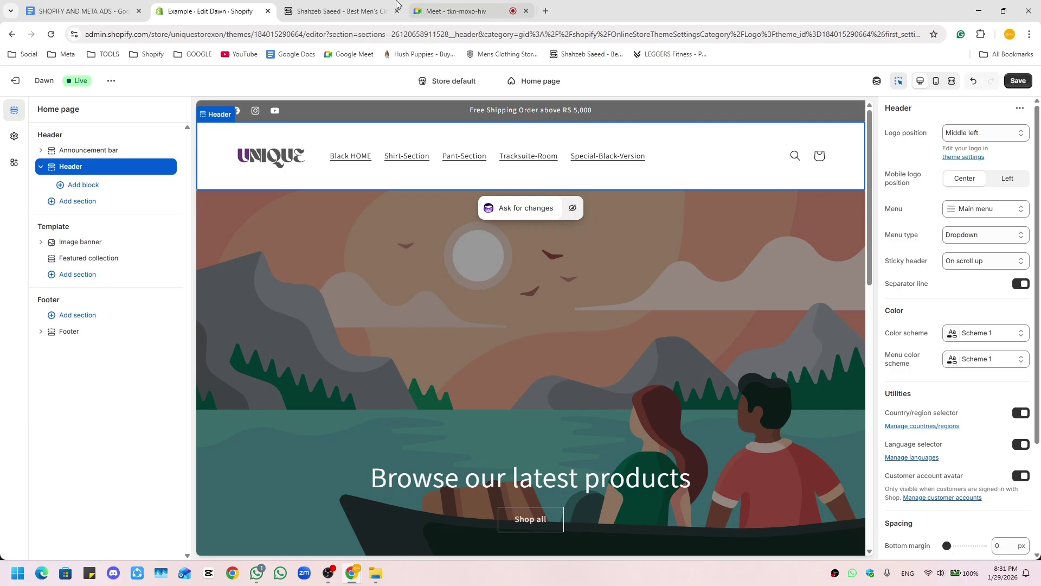
# - Set the header's desktop logo position to Top center
pyautogui.click(347, 11)
pyautogui.click(211, 11)
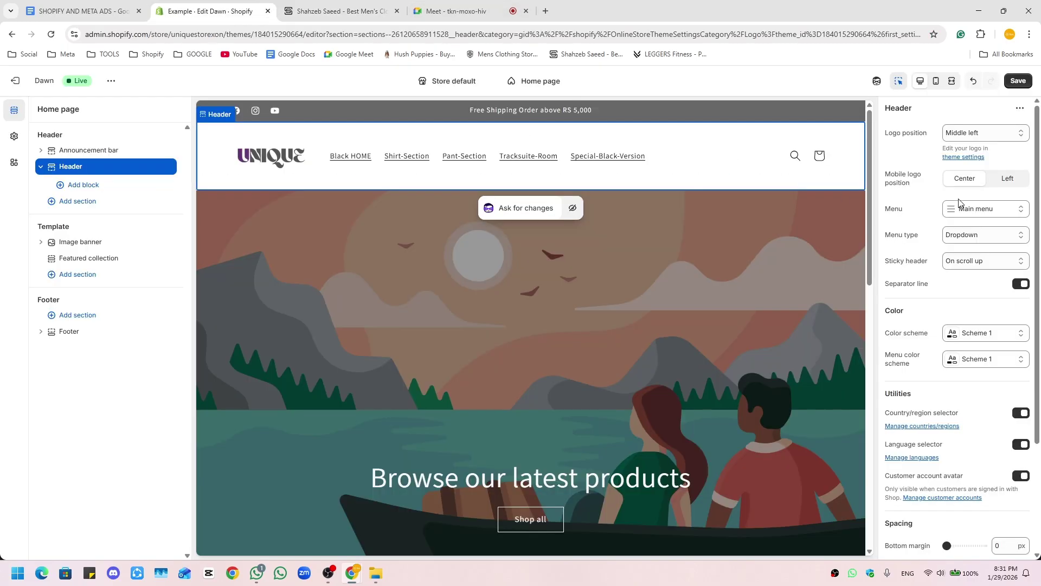
pyautogui.click(982, 133)
pyautogui.click(971, 162)
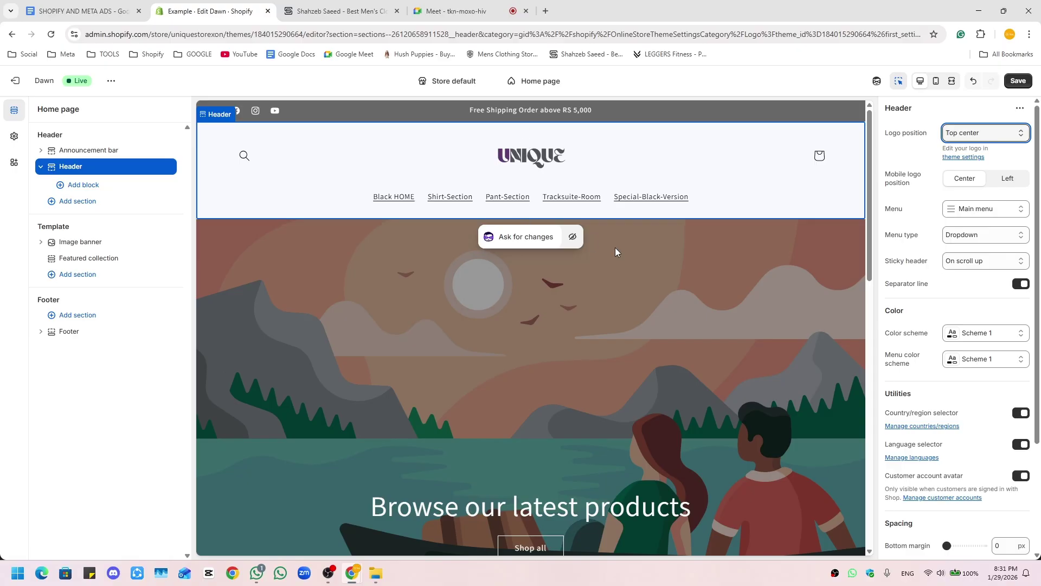
# - Set the header's top and bottom padding to 0 px
pyautogui.scroll(-3, 981, 319)
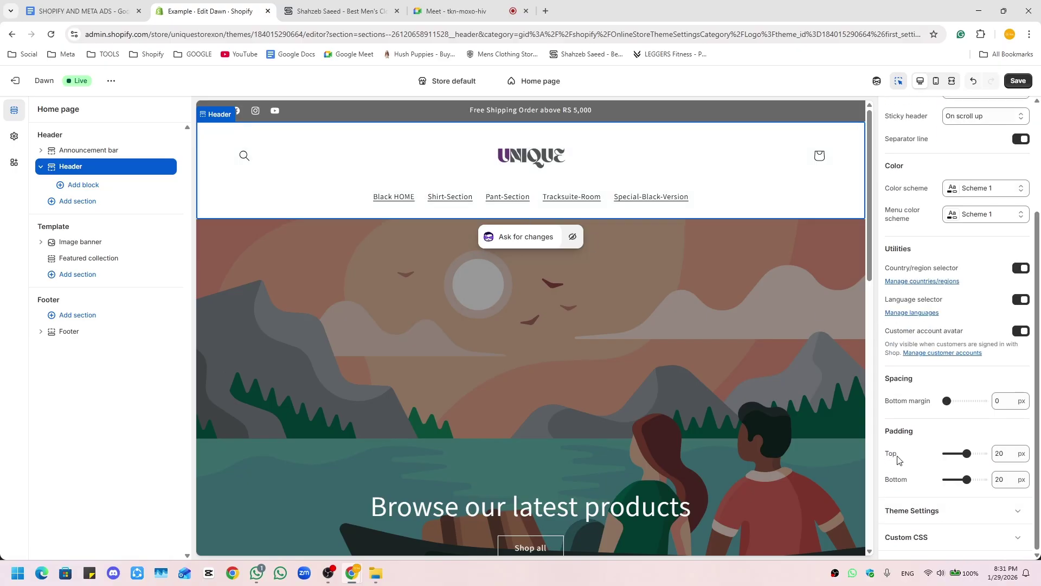
pyautogui.moveTo(888, 432); pyautogui.dragTo(942, 480)
pyautogui.click(921, 437)
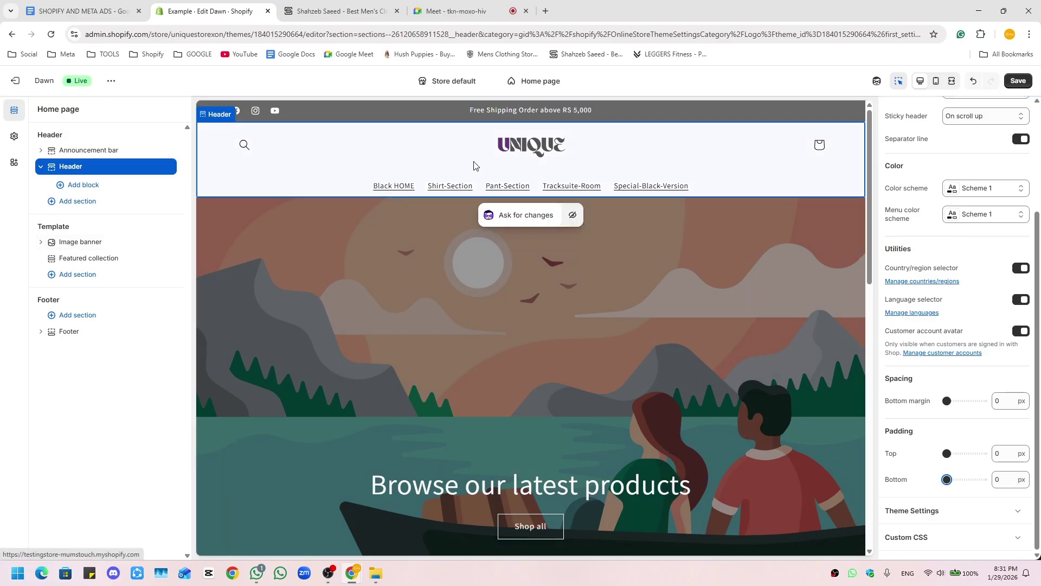
# - Compare the logo and menu layout of the edited header with the reference menswear store's header
pyautogui.click(324, 5)
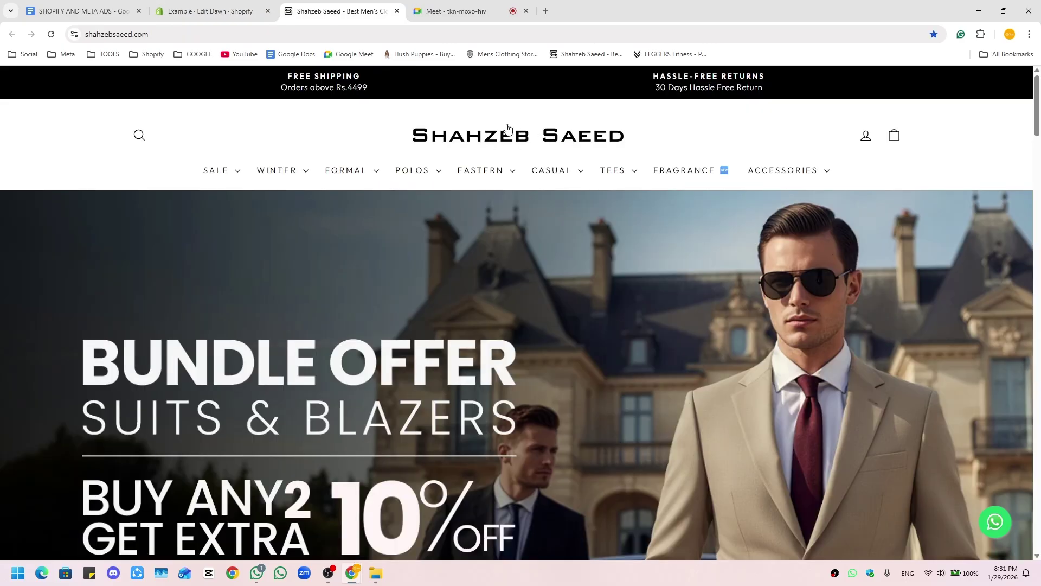
pyautogui.hotkey('ctrl', 'shift', 'Tab')
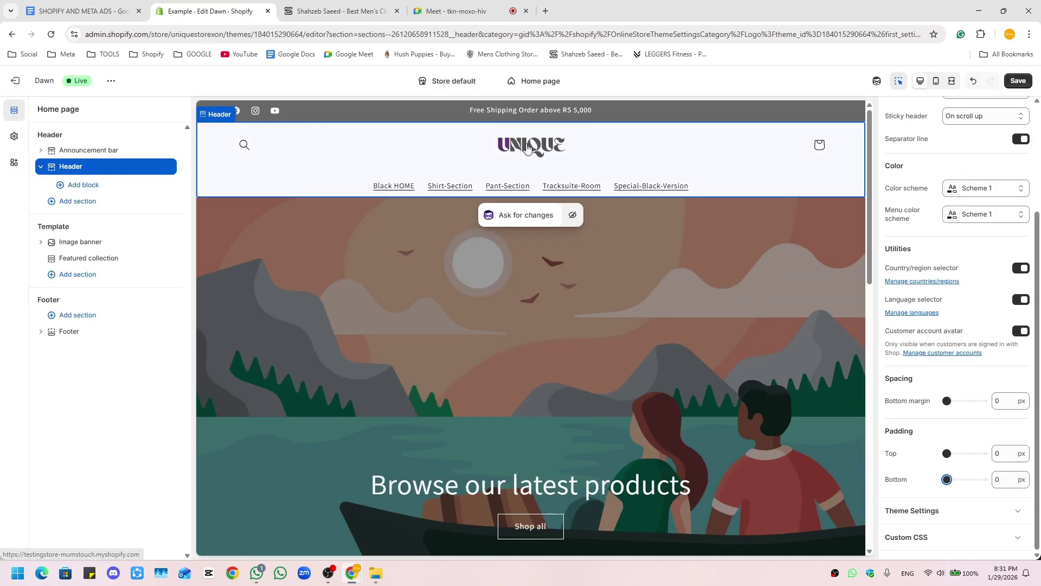
pyautogui.hotkey('ctrl', 'Tab')
pyautogui.hotkey('ctrl', 'shift', 'Tab')
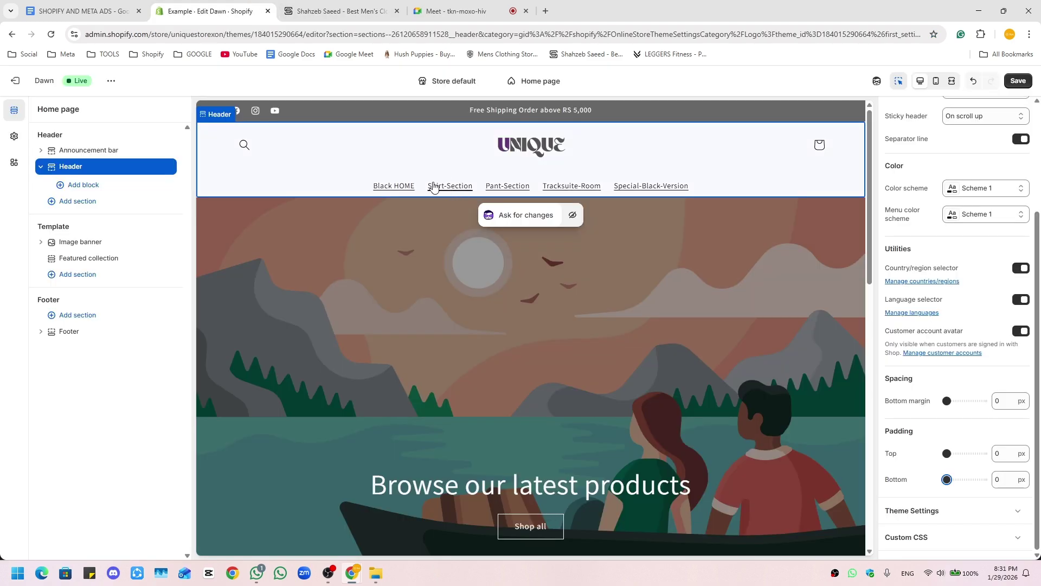
pyautogui.hotkey('ctrl', 'Tab')
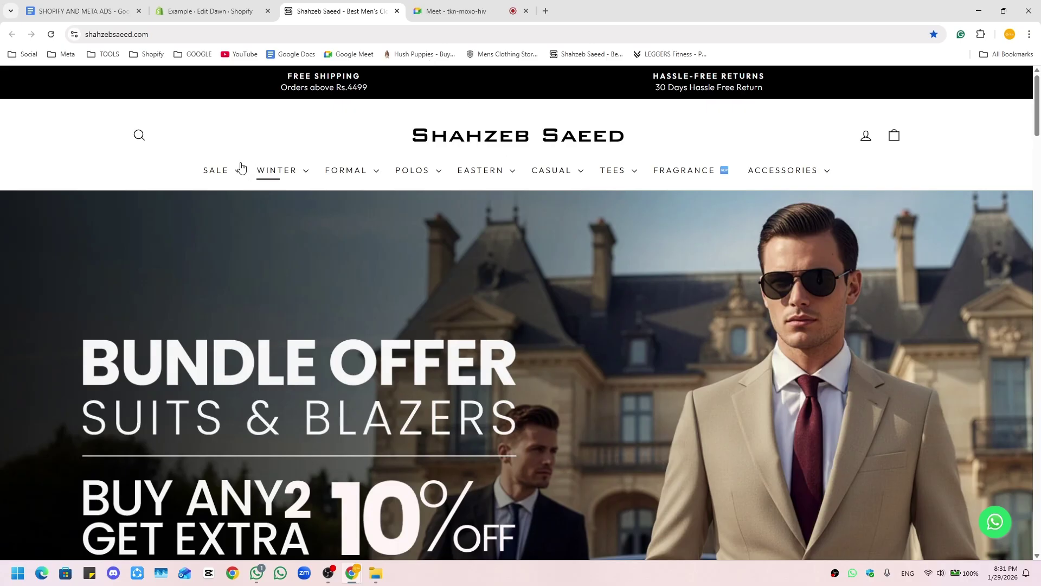
pyautogui.click(217, 7)
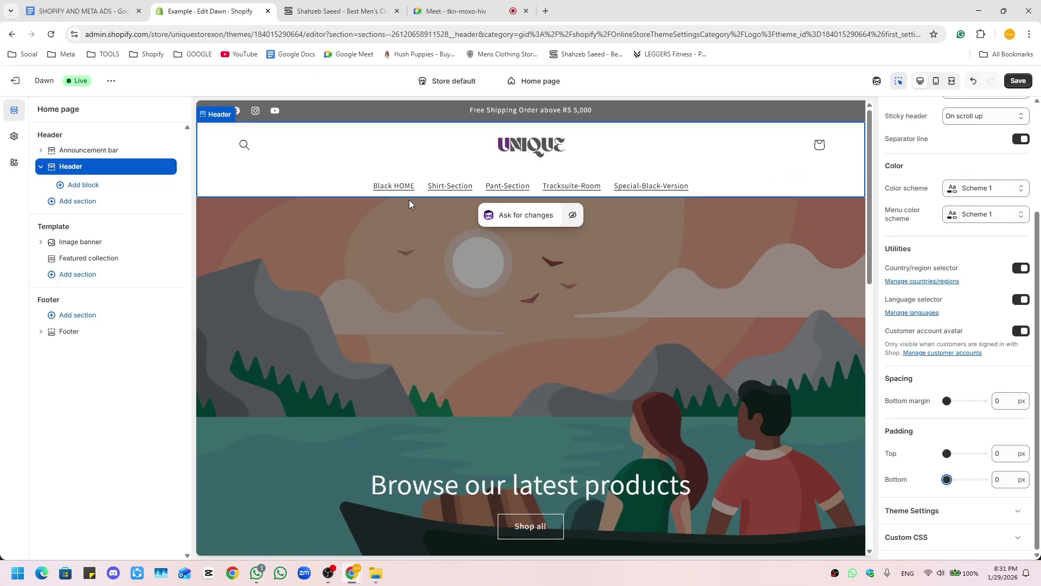
# - Remove the Main menu from the header and assign Header Menu instead
pyautogui.scroll(3, 976, 280)
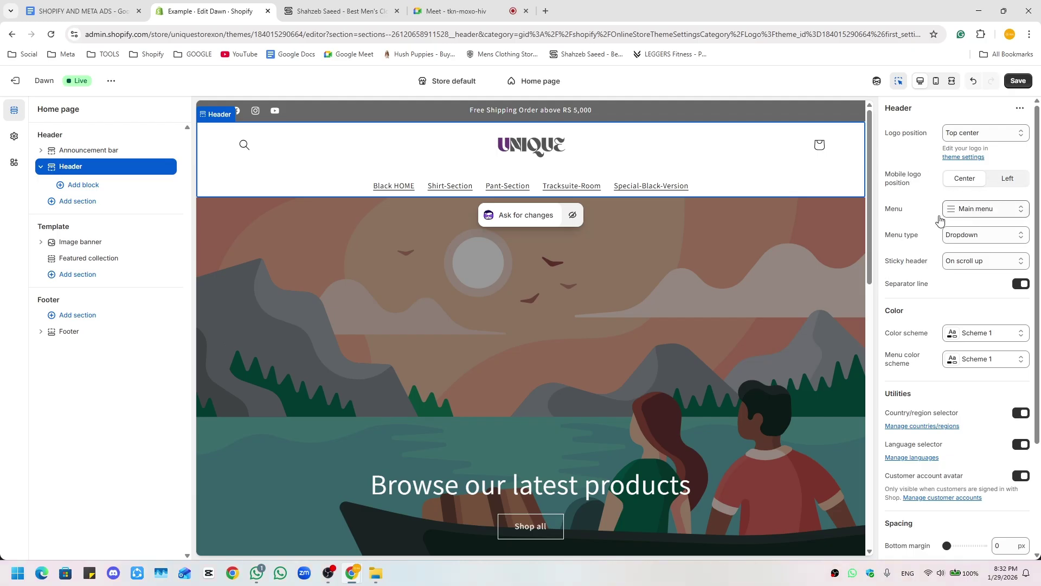
pyautogui.click(1001, 209)
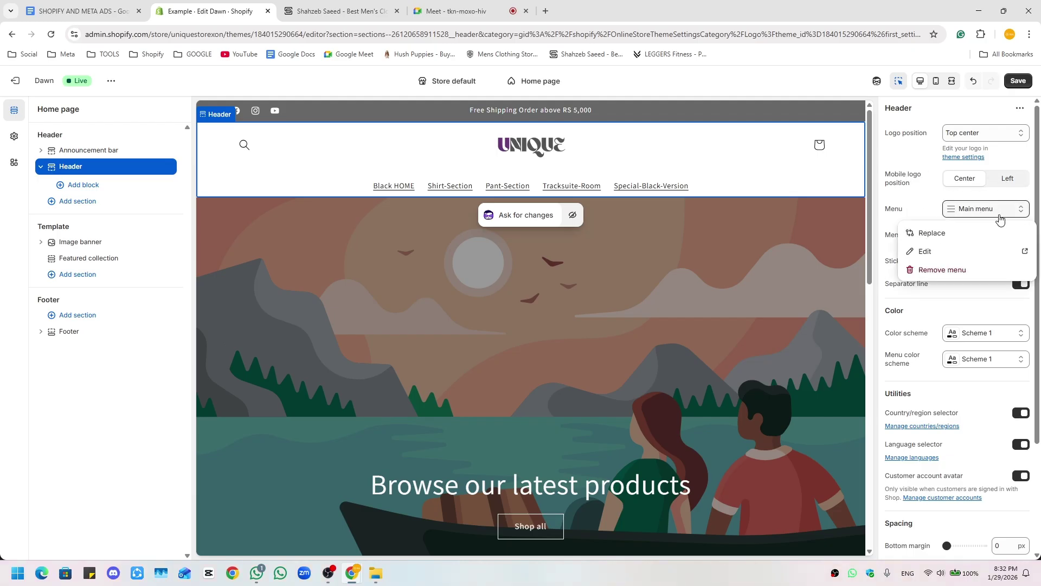
pyautogui.click(946, 271)
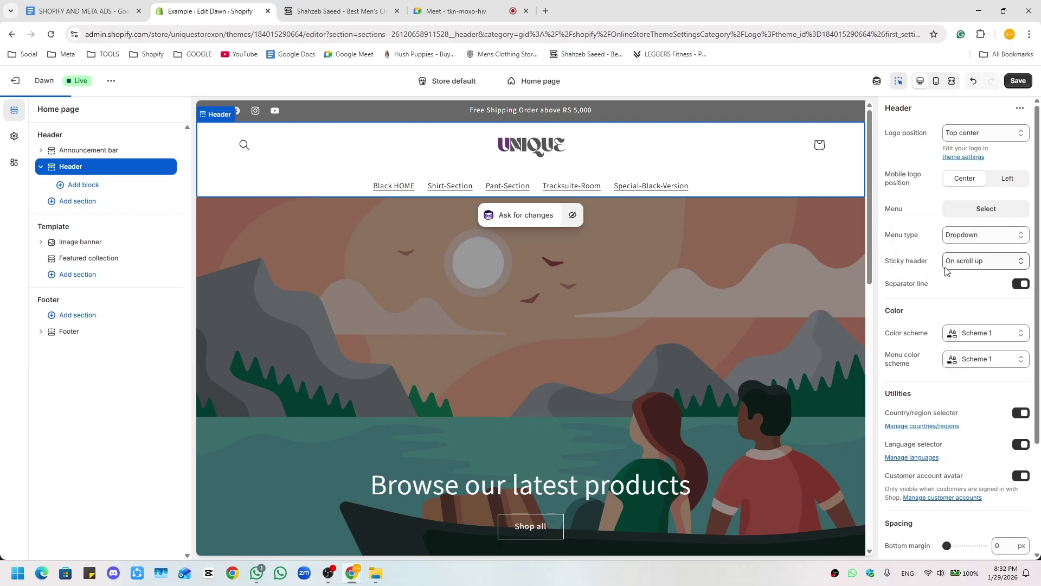
pyautogui.click(973, 214)
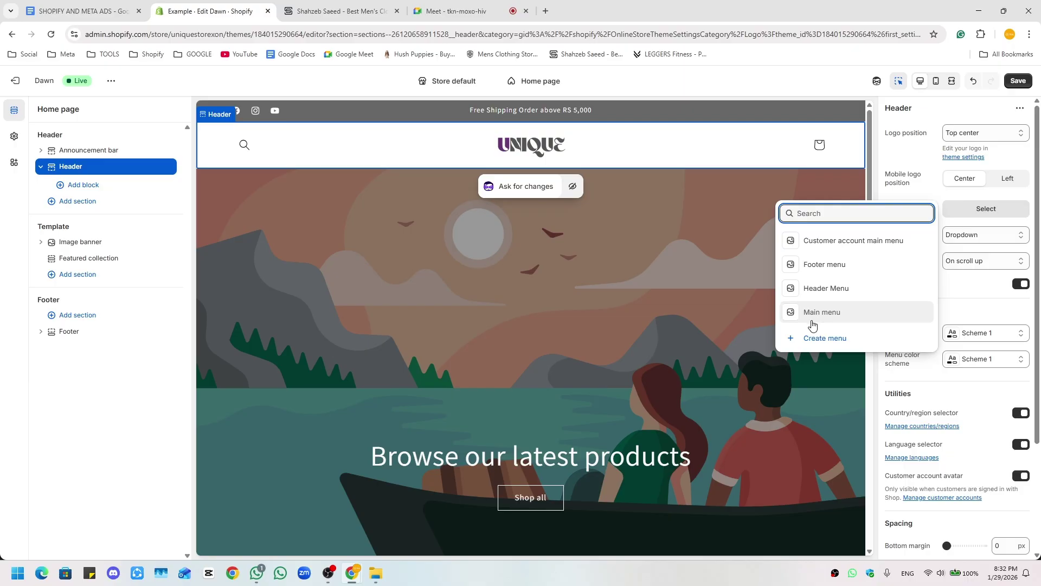
pyautogui.click(827, 292)
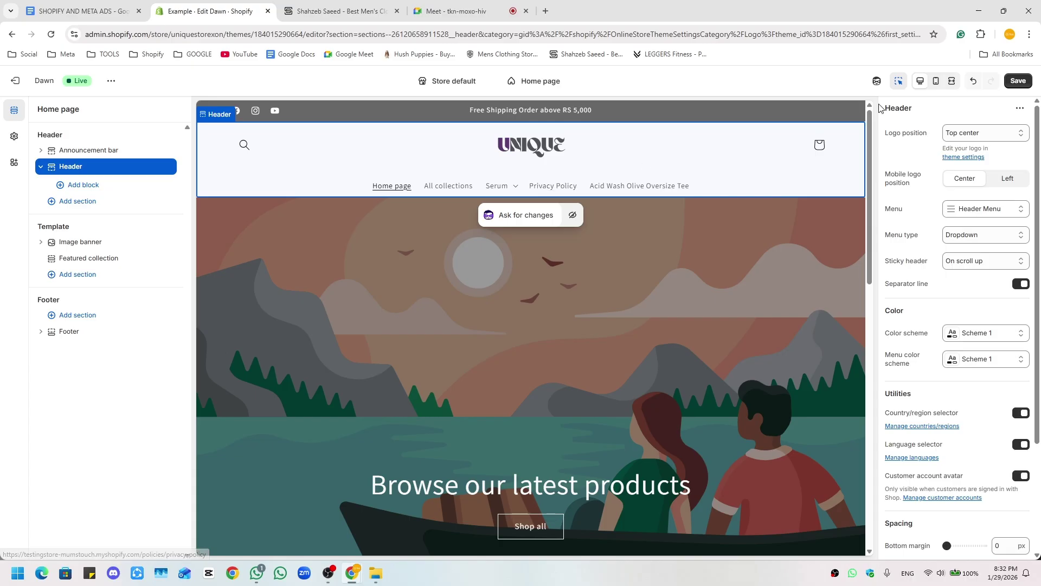
# - Preview the home page in the mobile layout down through the featured products and return to the desktop layout
pyautogui.click(936, 81)
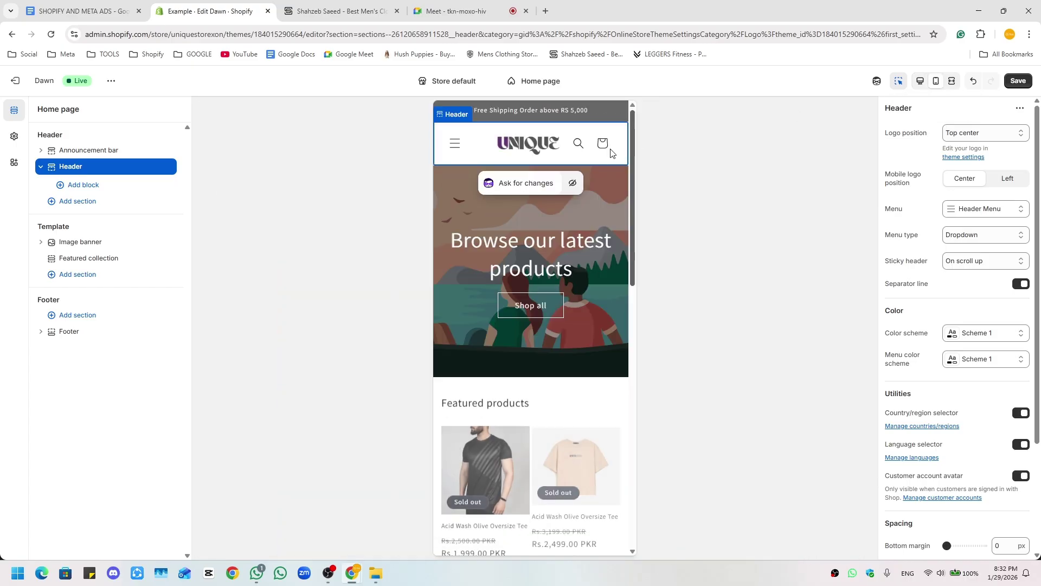
pyautogui.scroll(-15, 530, 342)
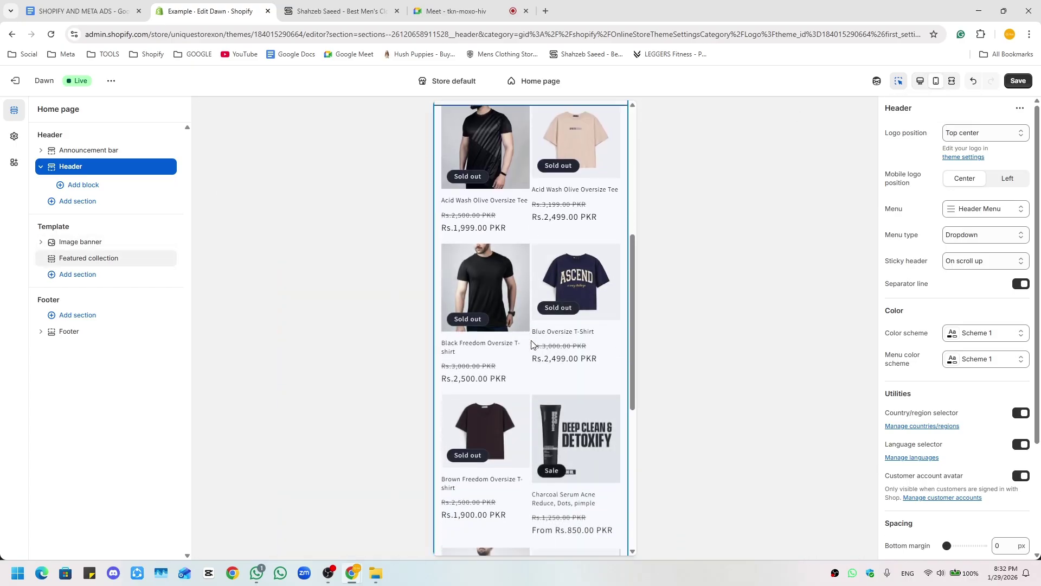
pyautogui.scroll(-3, 532, 341)
pyautogui.scroll(20, 532, 342)
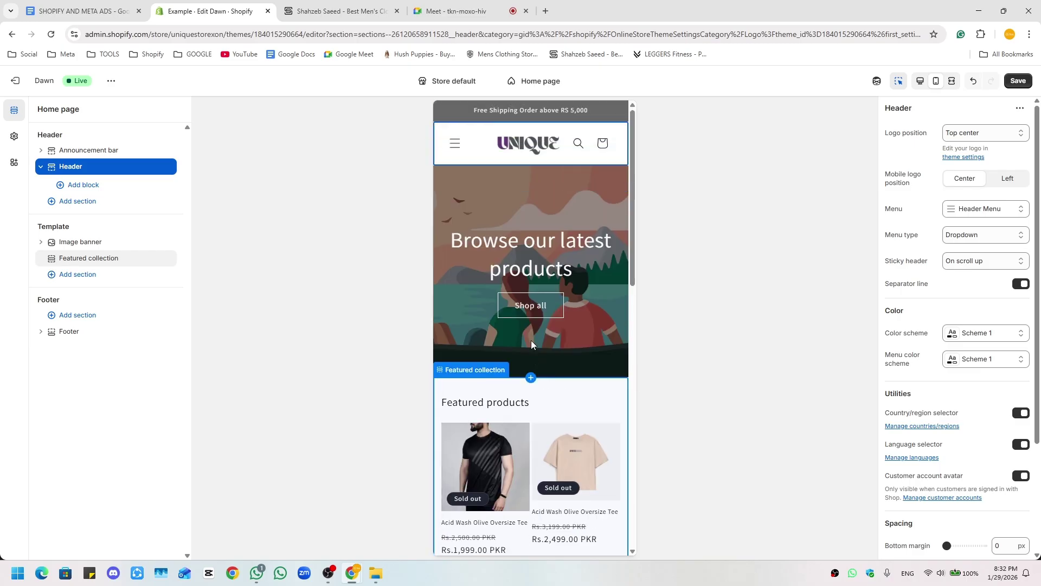
pyautogui.click(920, 81)
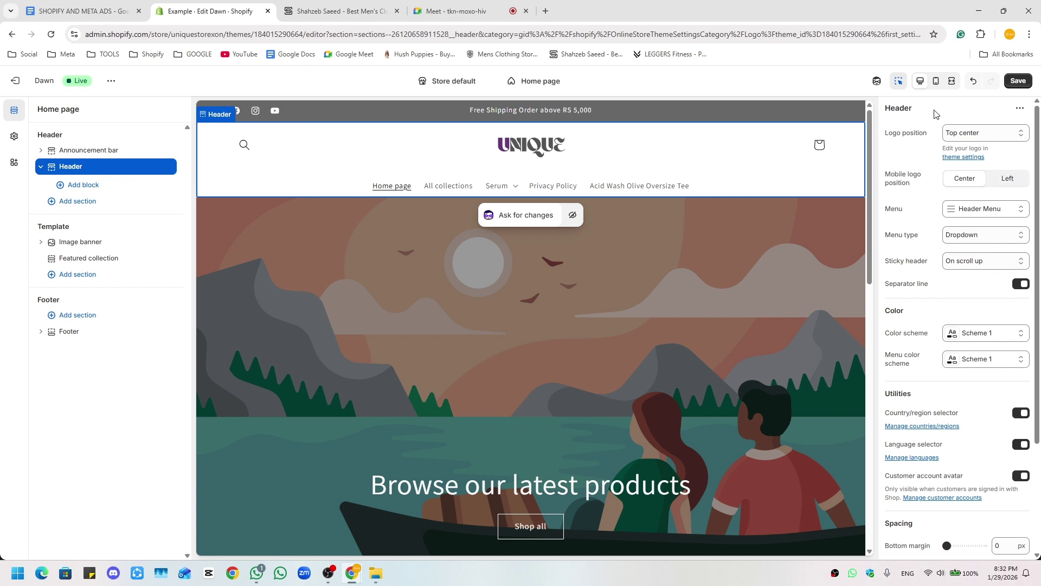
# - Try the Left mobile logo position in the mobile preview, set it back to Center and return to desktop
pyautogui.click(935, 81)
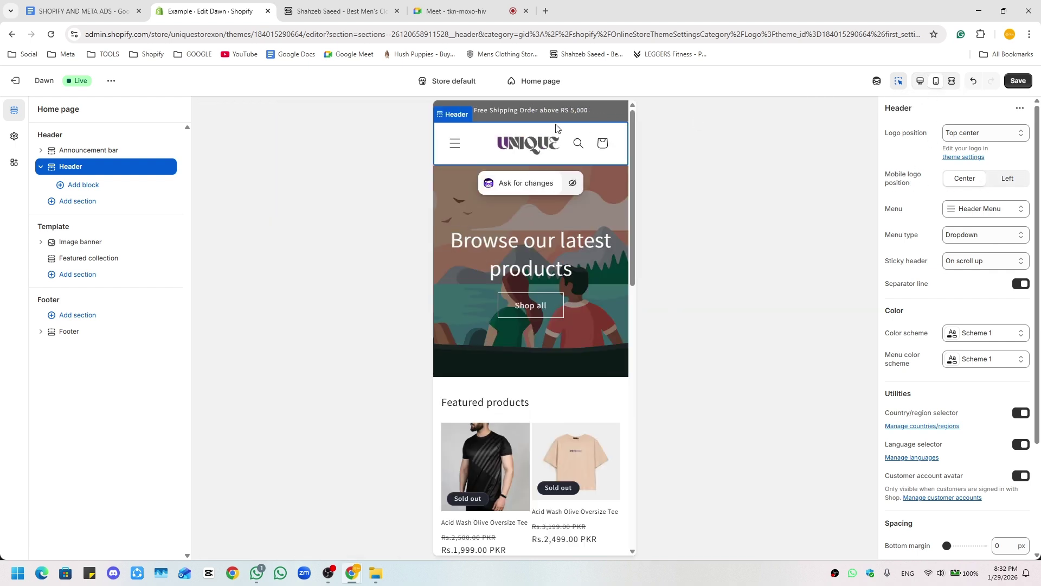
pyautogui.click(1006, 185)
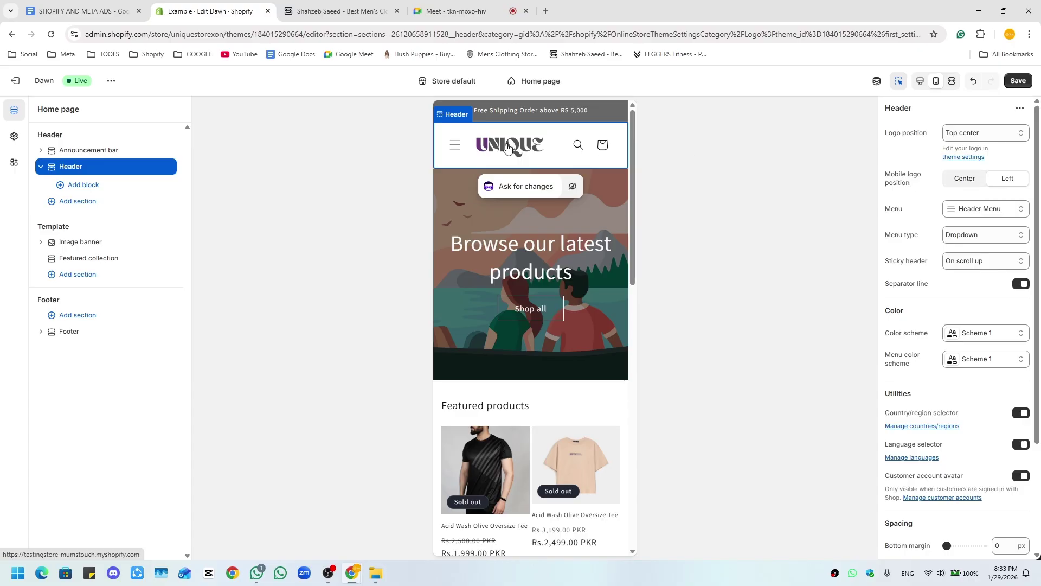
pyautogui.click(946, 181)
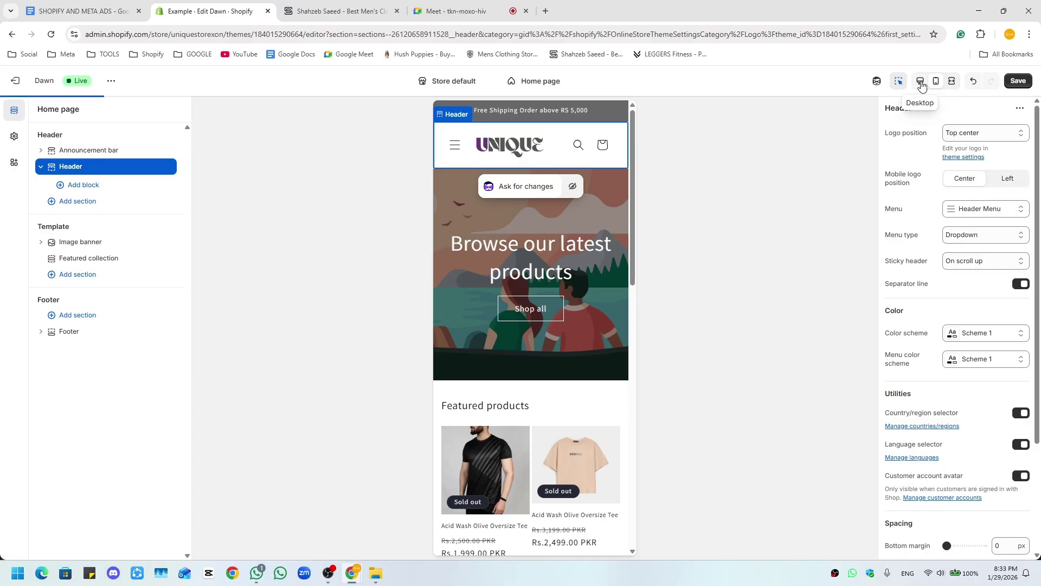
pyautogui.click(920, 81)
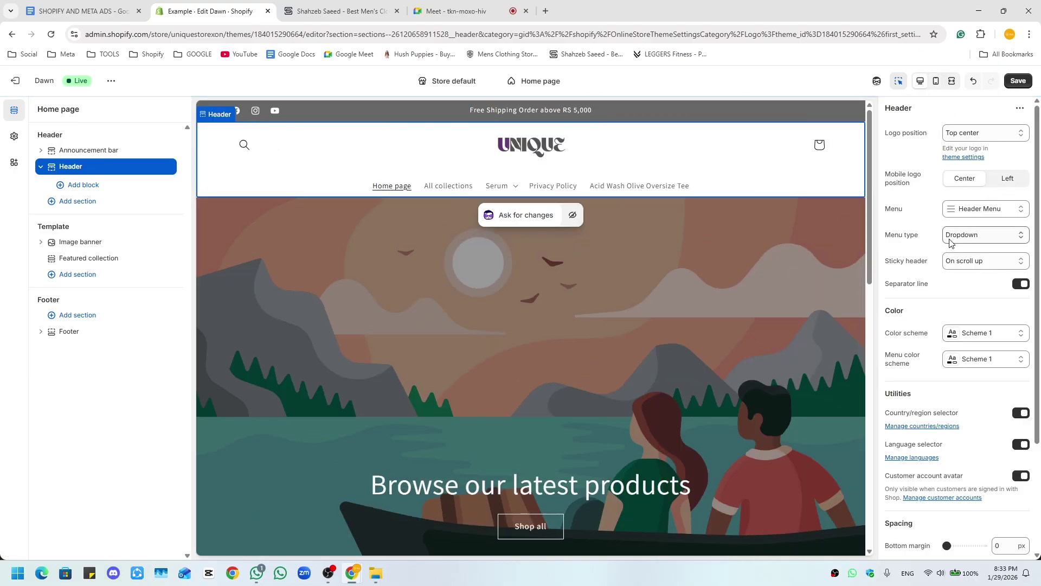
# - Turn off the preview inspector and expand the Serum submenu to check the Dropdown menu type
pyautogui.click(978, 237)
pyautogui.click(976, 235)
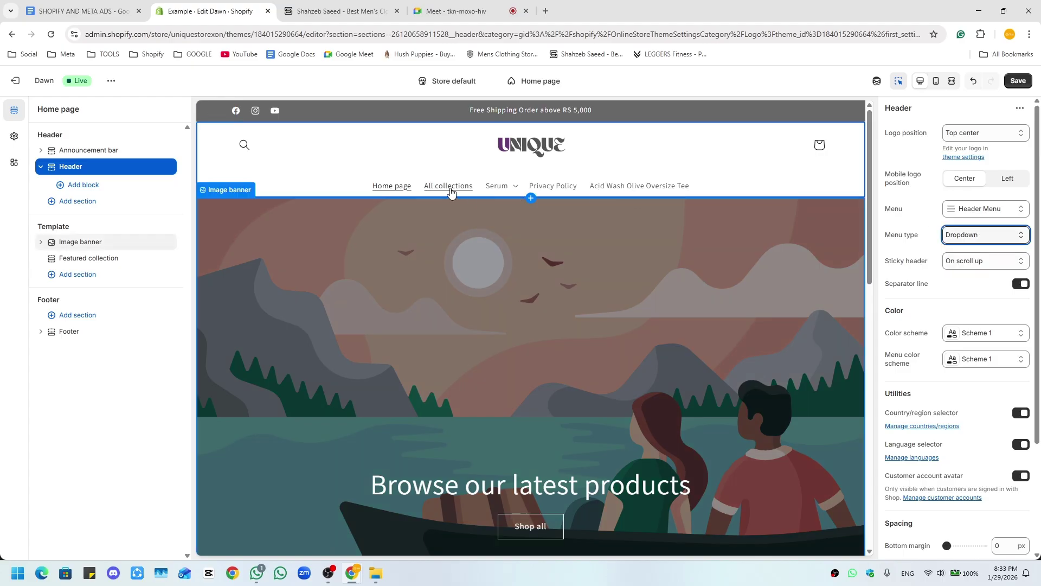
pyautogui.click(899, 81)
pyautogui.click(510, 188)
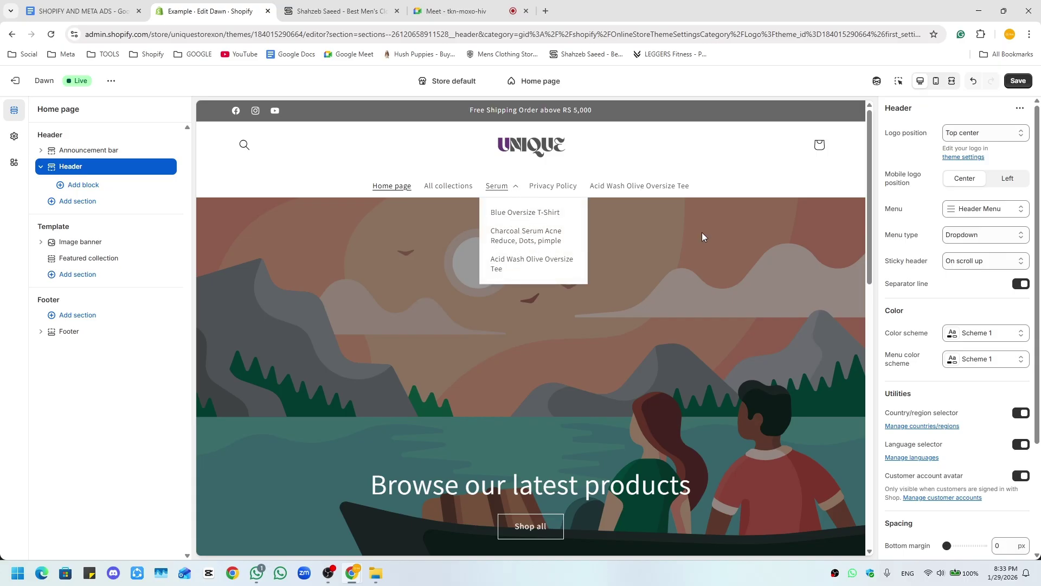
# - Try the Mega menu type with the Serum submenu expanded and set the menu type back to Dropdown
pyautogui.click(974, 237)
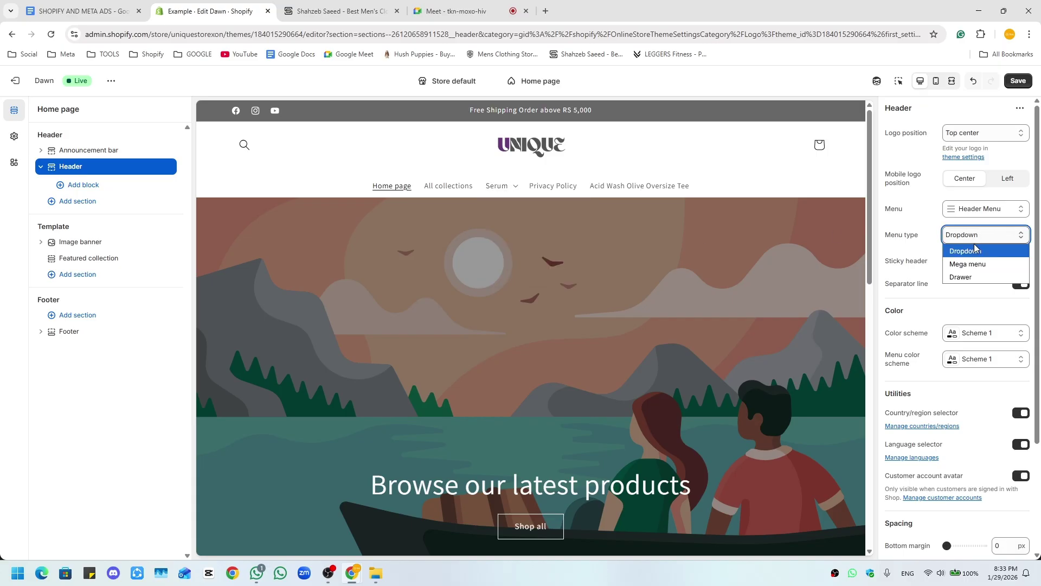
pyautogui.click(972, 263)
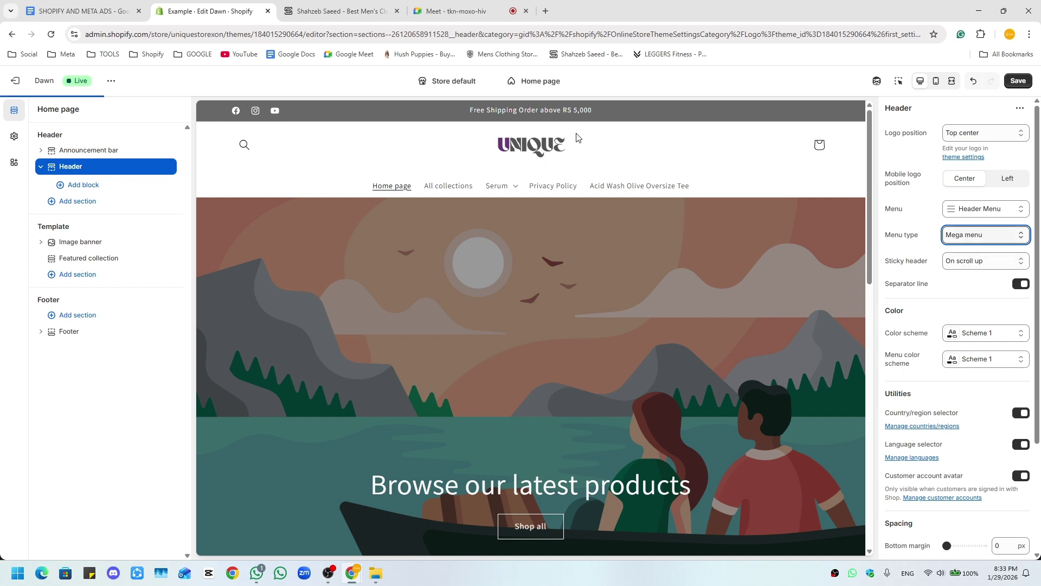
pyautogui.click(503, 191)
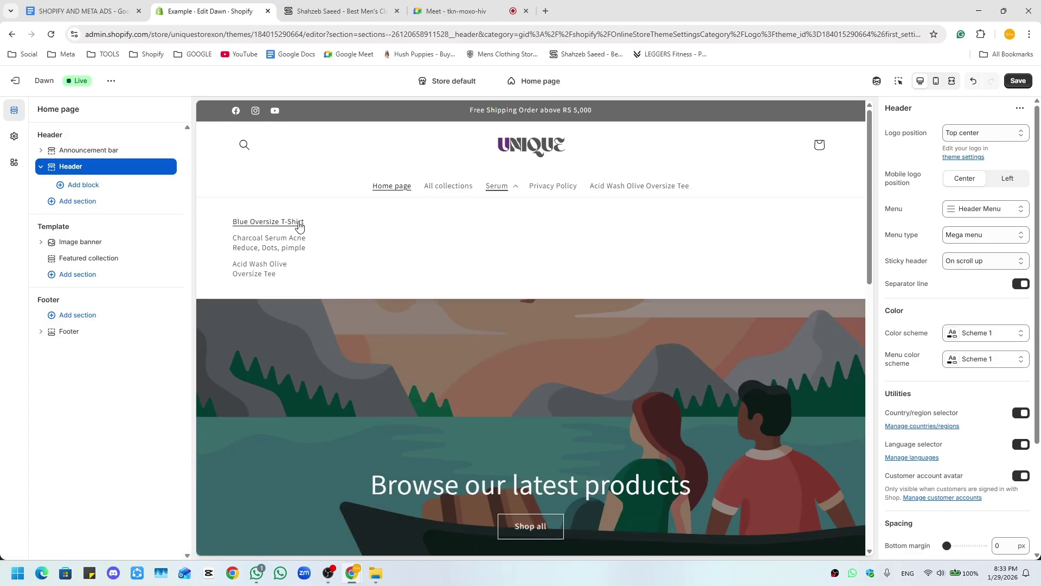
pyautogui.click(1004, 240)
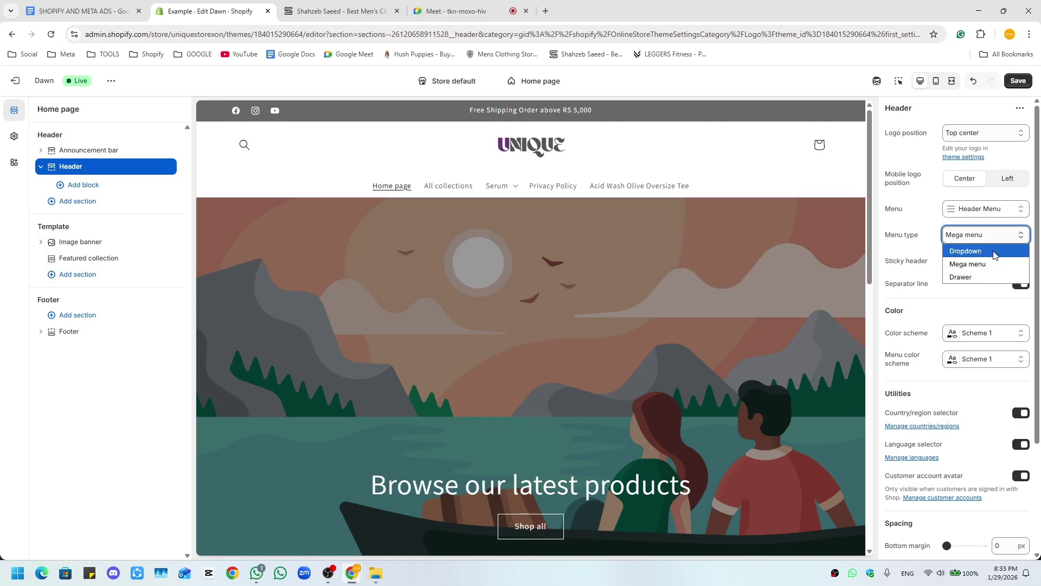
pyautogui.click(994, 252)
# - Check how the Eastern submenu opens on the reference menswear store and return to the theme editor
pyautogui.click(367, 6)
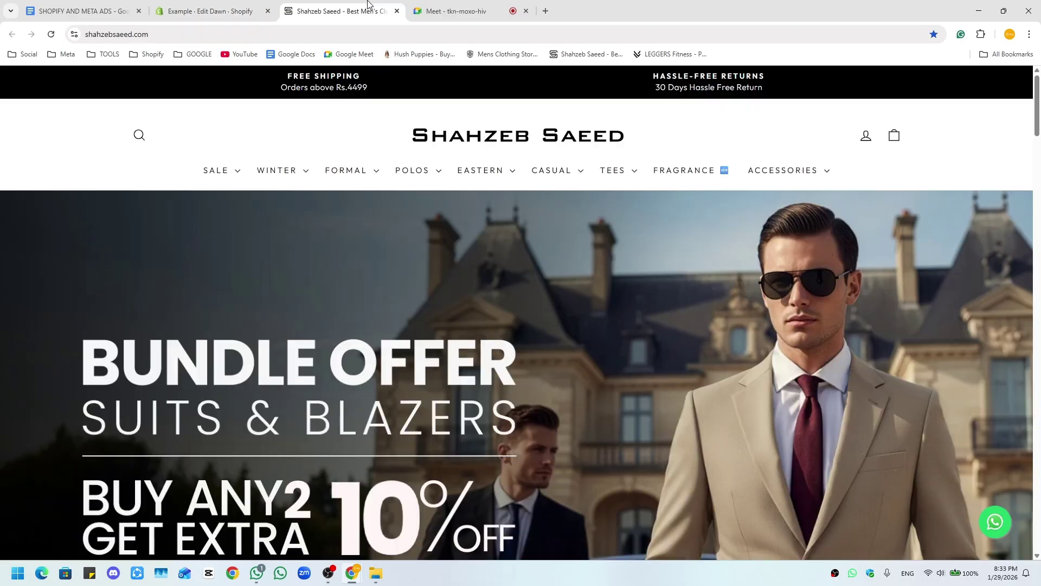
pyautogui.moveTo(510, 174)
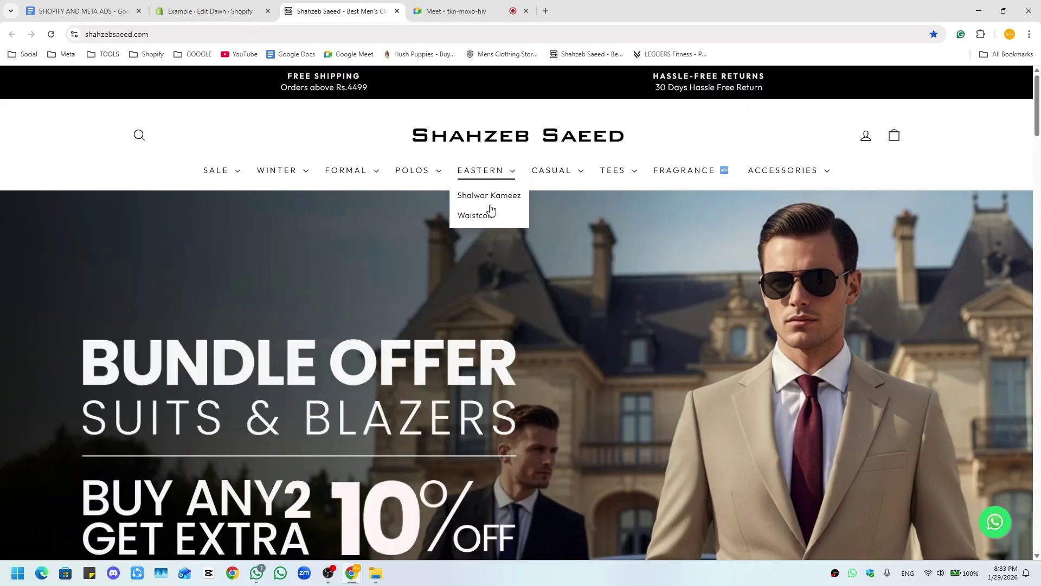
pyautogui.click(250, 6)
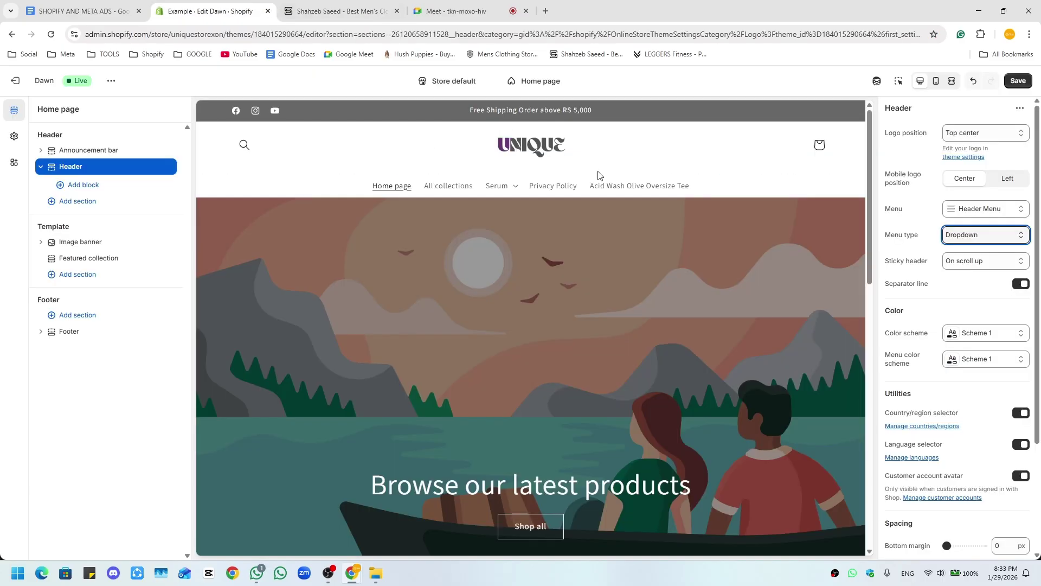
# - Try the Drawer menu type, open and close the drawer in the preview, and set the menu type back to Dropdown
pyautogui.click(983, 236)
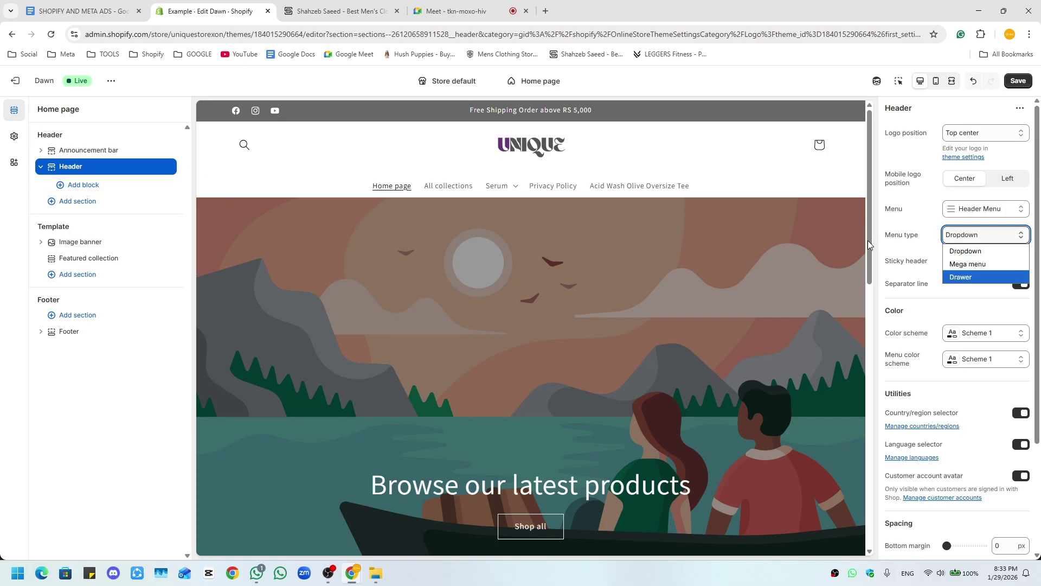
pyautogui.click(975, 275)
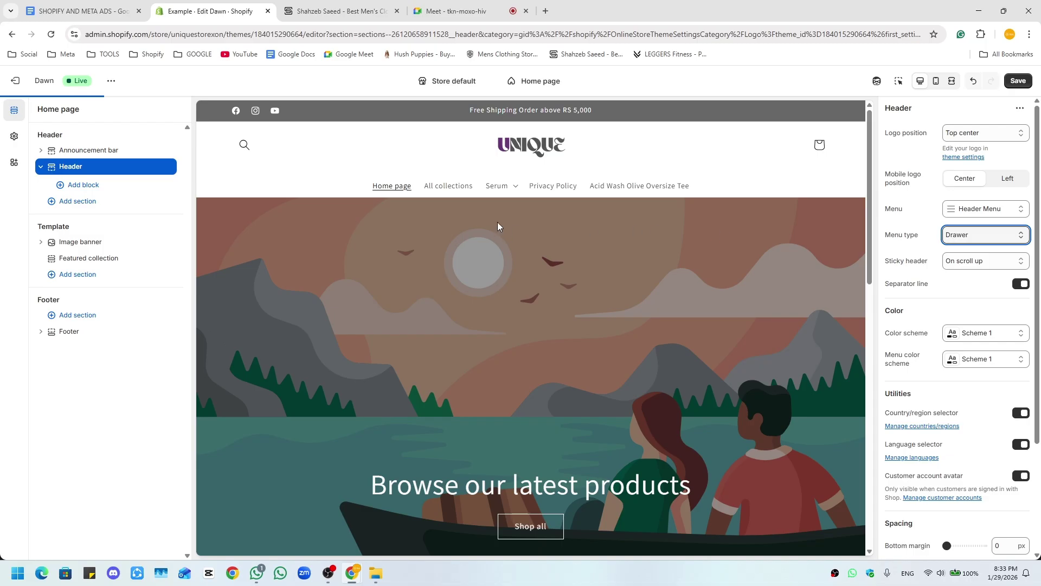
pyautogui.click(218, 148)
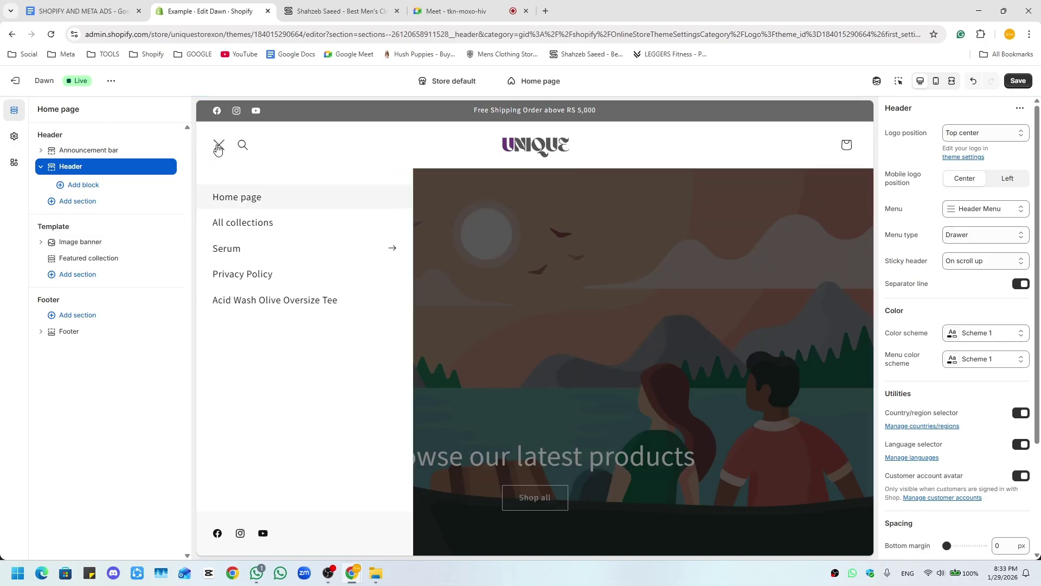
pyautogui.click(219, 148)
pyautogui.click(321, 6)
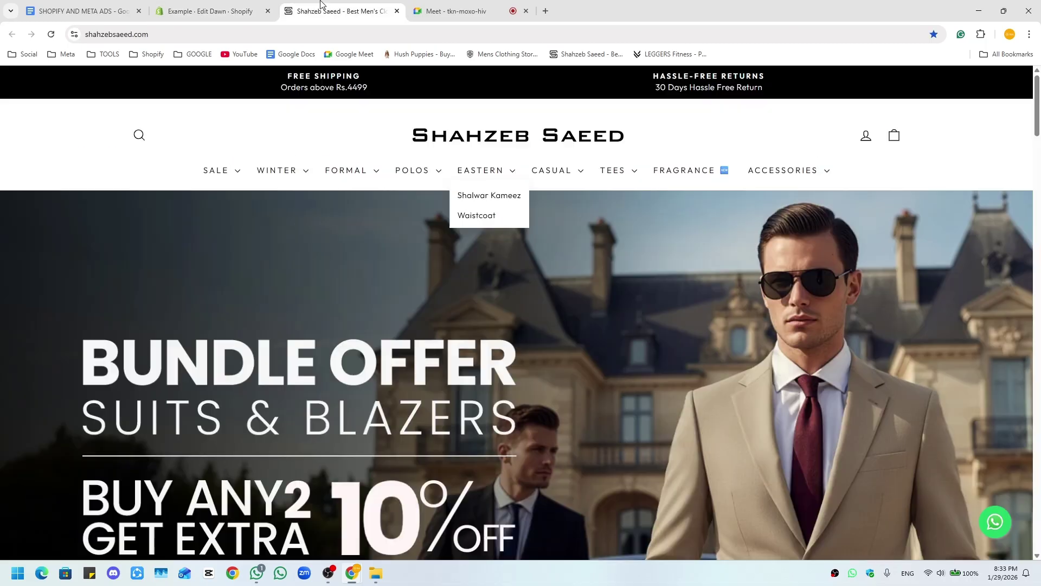
pyautogui.click(209, 10)
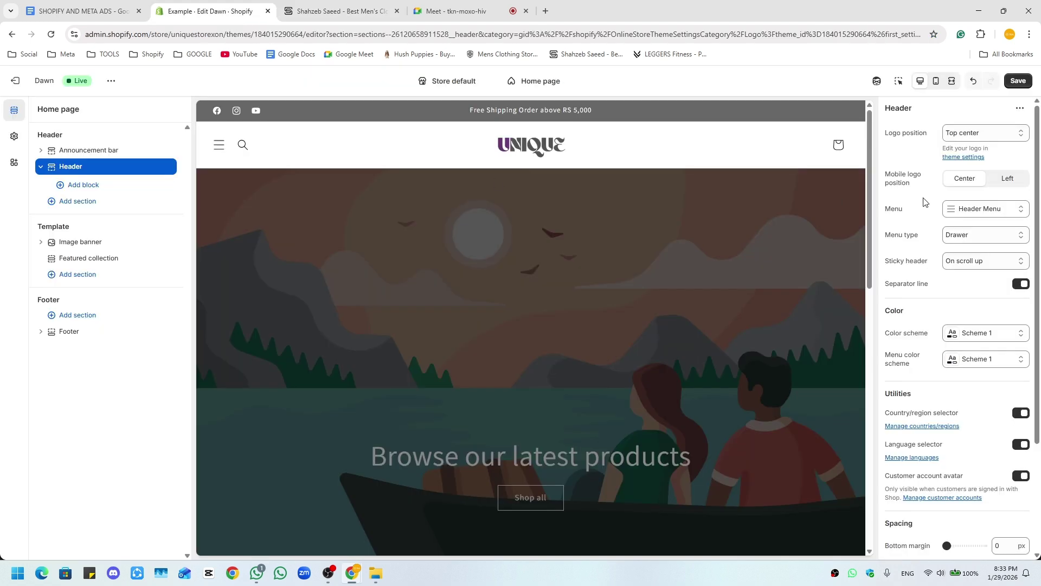
pyautogui.click(979, 242)
pyautogui.click(954, 250)
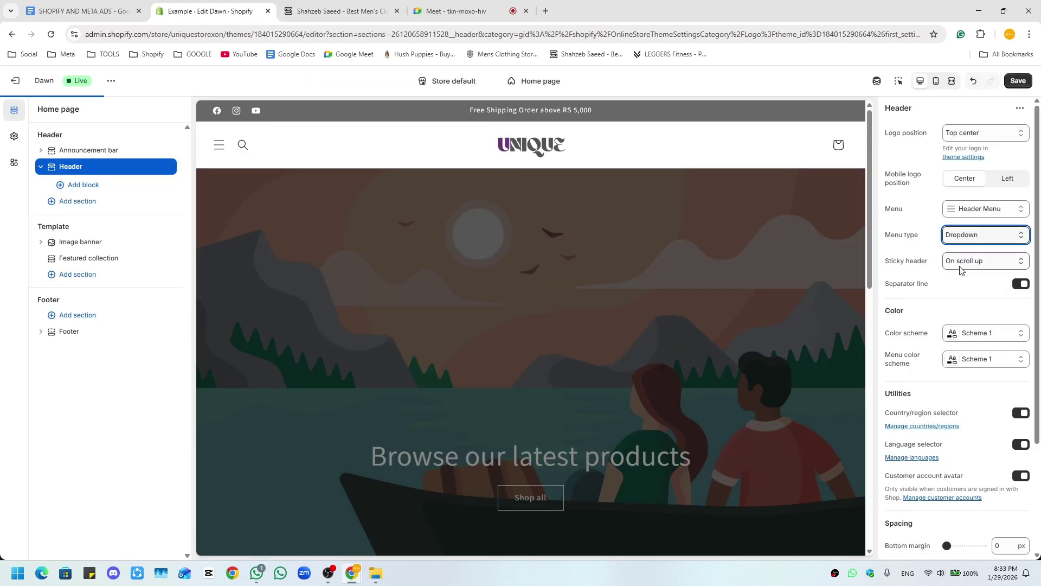
# - Check how the On scroll up sticky header behaves while the page preview moves down to the featured products
pyautogui.click(979, 266)
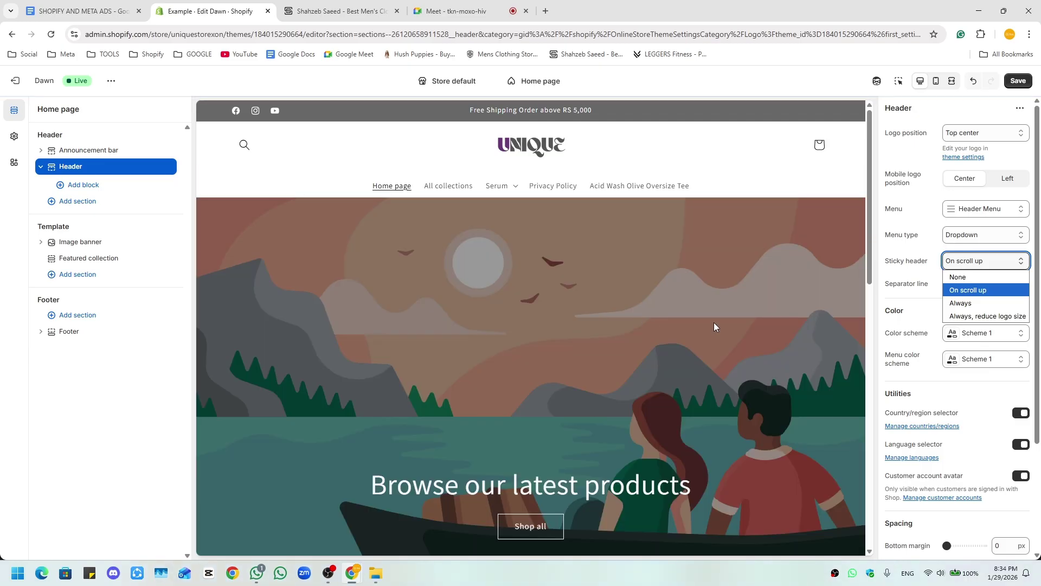
pyautogui.click(967, 291)
pyautogui.moveTo(871, 137); pyautogui.dragTo(879, 217)
pyautogui.scroll(-2, 623, 220)
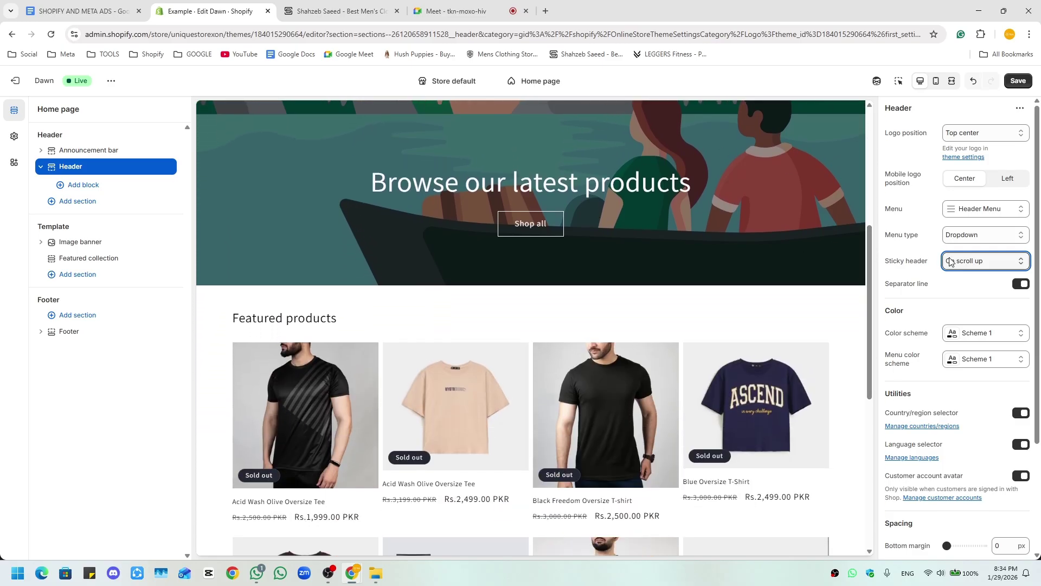
# - Try the sticky header options Always and Always, reduce logo size, testing each one in the page preview
pyautogui.click(965, 262)
pyautogui.click(968, 304)
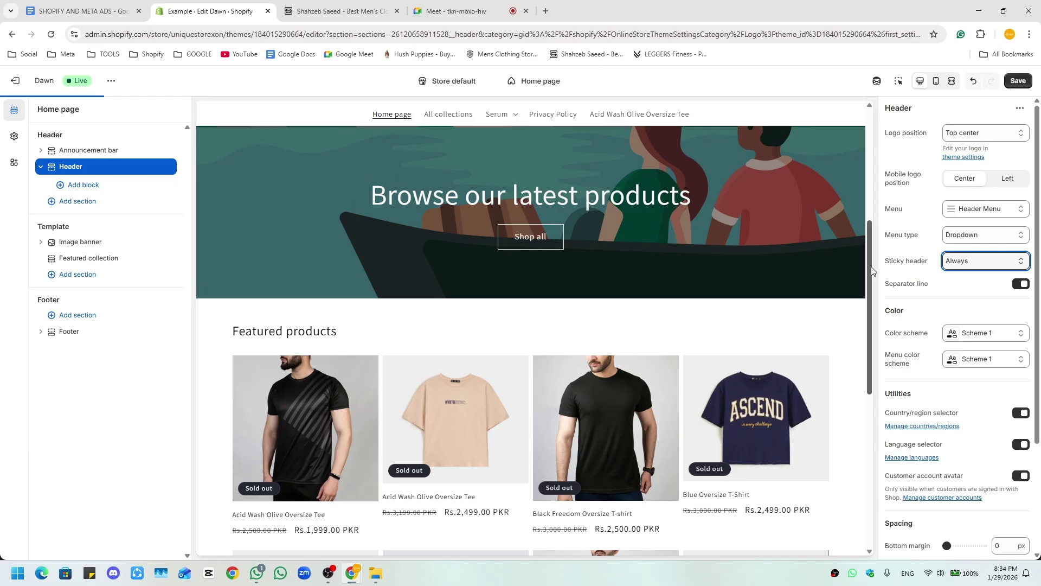
pyautogui.moveTo(871, 266); pyautogui.dragTo(879, 118)
pyautogui.click(978, 260)
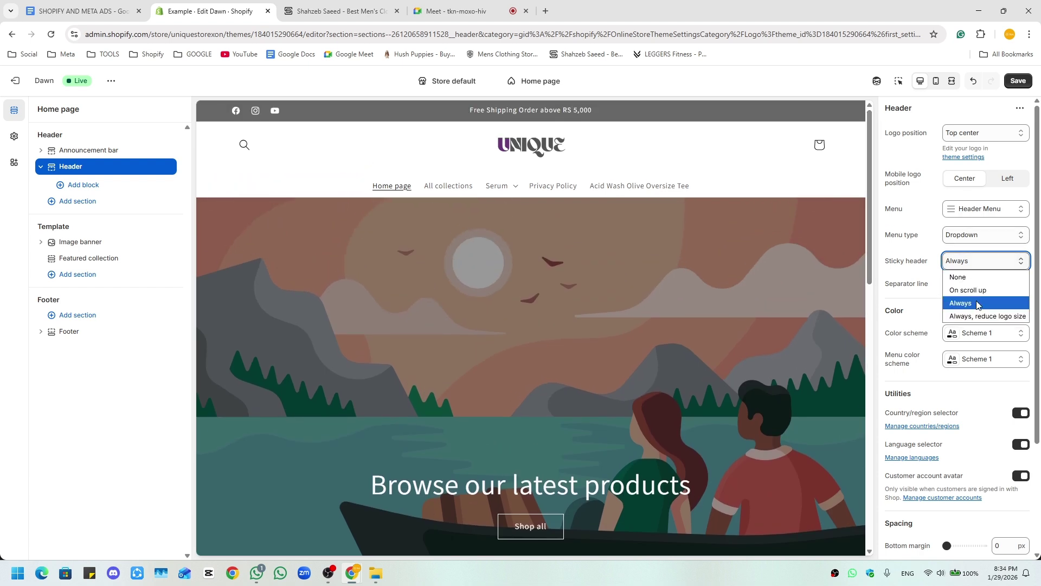
pyautogui.click(977, 312)
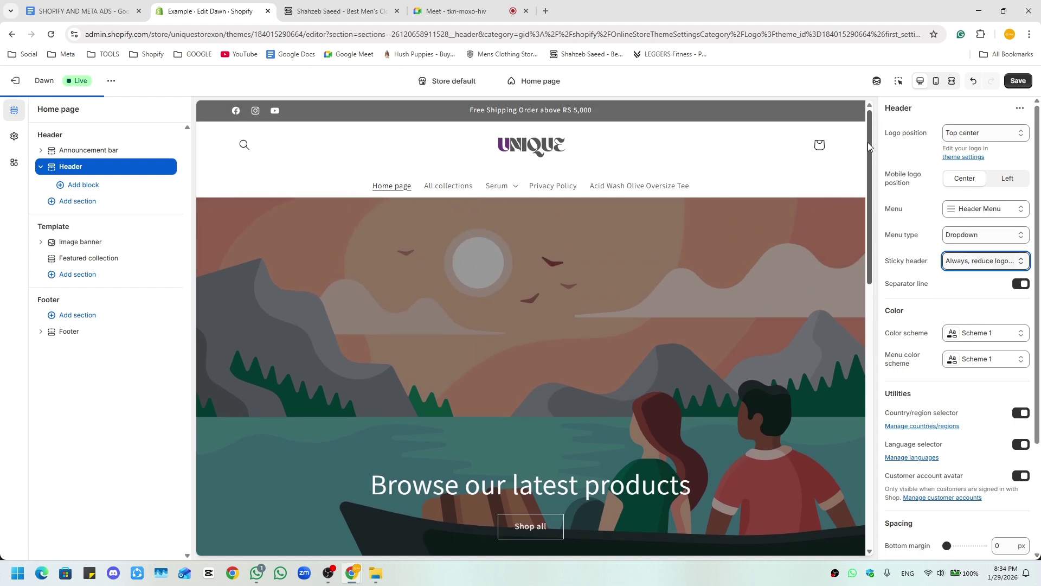
pyautogui.moveTo(868, 141)
pyautogui.mouseDown()
pyautogui.moveTo(870, 232)
pyautogui.moveTo(870, 130)
pyautogui.mouseUp()
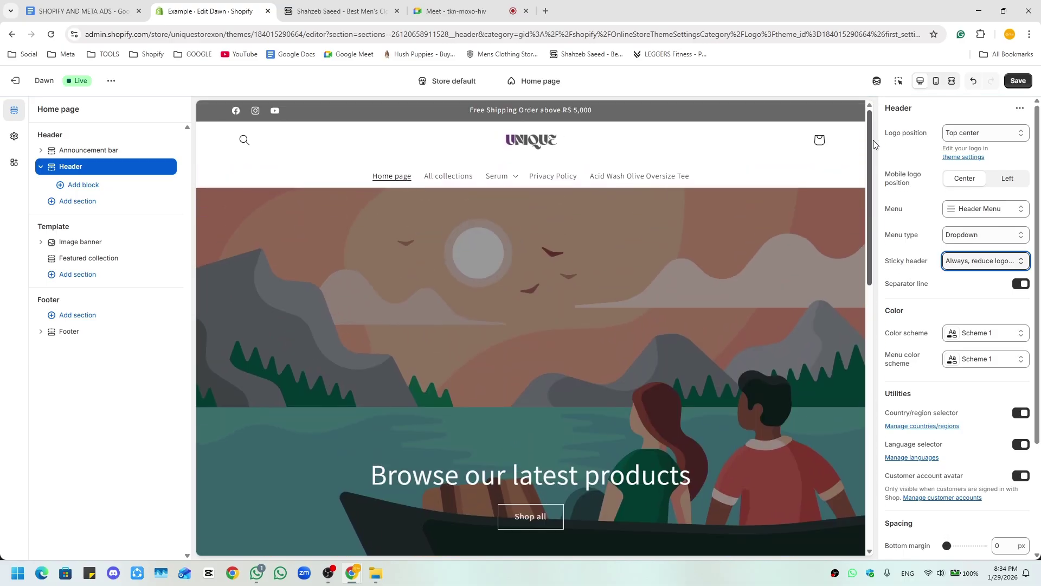
# - Check how the header behaves during scrolling on the reference menswear store and return to the theme editor
pyautogui.click(400, 8)
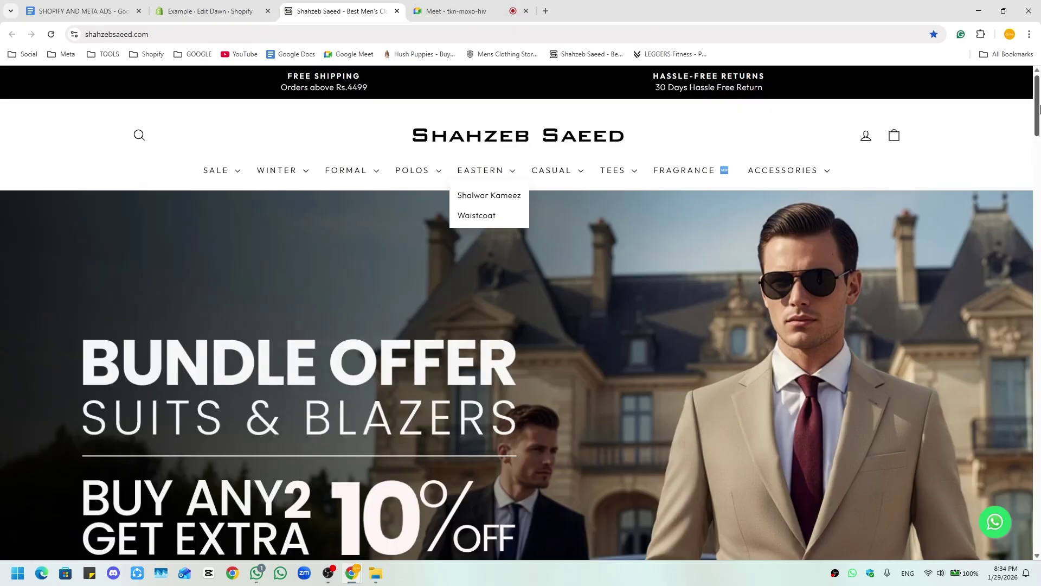
pyautogui.scroll(-4, 1040, 139)
pyautogui.scroll(-10, 1040, 139)
pyautogui.scroll(14, 1040, 139)
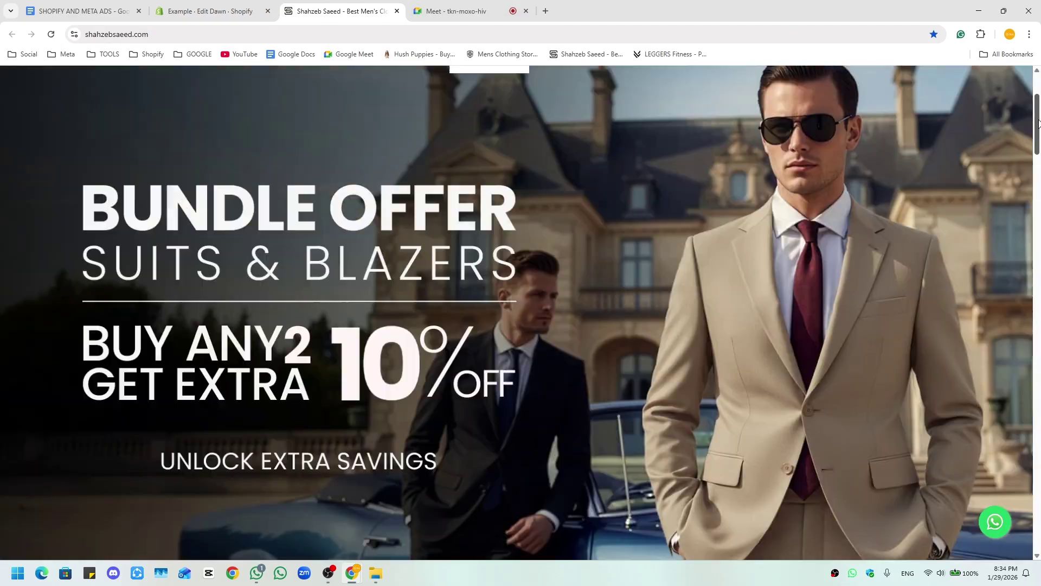
pyautogui.hotkey('ctrl', '1')
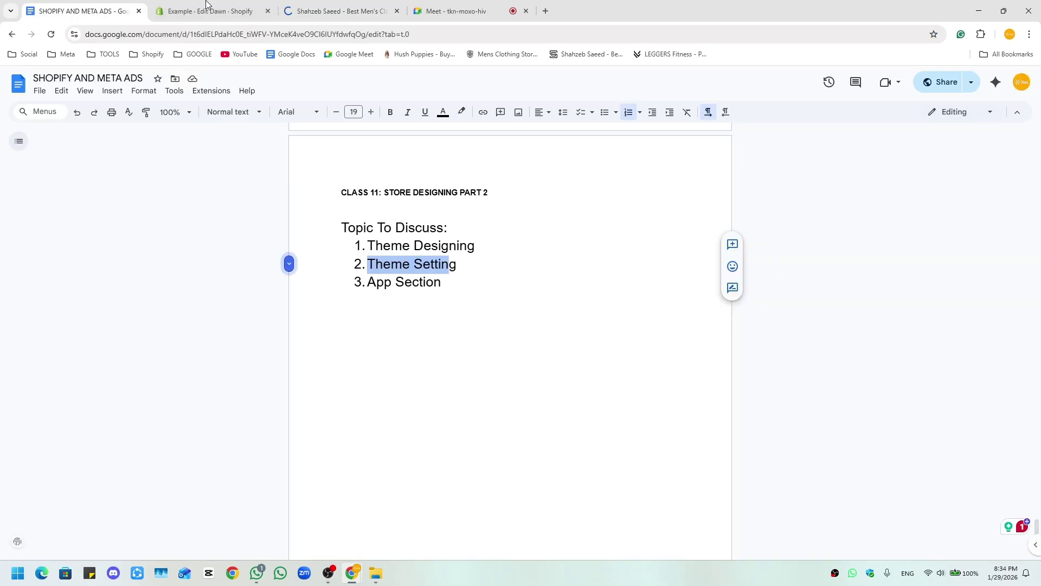
pyautogui.hotkey('ctrl', '2')
# - Set the sticky header to On scroll up and compare the preview with the reference store
pyautogui.click(957, 261)
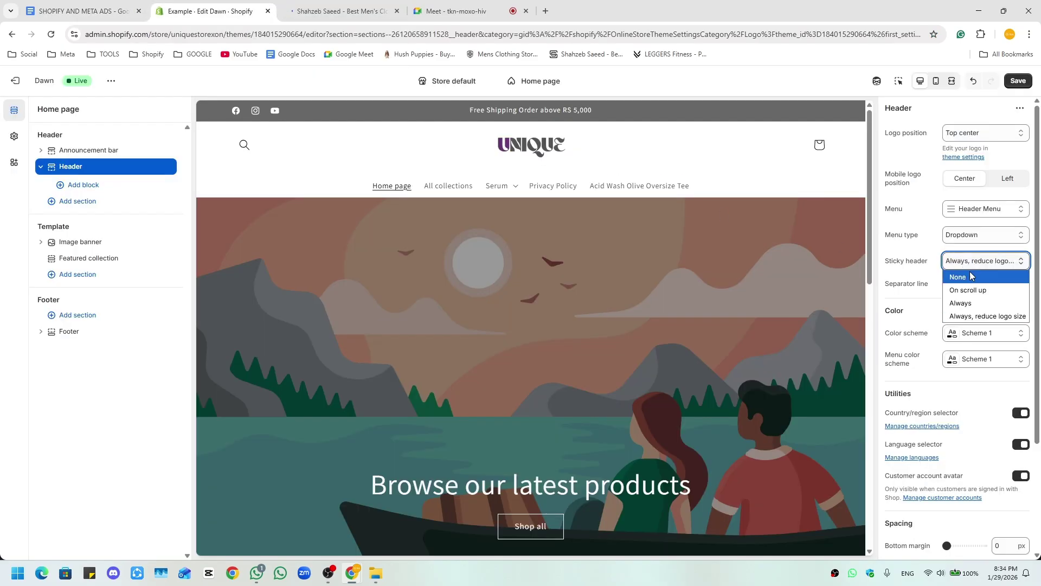
pyautogui.click(971, 291)
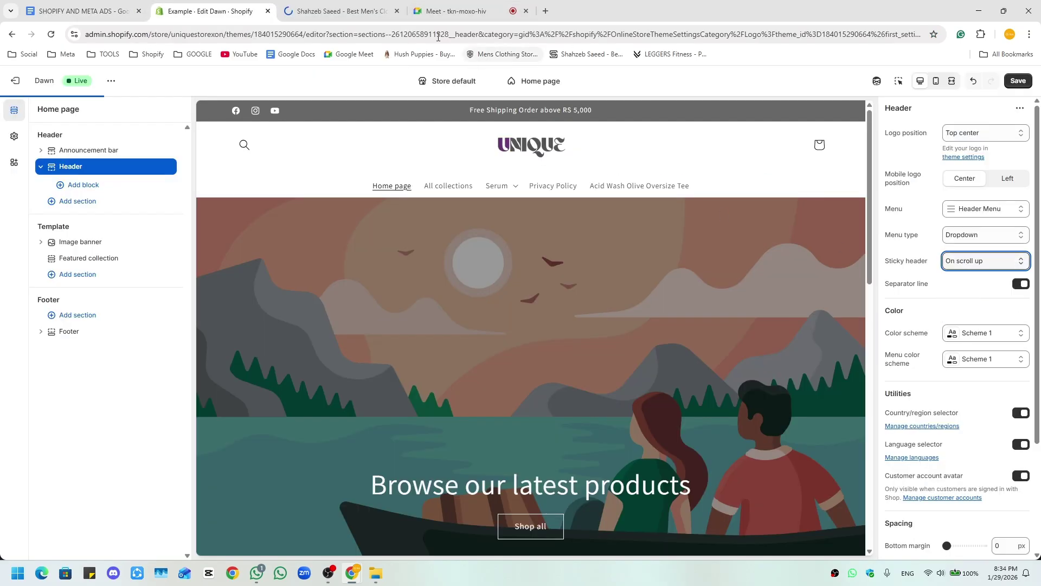
pyautogui.click(290, 14)
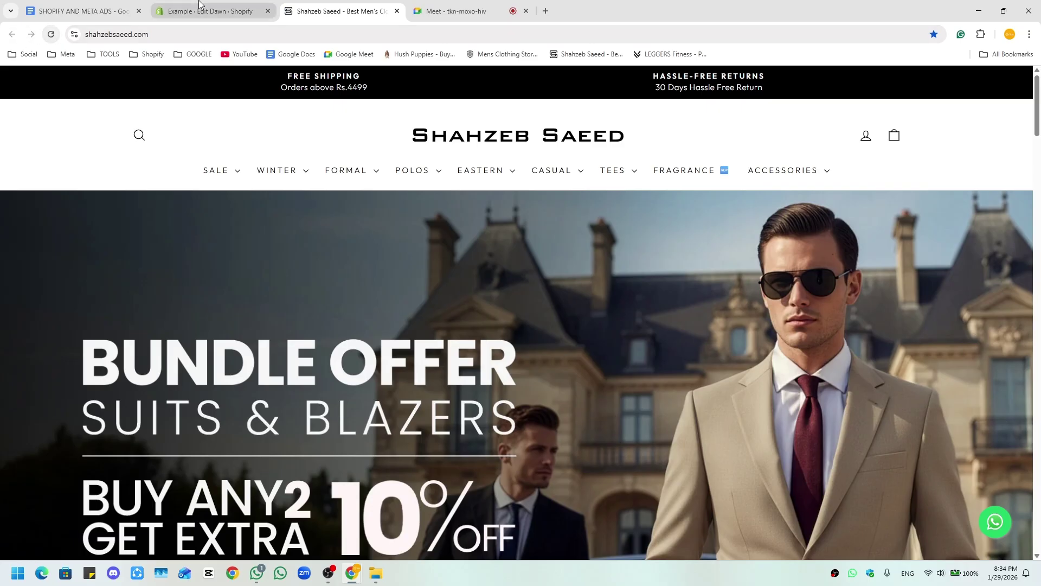
pyautogui.click(212, 11)
pyautogui.scroll(-5, 820, 220)
pyautogui.scroll(5, 820, 220)
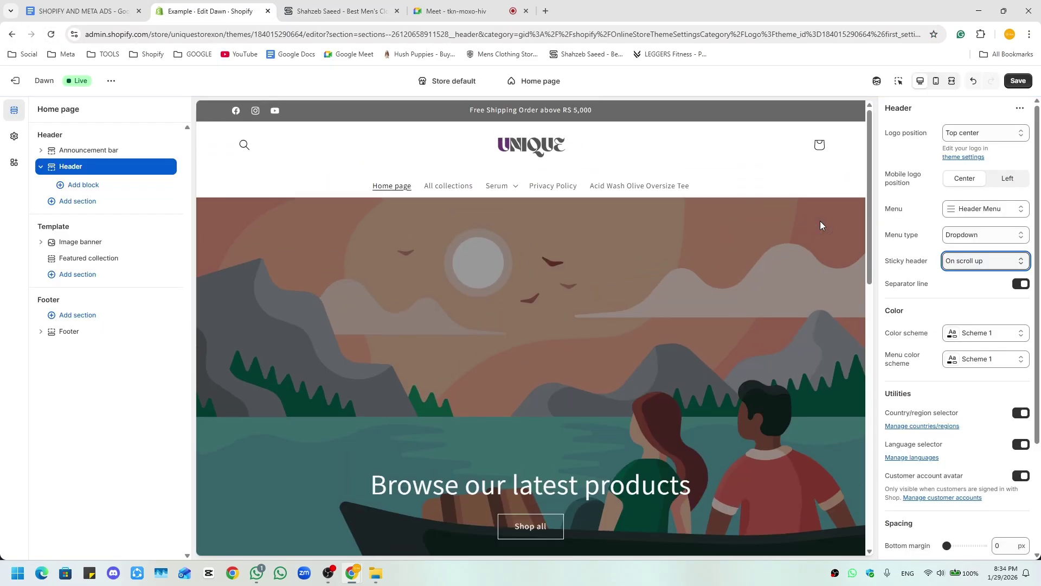
# - Turn off the header's separator line
pyautogui.click(1022, 286)
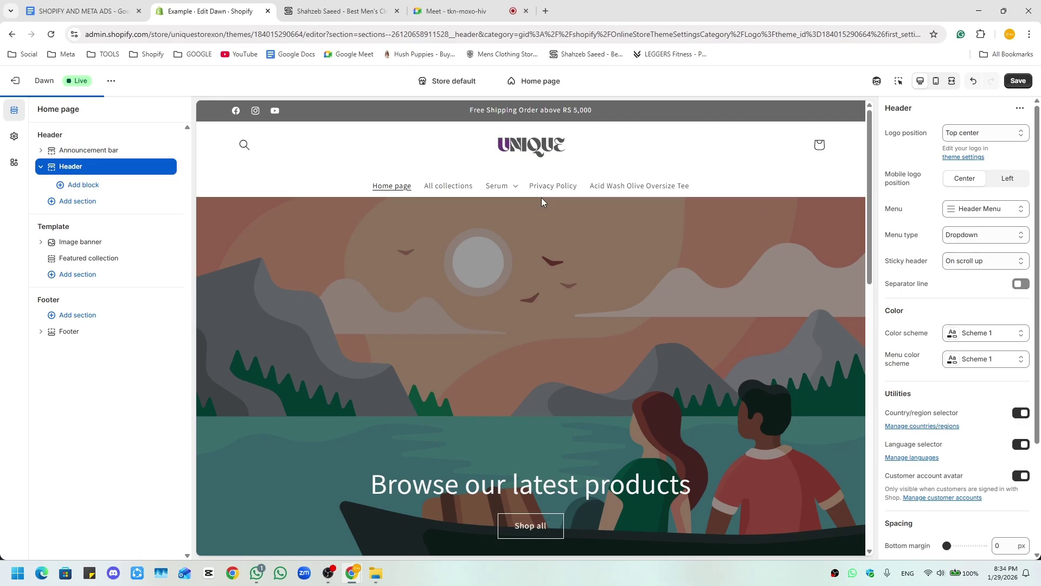
pyautogui.click(1020, 287)
# - Try Scheme 5 as the menu color scheme with the Serum submenu expanded and set it back to Scheme 1
pyautogui.scroll(-3, 915, 311)
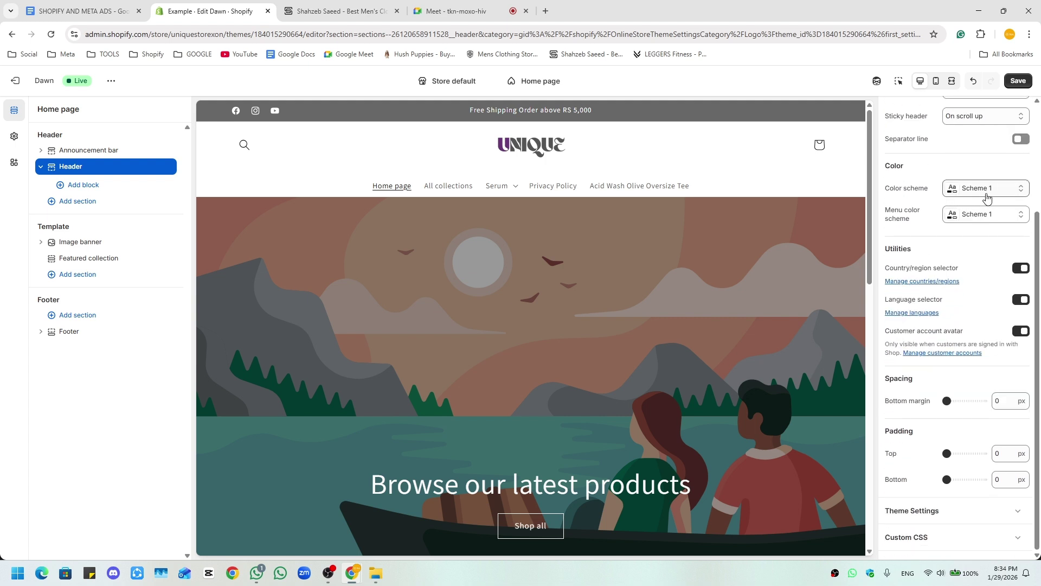
pyautogui.click(974, 217)
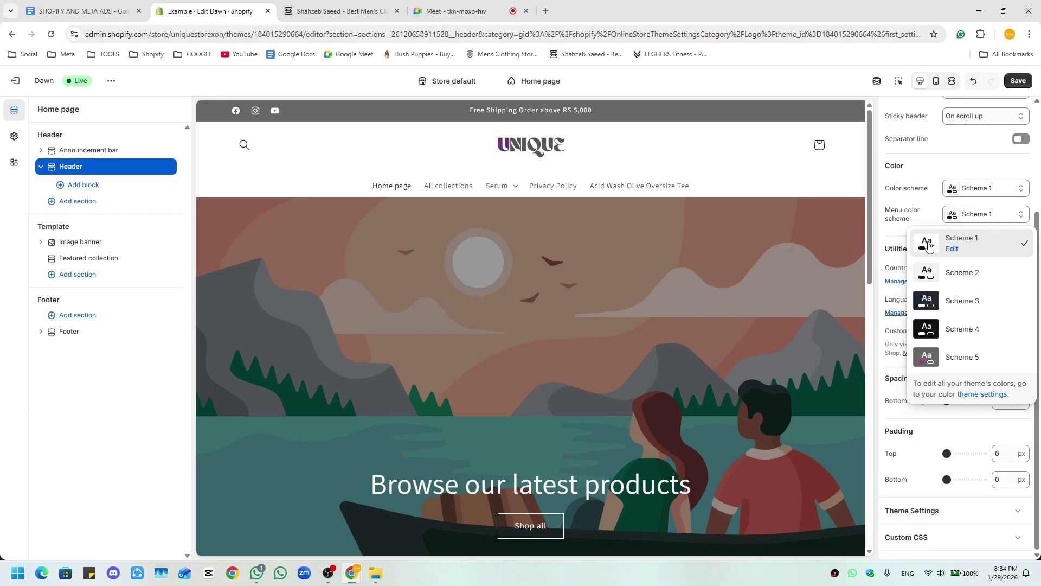
pyautogui.click(960, 357)
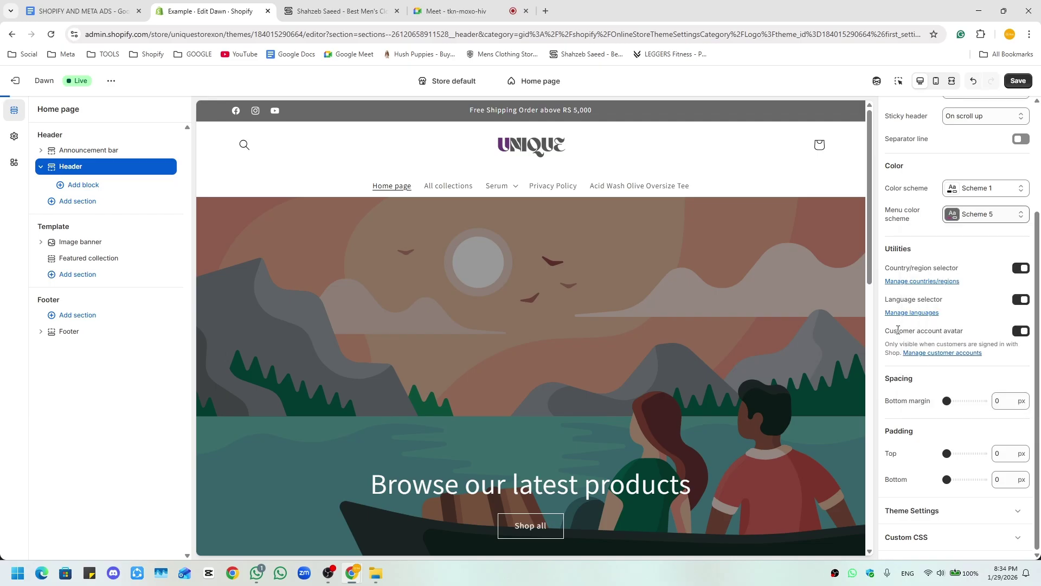
pyautogui.click(511, 187)
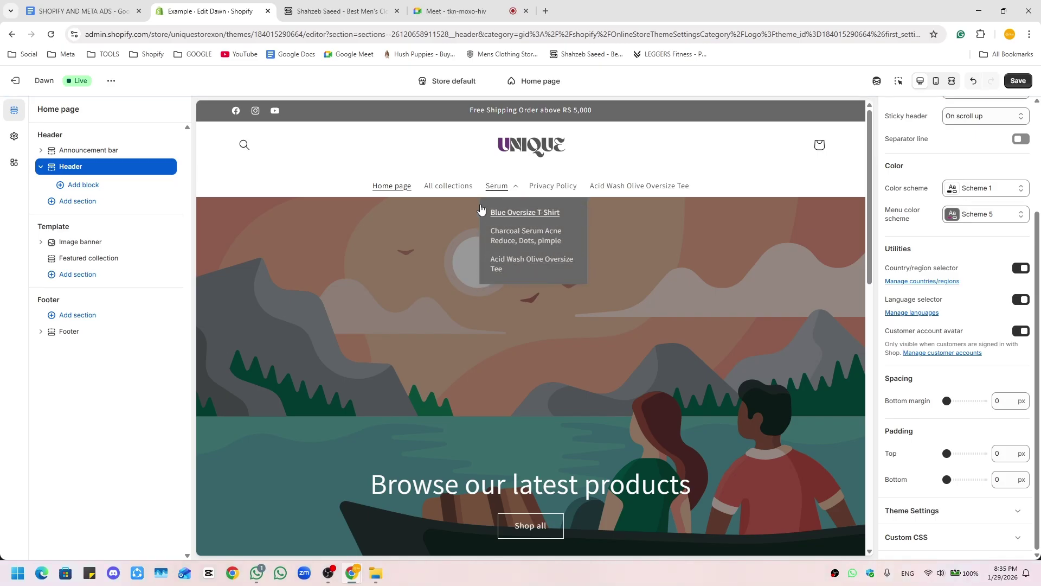
pyautogui.click(976, 214)
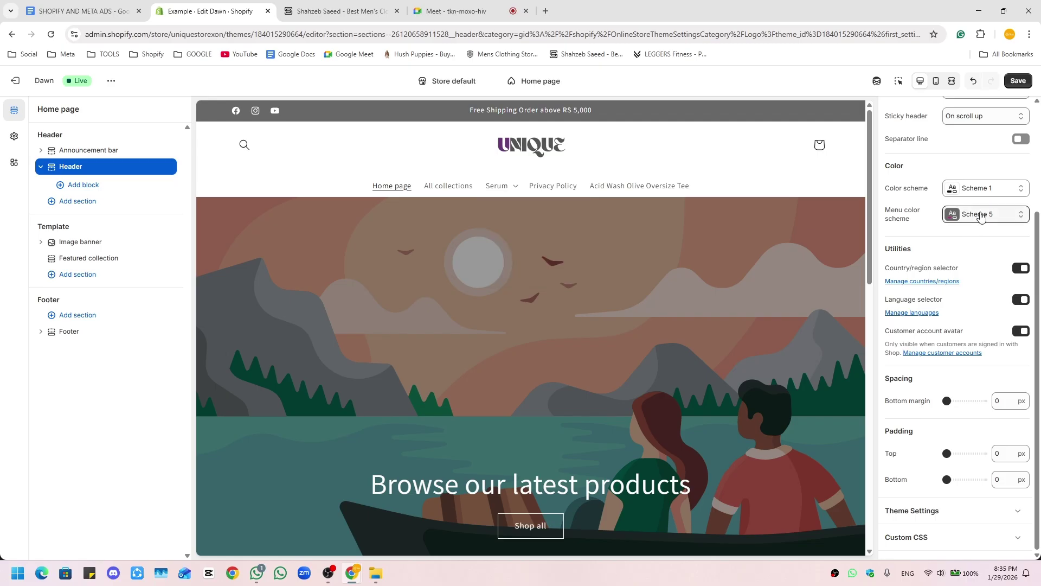
pyautogui.click(929, 244)
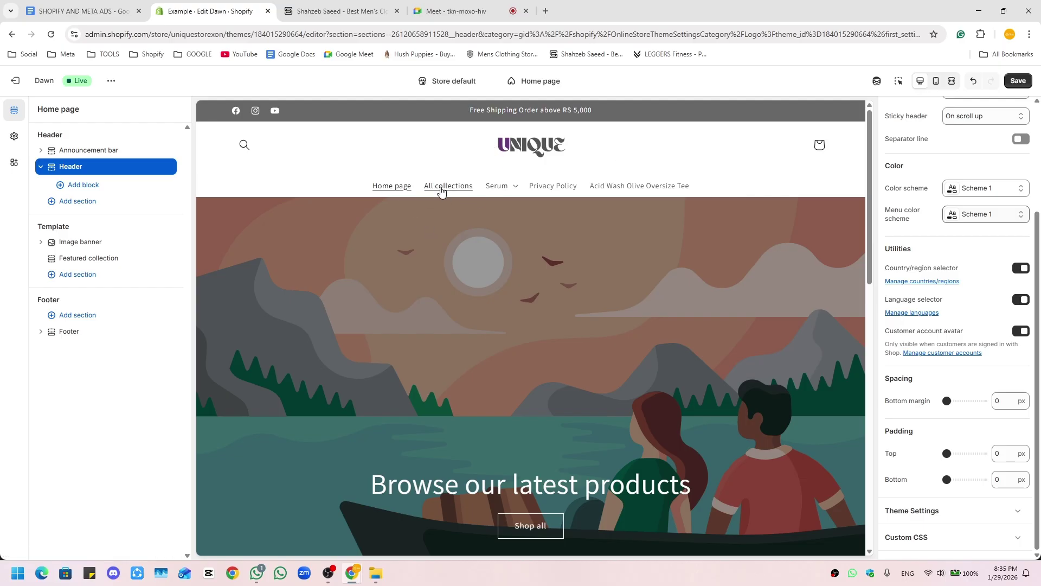
# - Set the headings font to Helvetica Bold in the theme's typography settings
pyautogui.click(14, 136)
pyautogui.click(85, 135)
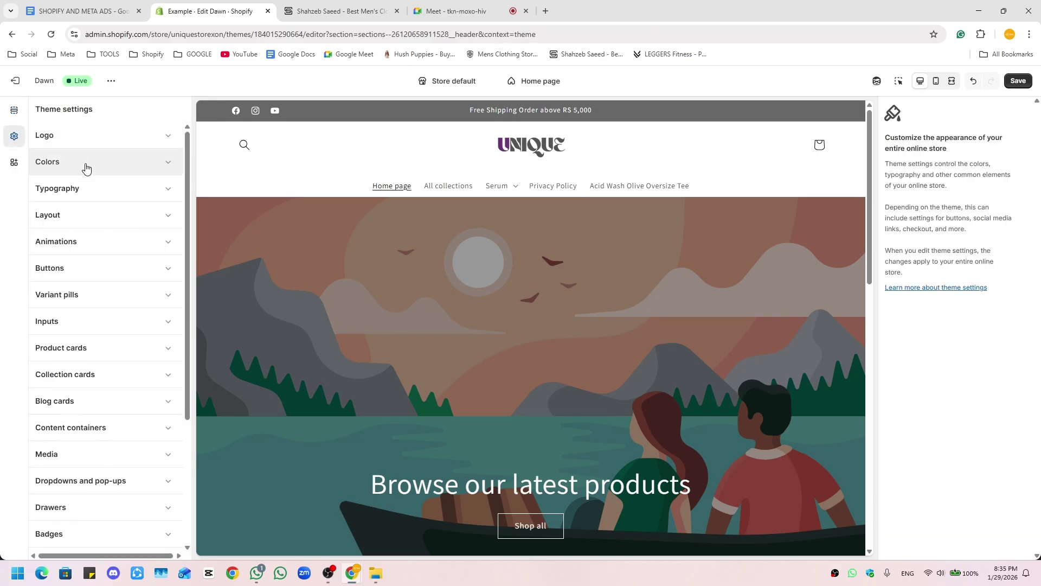
pyautogui.click(75, 191)
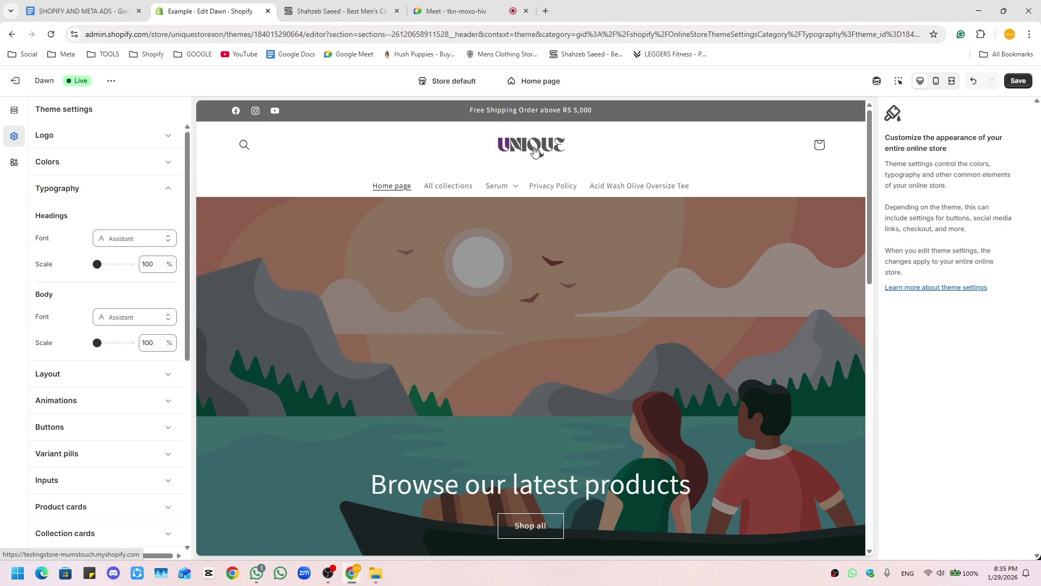
pyautogui.click(150, 241)
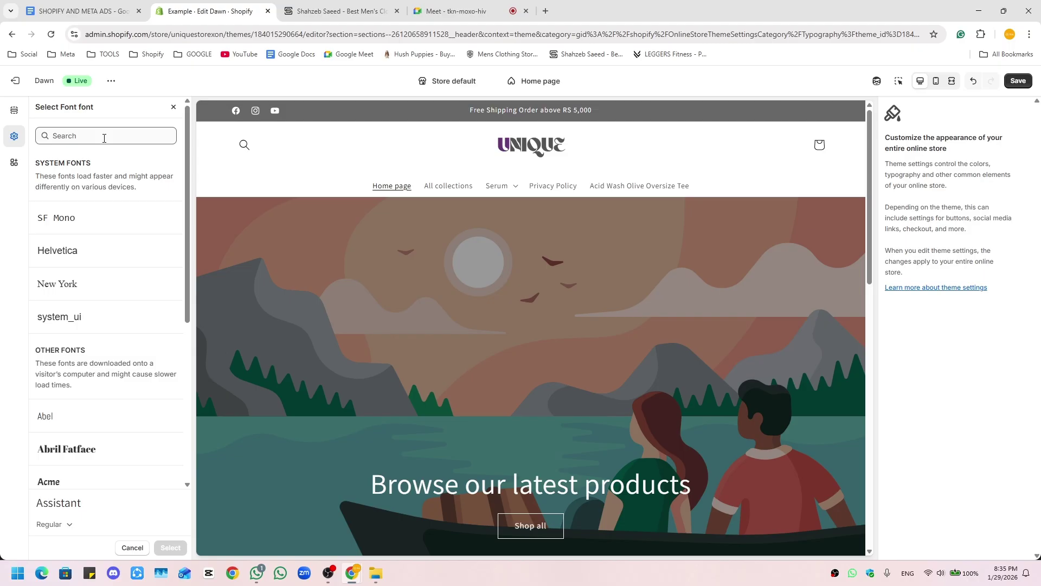
pyautogui.click(86, 256)
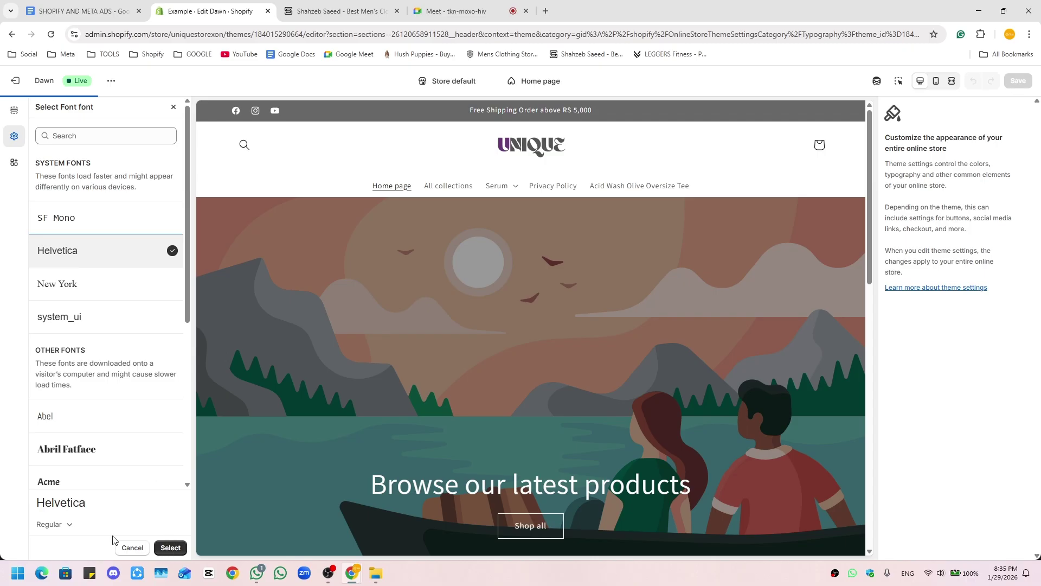
pyautogui.click(68, 532)
pyautogui.click(57, 492)
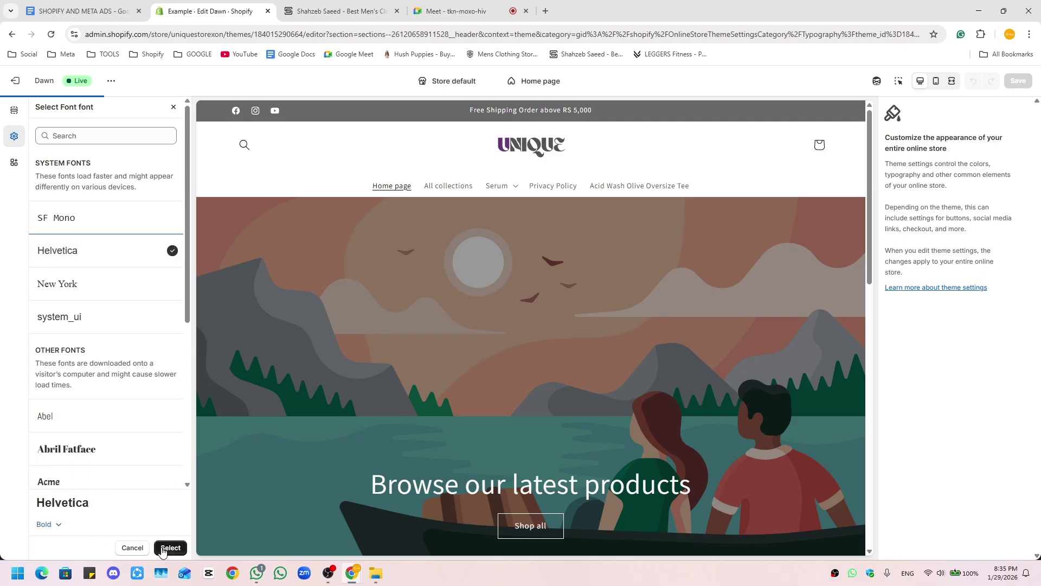
pyautogui.click(170, 548)
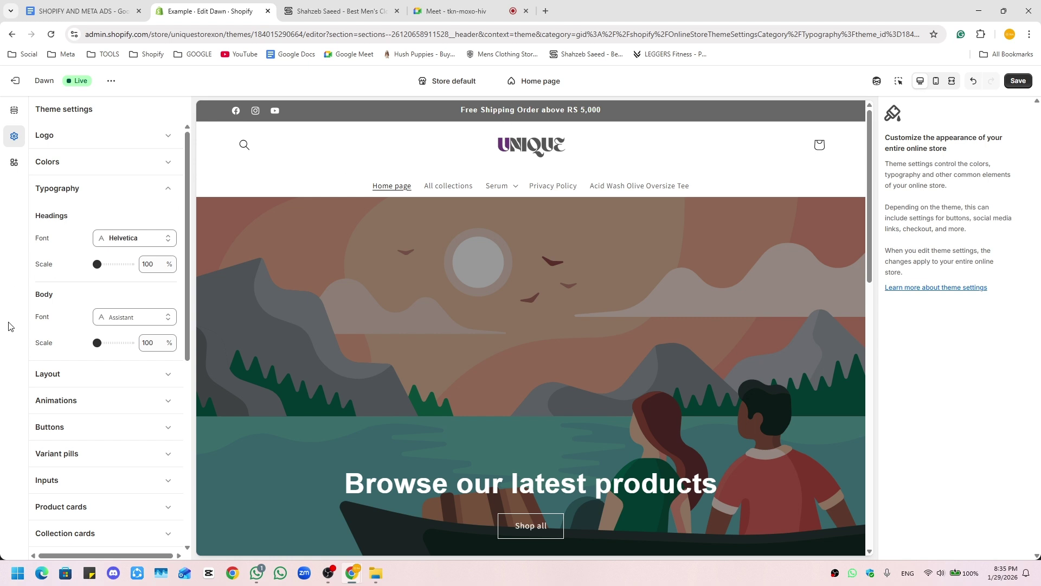
# - Set the body font to Helvetica
pyautogui.click(125, 317)
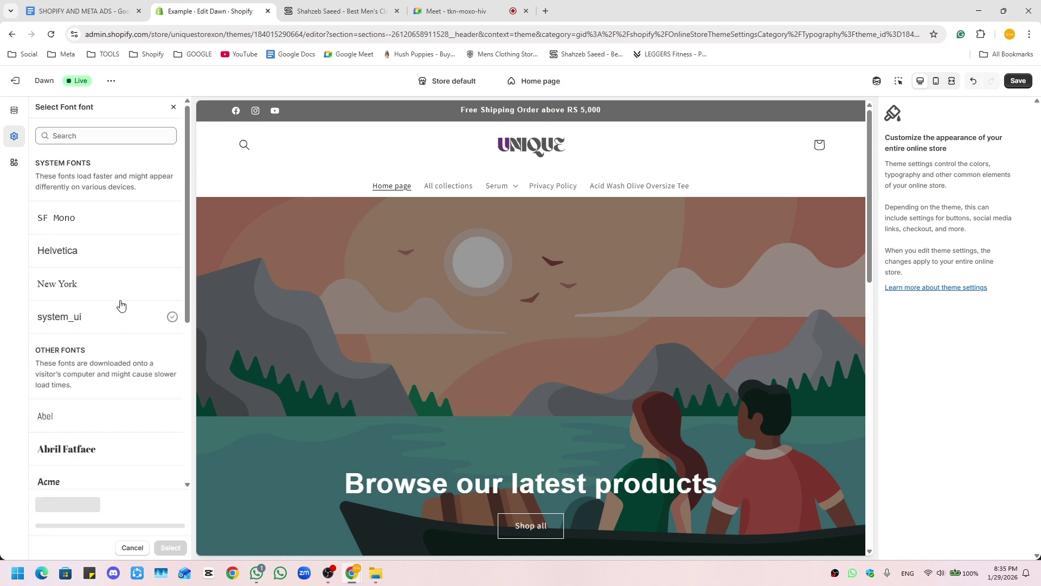
pyautogui.click(76, 250)
pyautogui.click(171, 547)
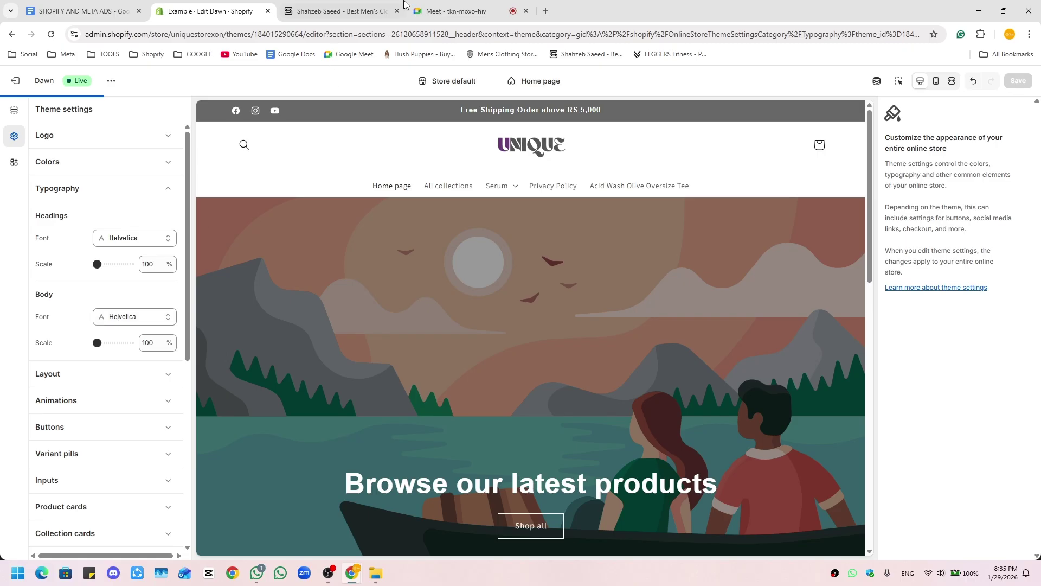
# - Switch to Google Meet, admit the waiting participant, and return to the theme editor with the floating meeting window closed
pyautogui.click(451, 11)
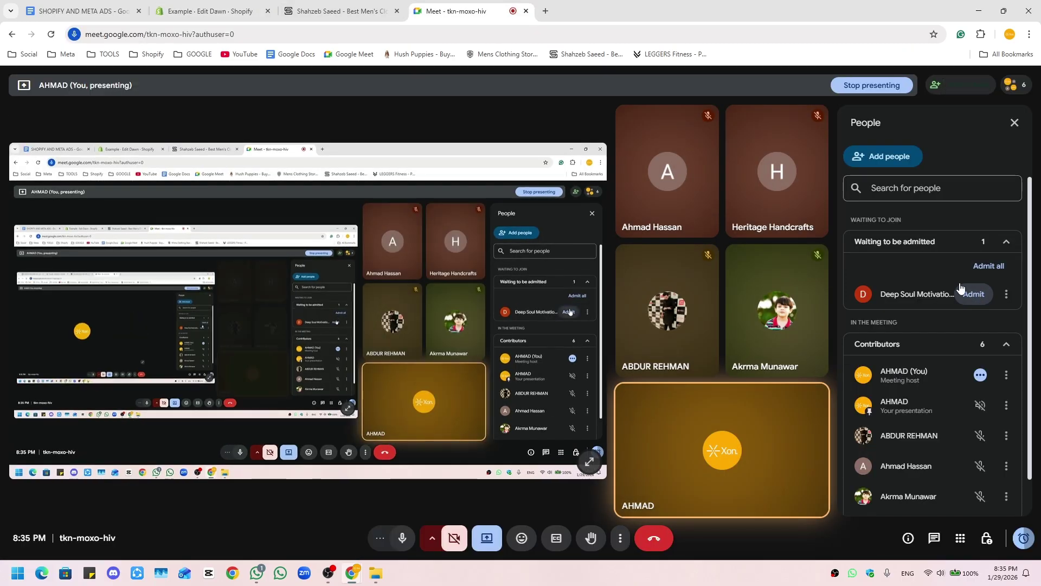
pyautogui.click(212, 8)
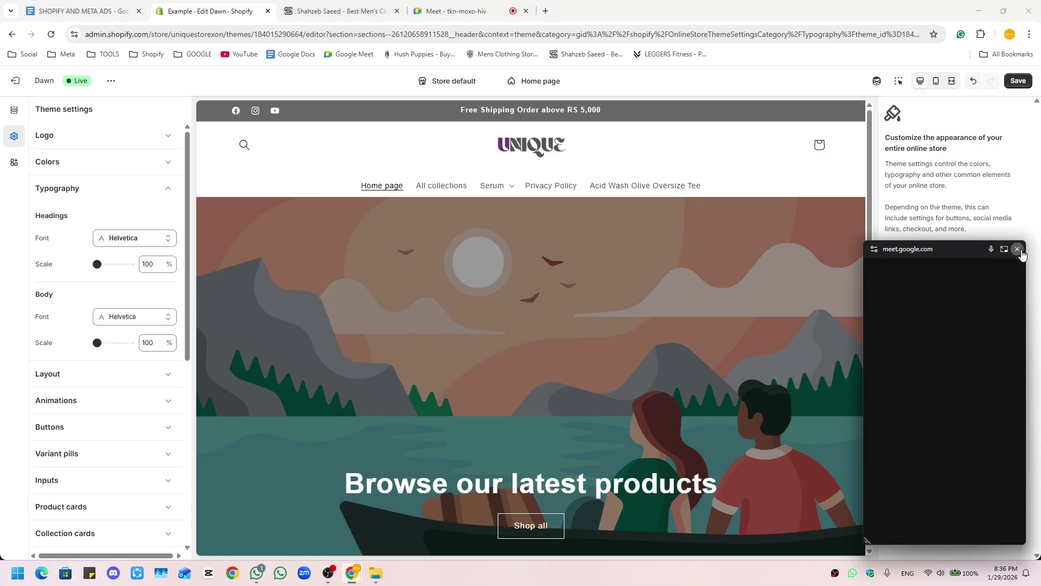
pyautogui.click(1017, 248)
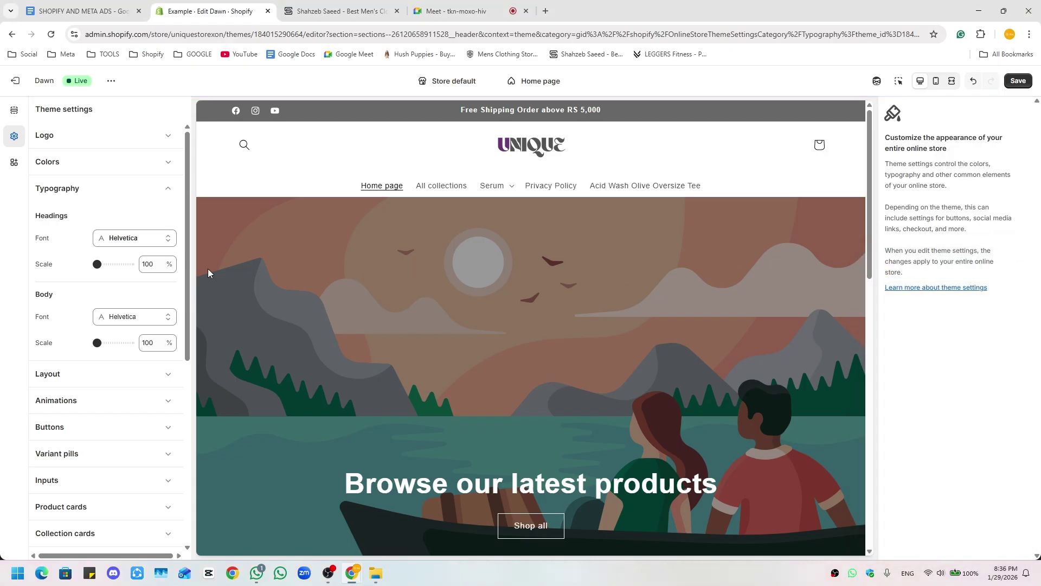
# - Collapse the Typography settings and expand the Layout section of the theme settings
pyautogui.click(98, 264)
pyautogui.click(81, 188)
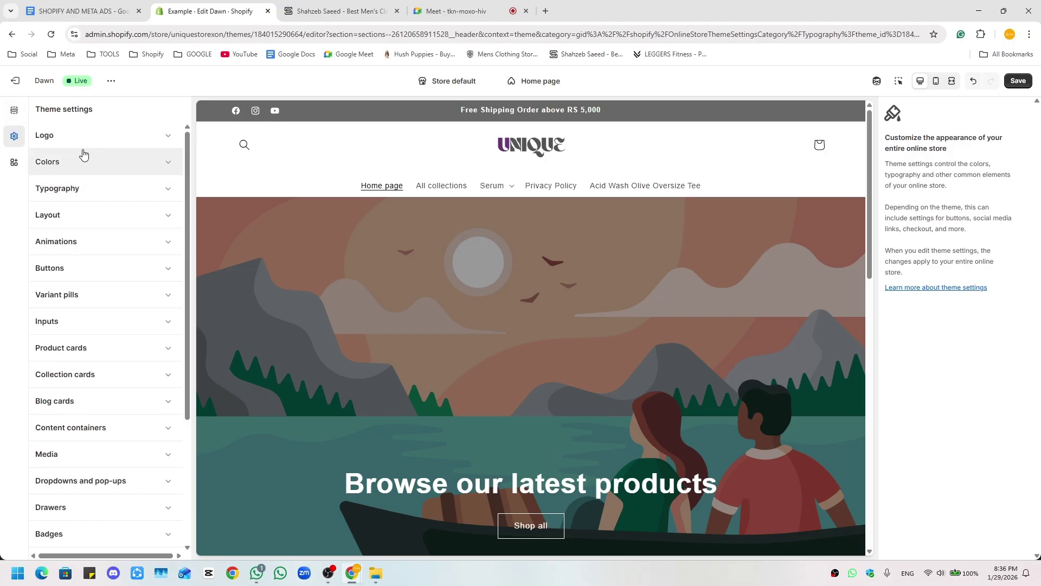
pyautogui.click(94, 219)
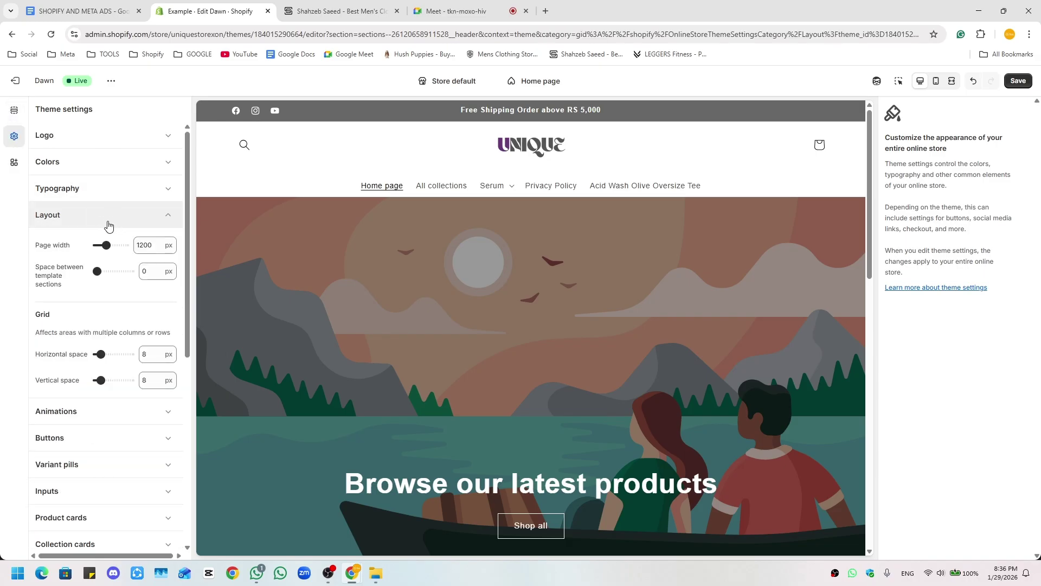
pyautogui.scroll(-7, 106, 266)
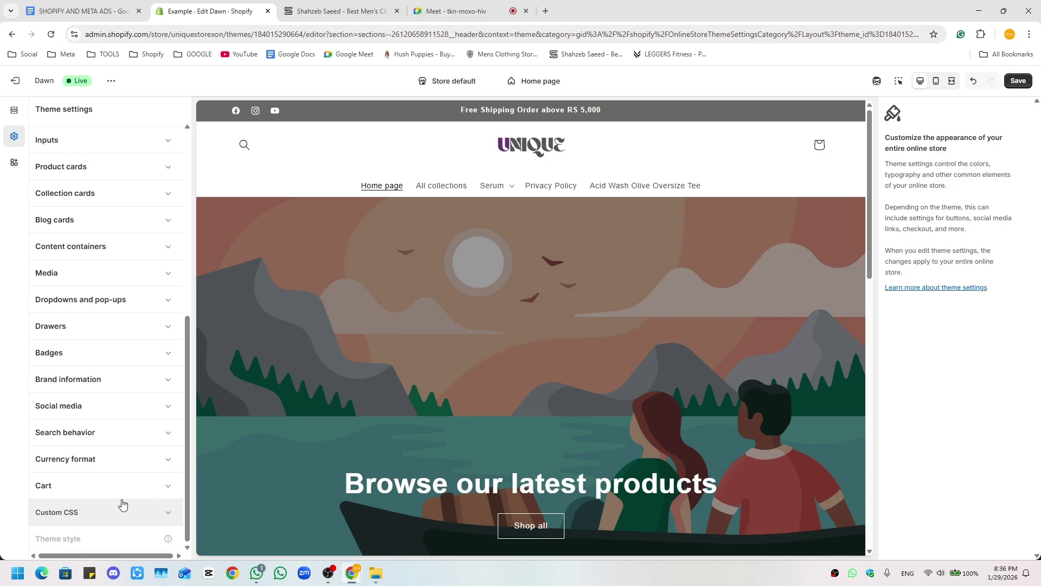
pyautogui.scroll(7, 122, 472)
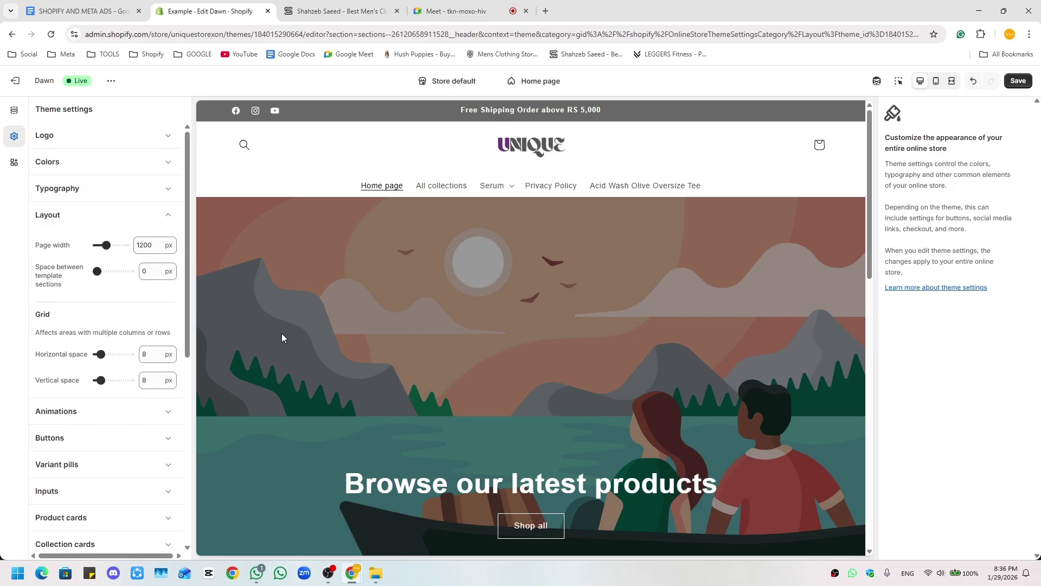
# - Check the home page and its featured products in the full-width preview
pyautogui.click(951, 81)
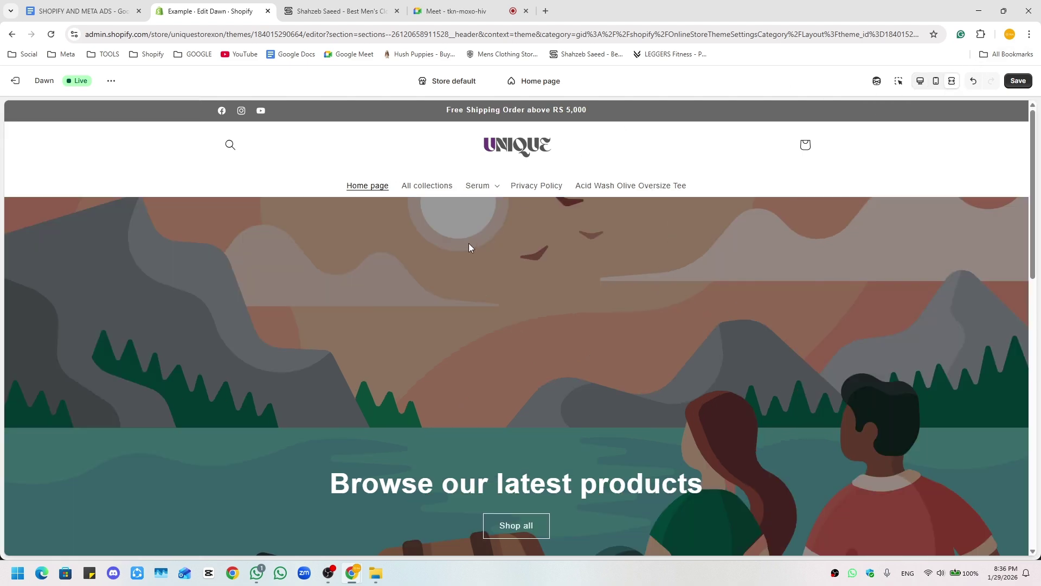
pyautogui.scroll(-15, 435, 269)
pyautogui.scroll(15, 434, 273)
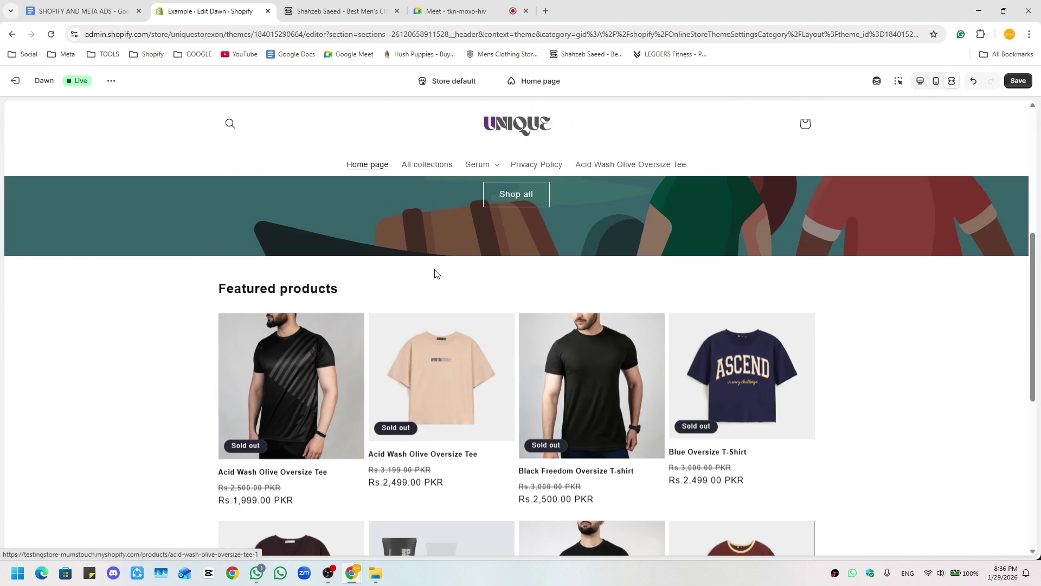
pyautogui.click(922, 82)
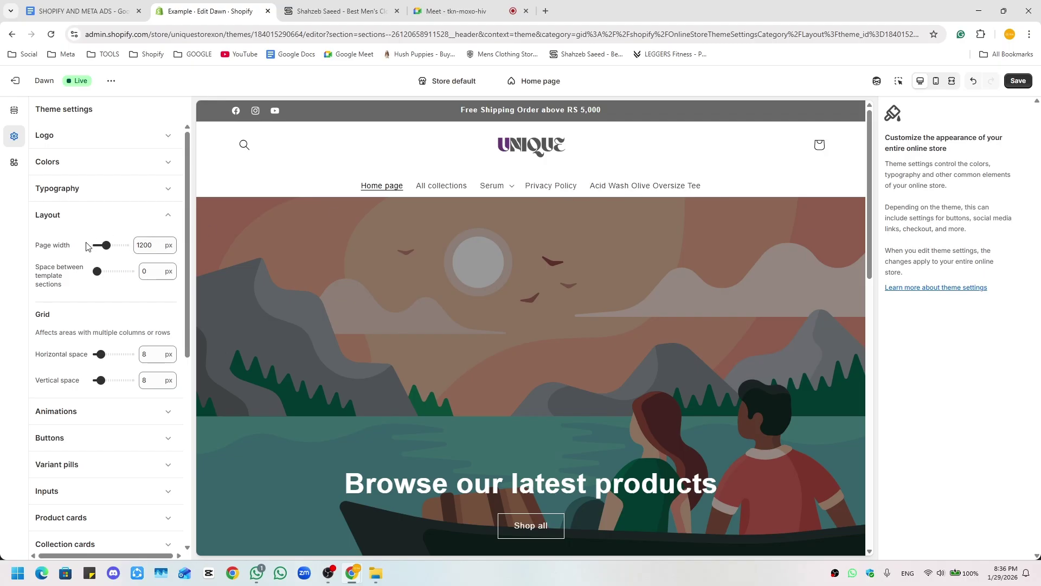
# - Try a page width of 1000 px and check the featured products in the full-width preview
pyautogui.moveTo(107, 245); pyautogui.dragTo(98, 245)
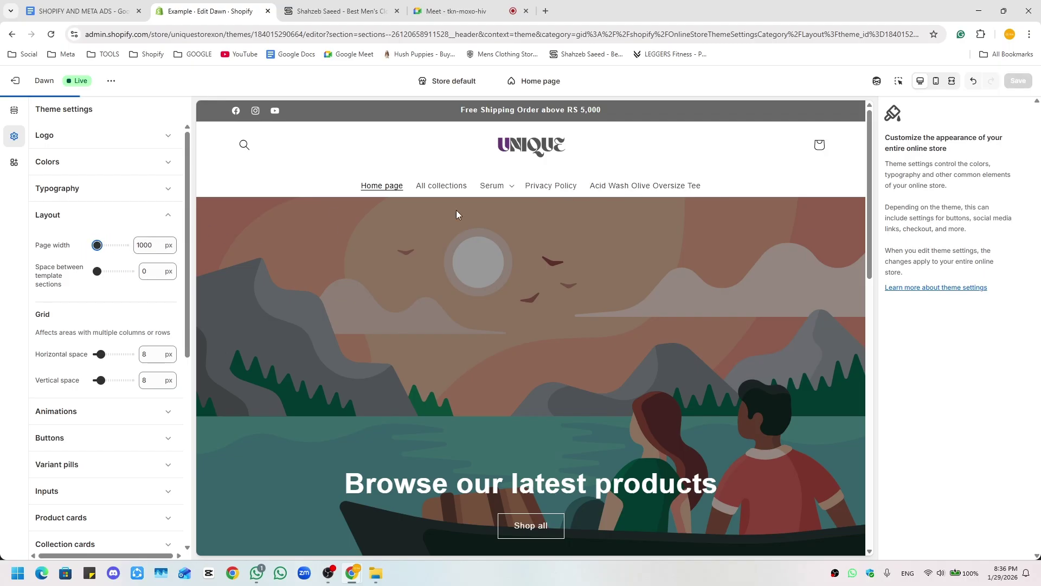
pyautogui.click(952, 81)
pyautogui.scroll(-8, 112, 395)
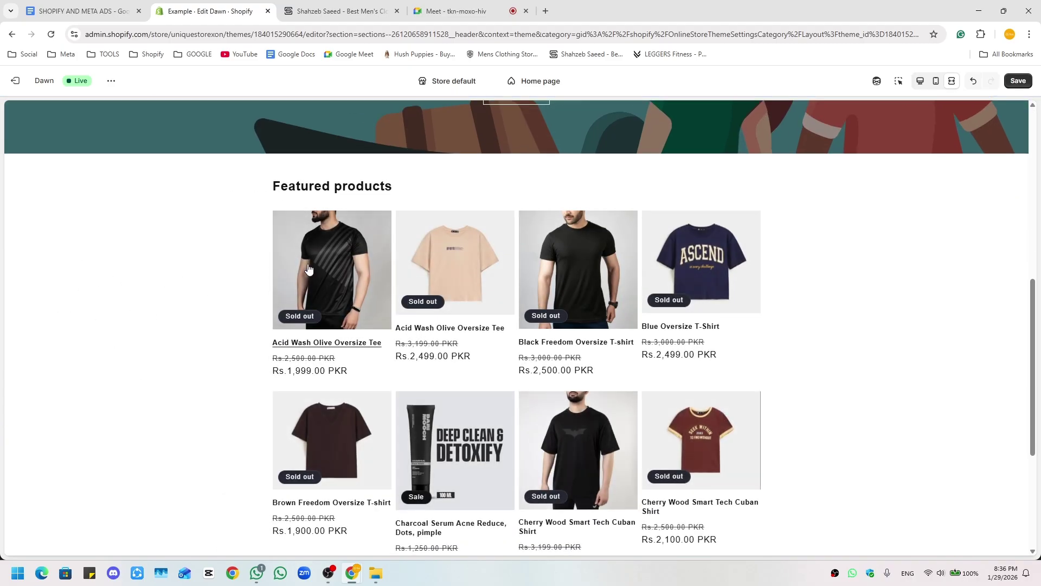
pyautogui.click(920, 81)
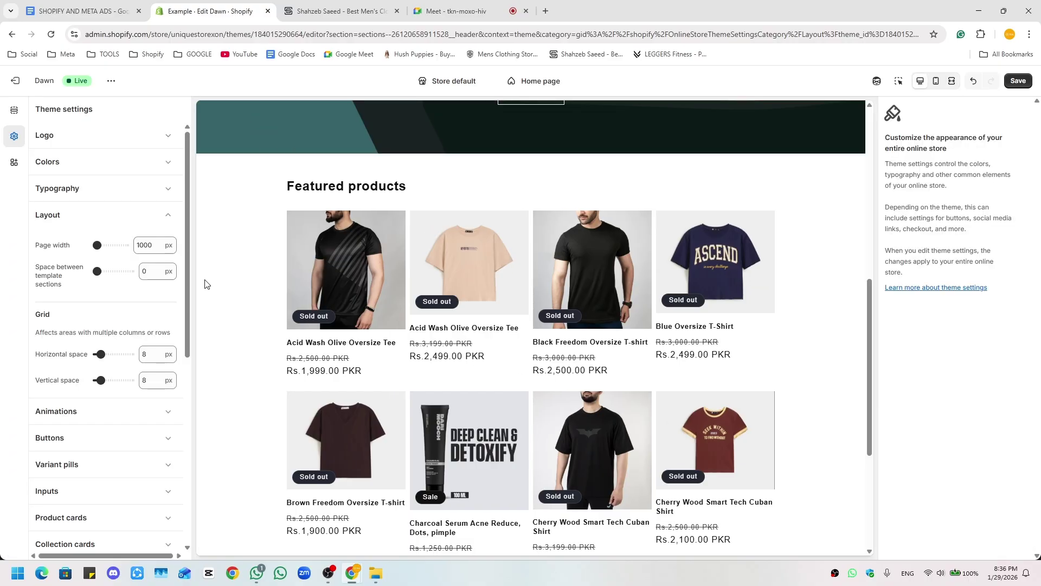
# - Set the page width to 1600 px and check the featured products in the full-width preview
pyautogui.moveTo(97, 243); pyautogui.dragTo(124, 244)
pyautogui.click(947, 84)
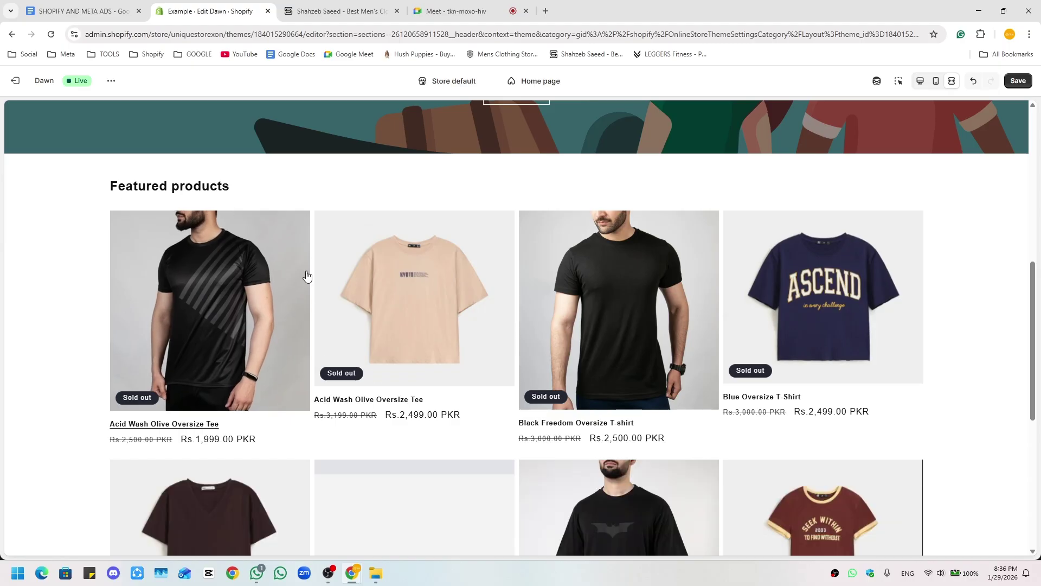
pyautogui.click(920, 81)
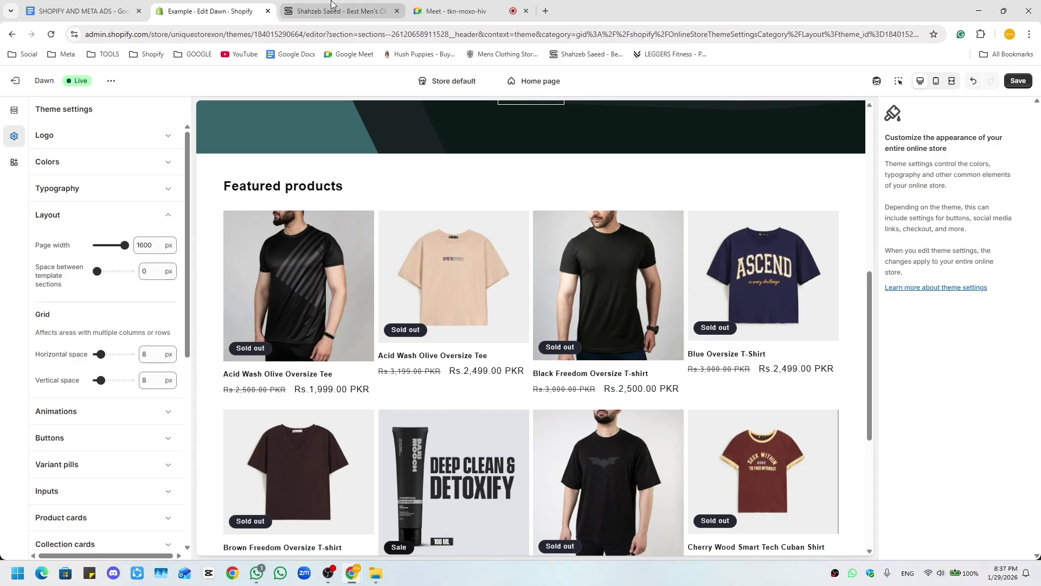
# - Examine the width of the product section on the reference store and return to the theme editor
pyautogui.hotkey('ctrl', 'Tab')
pyautogui.scroll(-13, 155, 353)
pyautogui.scroll(-3, 99, 259)
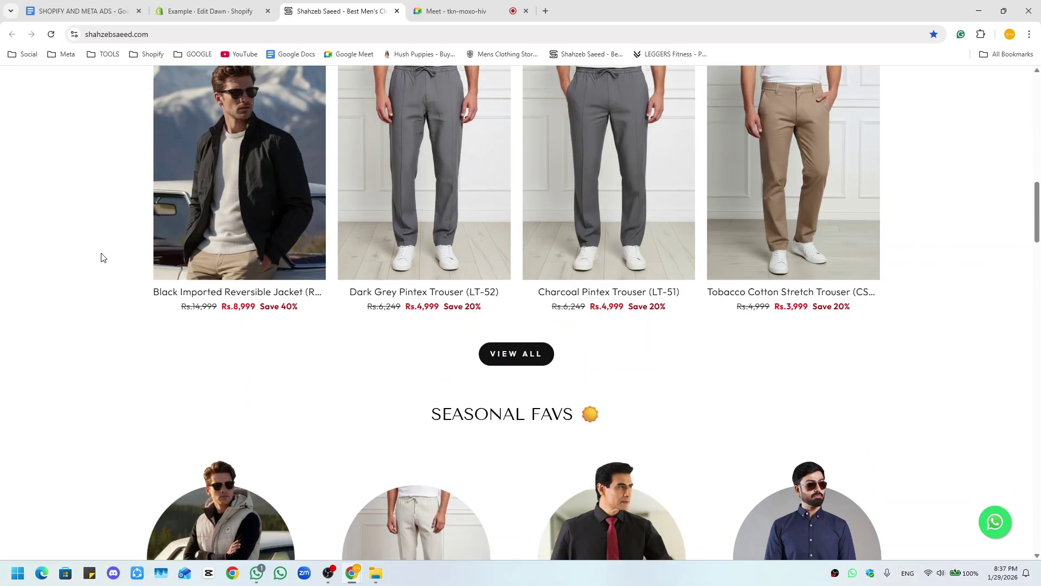
pyautogui.hotkey('ctrl', 'shift', 'Tab')
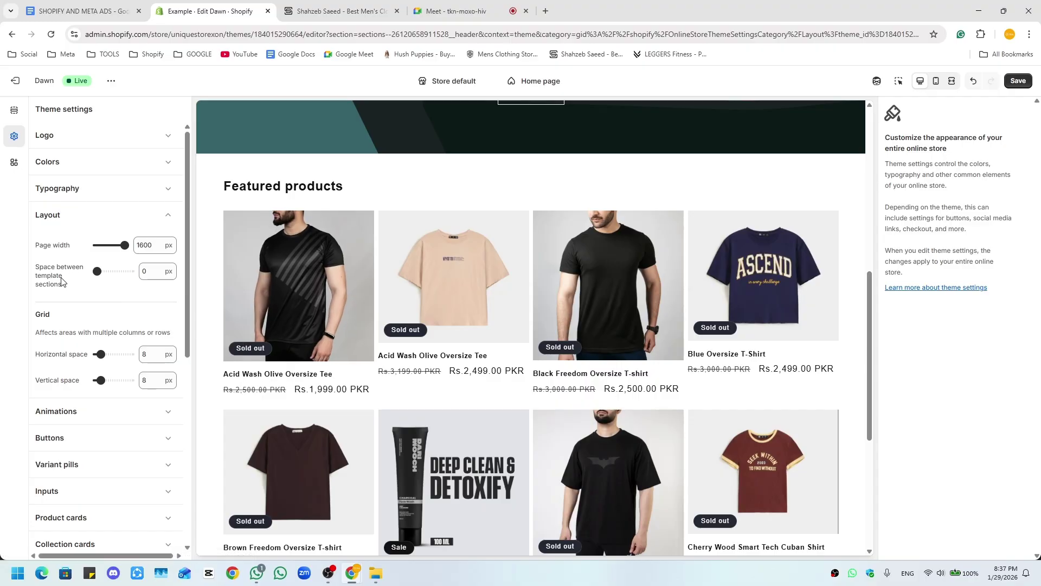
# - Set the space between template sections to 100 px and check the gap above the featured products
pyautogui.scroll(10, 498, 324)
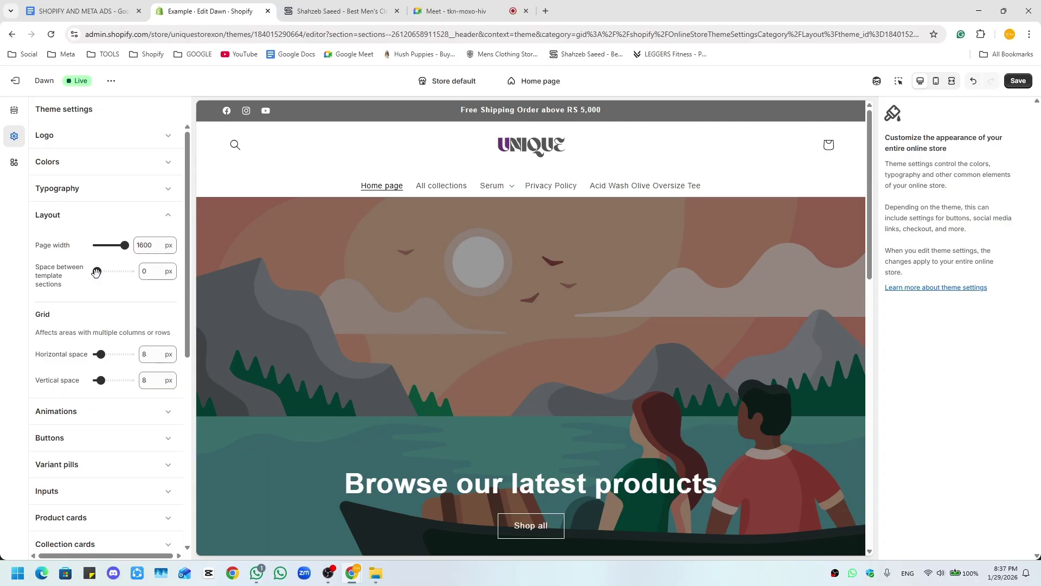
pyautogui.moveTo(96, 272); pyautogui.dragTo(131, 272)
pyautogui.scroll(-7, 267, 300)
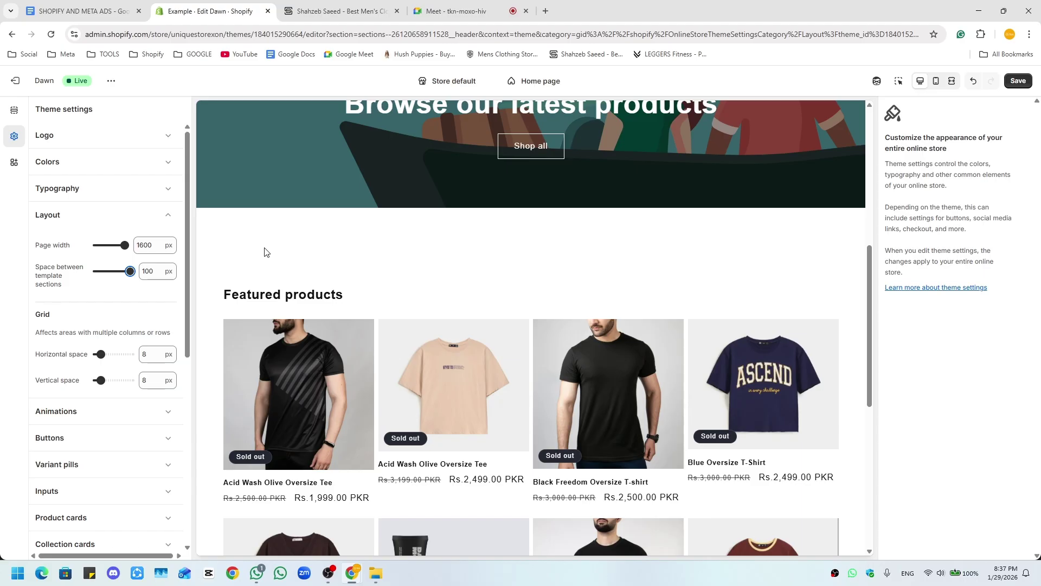
# - Mute the microphone in Google Meet, and mute the Mic/Aux and Desktop Audio 2 channels in OBS
pyautogui.click(450, 11)
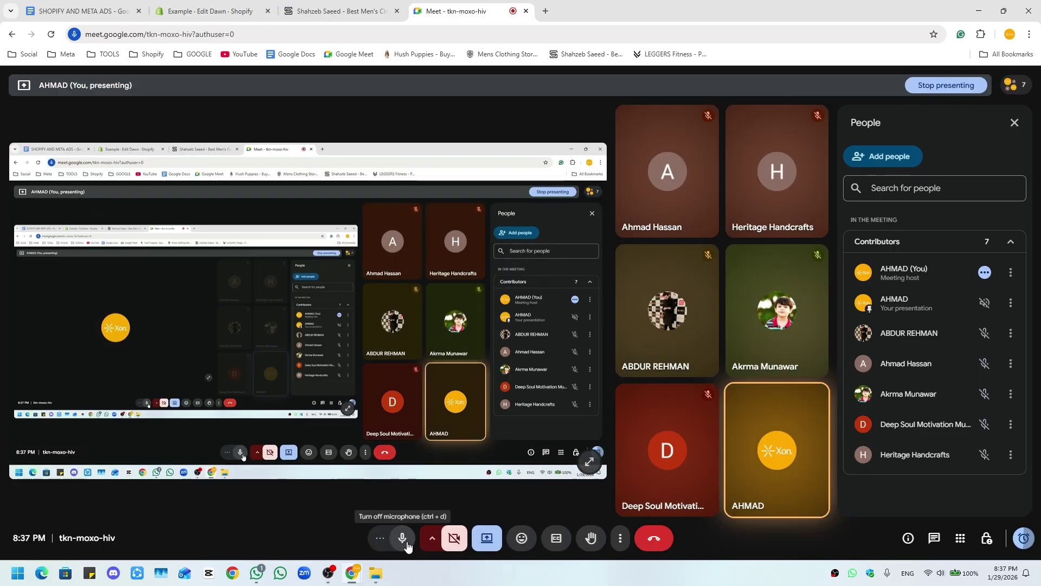
pyautogui.click(407, 543)
pyautogui.click(329, 572)
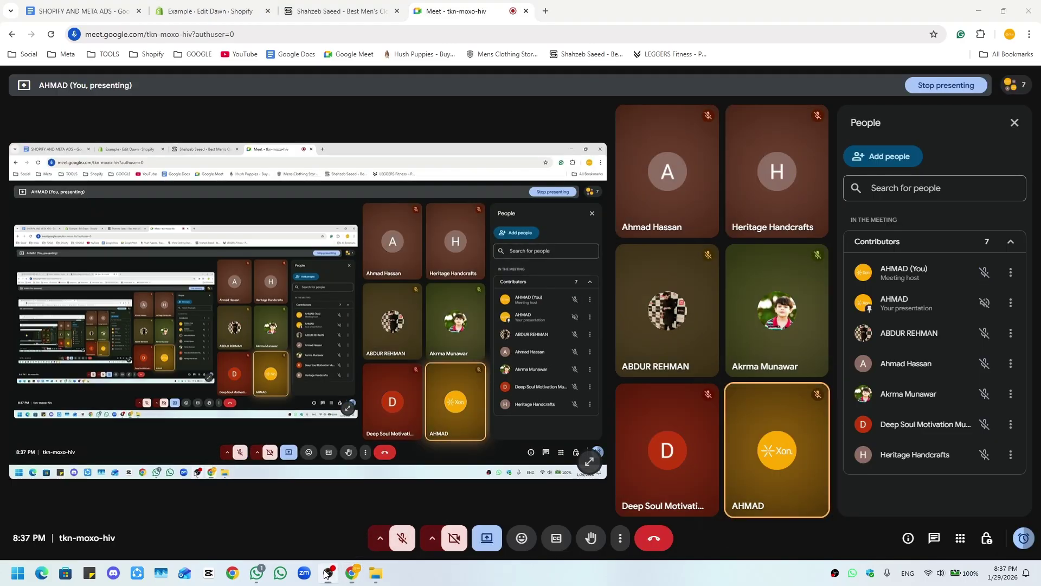
pyautogui.click(356, 470)
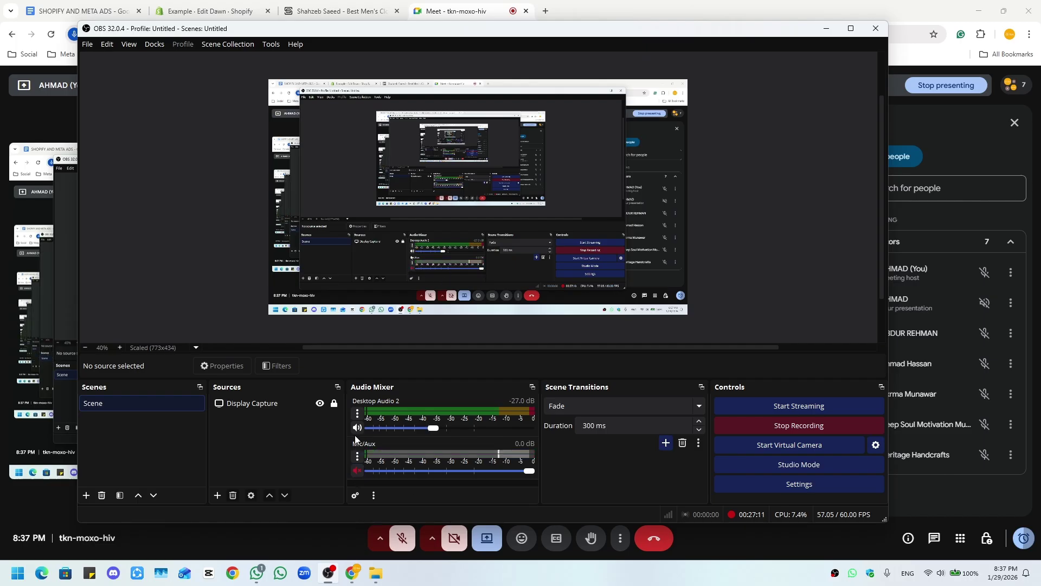
pyautogui.click(356, 430)
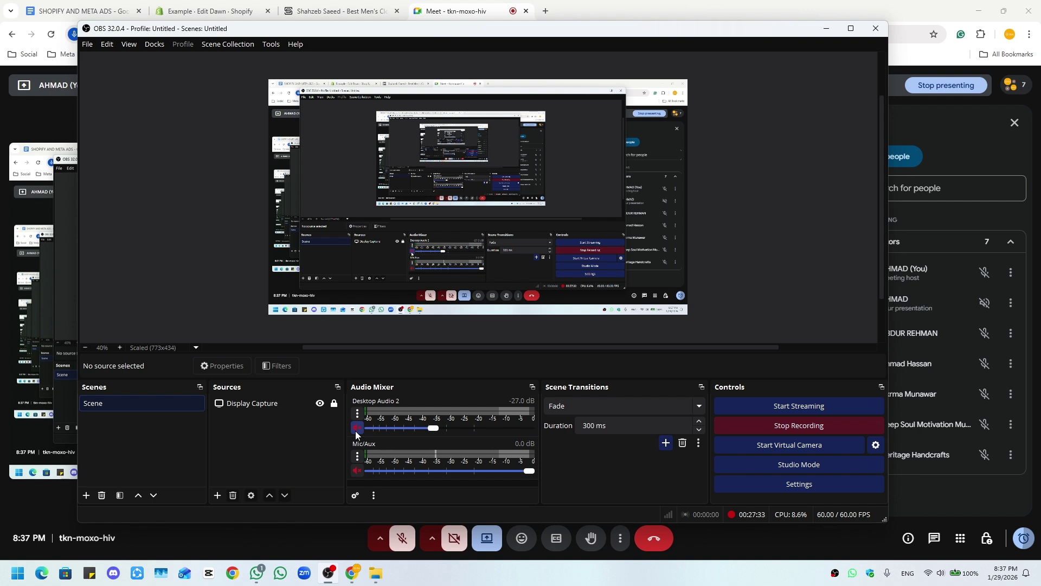
# - Unmute Desktop Audio 2 and Mic/Aux in OBS and the Google Meet microphone, and return to the theme editor
pyautogui.click(356, 427)
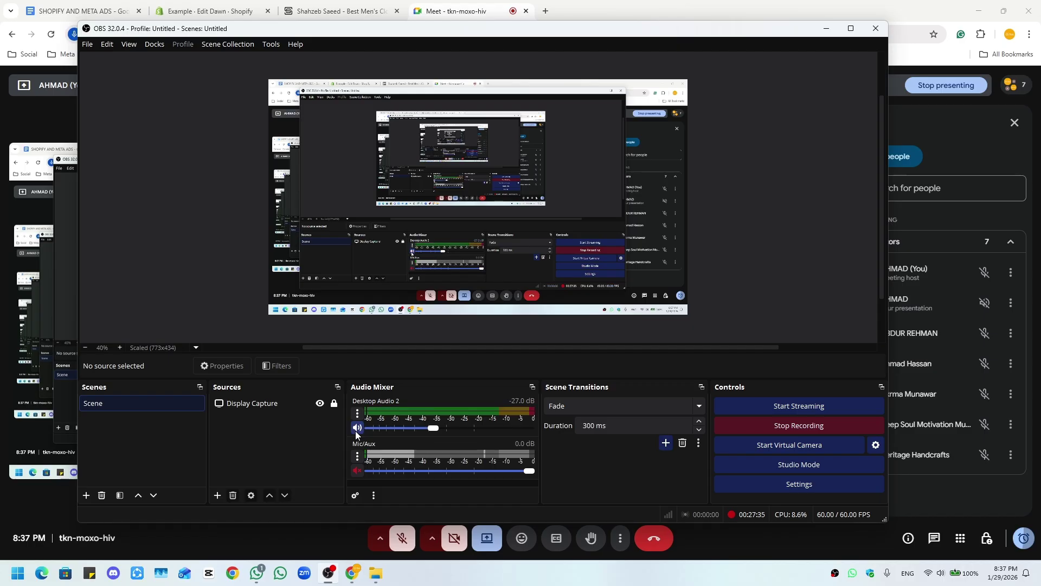
pyautogui.click(357, 470)
pyautogui.click(404, 537)
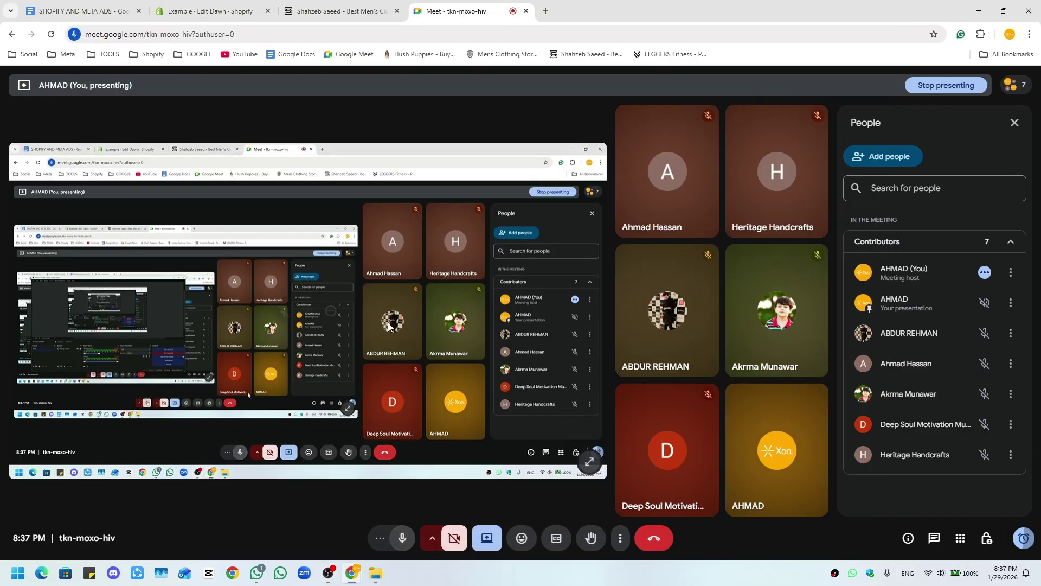
pyautogui.click(204, 11)
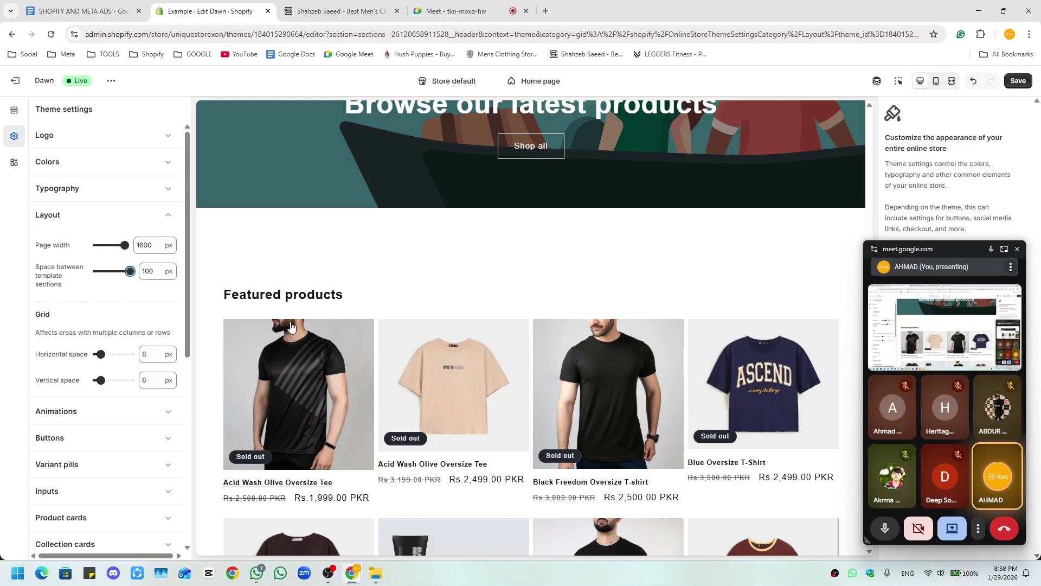
# - Compare the gap between the banner and featured products with the section spacing on the reference store
pyautogui.scroll(-2, 291, 325)
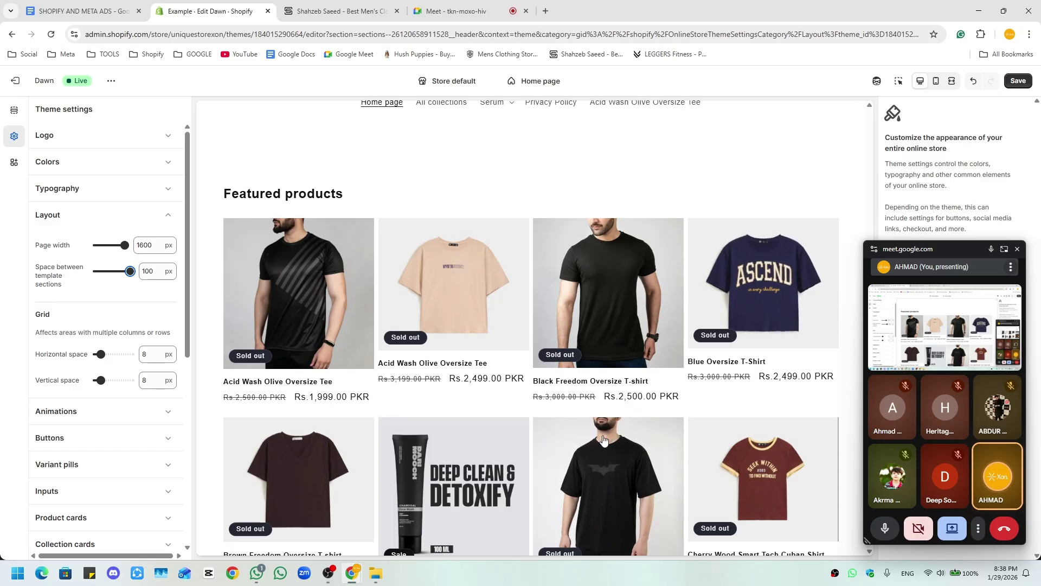
pyautogui.scroll(5, 497, 248)
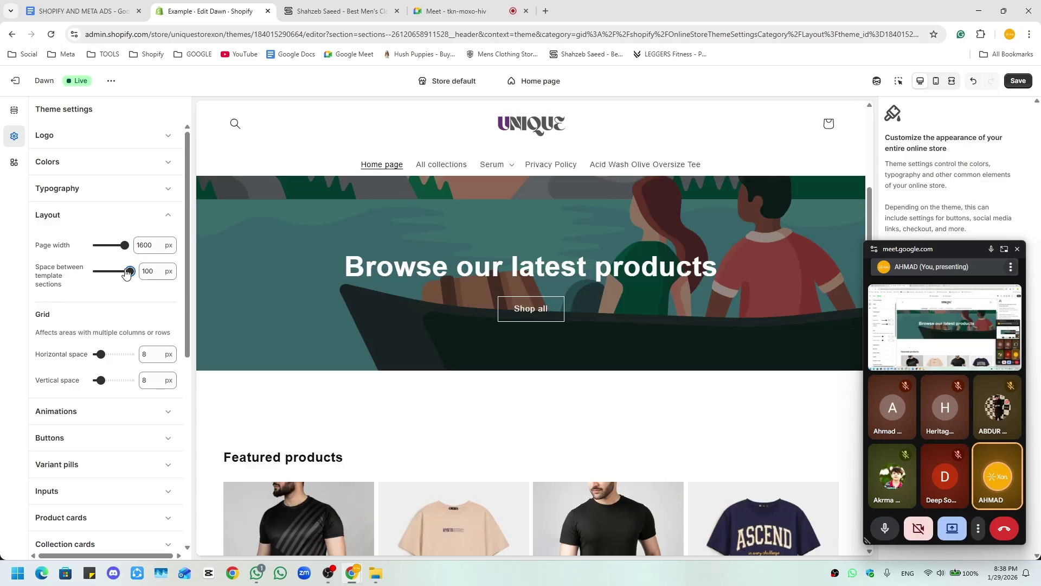
pyautogui.click(339, 11)
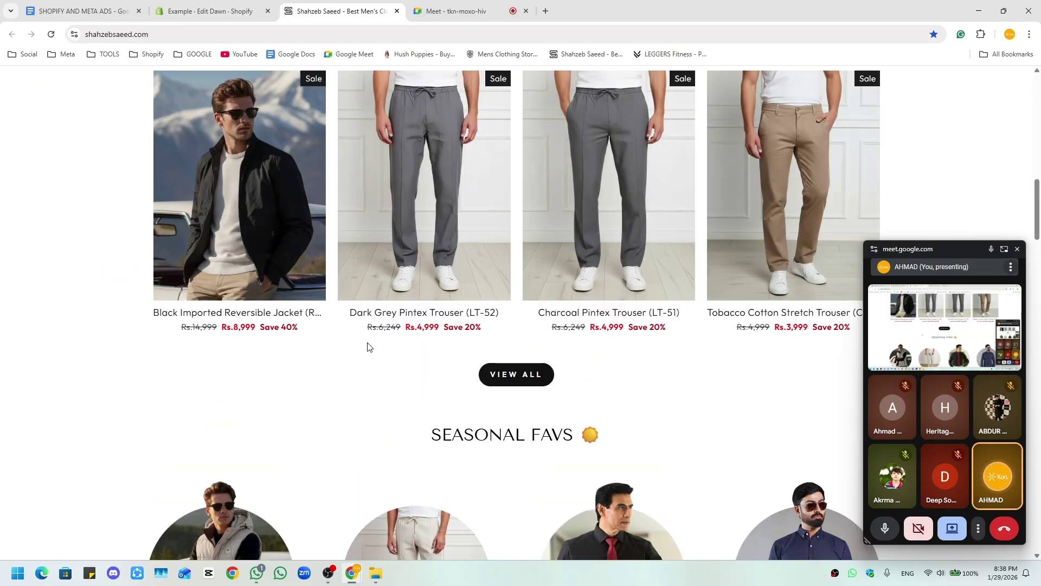
pyautogui.scroll(9, 367, 346)
pyautogui.scroll(-2, 500, 347)
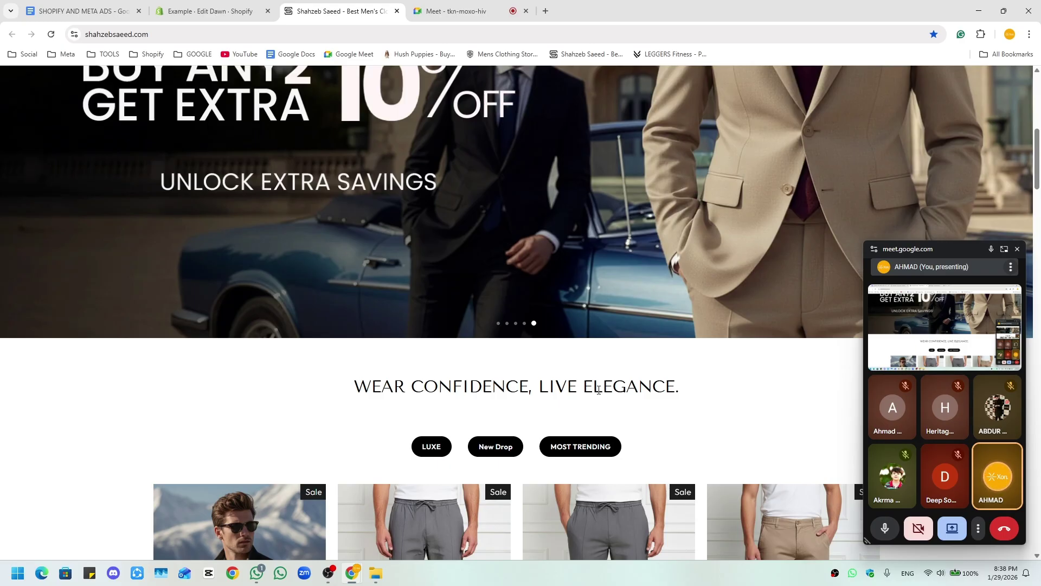
# - Set the space between template sections back to 0 px, close the floating meeting window and check the featured products grid
pyautogui.click(211, 11)
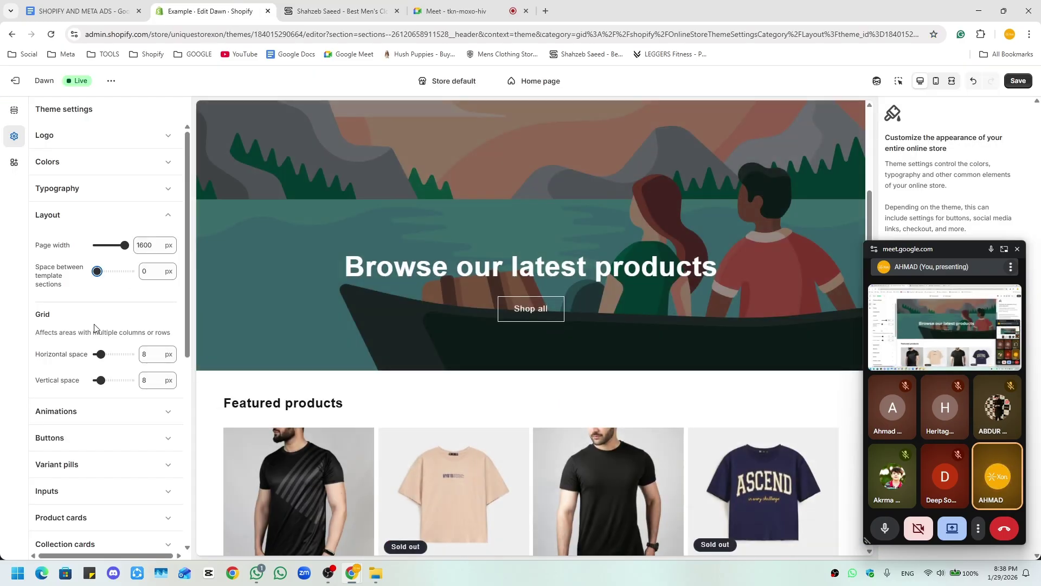
pyautogui.scroll(-2, 93, 325)
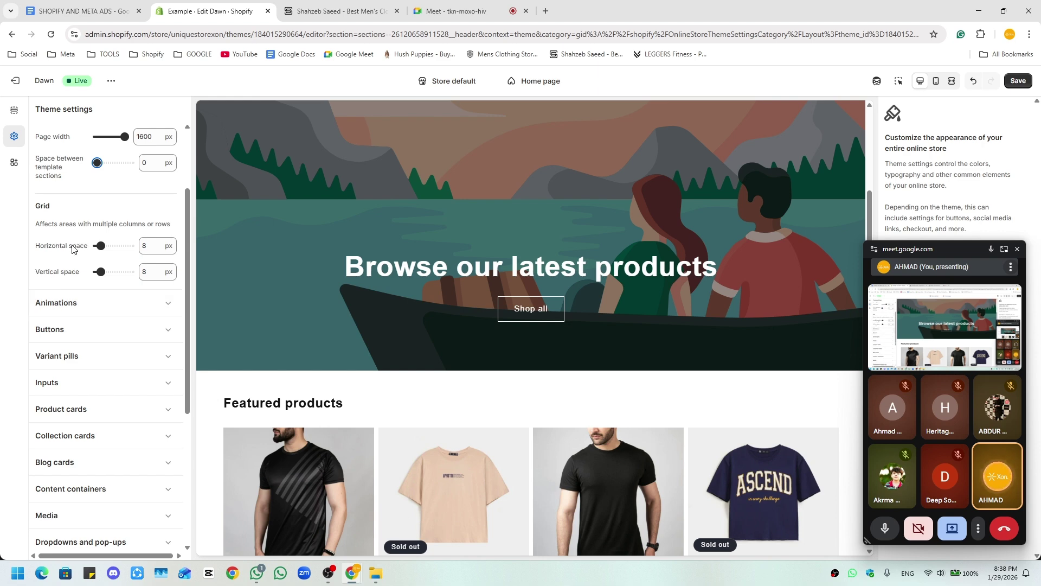
pyautogui.click(1016, 248)
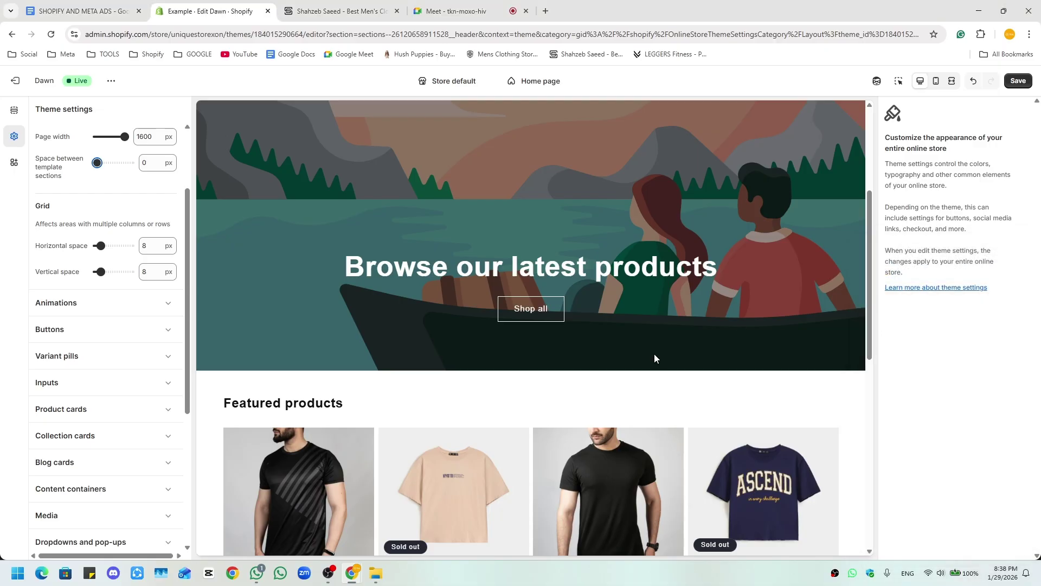
pyautogui.scroll(-4, 654, 355)
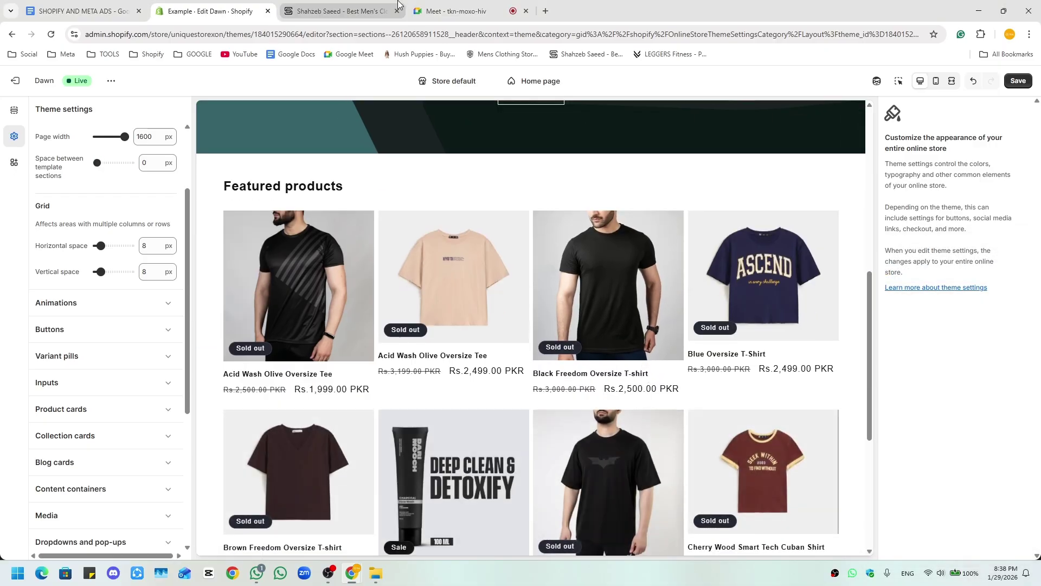
# - Admit the guest waiting to join the Google Meet call and return to the theme editor
pyautogui.click(455, 11)
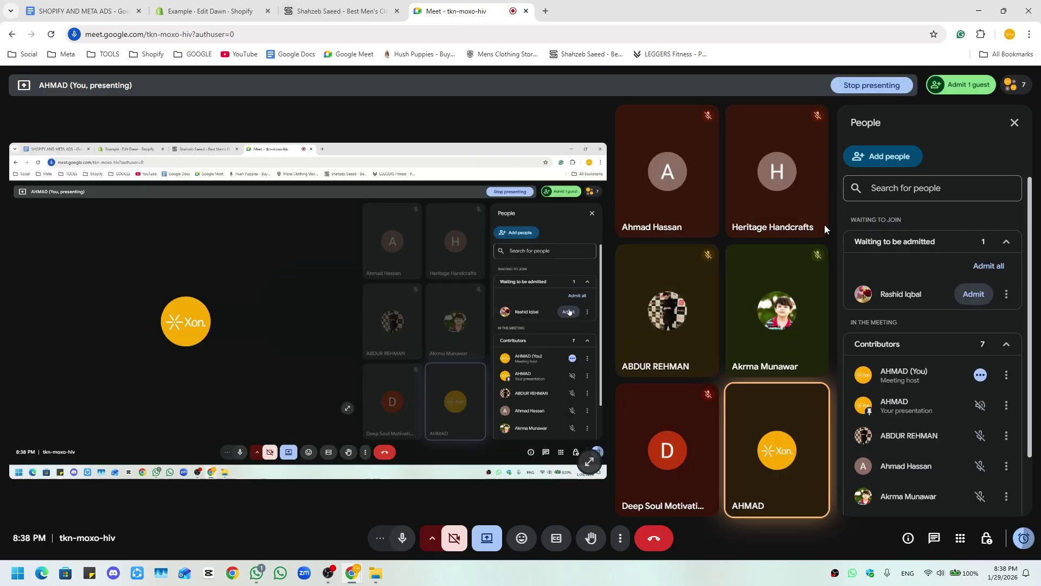
pyautogui.click(233, 11)
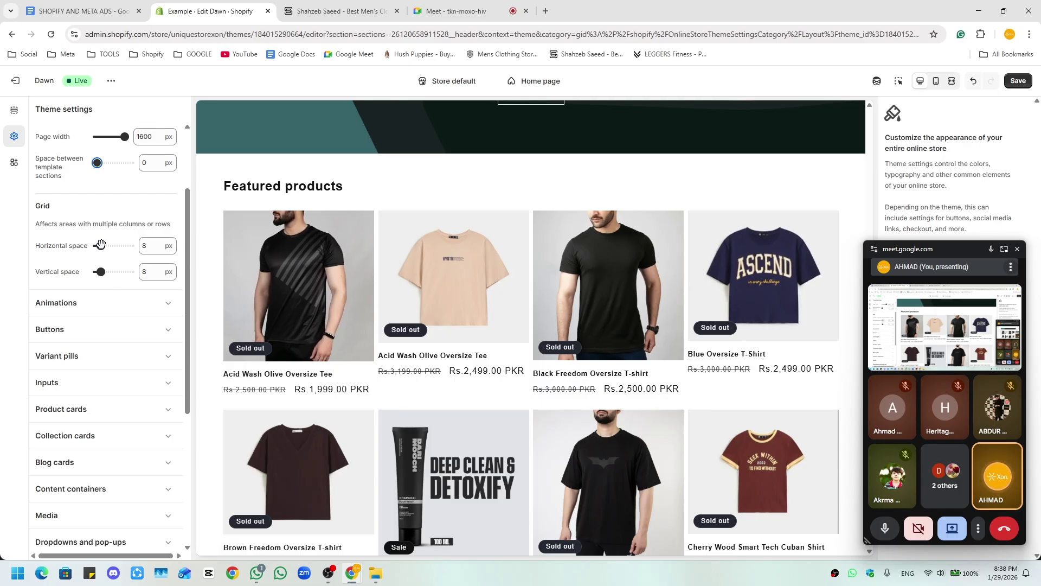
# - Try a horizontal grid space of 40 px and compare it with the product rows on the reference store
pyautogui.moveTo(101, 244); pyautogui.dragTo(130, 245)
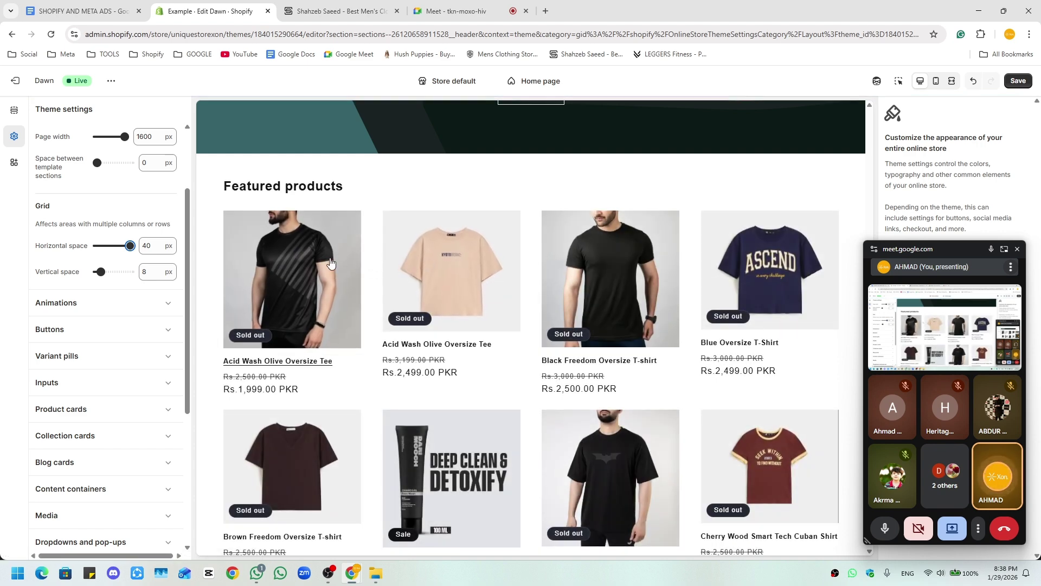
pyautogui.click(336, 11)
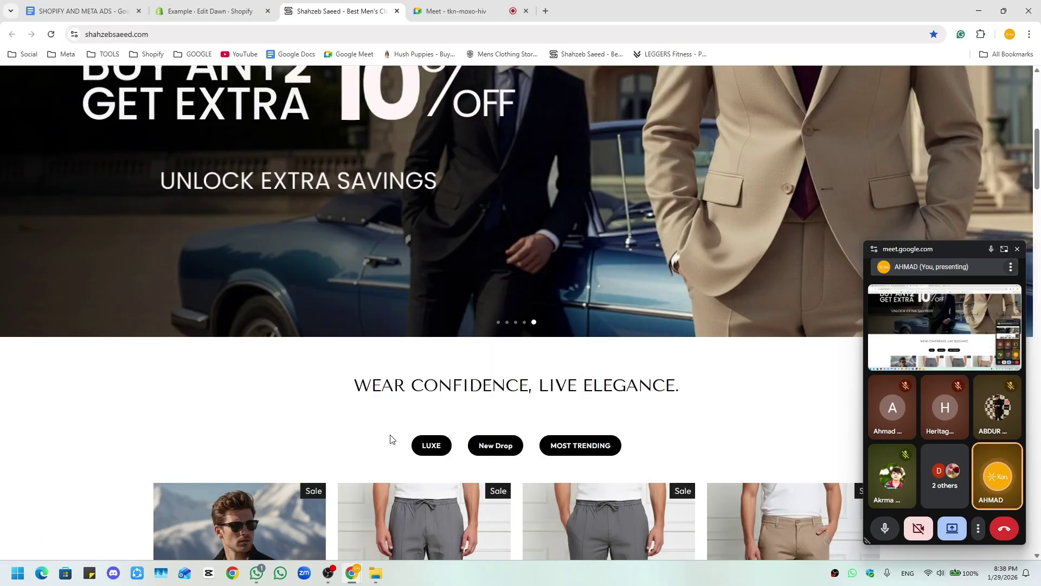
pyautogui.scroll(-5, 380, 412)
pyautogui.click(212, 11)
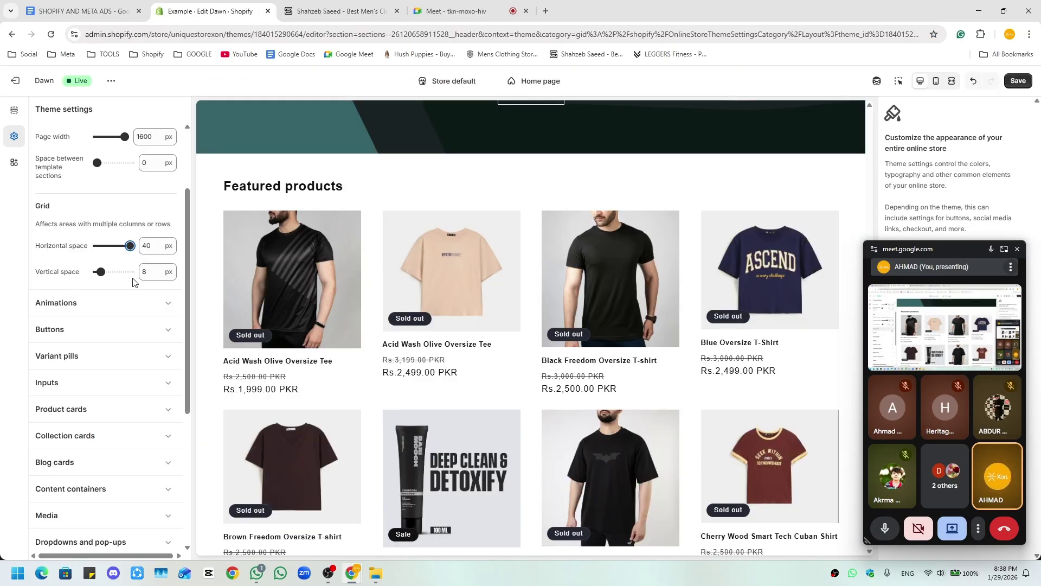
# - Set the horizontal grid space to 20 px and compare the layout with the product and collection rows on the reference store
pyautogui.click(114, 248)
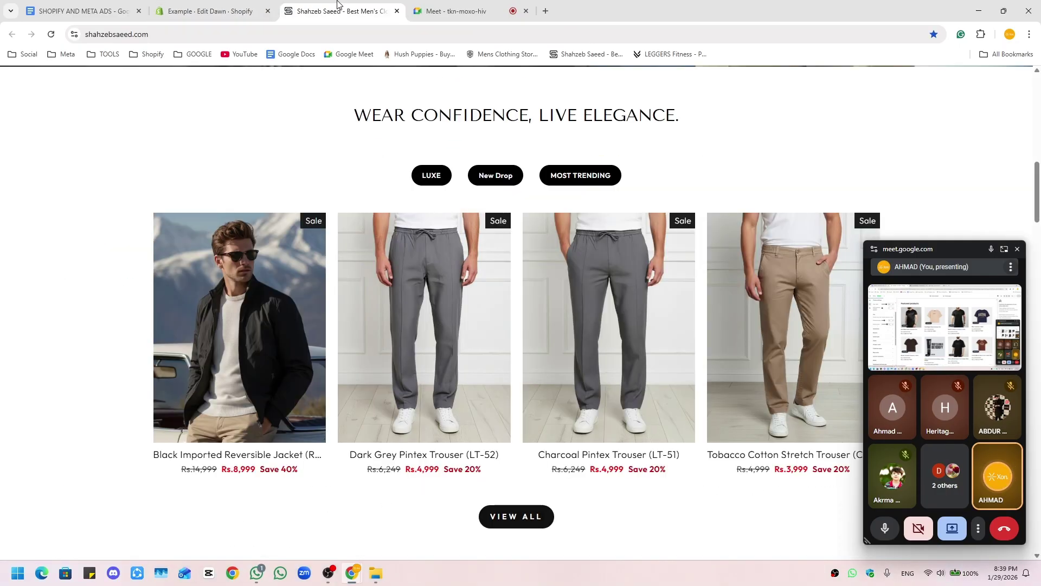
pyautogui.hotkey('ctrl', 'Tab')
pyautogui.scroll(-20, 365, 364)
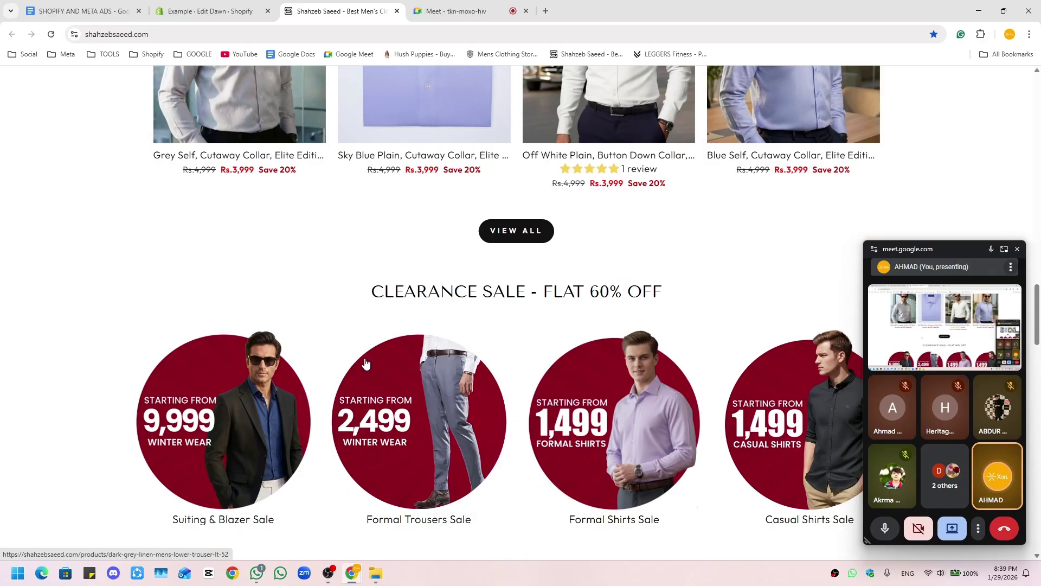
pyautogui.scroll(-15, 365, 363)
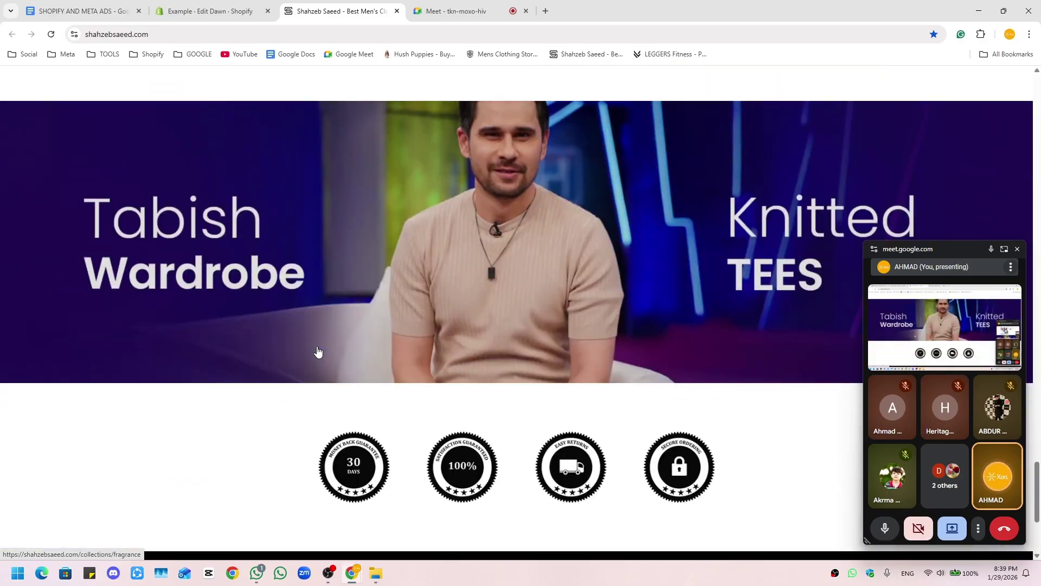
pyautogui.scroll(20, 315, 353)
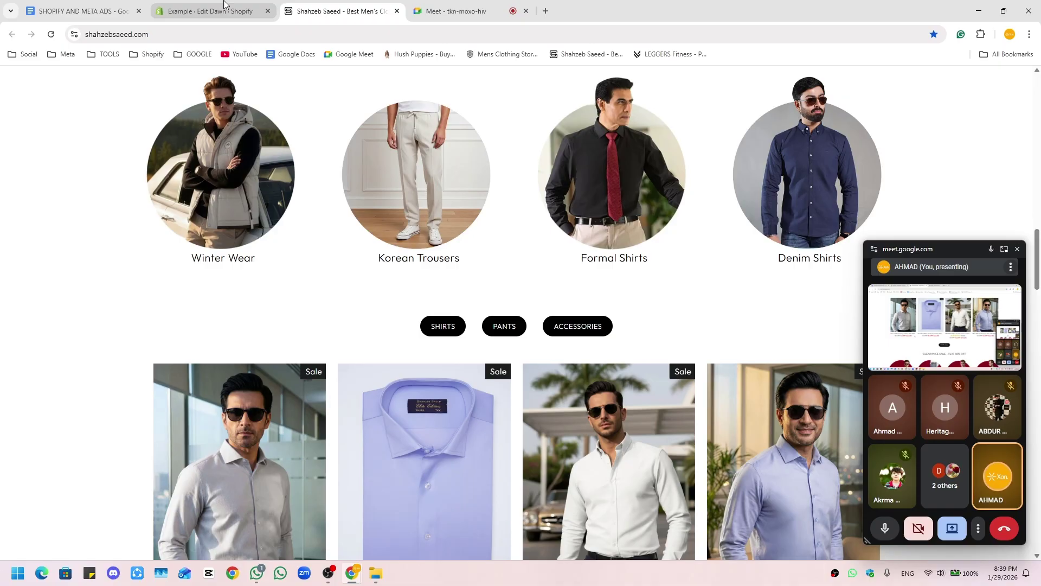
# - Set the vertical grid space to 4 px, try 12 px horizontal space, and set it back to 20 px in the theme layout
pyautogui.click(224, 4)
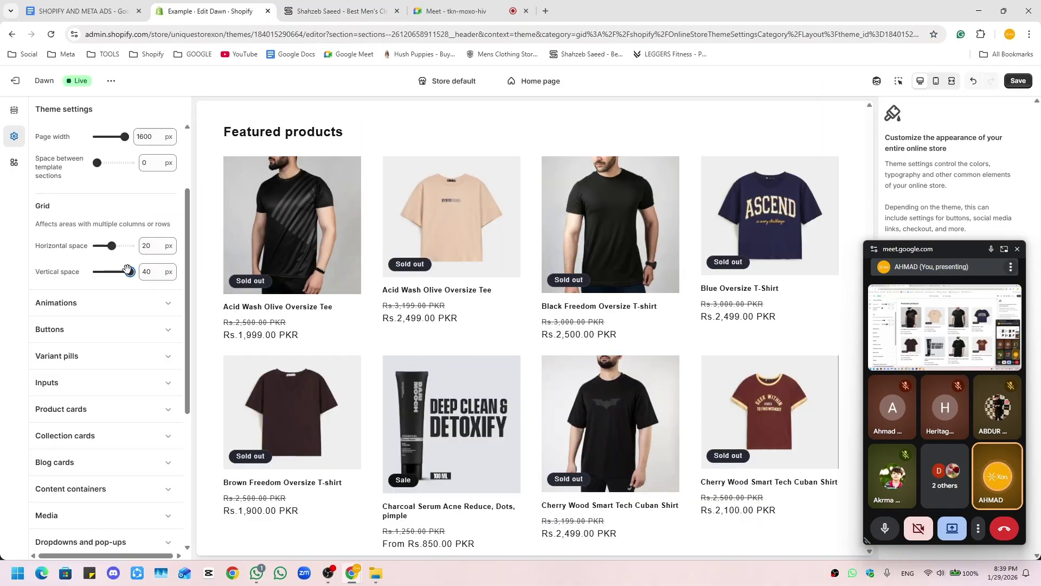
pyautogui.moveTo(128, 268); pyautogui.dragTo(97, 271)
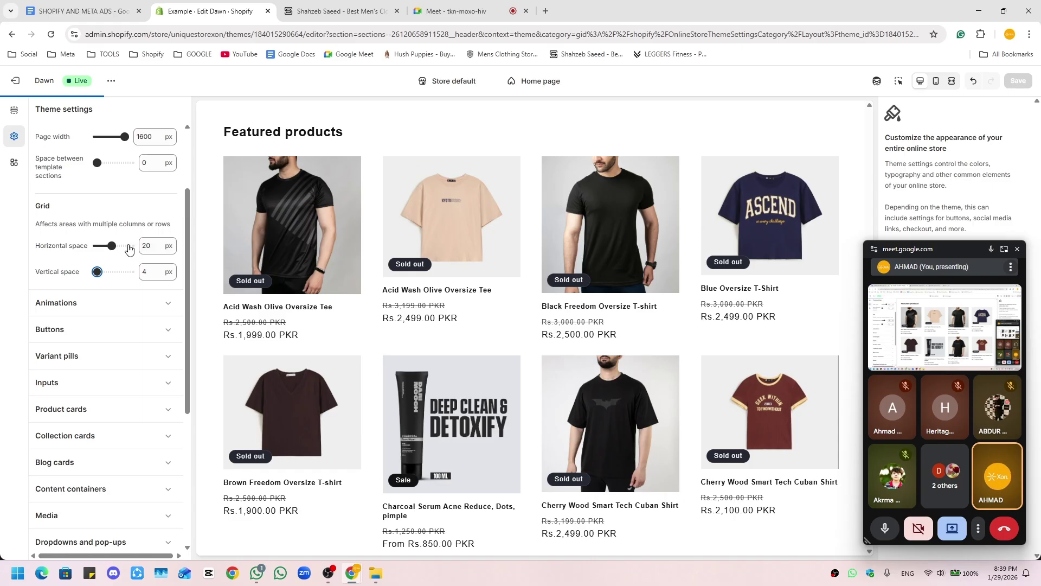
pyautogui.moveTo(112, 246); pyautogui.dragTo(105, 246)
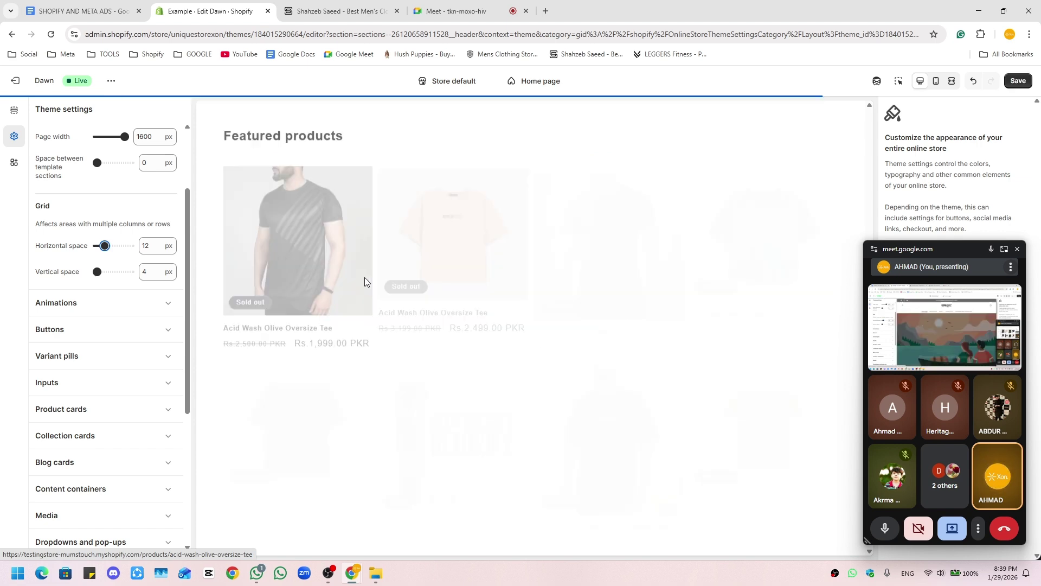
pyautogui.moveTo(104, 245); pyautogui.dragTo(112, 246)
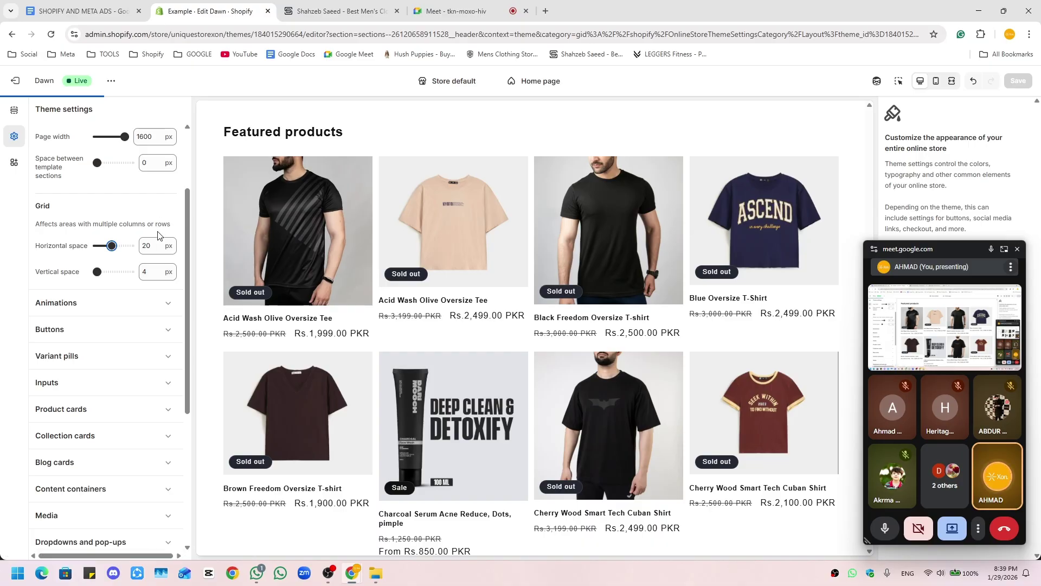
pyautogui.scroll(2, 160, 244)
pyautogui.click(162, 214)
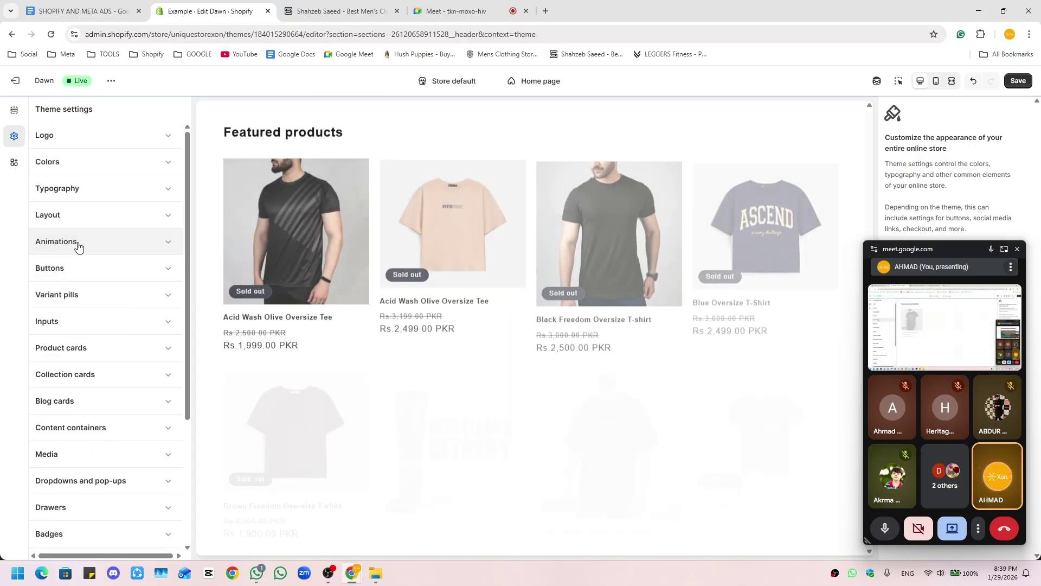
# - Open the Animations settings and examine how the home page sections reveal while scrolling the preview
pyautogui.click(130, 246)
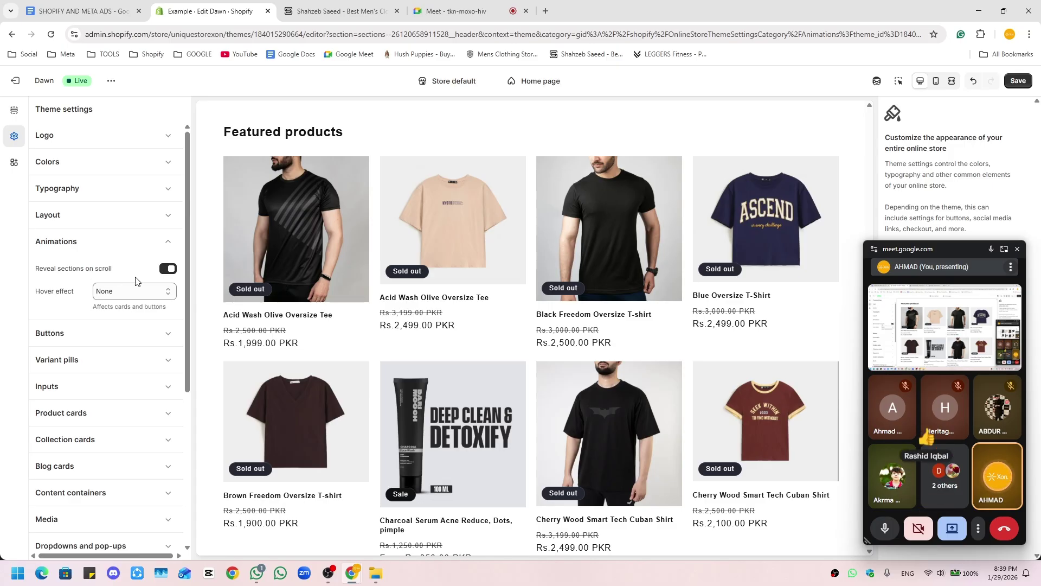
pyautogui.scroll(2, 365, 338)
pyautogui.scroll(5, 365, 337)
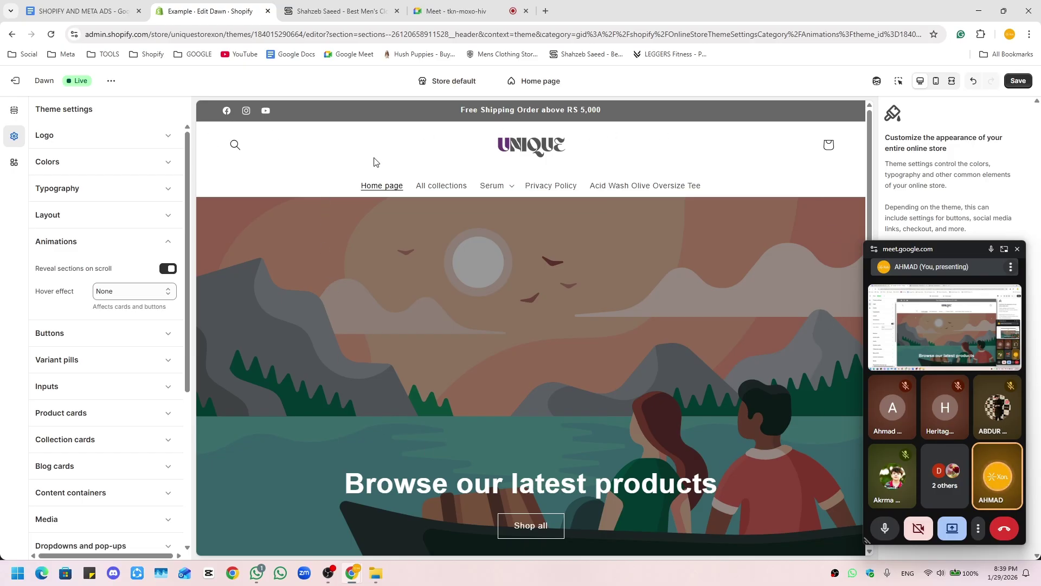
pyautogui.scroll(-6, 374, 249)
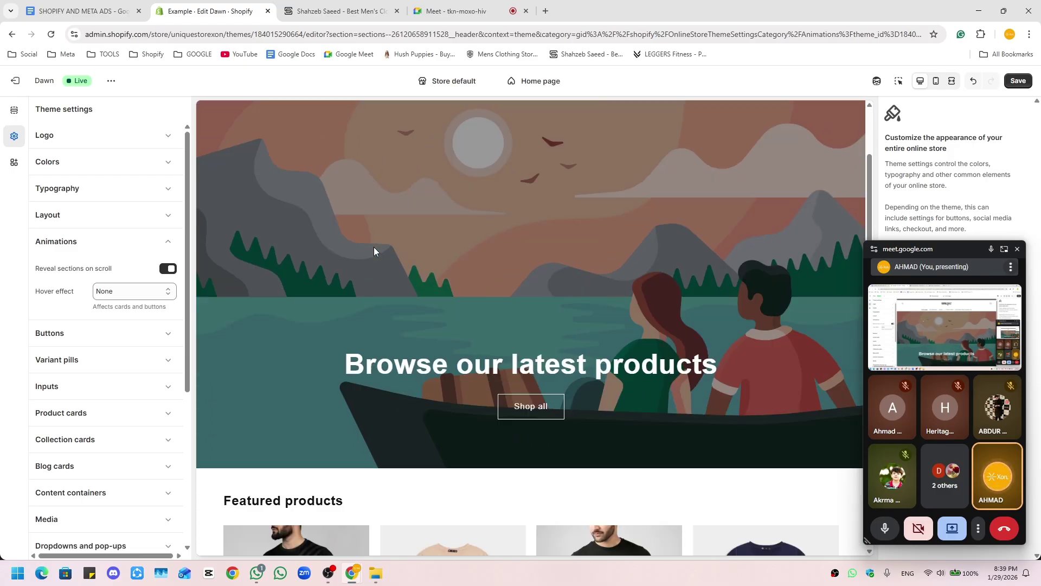
pyautogui.scroll(-3, 373, 251)
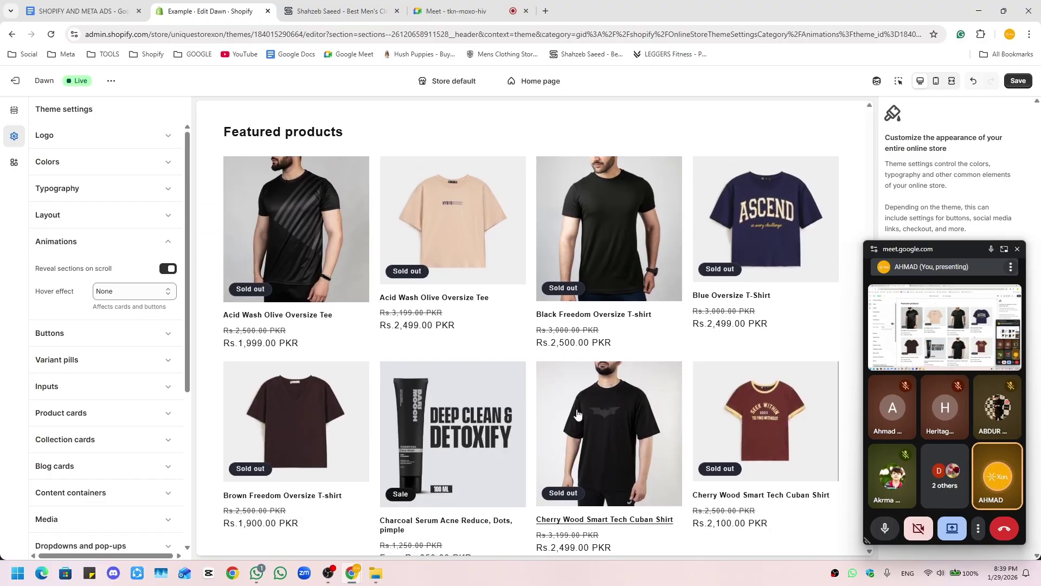
pyautogui.scroll(9, 331, 303)
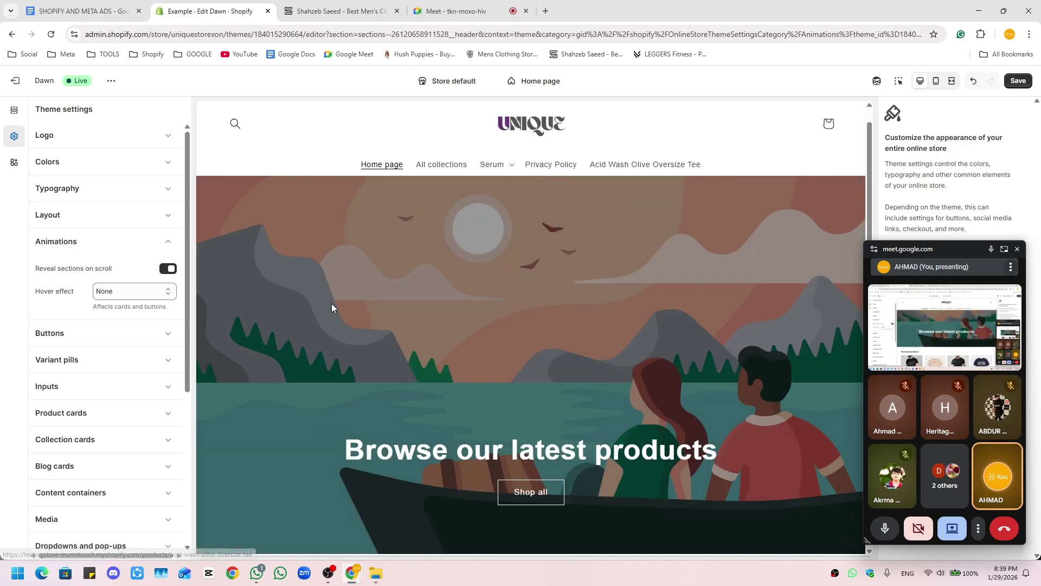
# - Try the home page preview with Reveal sections on scroll turned off, and turn it back on
pyautogui.click(168, 270)
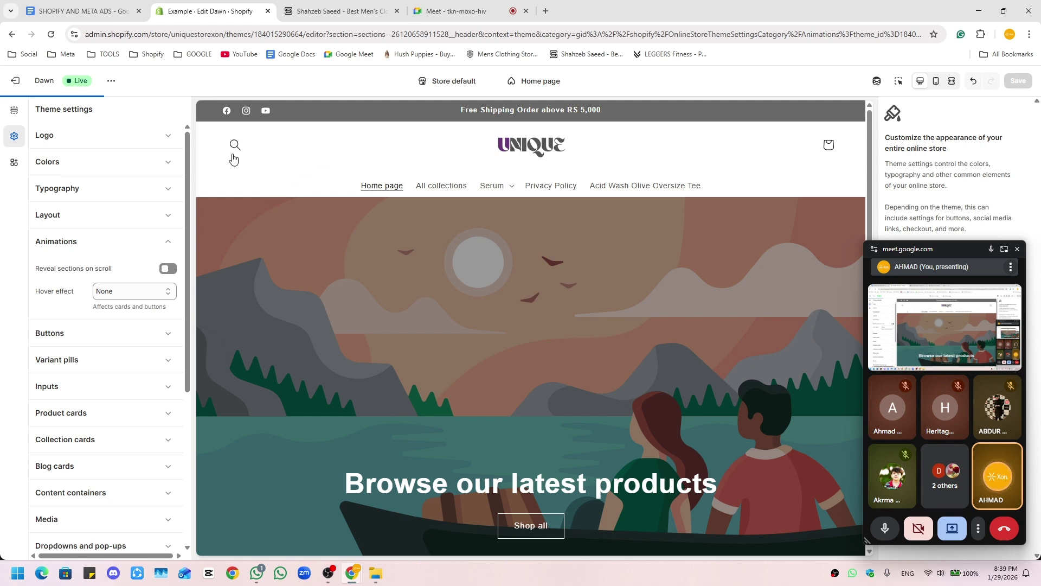
pyautogui.scroll(-10, 561, 360)
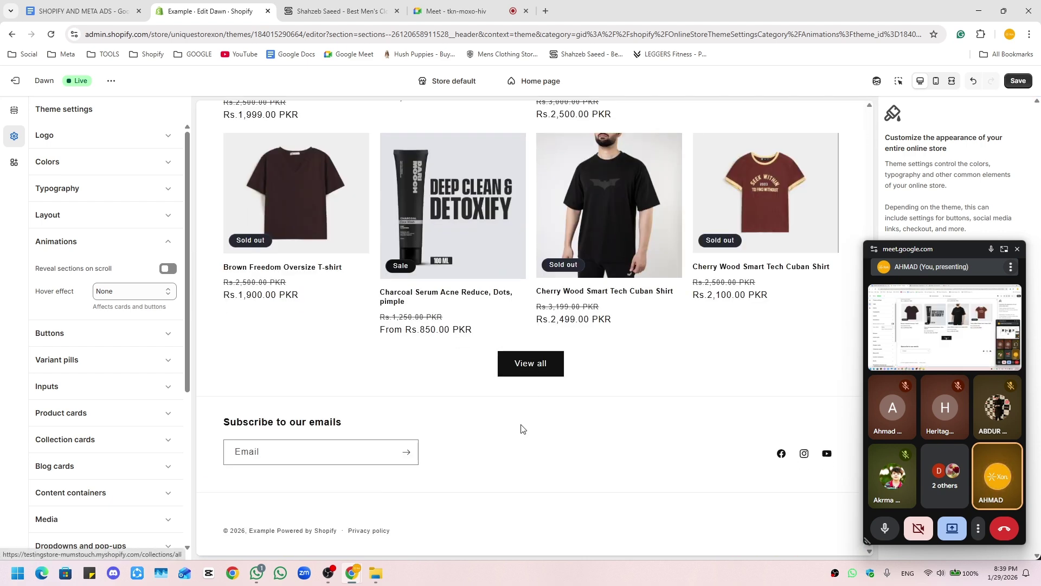
pyautogui.scroll(10, 513, 407)
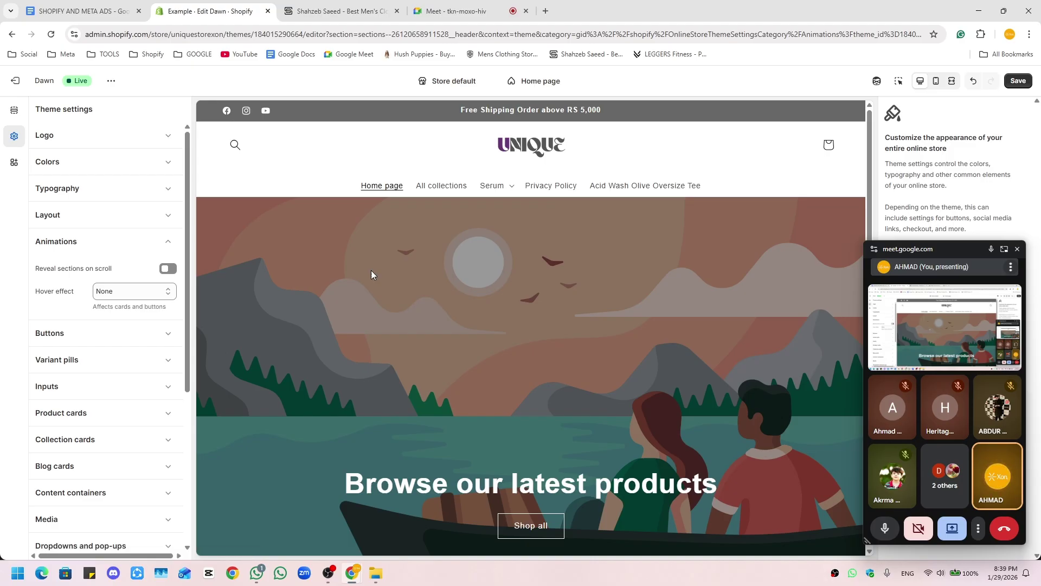
pyautogui.click(168, 268)
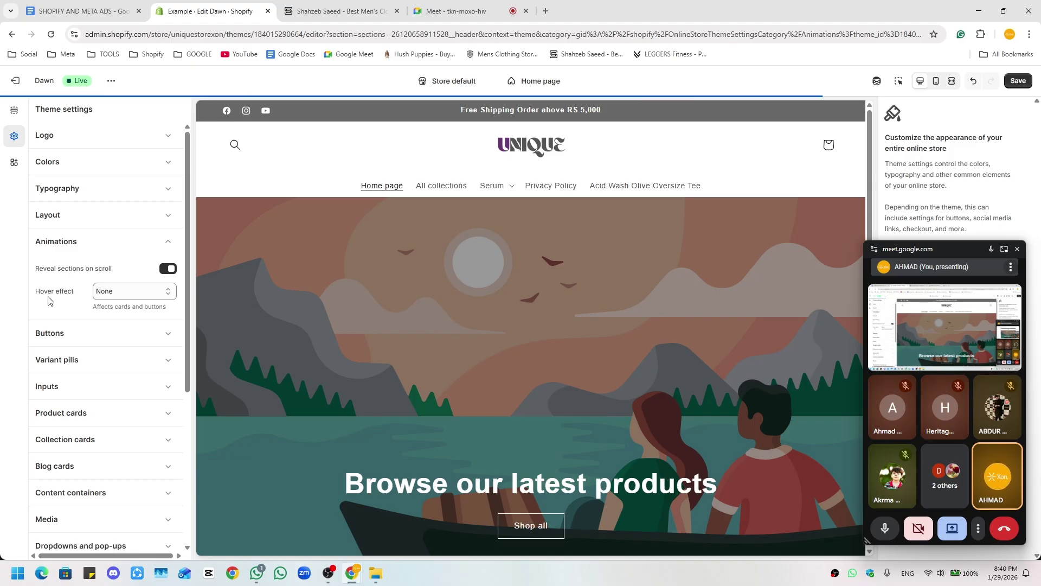
pyautogui.scroll(-1, 254, 337)
pyautogui.scroll(-10, 253, 337)
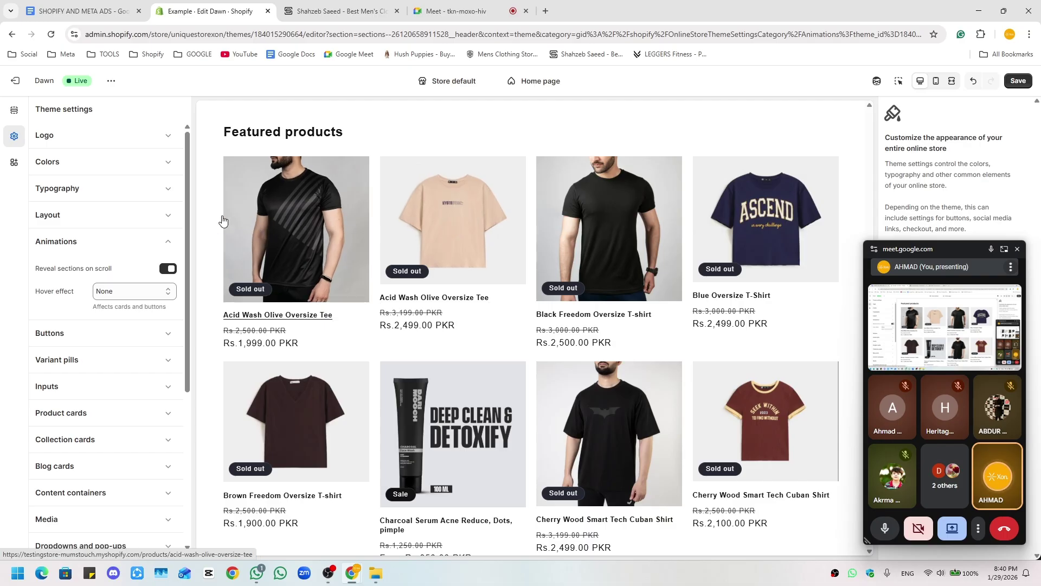
# - Try the Vertical lift and 3D lift hover effects on the featured product cards
pyautogui.click(136, 291)
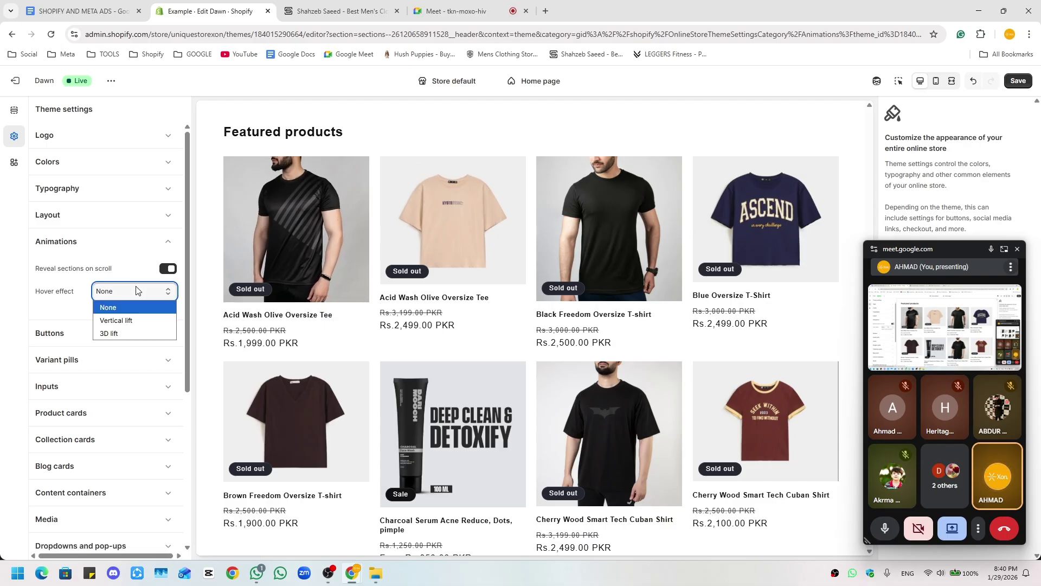
pyautogui.click(131, 321)
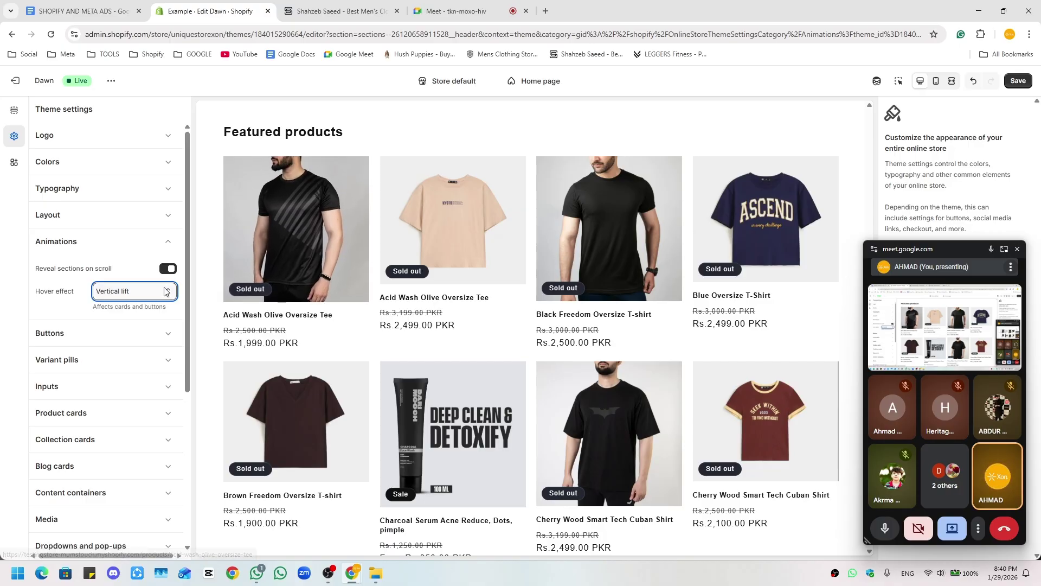
pyautogui.click(136, 291)
pyautogui.click(137, 333)
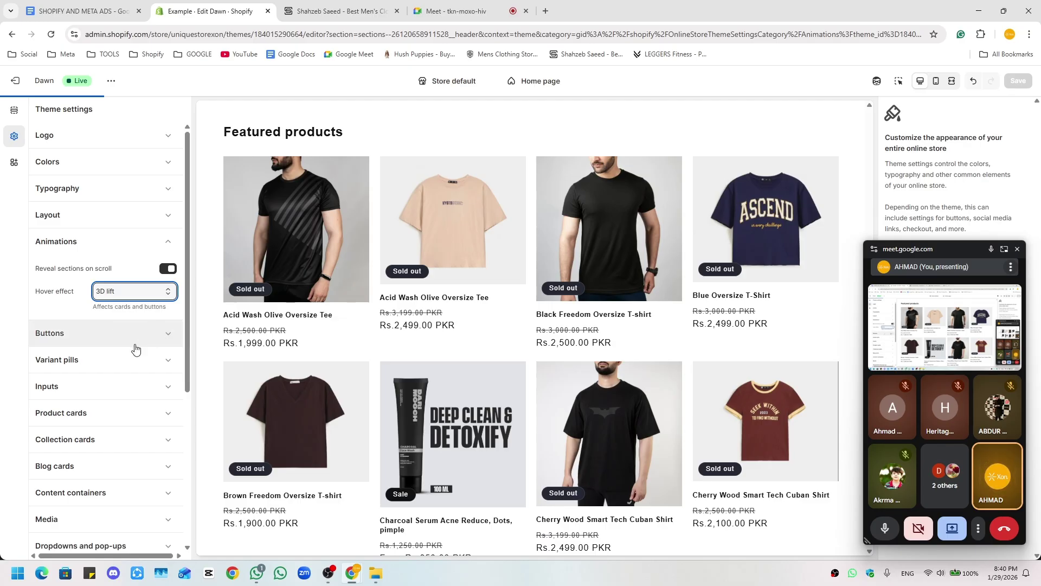
pyautogui.scroll(-5, 131, 415)
pyautogui.scroll(5, 103, 418)
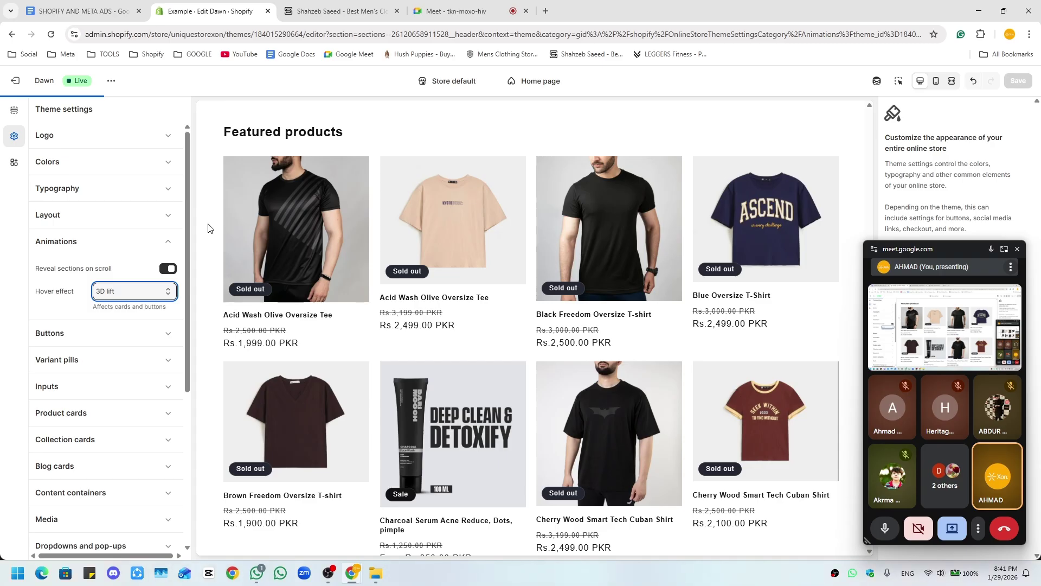
pyautogui.click(350, 11)
pyautogui.click(221, 11)
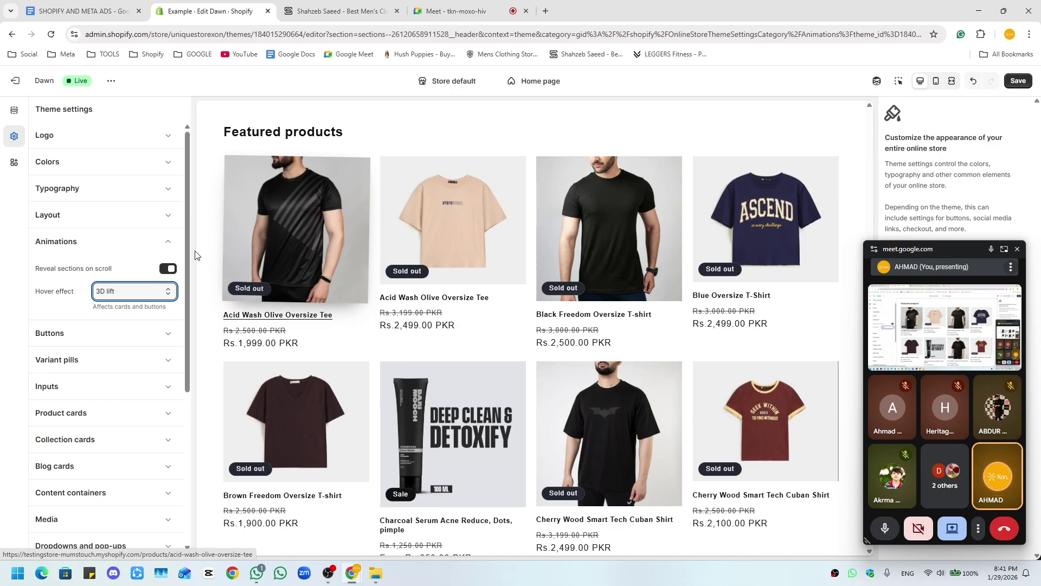
# - Check how the product and collection cards react to the pointer on the reference store, and set the hover effect to None
pyautogui.click(137, 291)
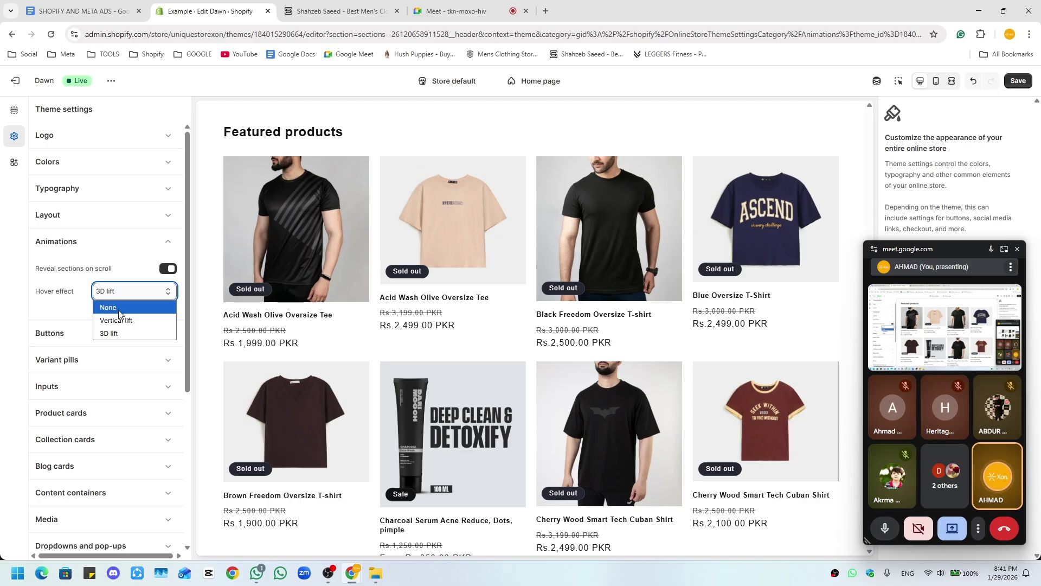
pyautogui.click(346, 11)
pyautogui.scroll(8, 166, 226)
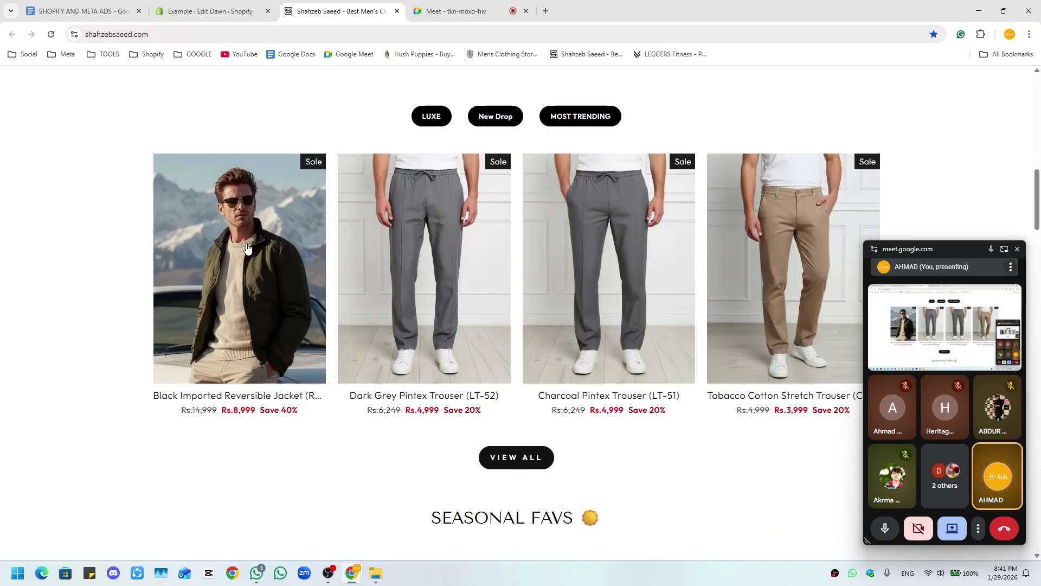
pyautogui.scroll(-8, 213, 261)
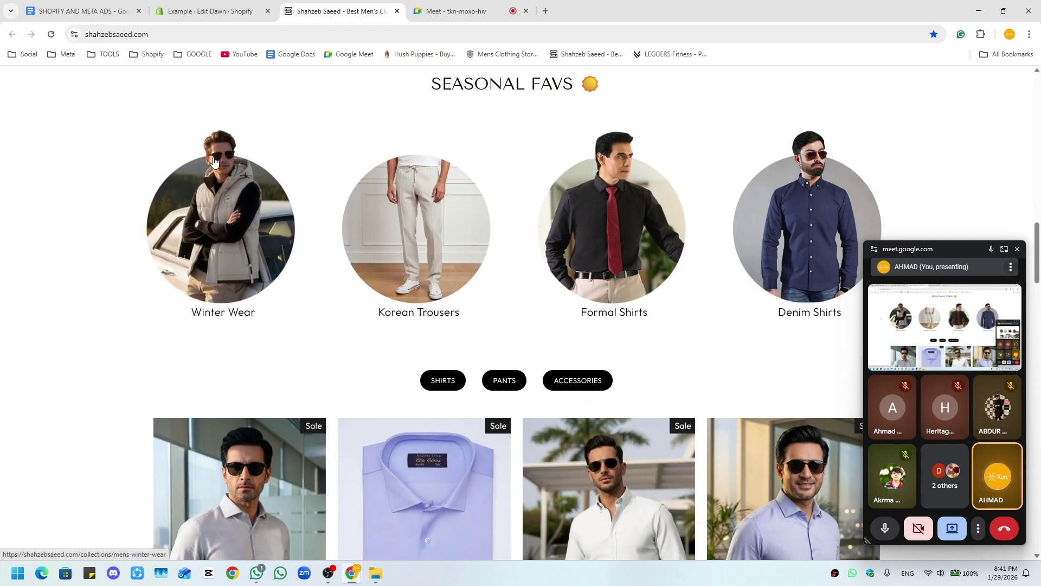
pyautogui.click(211, 11)
pyautogui.click(138, 291)
pyautogui.click(129, 308)
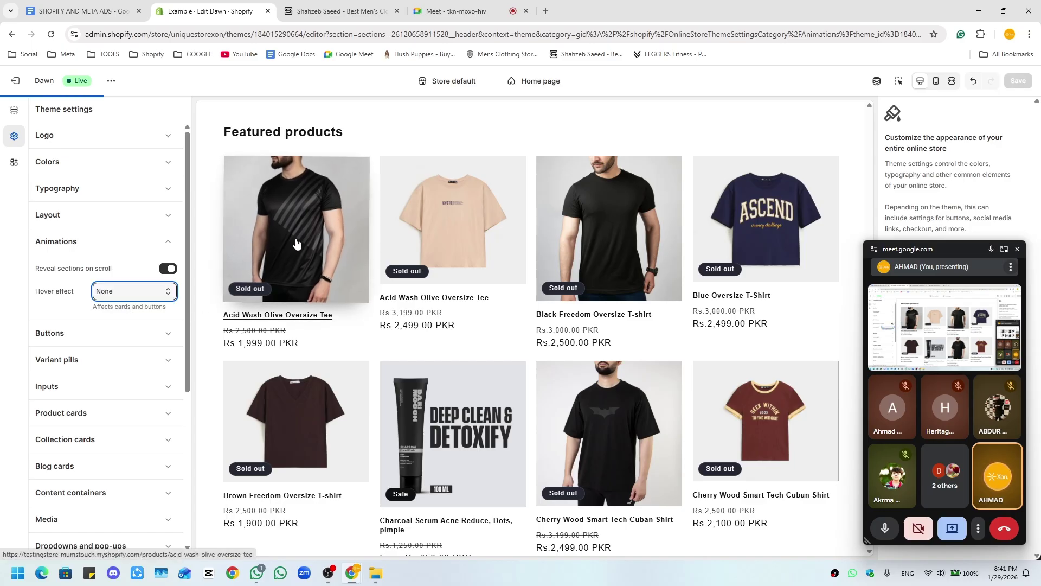
# - Open the Buttons settings, try a 12 px border thickness on the View all button, and set it back to 1 px
pyautogui.click(154, 239)
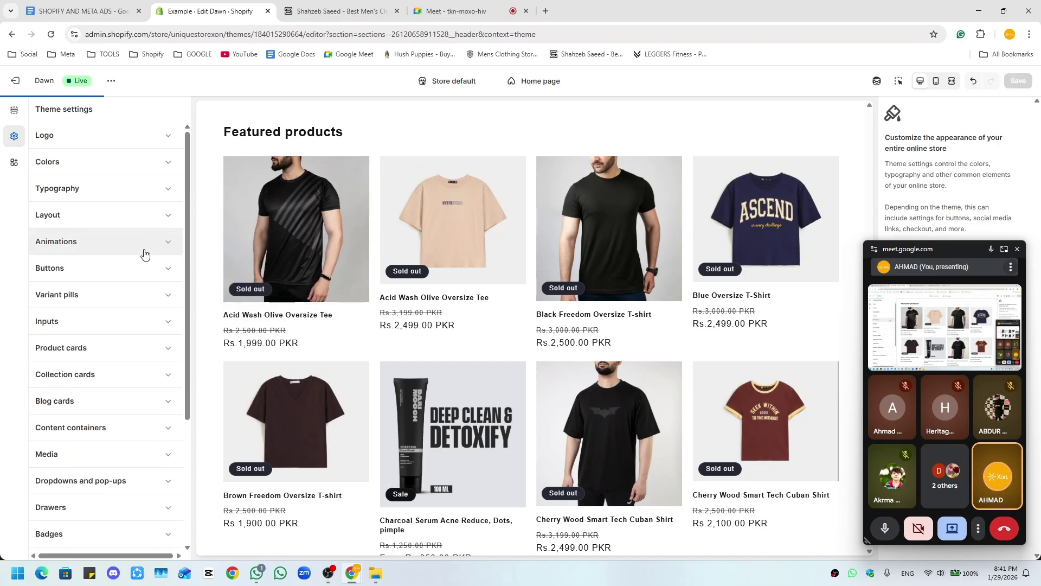
pyautogui.click(144, 268)
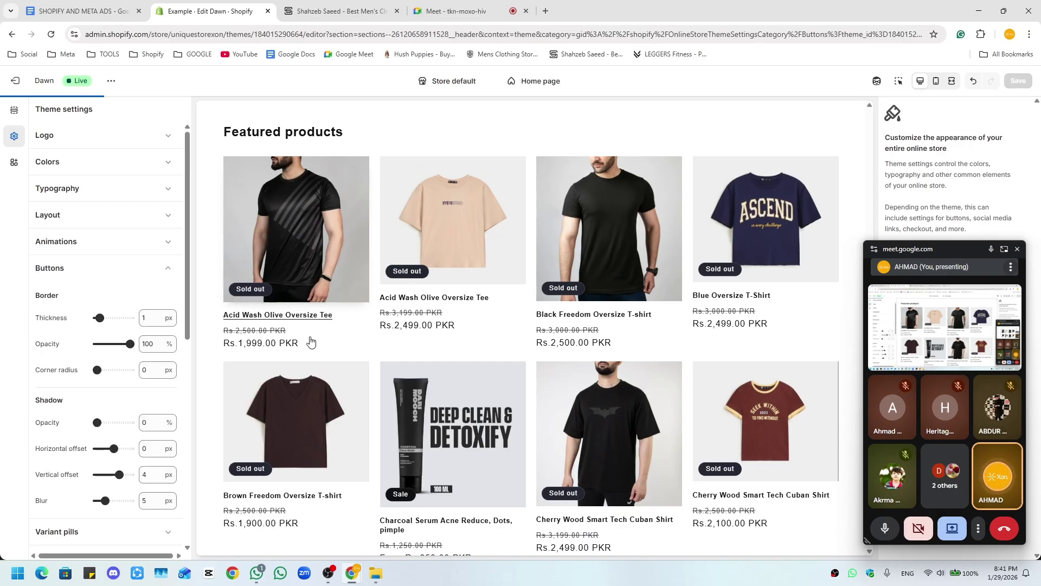
pyautogui.scroll(-3, 309, 342)
pyautogui.scroll(-4, 542, 365)
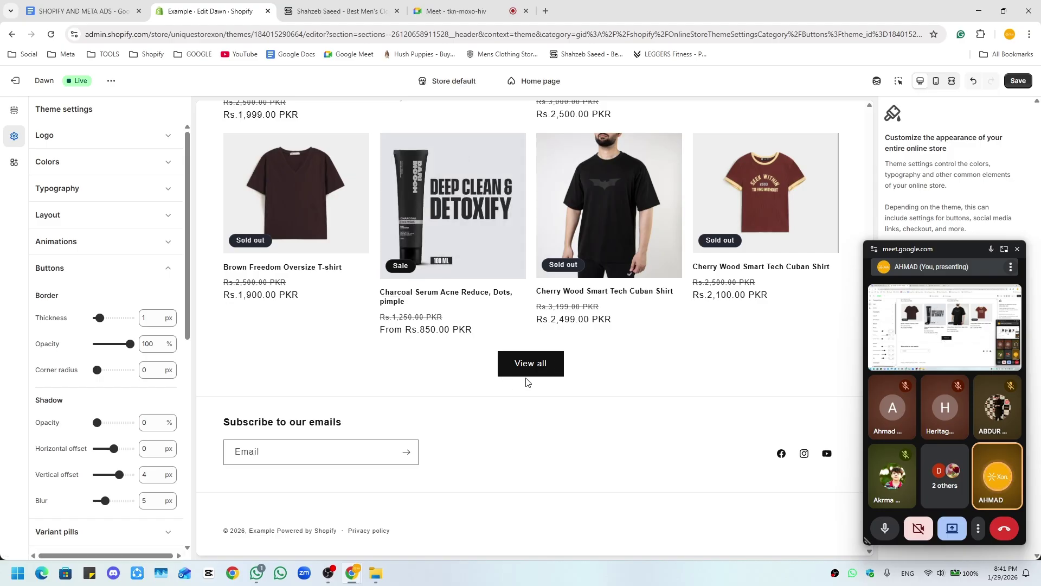
pyautogui.moveTo(99, 315); pyautogui.dragTo(130, 317)
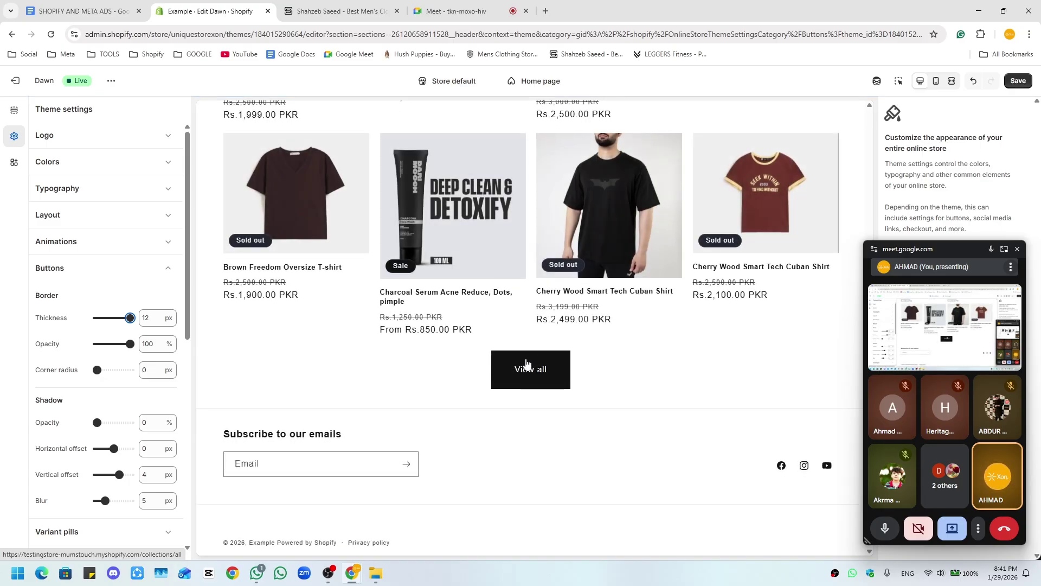
pyautogui.moveTo(131, 317); pyautogui.dragTo(61, 325)
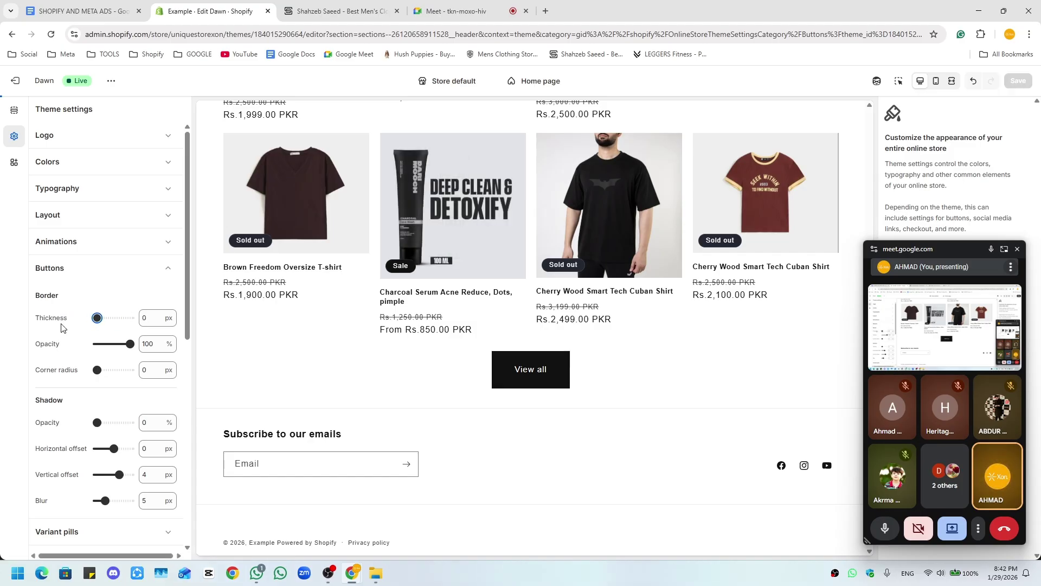
pyautogui.press('Tab')
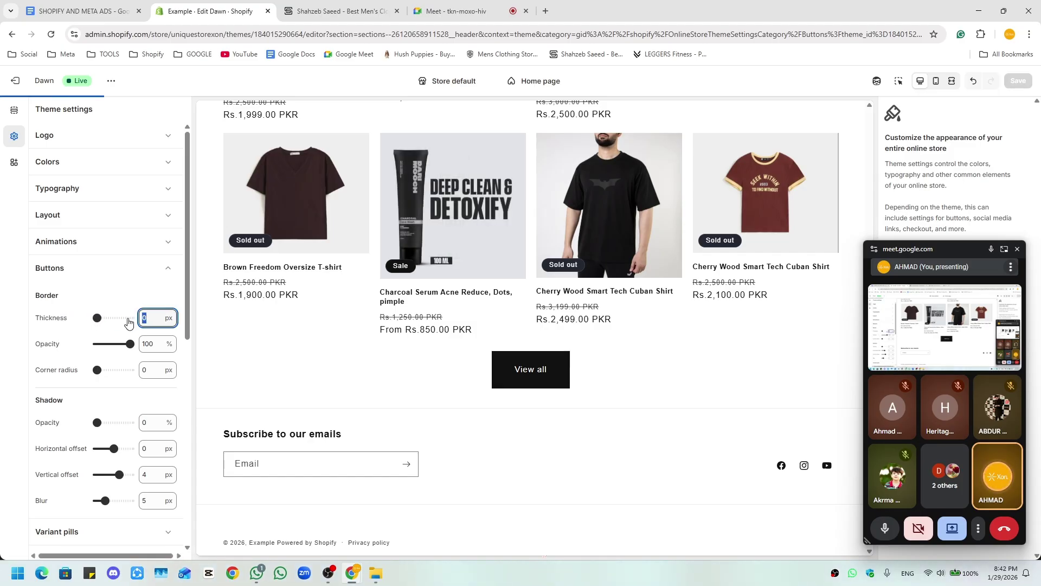
pyautogui.click(77, 325)
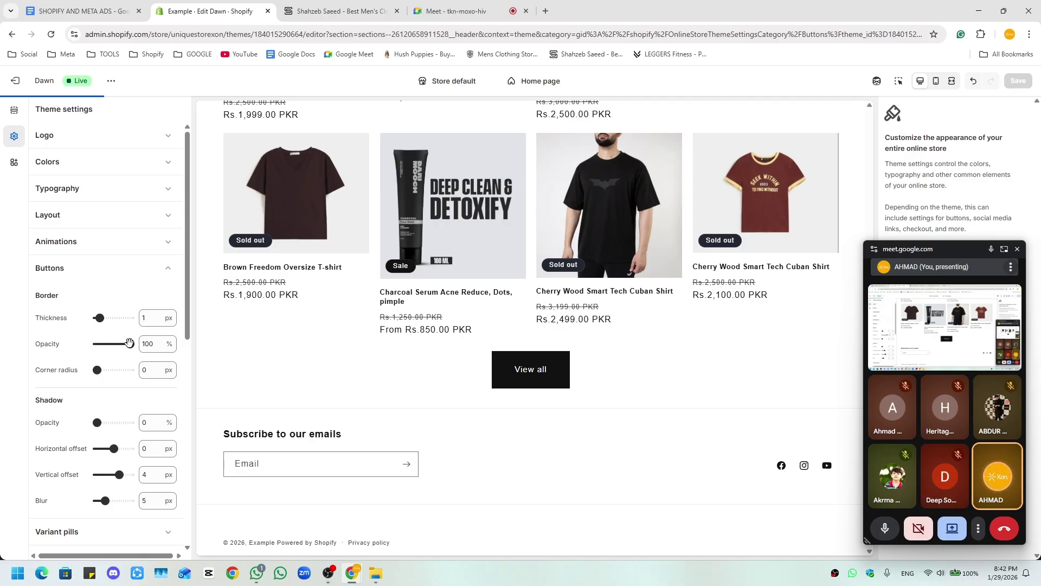
# - Try a 15% button border opacity and look at the category buttons on the reference store
pyautogui.moveTo(130, 343); pyautogui.dragTo(101, 343)
pyautogui.click(337, 11)
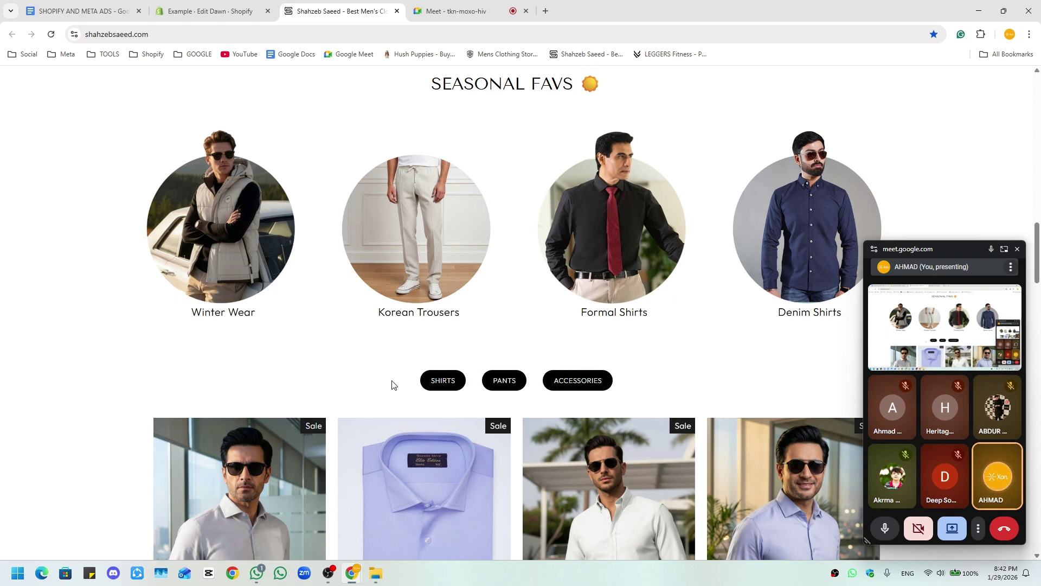
pyautogui.click(205, 10)
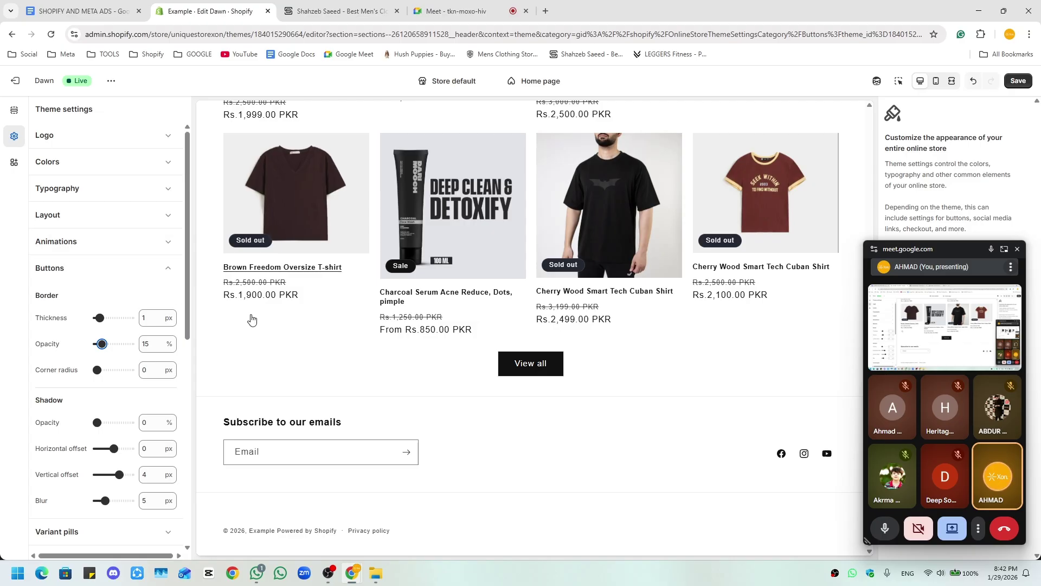
# - Look over the color schemes, turn on the preview inspector and try to select the View all button below the featured products
pyautogui.click(65, 162)
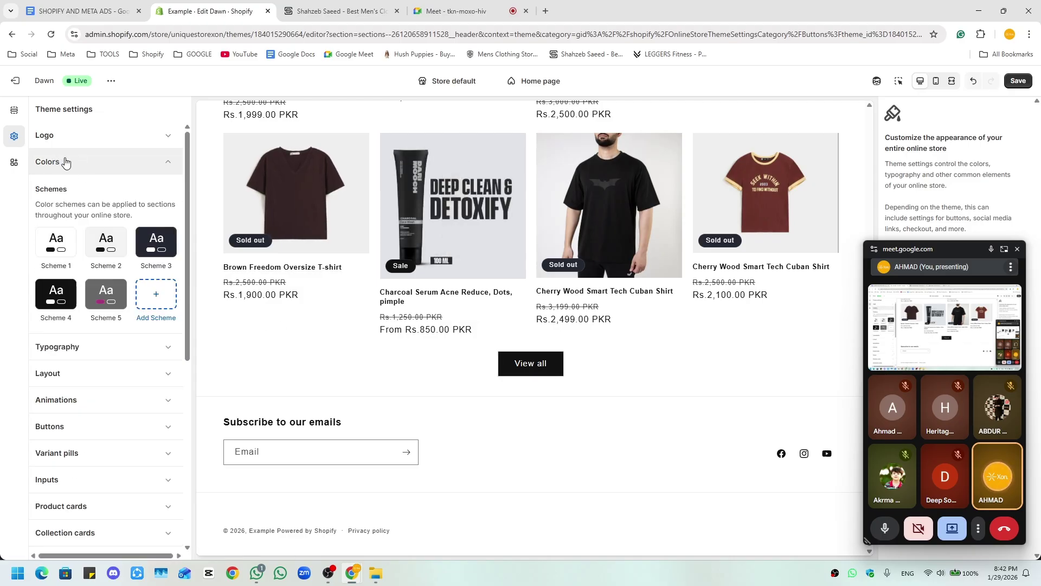
pyautogui.click(62, 161)
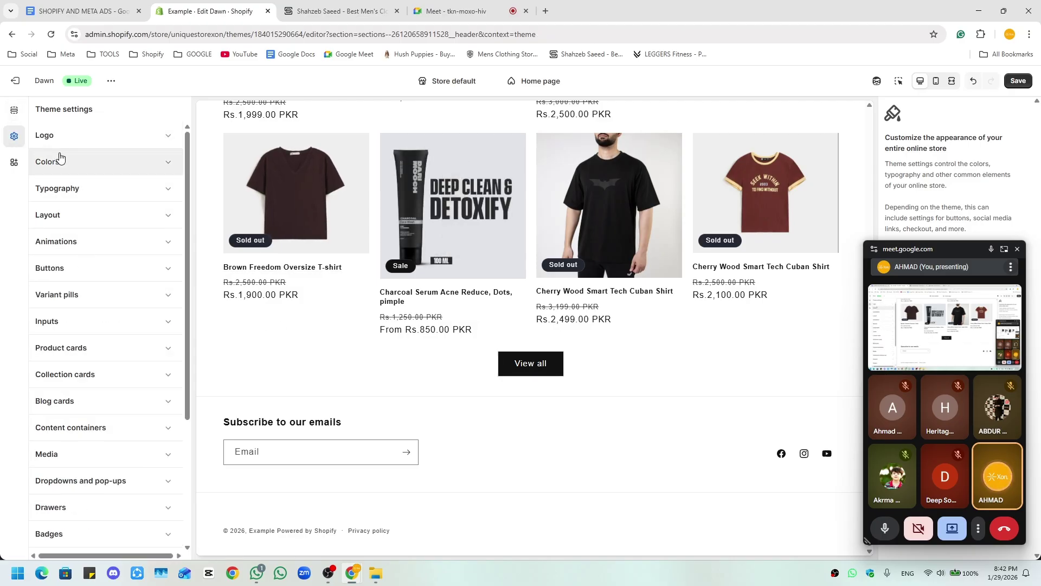
pyautogui.click(14, 110)
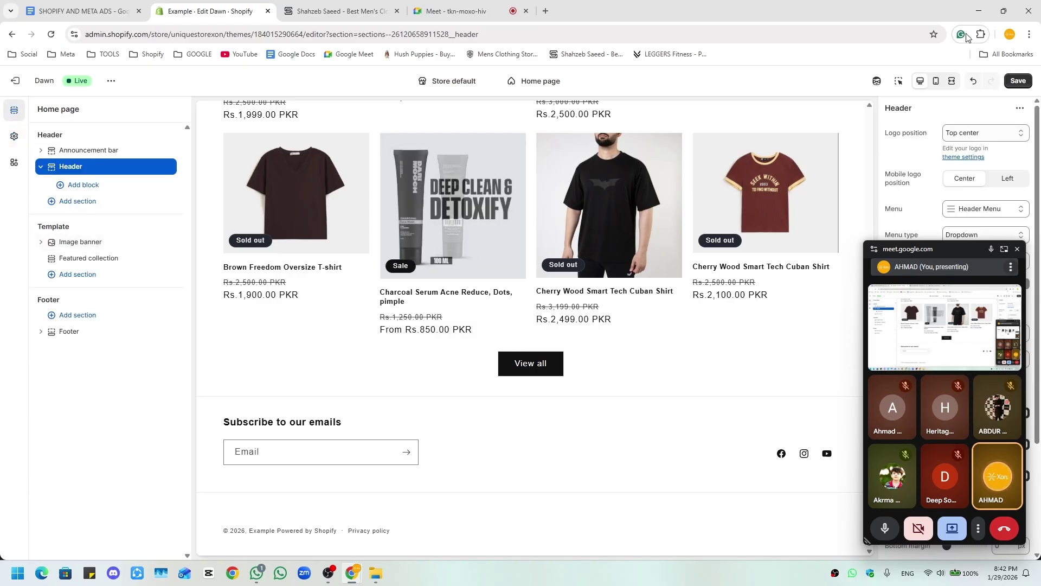
pyautogui.click(895, 86)
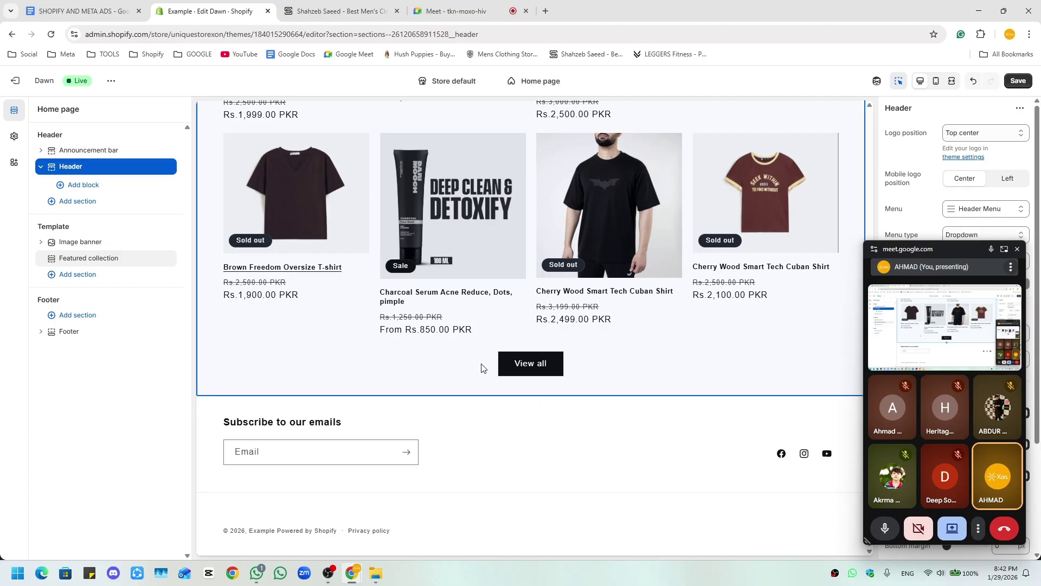
pyautogui.click(513, 364)
pyautogui.click(512, 364)
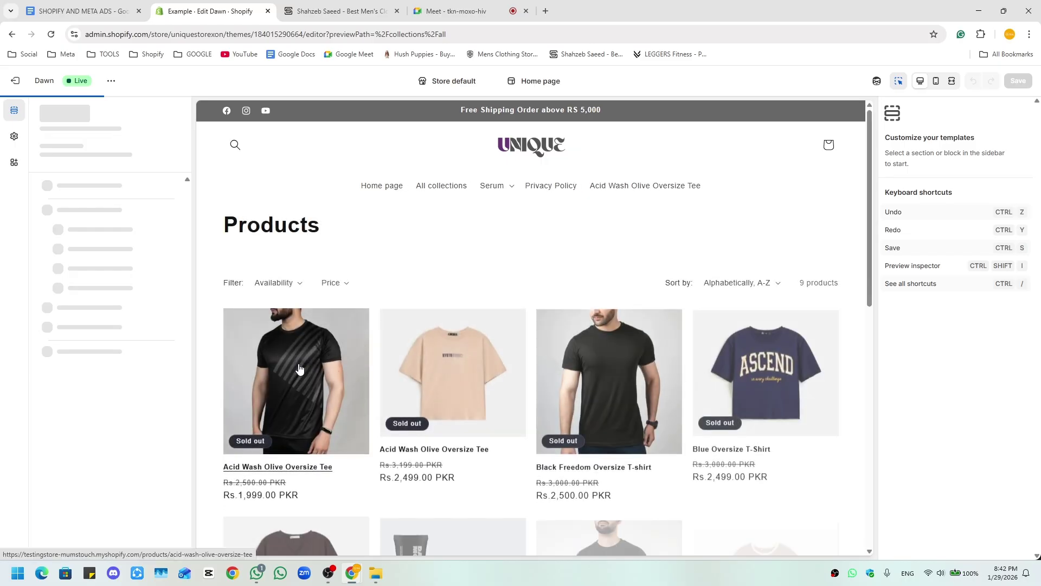
# - Return the preview from the collection page to the Home page and go to the View all button
pyautogui.click(19, 37)
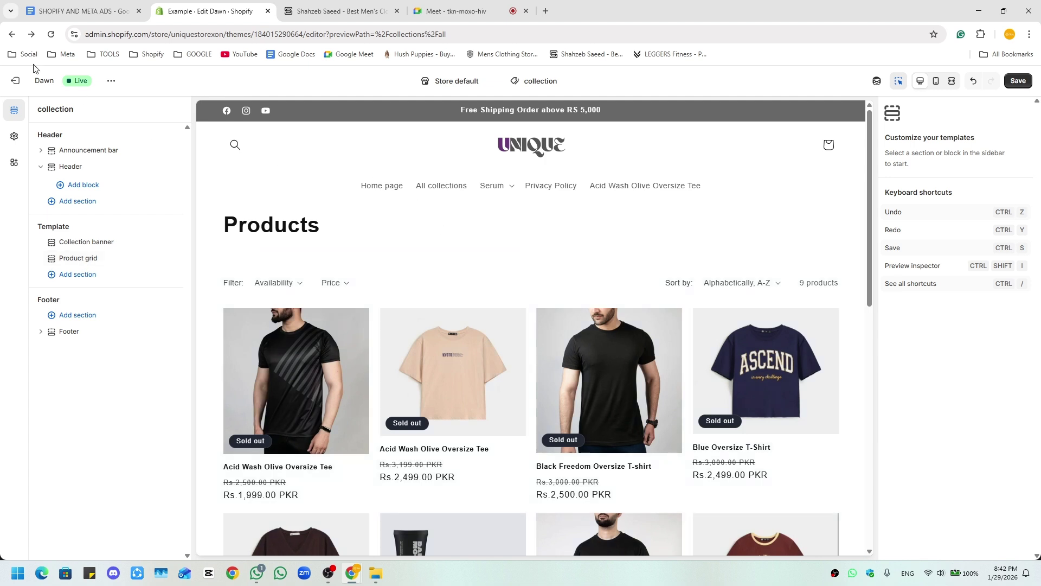
pyautogui.click(556, 81)
pyautogui.click(537, 128)
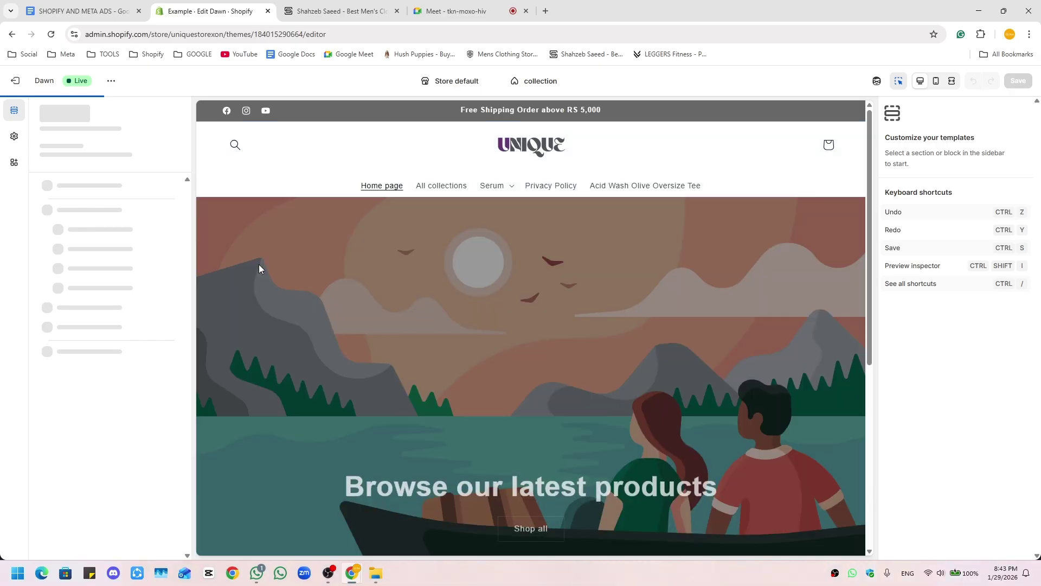
pyautogui.scroll(-5, 259, 266)
pyautogui.scroll(-1, 259, 265)
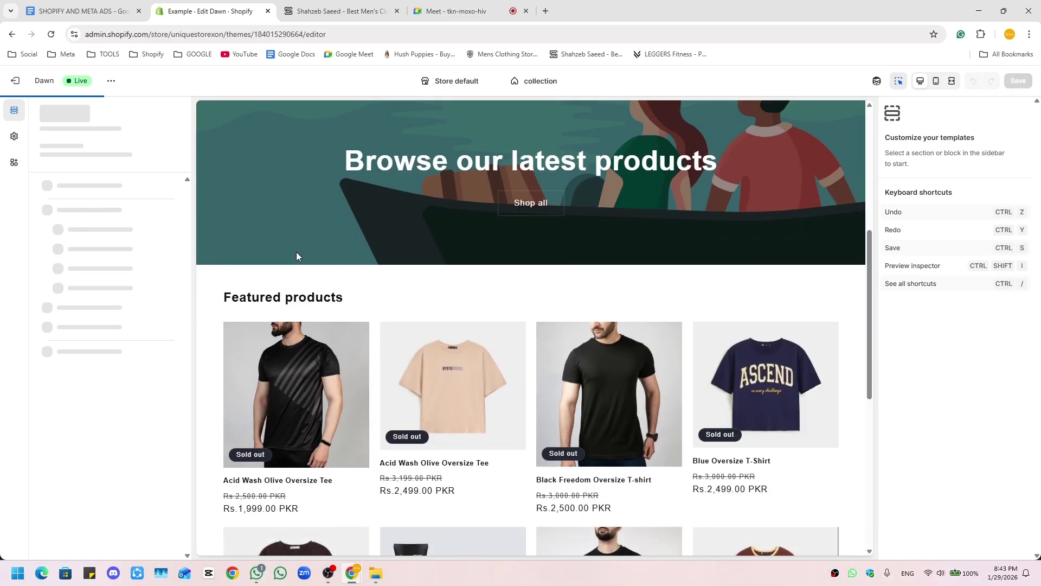
pyautogui.scroll(-5, 296, 251)
pyautogui.scroll(-2, 297, 256)
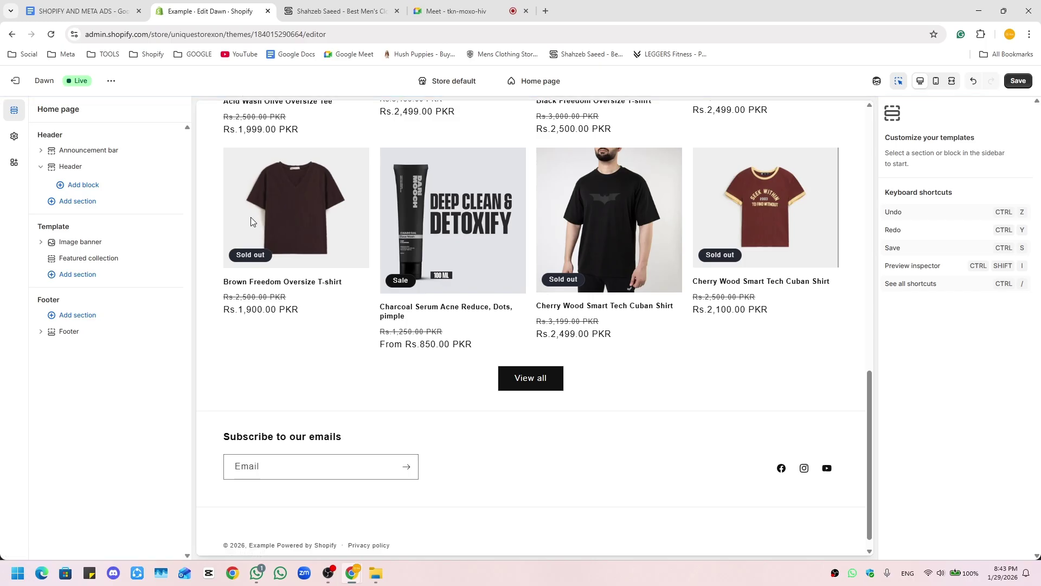
# - Reopen the Buttons settings, try a border opacity of 20%, and set the opacity to 100%
pyautogui.click(21, 137)
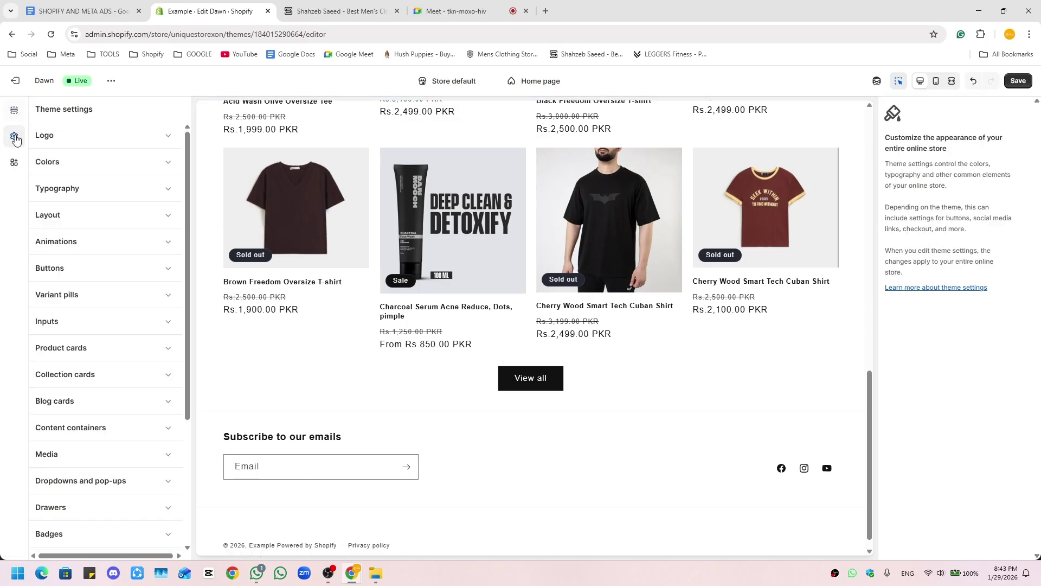
pyautogui.click(132, 269)
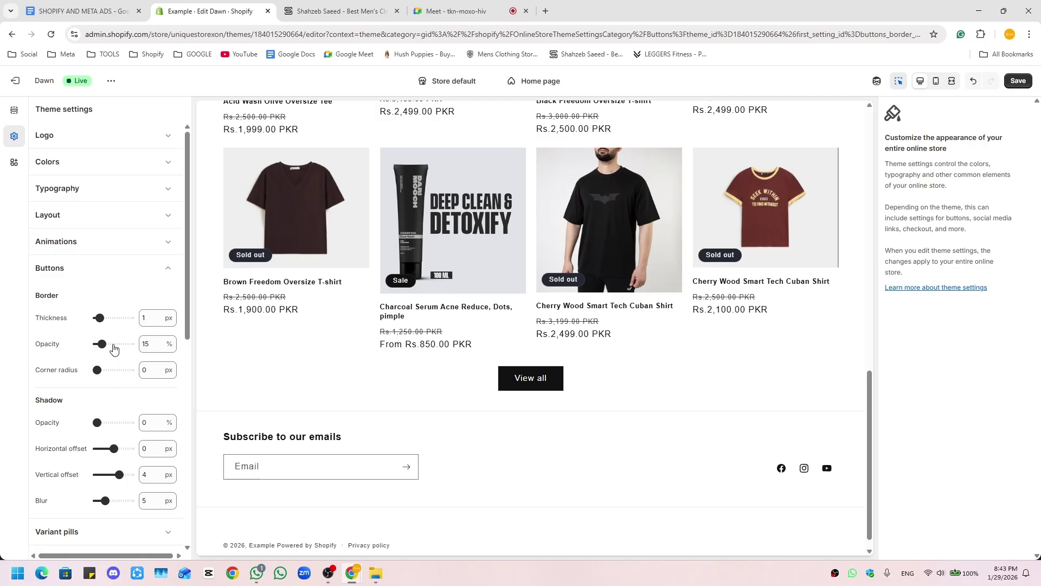
pyautogui.moveTo(103, 342); pyautogui.dragTo(103, 343)
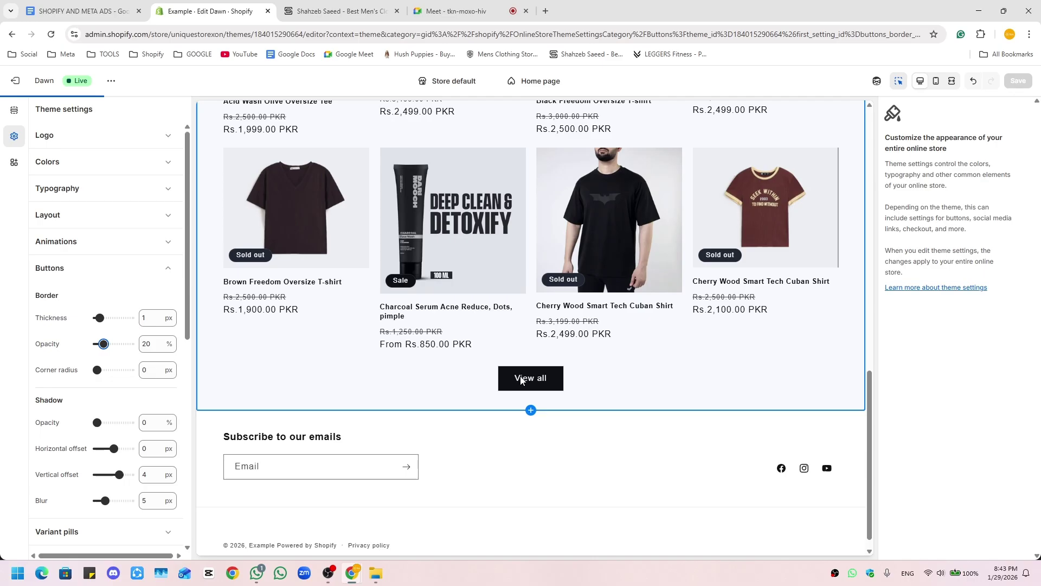
pyautogui.moveTo(103, 342); pyautogui.dragTo(131, 344)
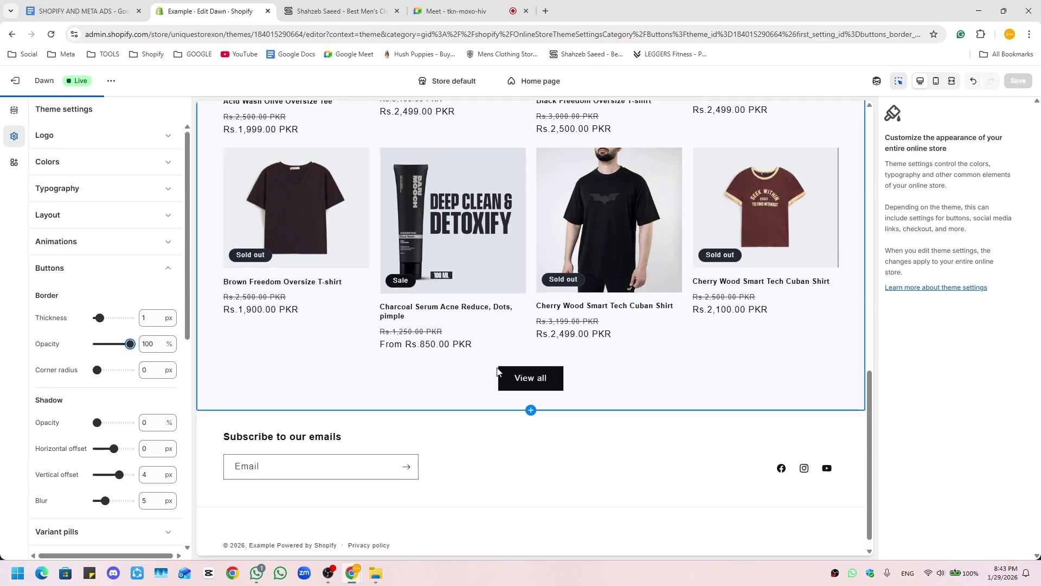
# - Try a 10 px button corner radius, compare it with the reference store's rounded buttons, and set the radius to 40 px
pyautogui.moveTo(98, 370); pyautogui.dragTo(104, 370)
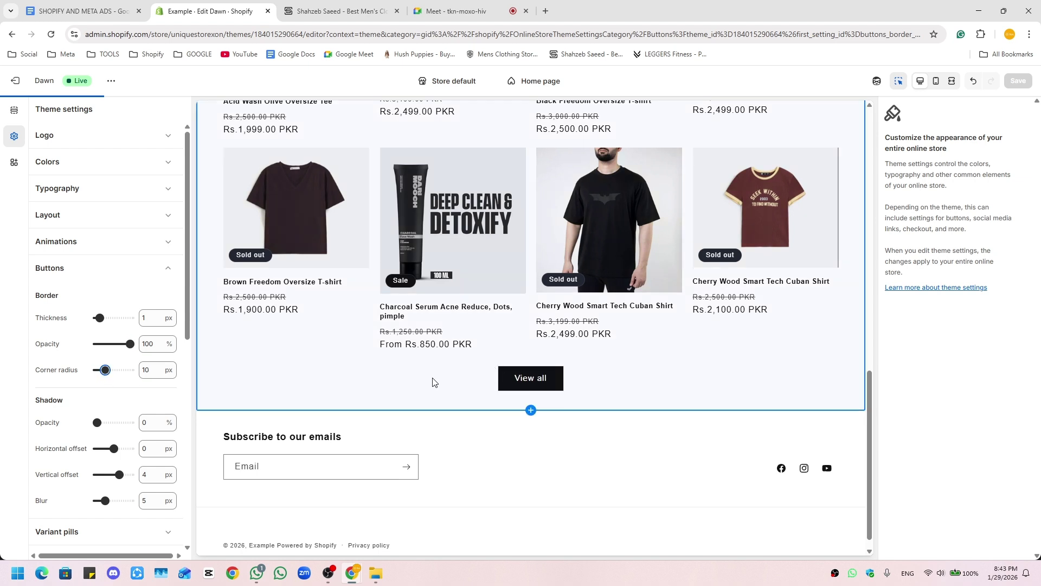
pyautogui.hotkey('ctrl', 'Tab')
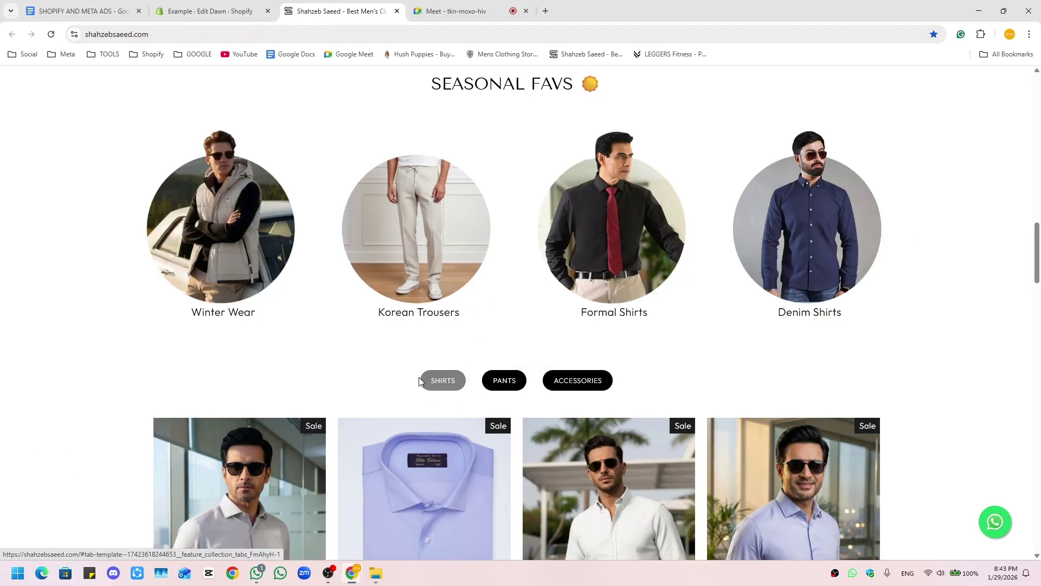
pyautogui.click(211, 11)
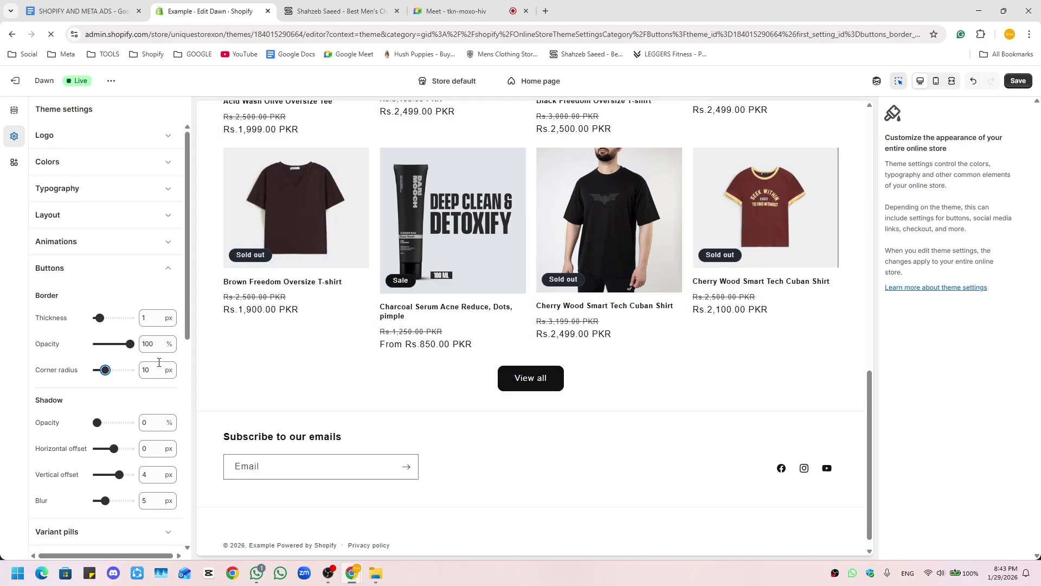
pyautogui.moveTo(118, 373); pyautogui.dragTo(130, 366)
# - Set the button shadow's vertical offset to 8 px and its horizontal offset to 4 px
pyautogui.scroll(-2, 73, 362)
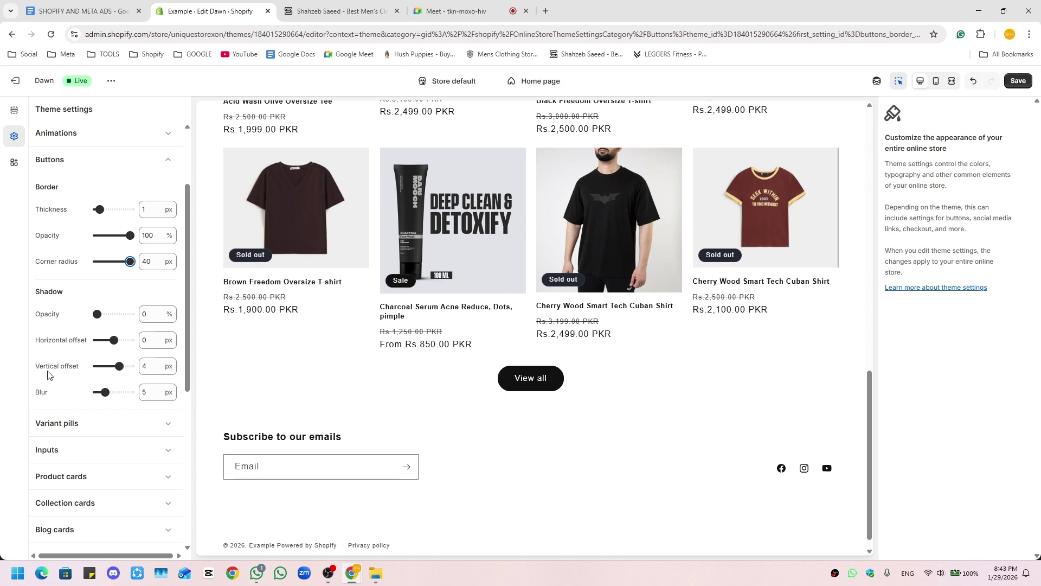
pyautogui.moveTo(119, 367); pyautogui.dragTo(124, 371)
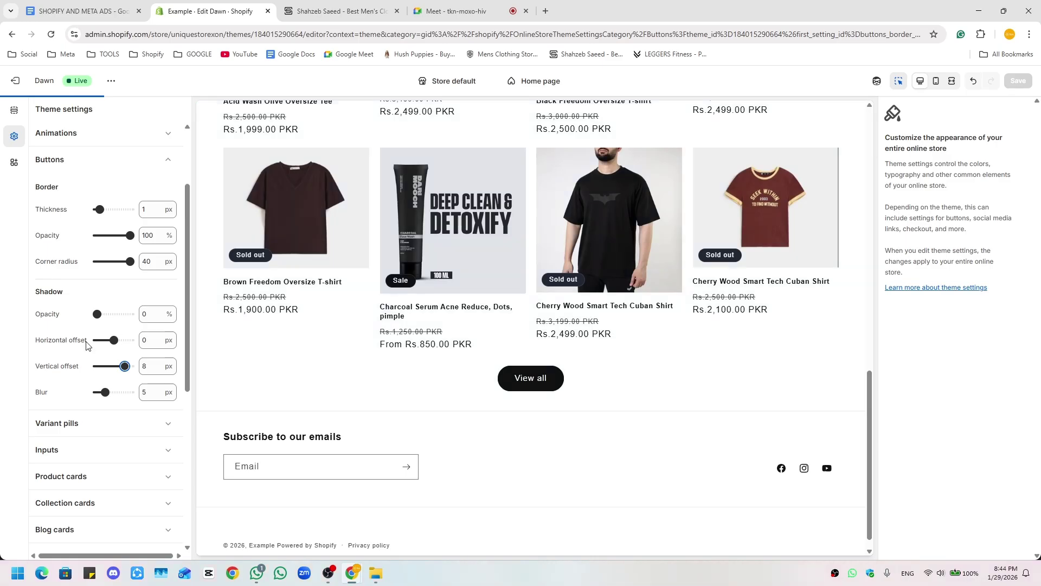
pyautogui.moveTo(114, 340); pyautogui.dragTo(119, 341)
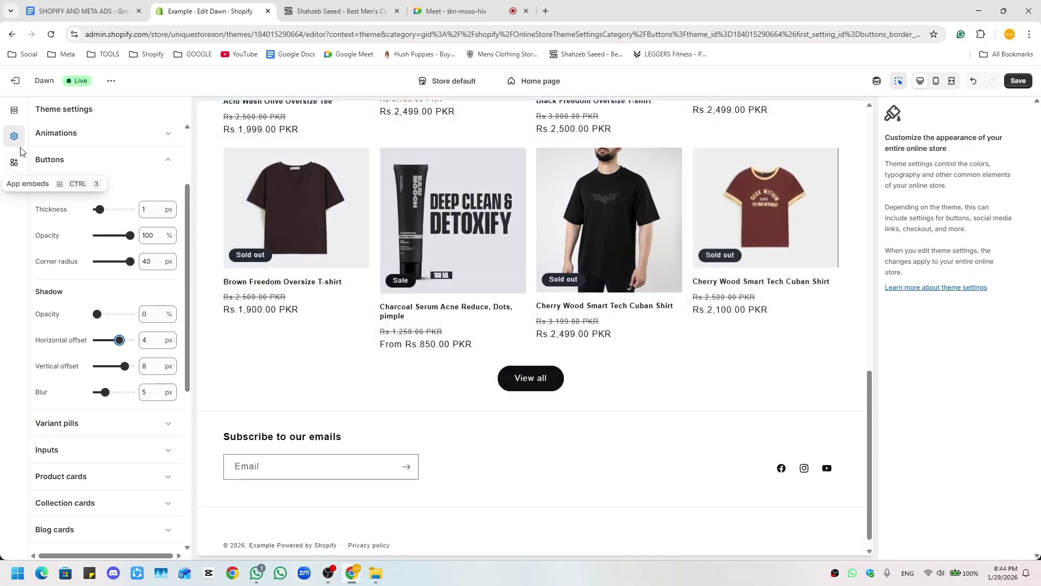
# - Try Scheme 5 as the Featured collection section's color scheme, set it back to Scheme 1, and look through the section's other settings
pyautogui.click(14, 110)
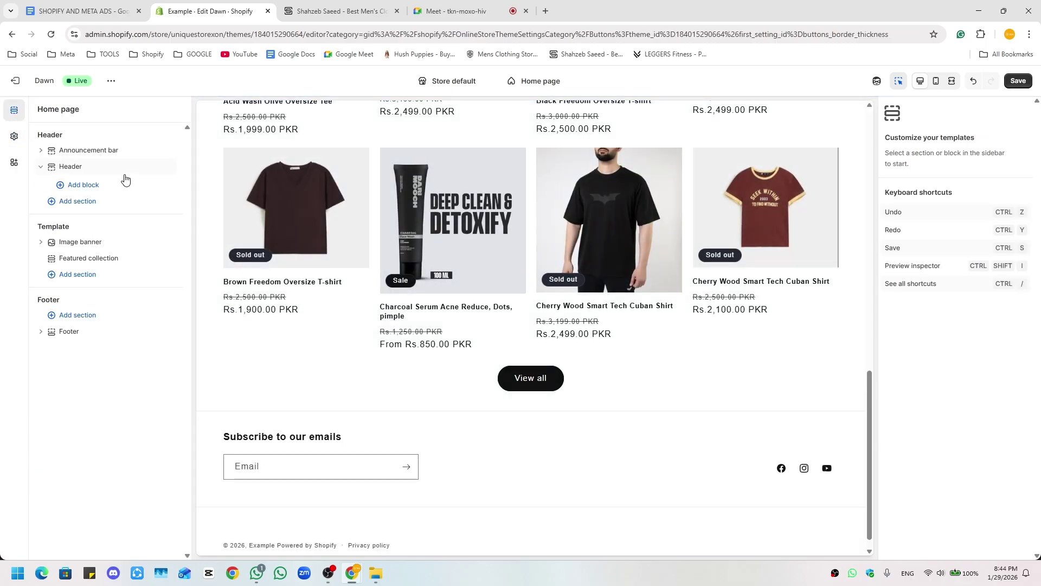
pyautogui.click(86, 259)
pyautogui.scroll(-5, 969, 313)
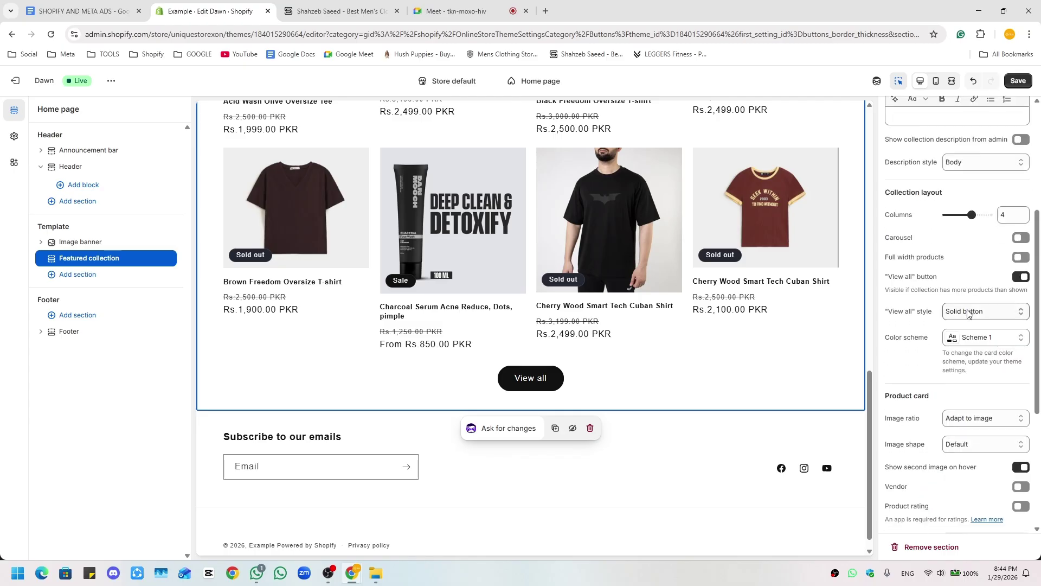
pyautogui.scroll(-2, 968, 313)
pyautogui.click(972, 238)
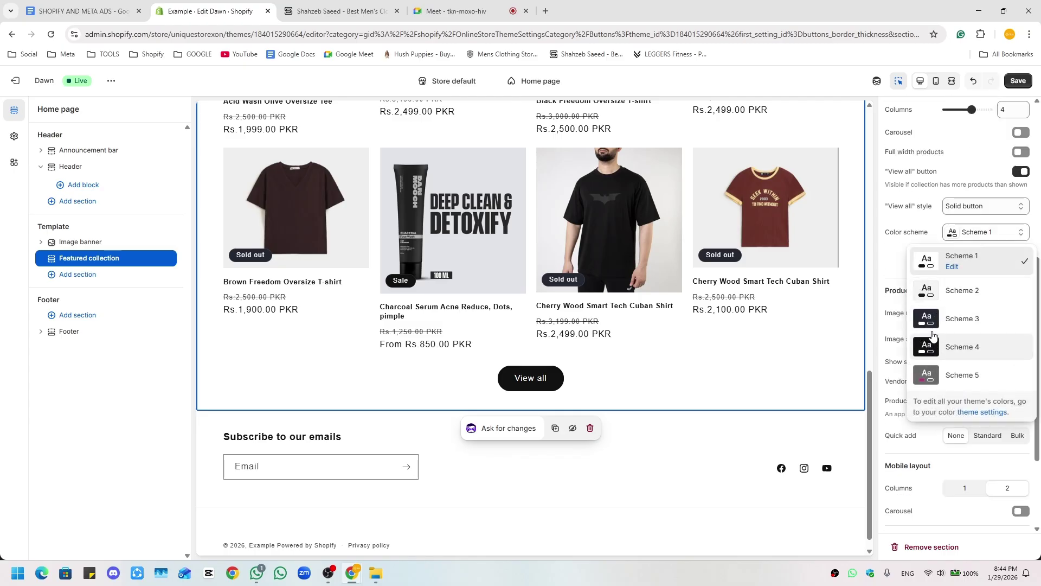
pyautogui.click(929, 375)
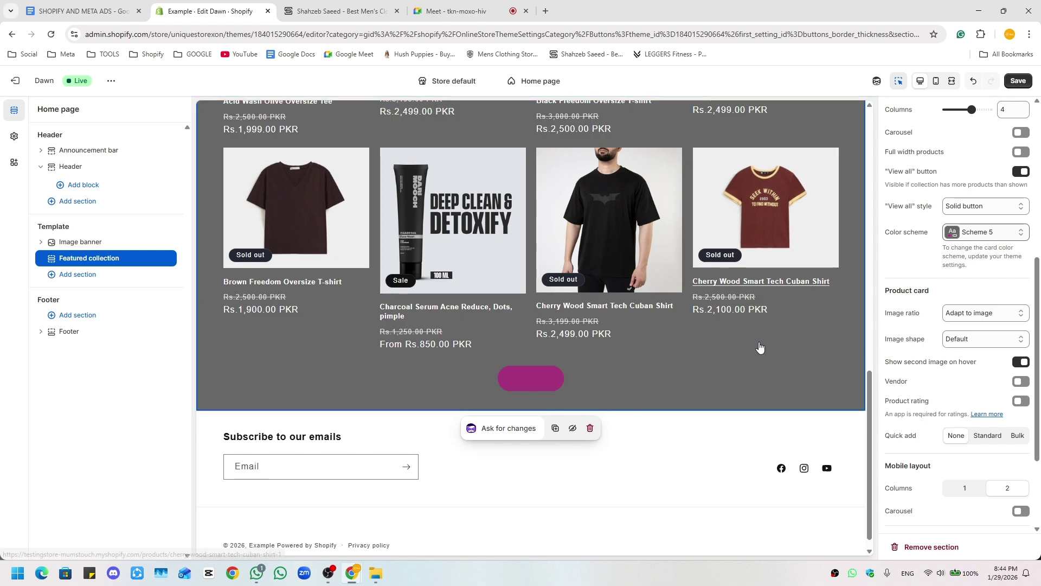
pyautogui.click(977, 236)
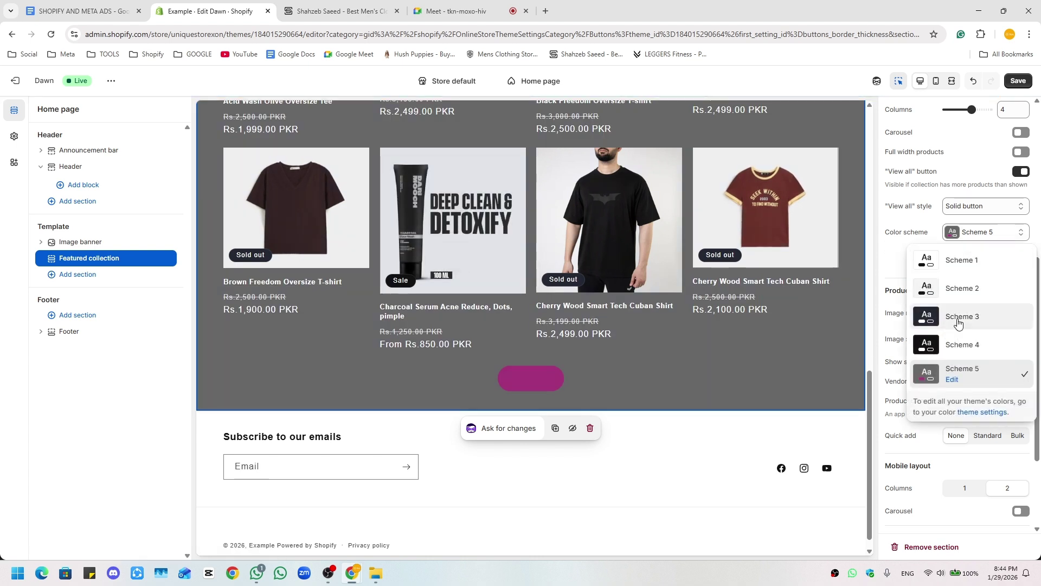
pyautogui.click(946, 261)
pyautogui.scroll(-3, 964, 415)
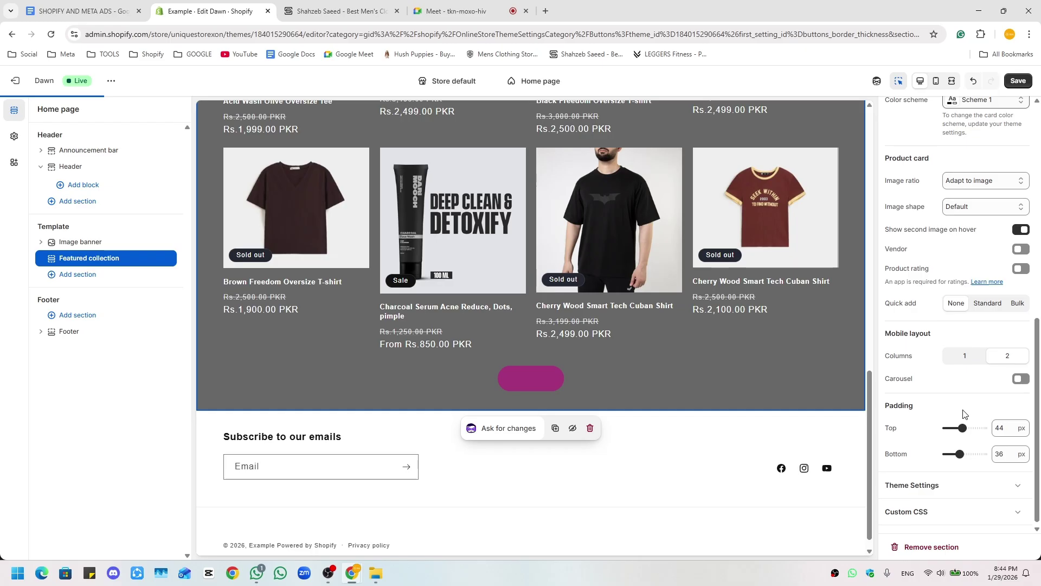
pyautogui.scroll(4, 964, 415)
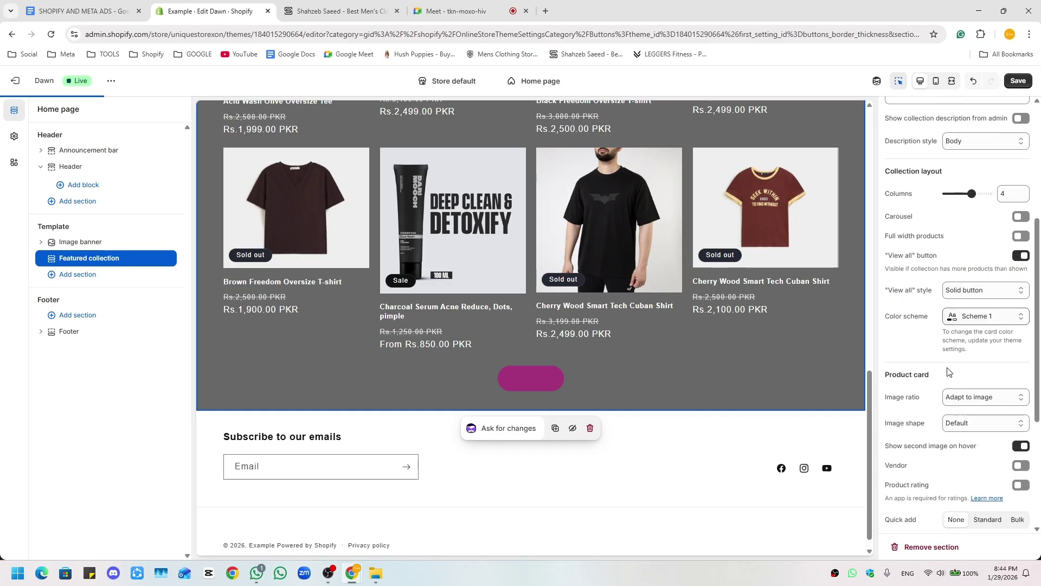
# - Try Scheme 2 on the Featured collection section, and try #FFFFFF as Scheme 1's solid button background color
pyautogui.click(971, 320)
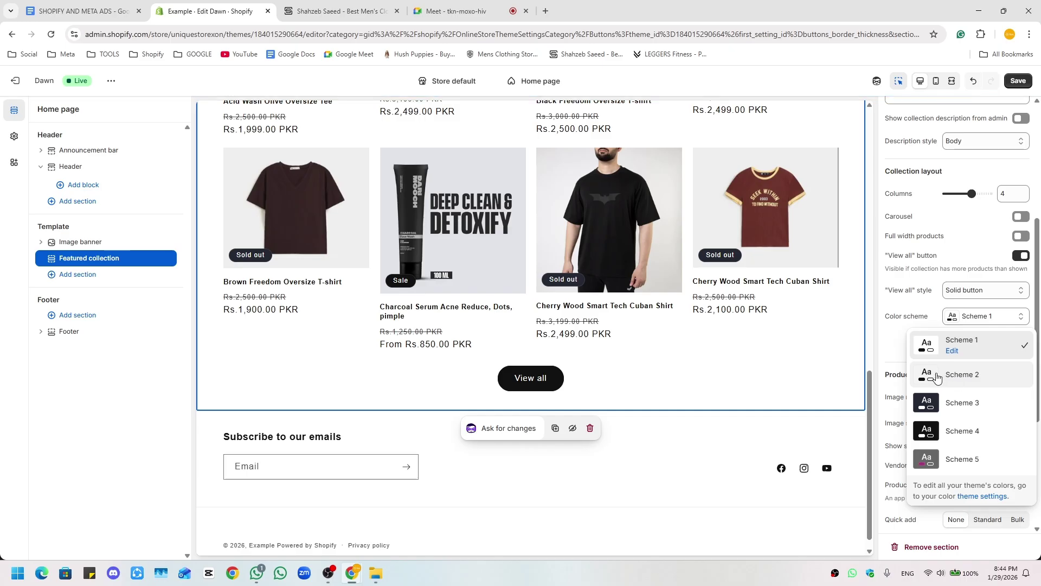
pyautogui.click(942, 376)
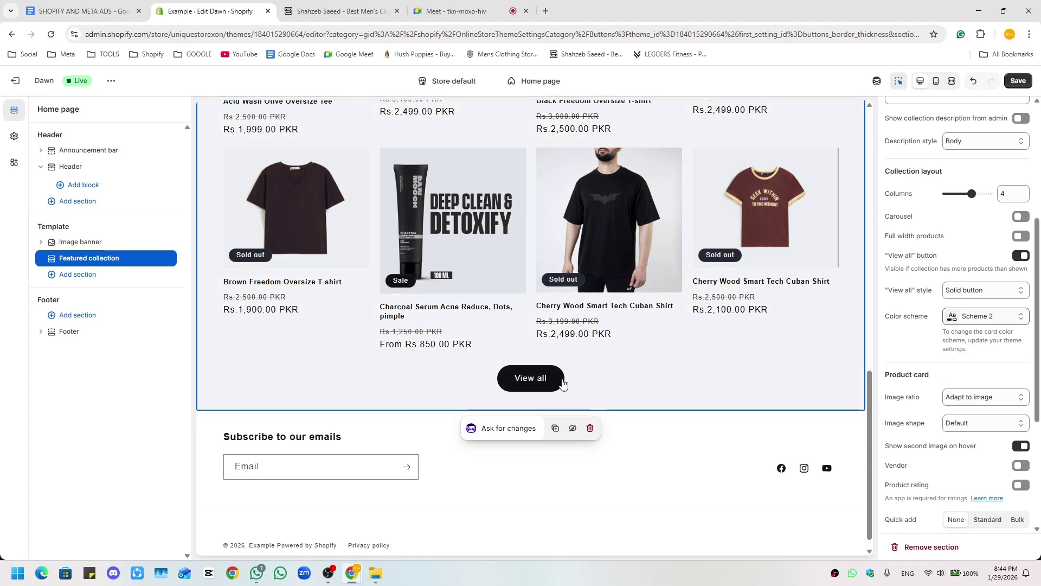
pyautogui.click(14, 136)
pyautogui.click(96, 162)
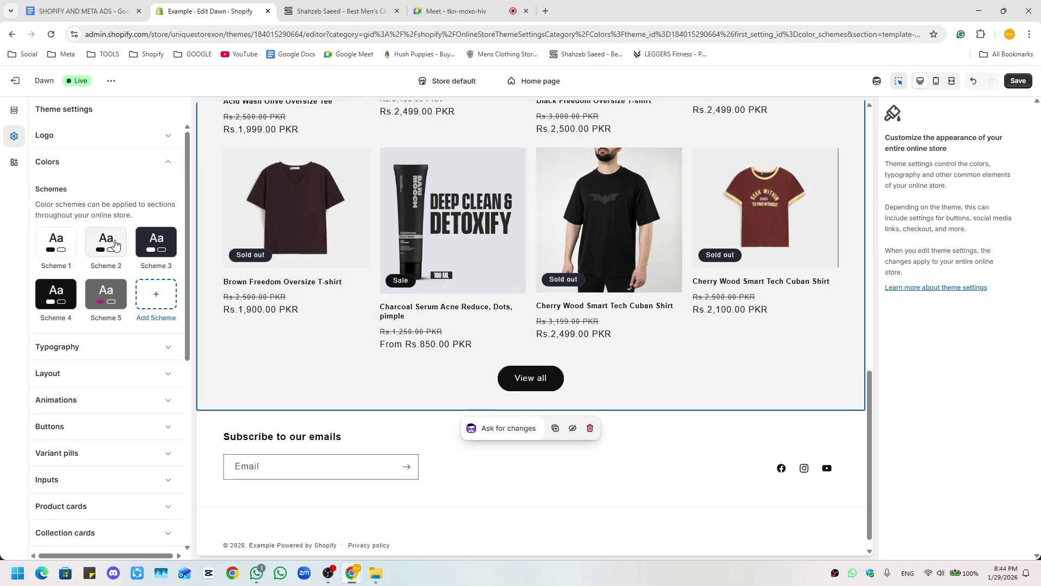
pyautogui.click(71, 245)
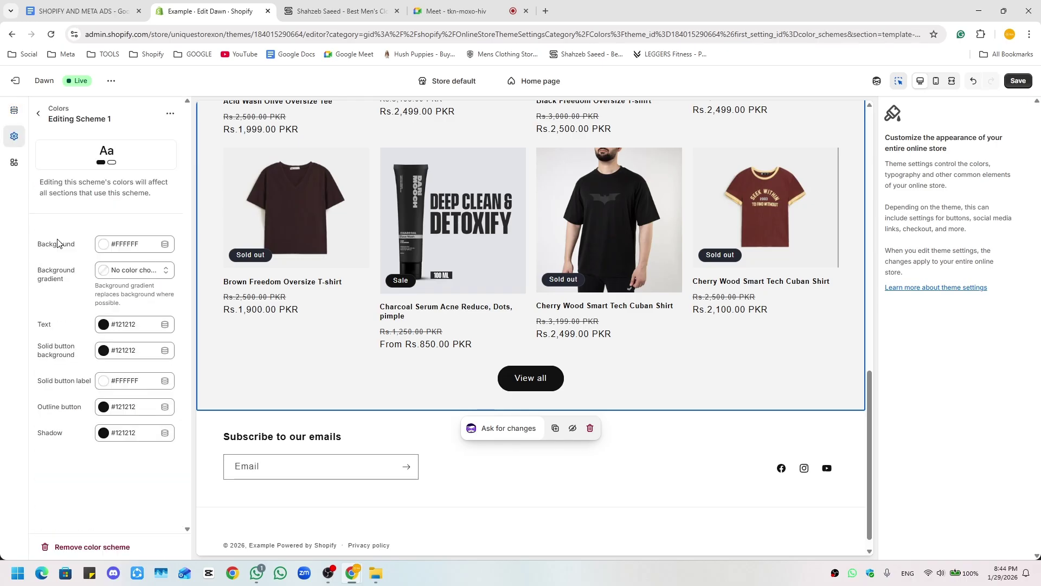
pyautogui.click(102, 355)
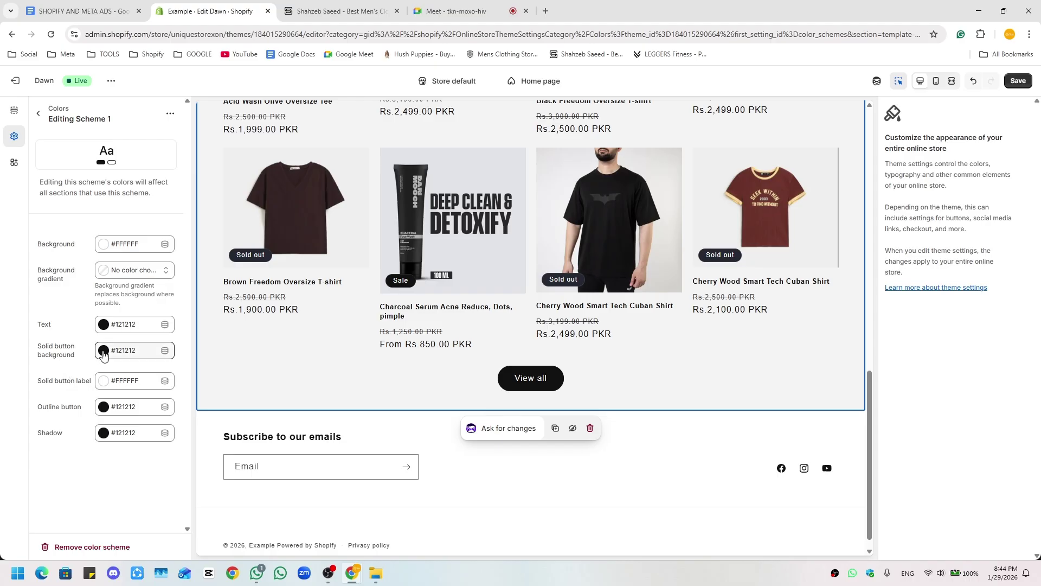
pyautogui.click(108, 275)
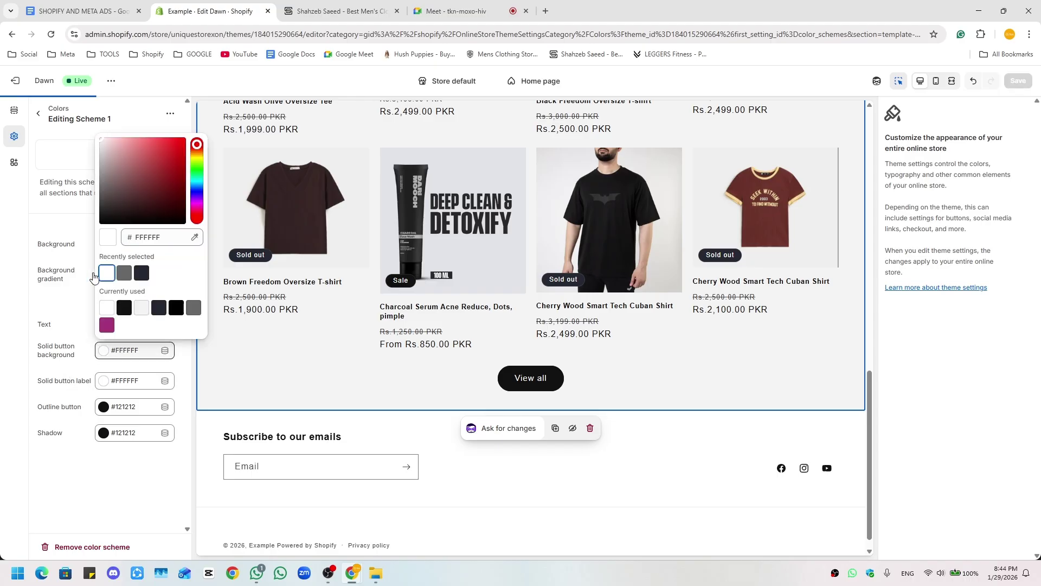
pyautogui.click(40, 115)
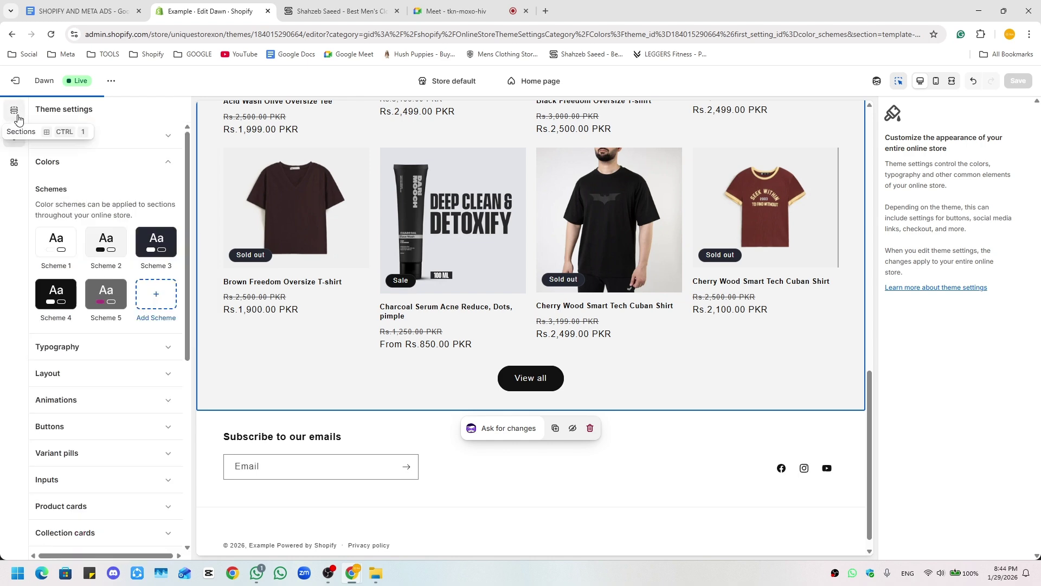
# - Set the Featured collection section's color scheme back to Scheme 1
pyautogui.click(14, 110)
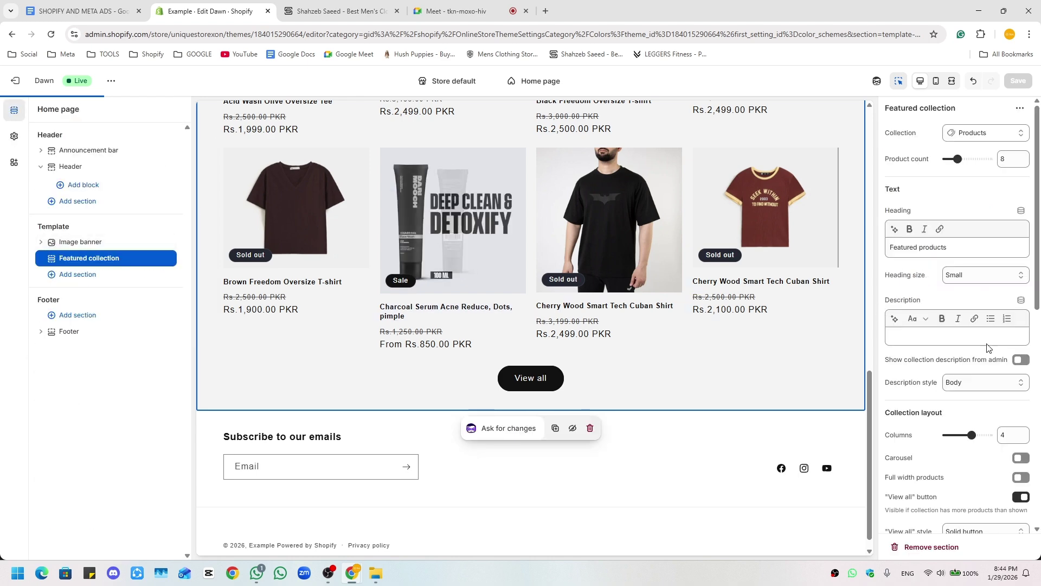
pyautogui.scroll(-1, 974, 408)
pyautogui.scroll(-4, 974, 408)
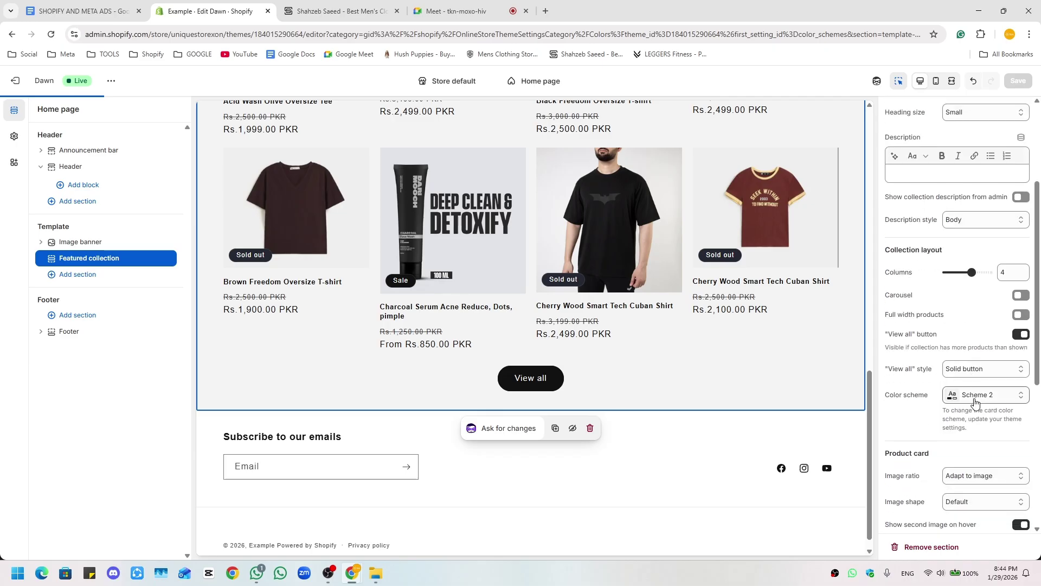
pyautogui.click(976, 394)
pyautogui.click(930, 224)
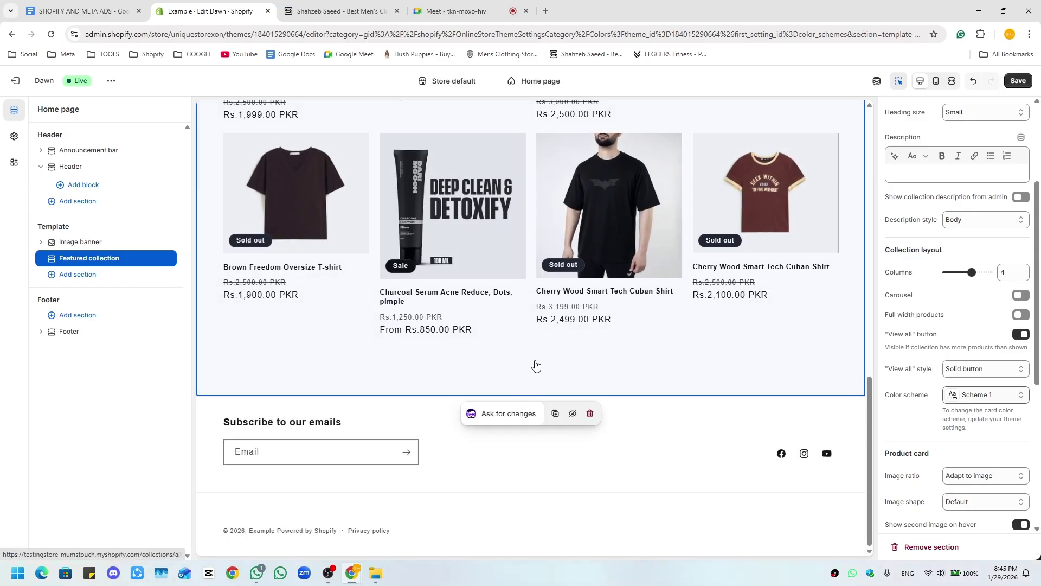
# - Set the solid button label color of Scheme 1 to #121212 in the theme's color settings
pyautogui.click(14, 136)
pyautogui.click(57, 244)
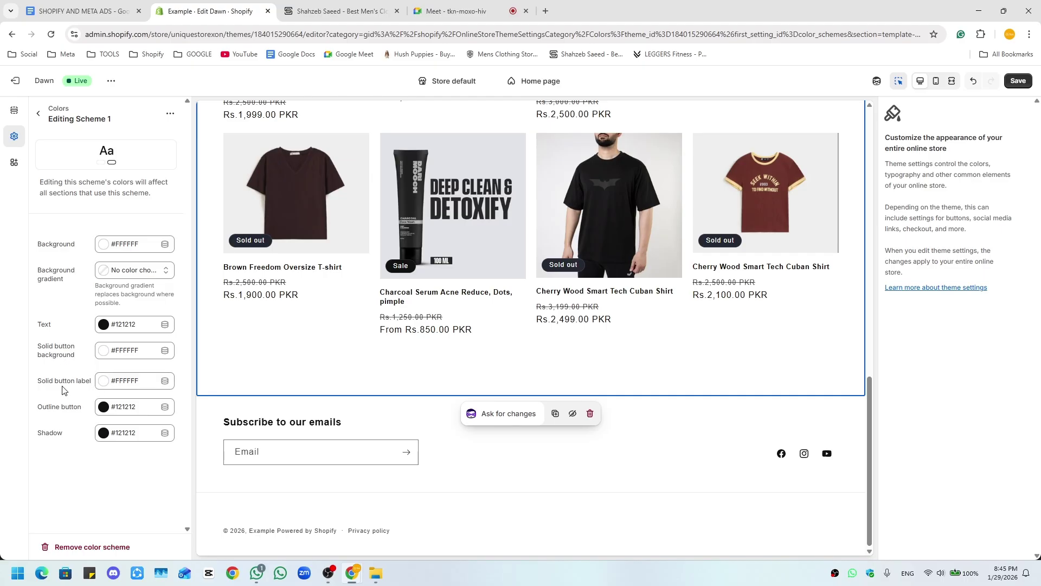
pyautogui.click(105, 385)
pyautogui.click(123, 339)
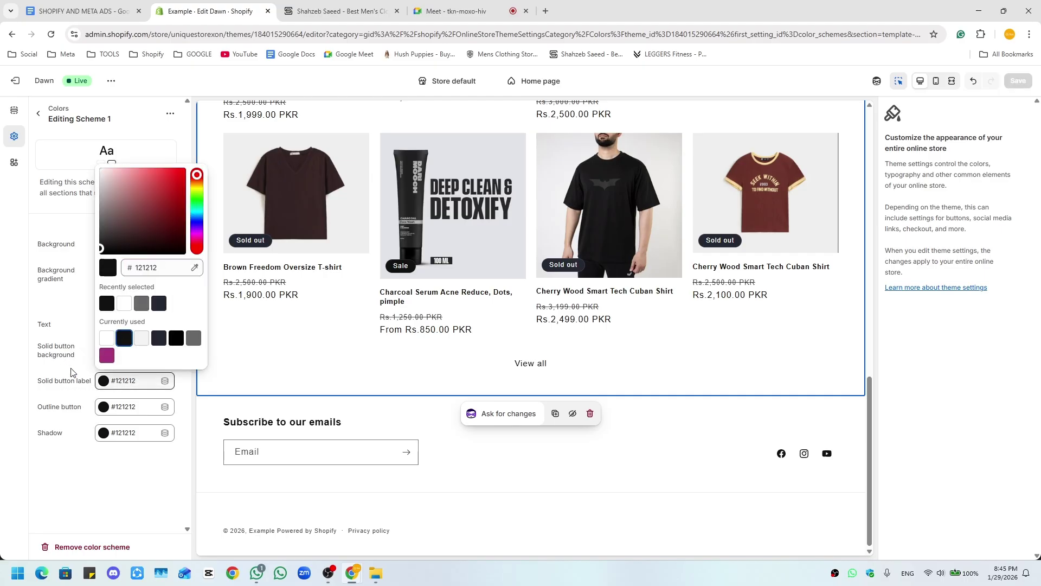
# - Set Scheme 1's solid button background to the gray #686868 from the currently used colors, and leave the scheme editor
pyautogui.click(85, 364)
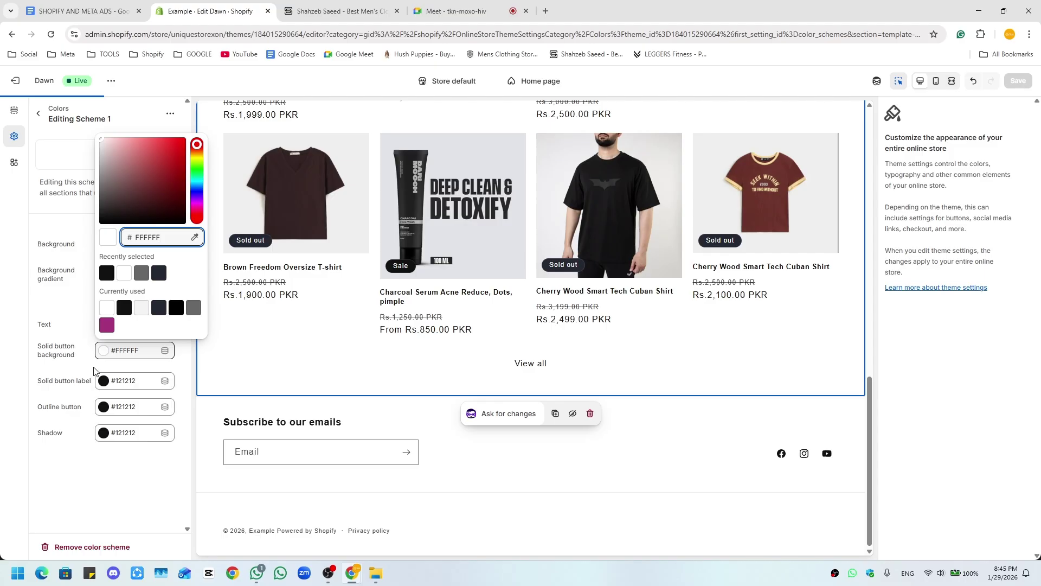
pyautogui.click(89, 360)
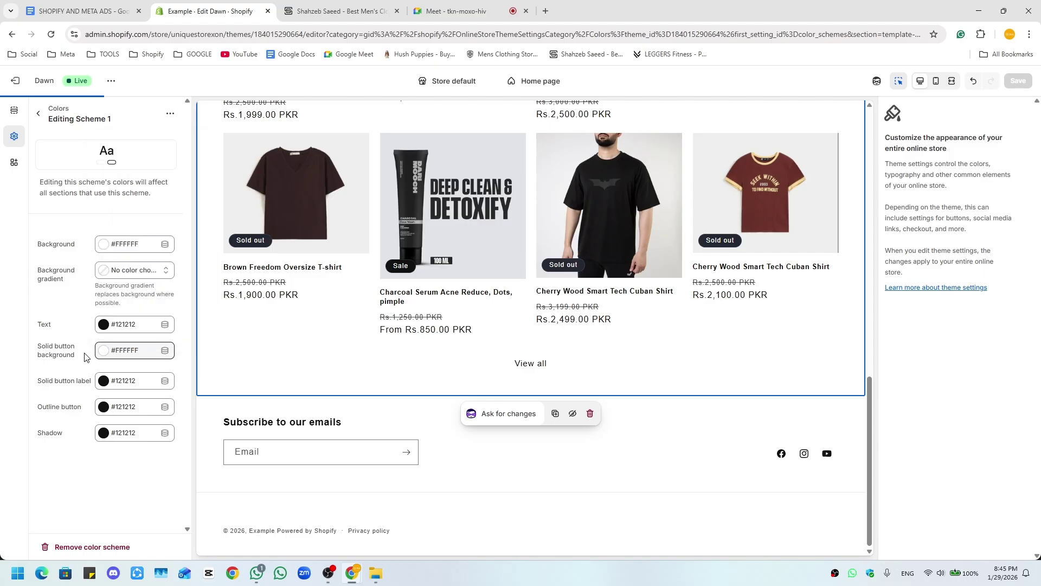
pyautogui.click(85, 357)
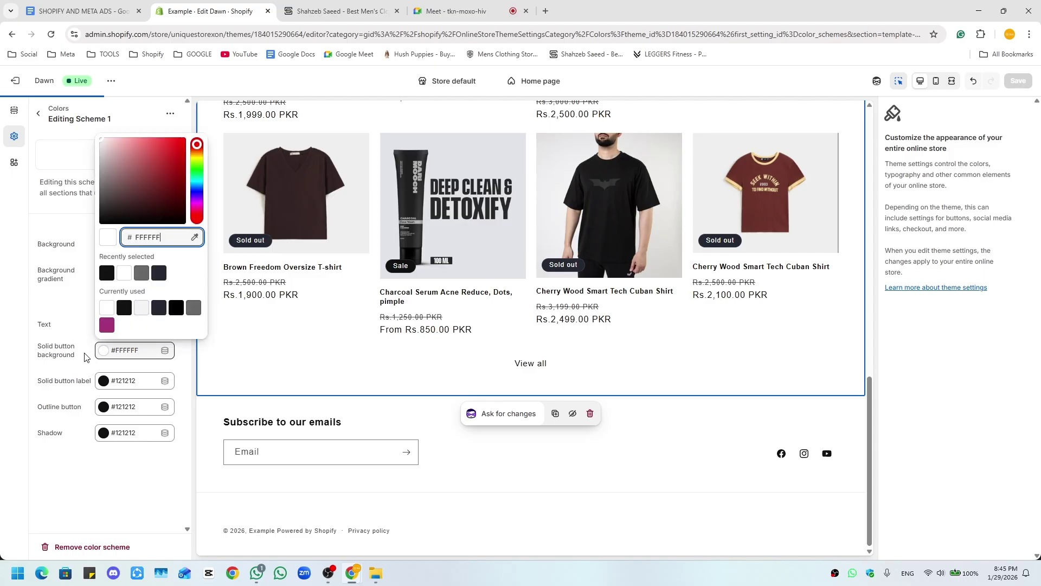
pyautogui.click(83, 325)
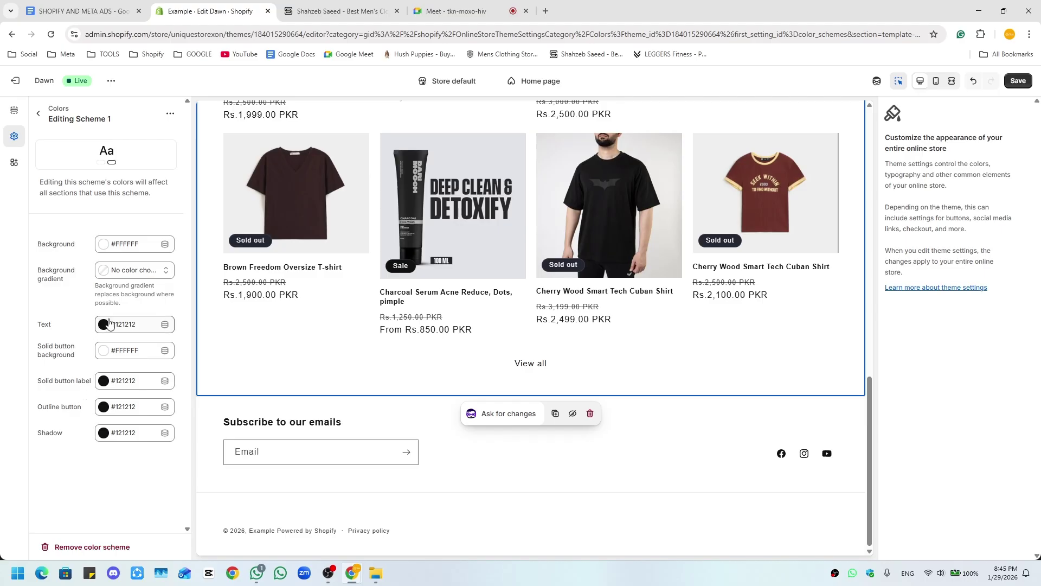
pyautogui.click(103, 351)
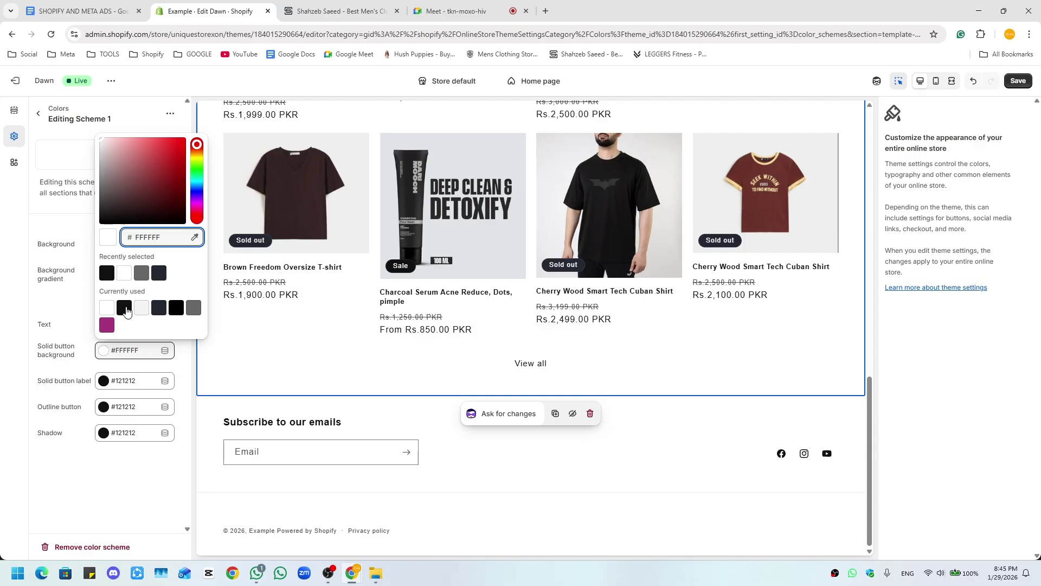
pyautogui.click(194, 307)
pyautogui.click(74, 205)
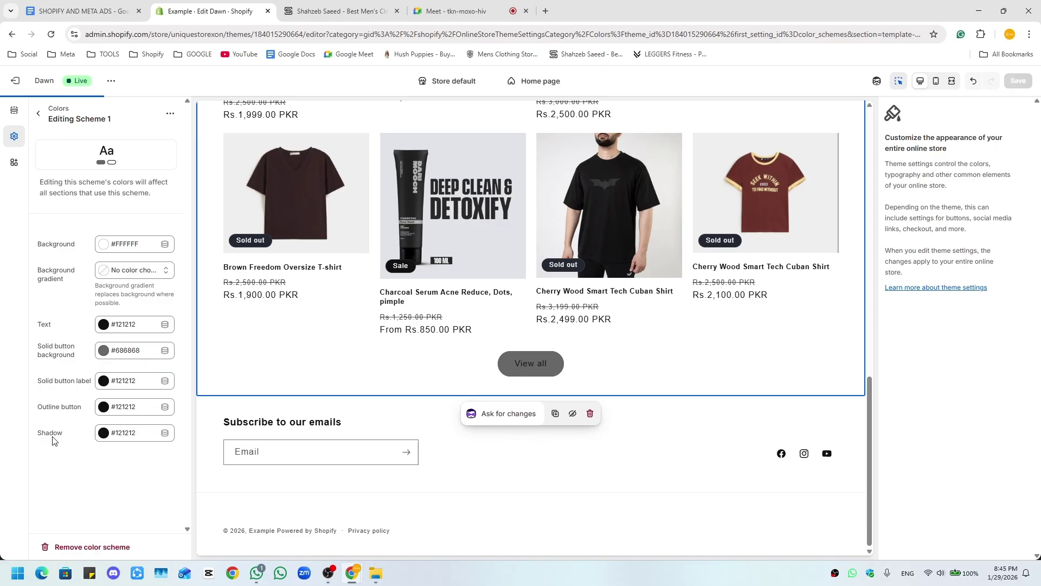
pyautogui.click(38, 113)
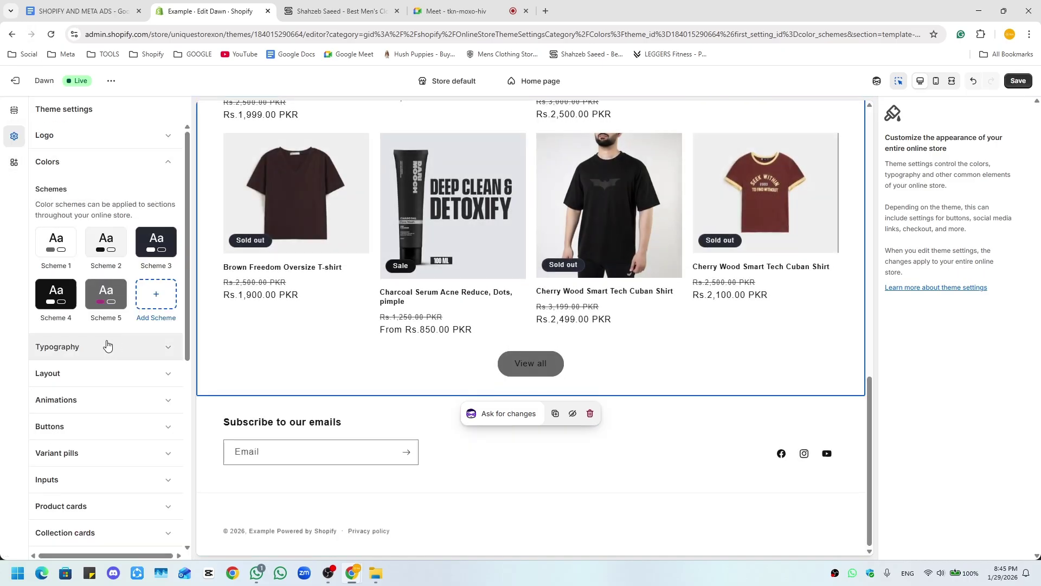
# - Set the theme's button shadow to 100% opacity, 2 px horizontal offset, 4 px vertical offset and 20 px blur
pyautogui.click(149, 165)
pyautogui.scroll(-3, 120, 339)
pyautogui.scroll(3, 120, 339)
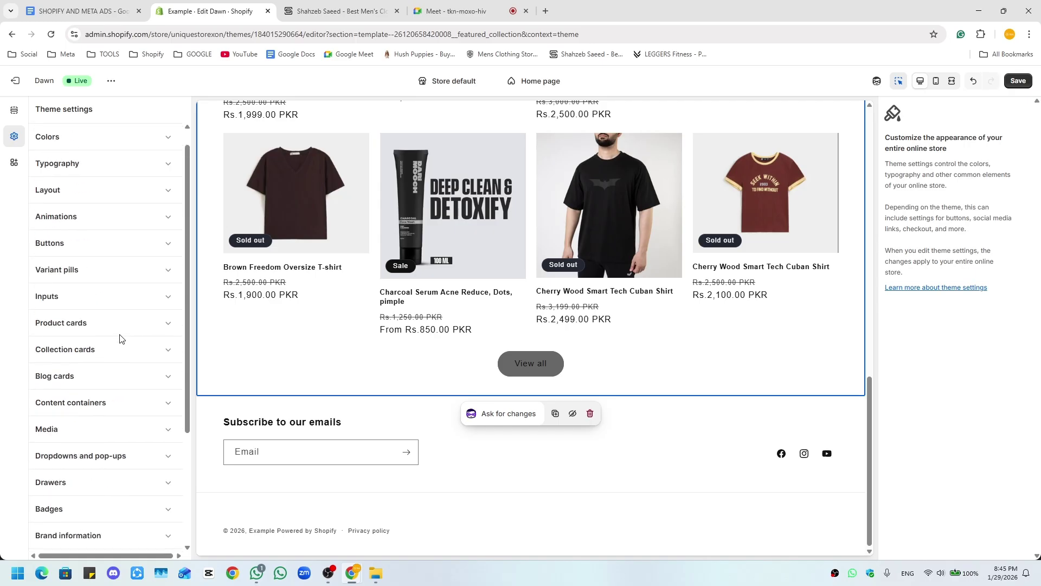
pyautogui.click(84, 251)
pyautogui.scroll(-1, 81, 371)
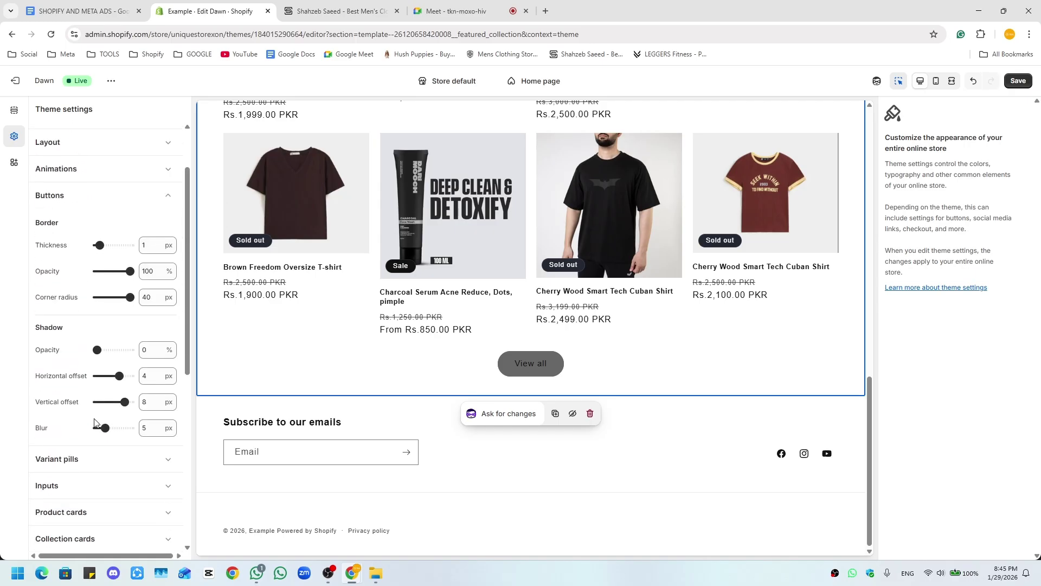
pyautogui.moveTo(97, 348); pyautogui.dragTo(130, 349)
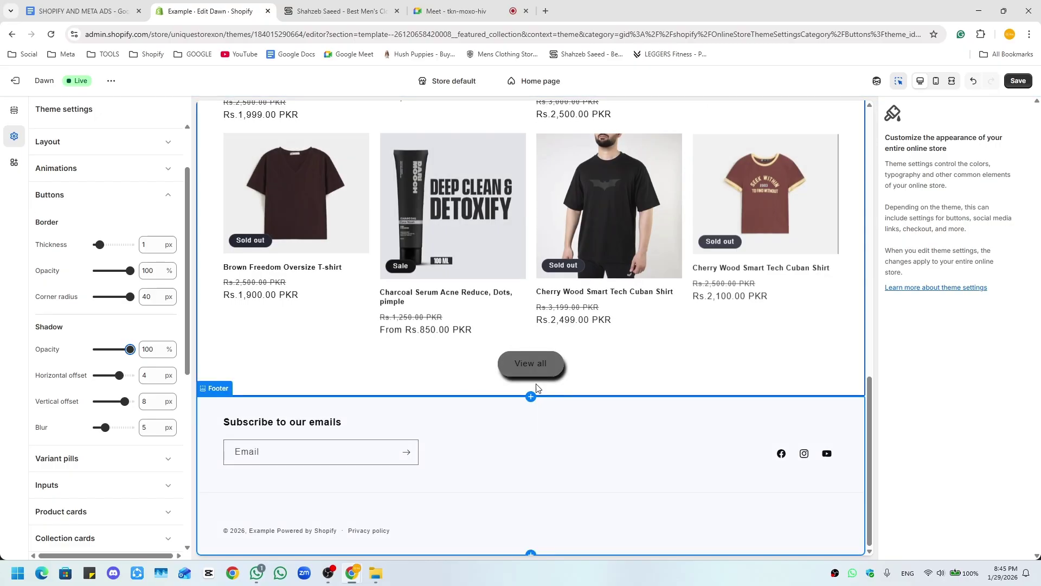
pyautogui.moveTo(119, 375)
pyautogui.mouseDown()
pyautogui.moveTo(120, 401)
pyautogui.moveTo(115, 375)
pyautogui.mouseUp()
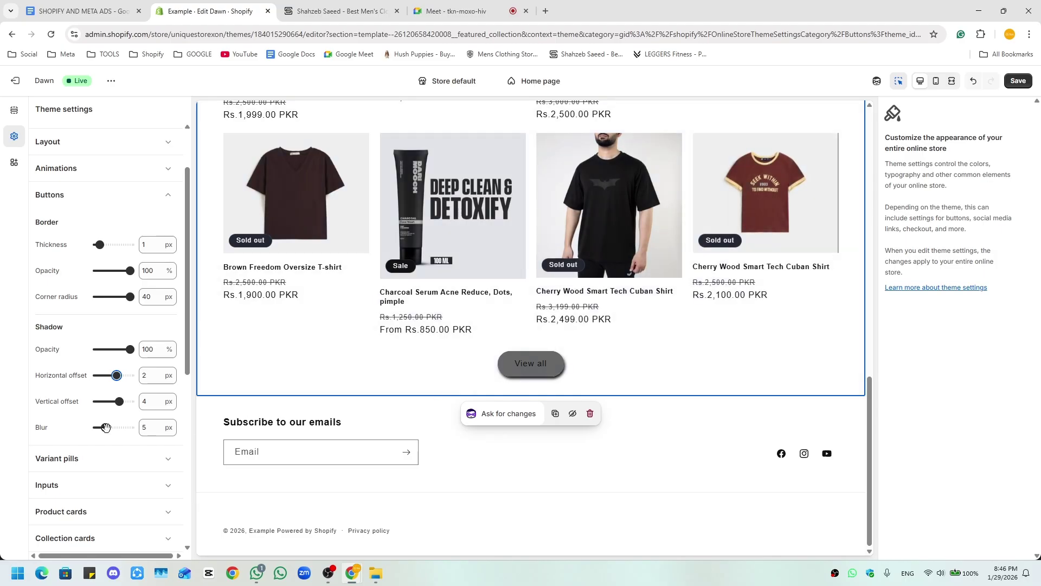
pyautogui.moveTo(106, 427); pyautogui.dragTo(139, 431)
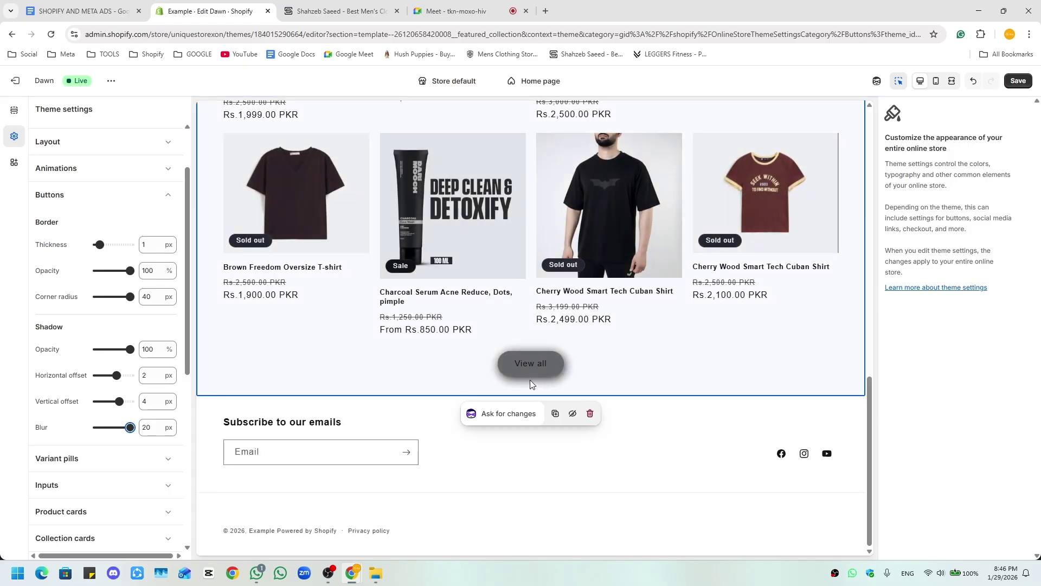
# - Compare the shadow with the reference store's flat buttons and set the button shadow opacity to 0%
pyautogui.hotkey('ctrl', 'Tab')
pyautogui.hotkey('ctrl', 'shift', 'Tab')
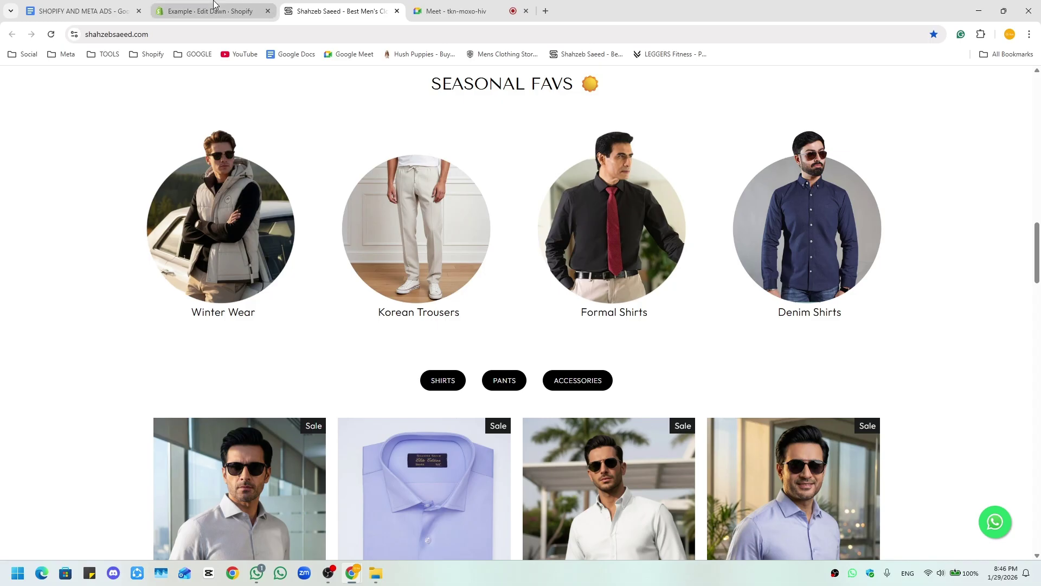
pyautogui.moveTo(127, 349); pyautogui.dragTo(46, 353)
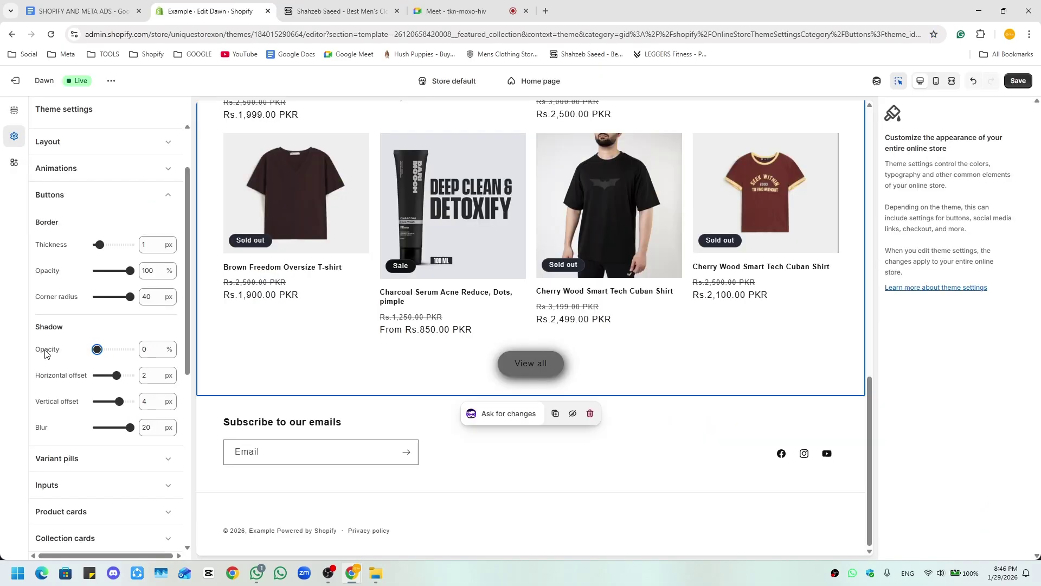
# - Close the Buttons settings and look over the border and shadow settings for Variant pills
pyautogui.click(146, 194)
pyautogui.click(144, 220)
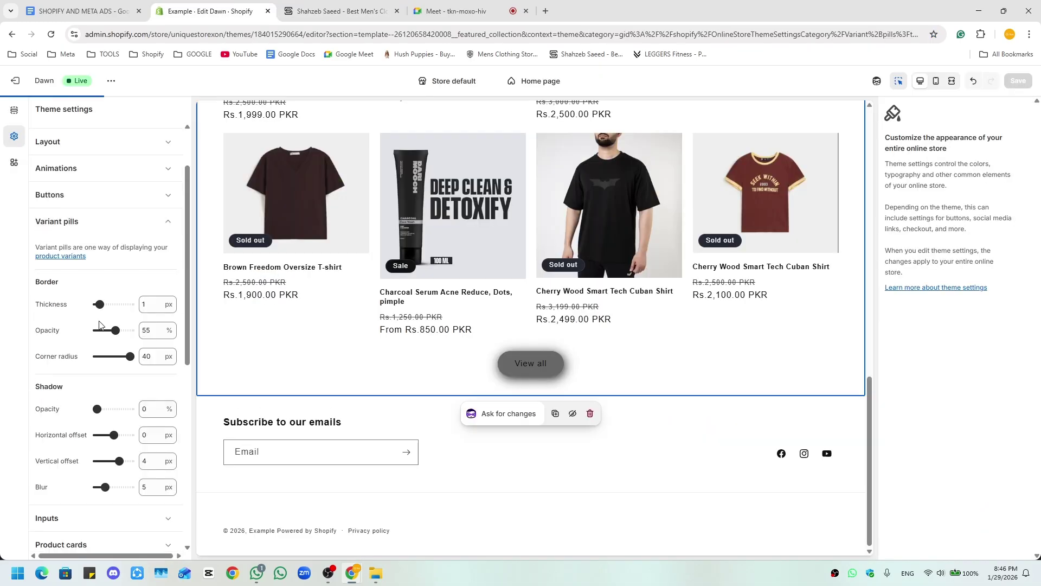
pyautogui.scroll(12, 395, 428)
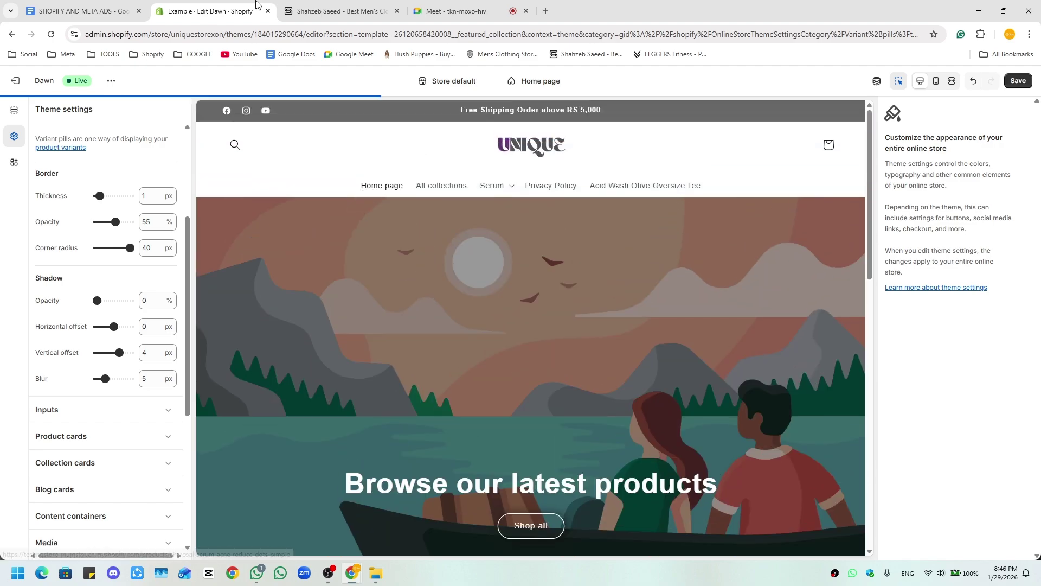
# - Browse the reference store's home page sections and open the black imported reversible jacket's product page in a separate tab
pyautogui.click(340, 11)
pyautogui.scroll(-5, 440, 327)
pyautogui.scroll(3, 440, 327)
pyautogui.scroll(15, 440, 329)
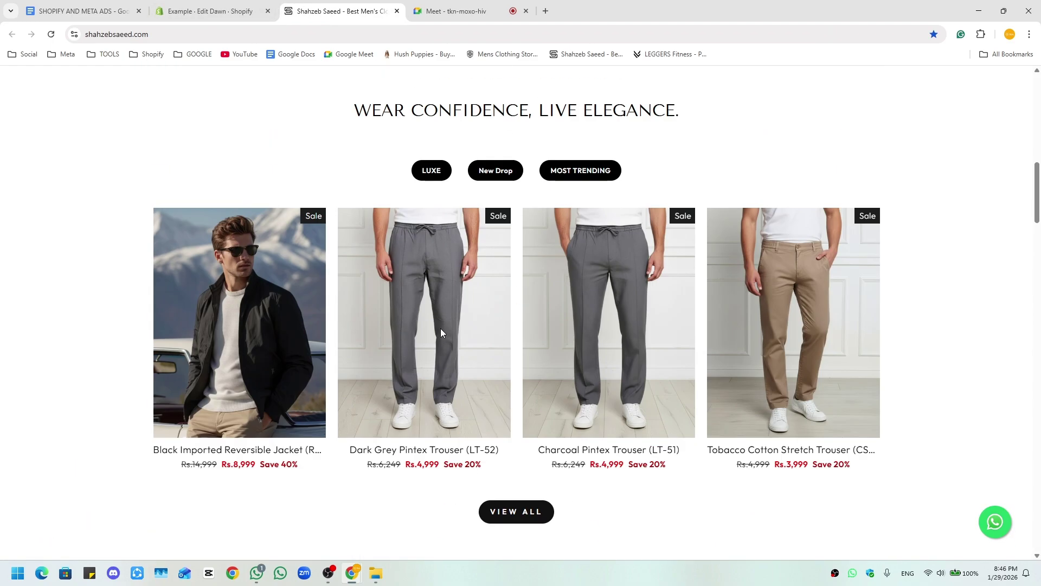
pyautogui.scroll(-6, 441, 329)
pyautogui.scroll(-12, 440, 329)
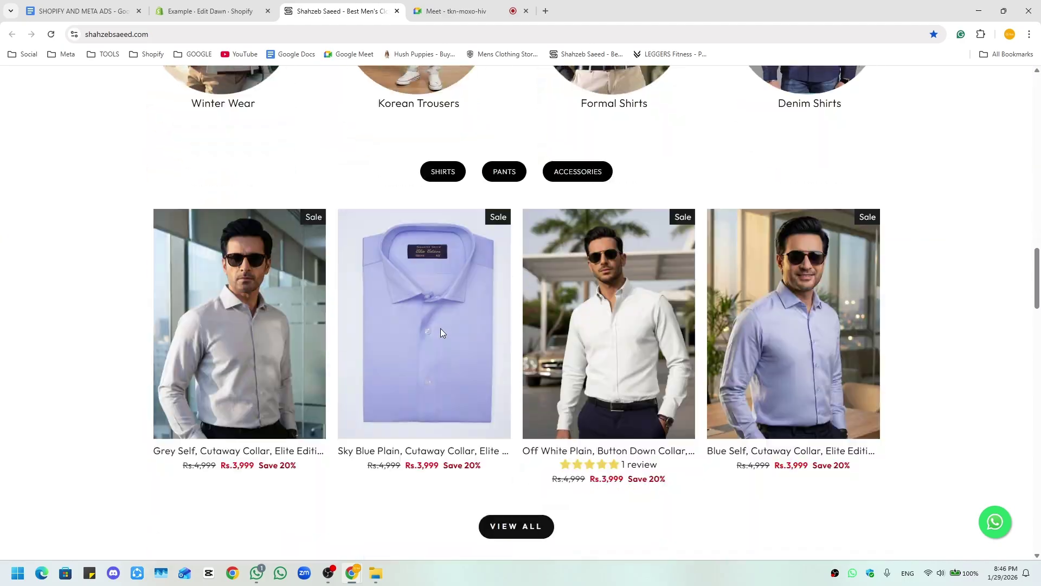
pyautogui.scroll(12, 440, 334)
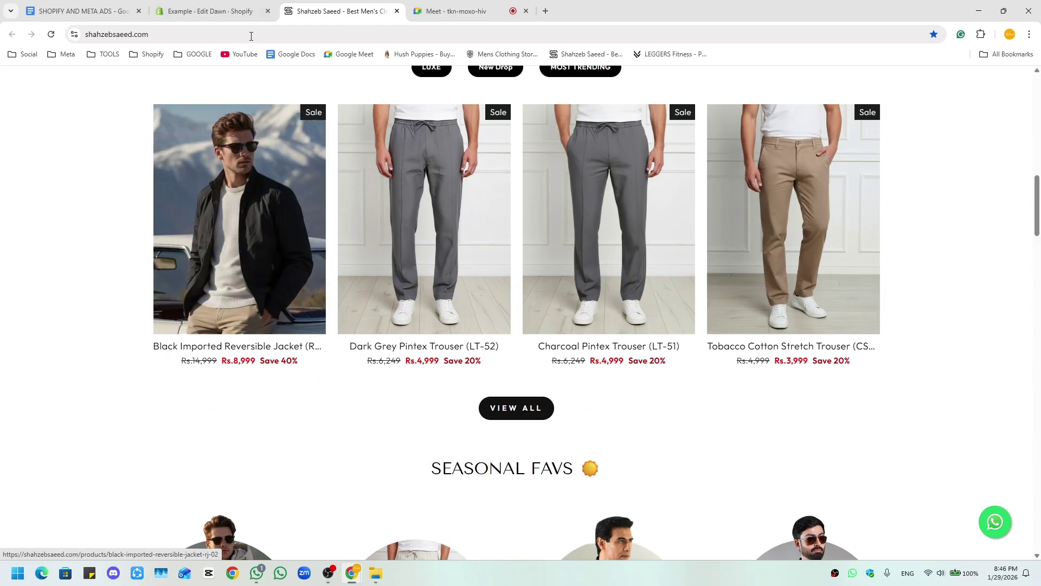
pyautogui.middleClick(256, 228)
pyautogui.click(486, 5)
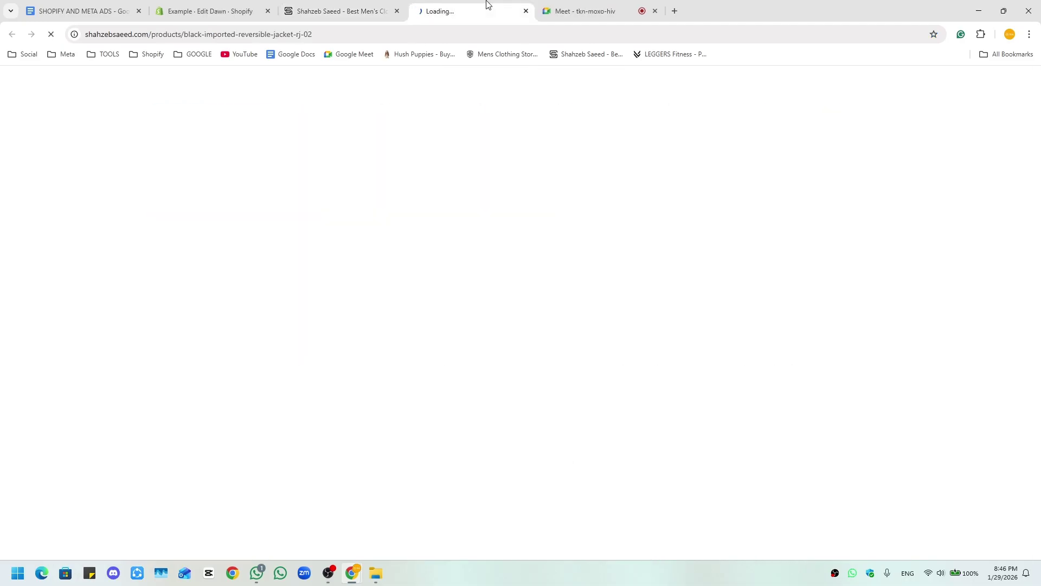
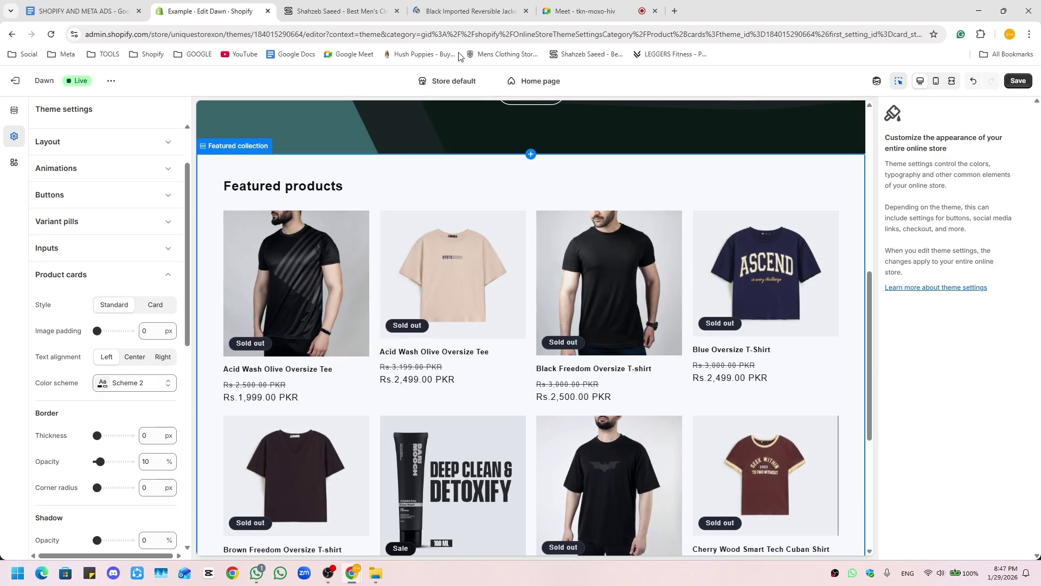
# - Examine the product cards on the reference store's home page for comparison with the theme's Product cards settings
pyautogui.click(352, 11)
pyautogui.scroll(4, 288, 228)
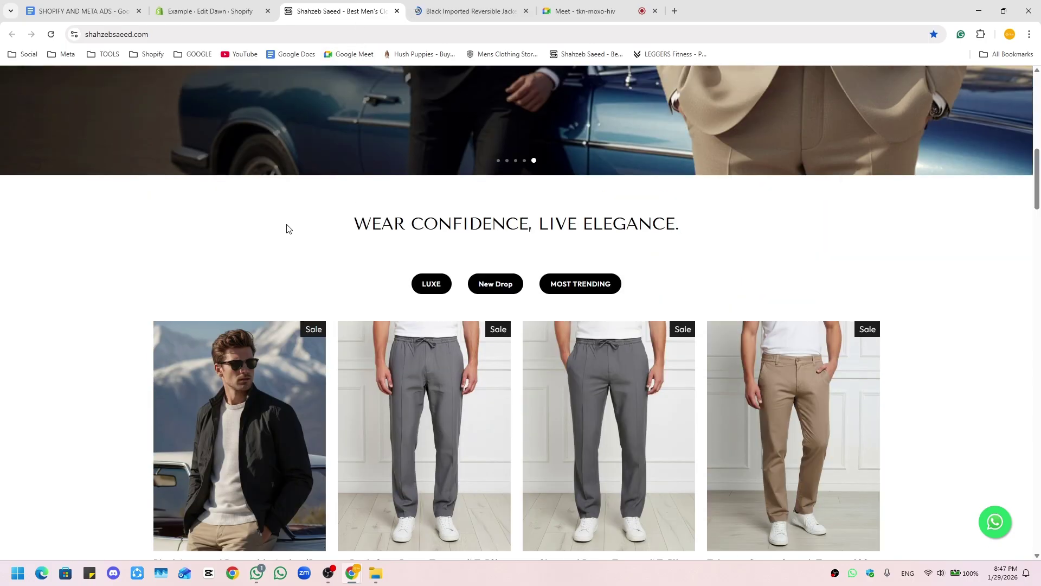
pyautogui.scroll(-3, 287, 229)
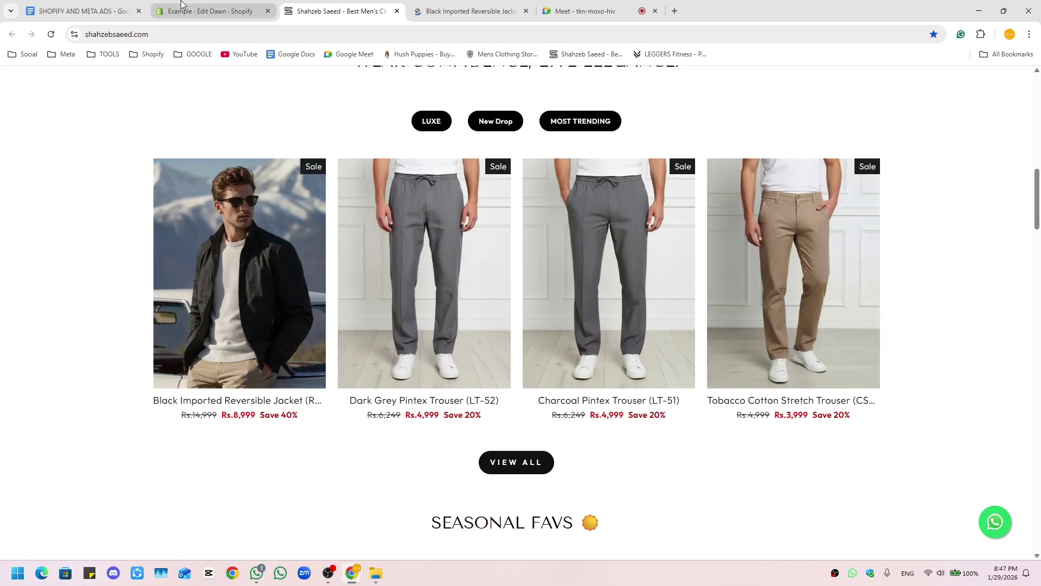
# - Try the Card style on the product cards, compare it with the reference store, and return the style to Standard
pyautogui.click(210, 11)
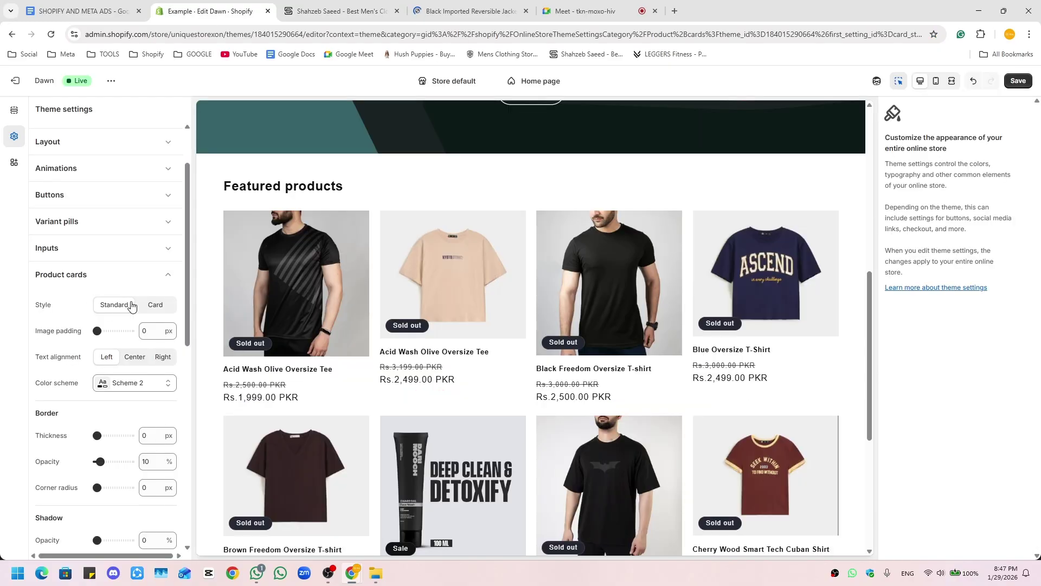
pyautogui.click(151, 307)
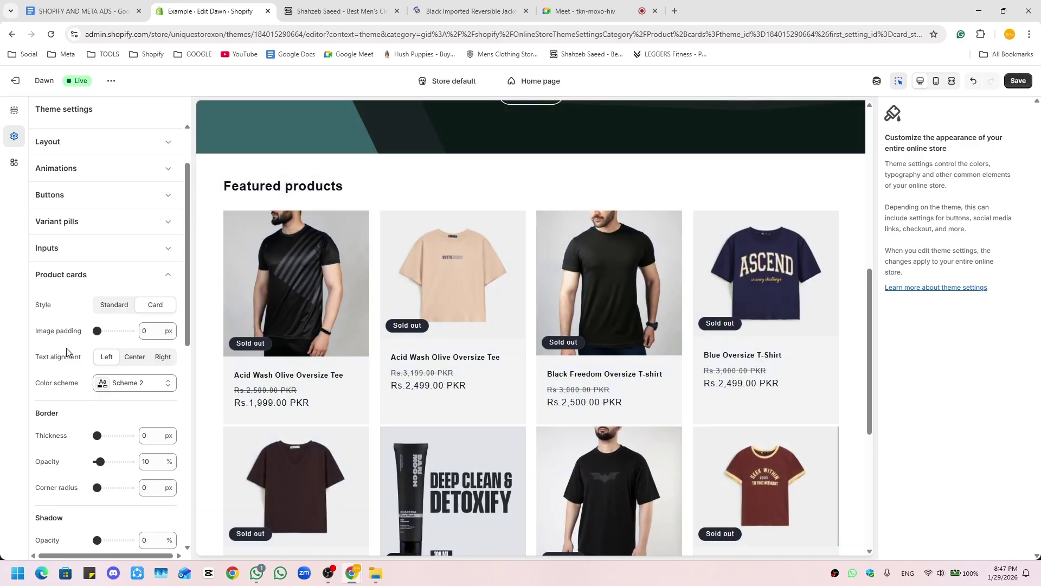
pyautogui.click(322, 6)
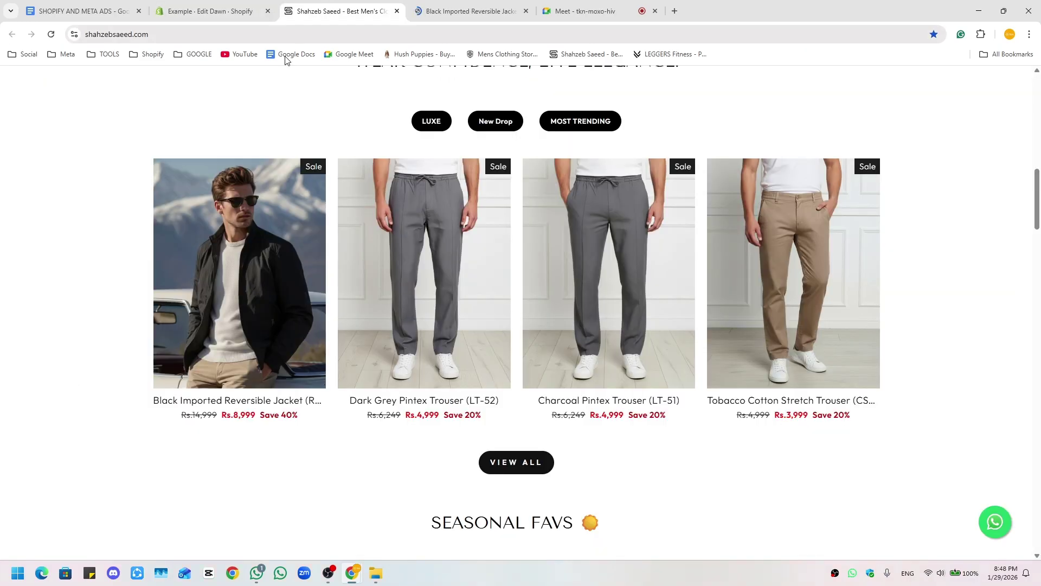
pyautogui.click(196, 7)
pyautogui.click(113, 309)
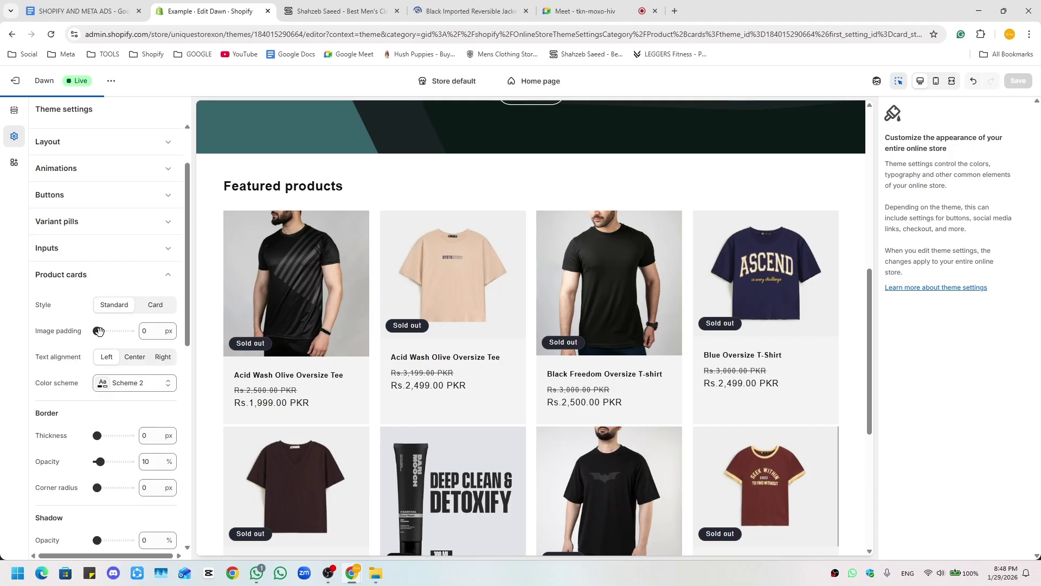
# - Set the product cards' image padding to 20 px and their text alignment to Center
pyautogui.moveTo(99, 331); pyautogui.dragTo(131, 332)
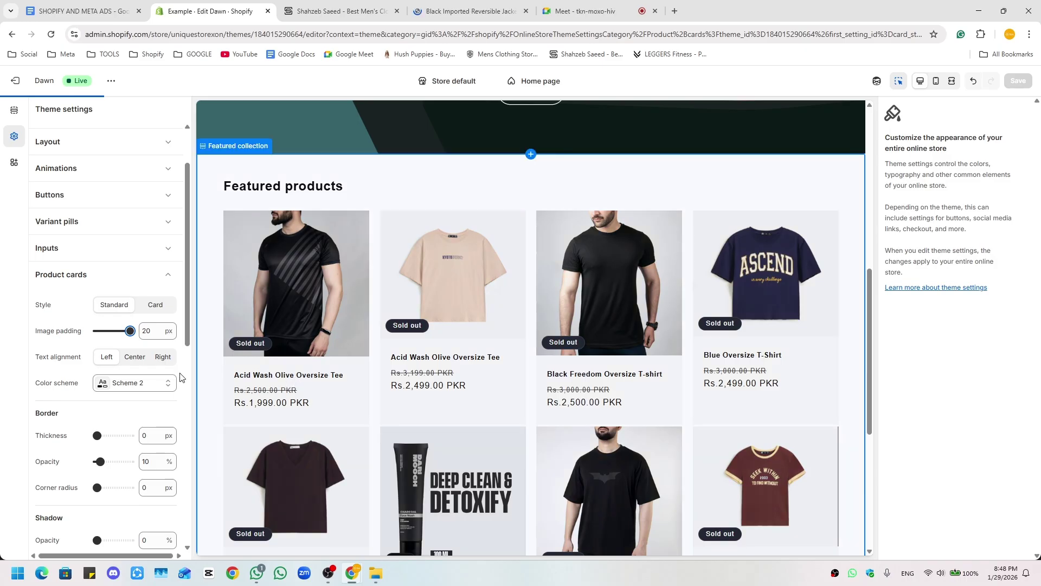
pyautogui.click(136, 357)
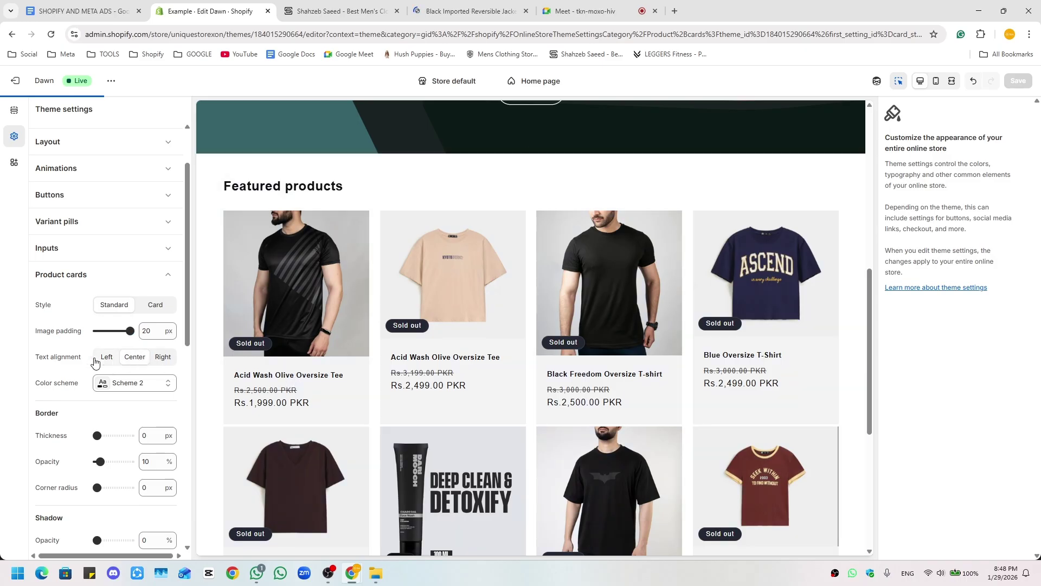
# - Try Scheme 5 as the product cards' color scheme and return to Scheme 2
pyautogui.click(124, 387)
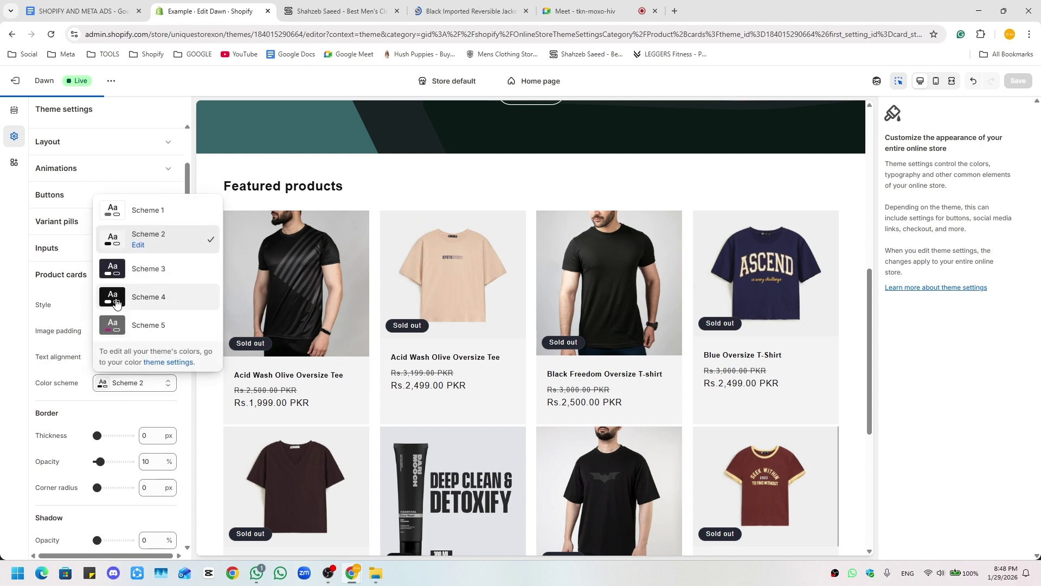
pyautogui.click(115, 324)
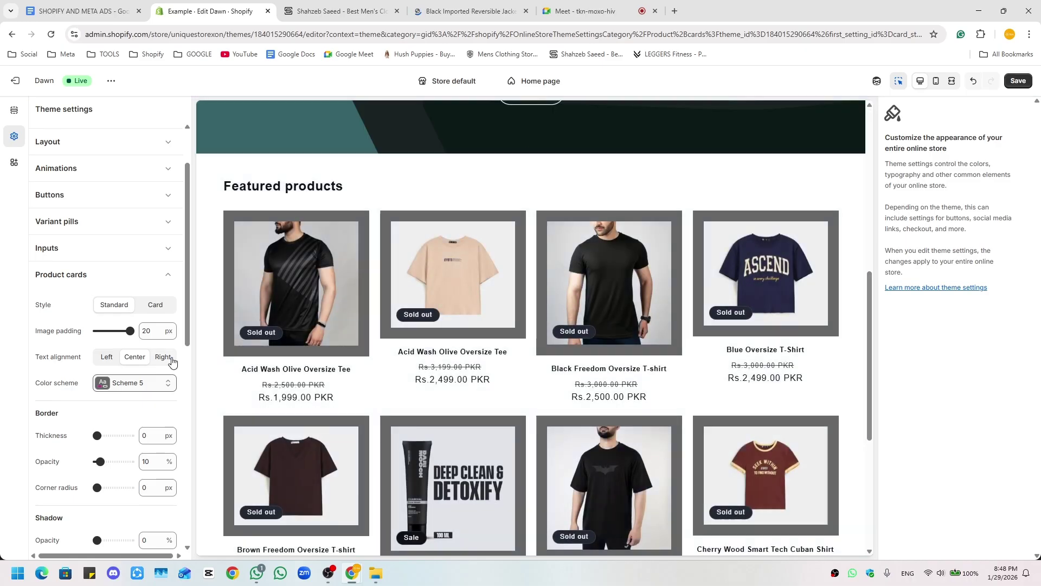
pyautogui.click(160, 383)
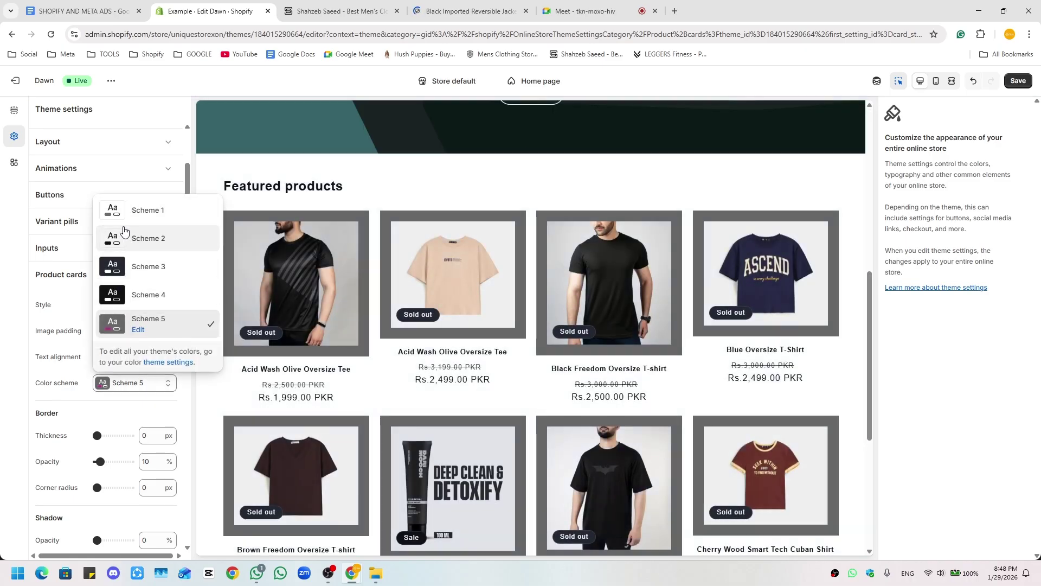
pyautogui.click(120, 240)
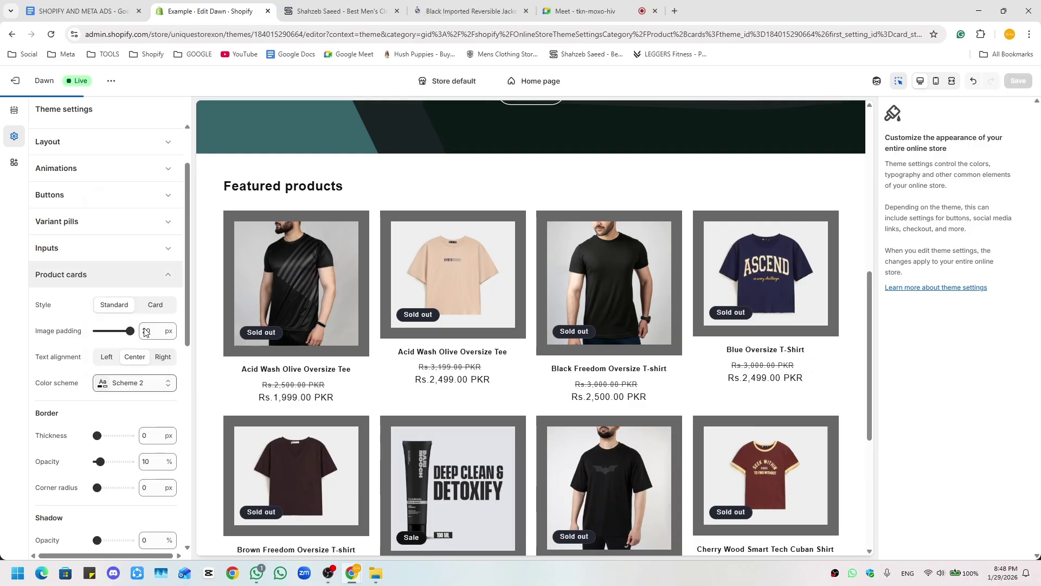
pyautogui.click(145, 384)
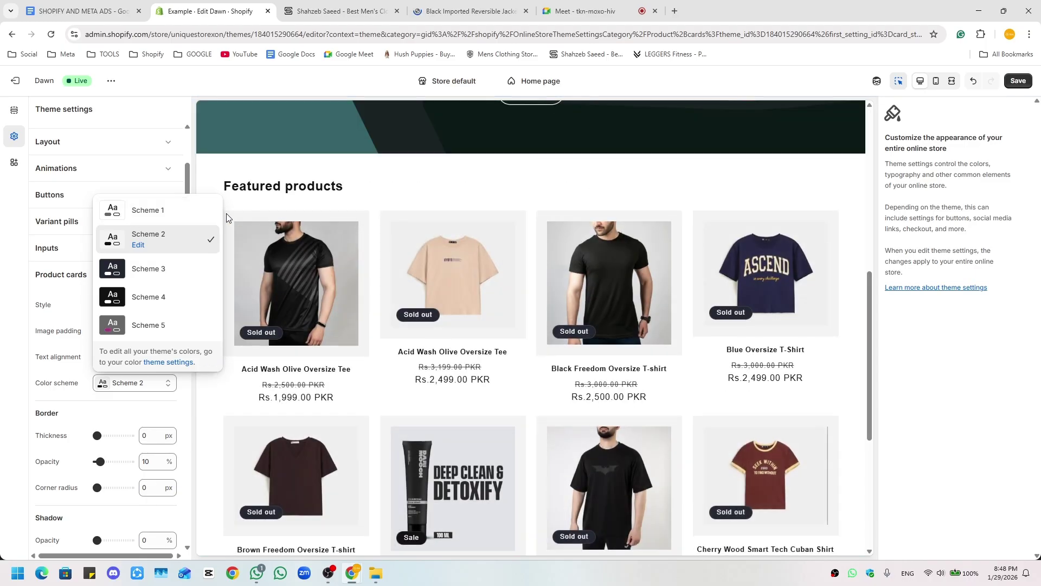
pyautogui.click(69, 301)
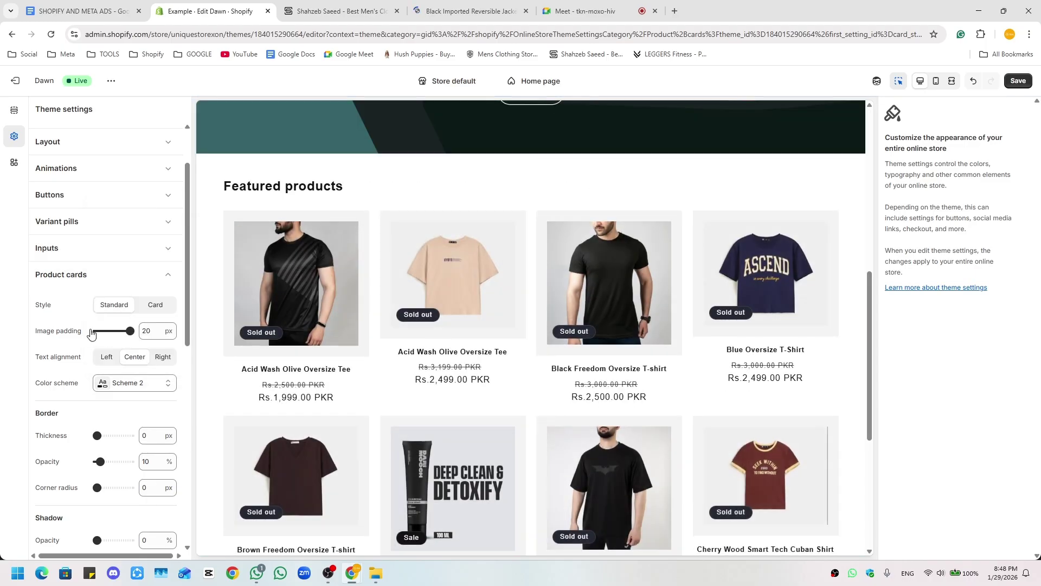
# - Set the product cards' image padding to 0 px and close their settings after looking over the border and shadow options
pyautogui.moveTo(129, 331); pyautogui.dragTo(96, 331)
pyautogui.scroll(-3, 109, 374)
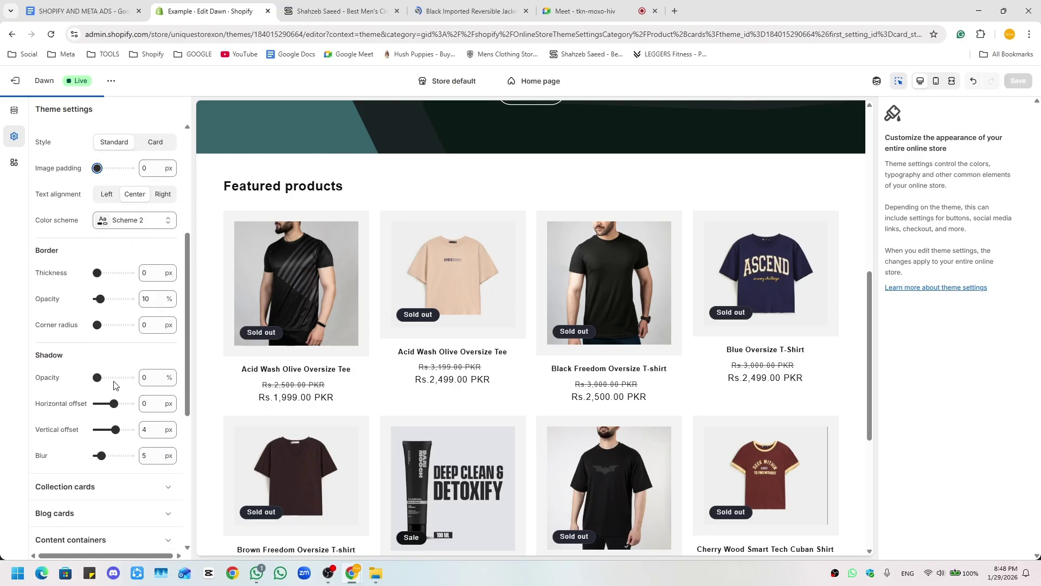
pyautogui.click(280, 6)
pyautogui.click(227, 4)
pyautogui.scroll(-3, 124, 320)
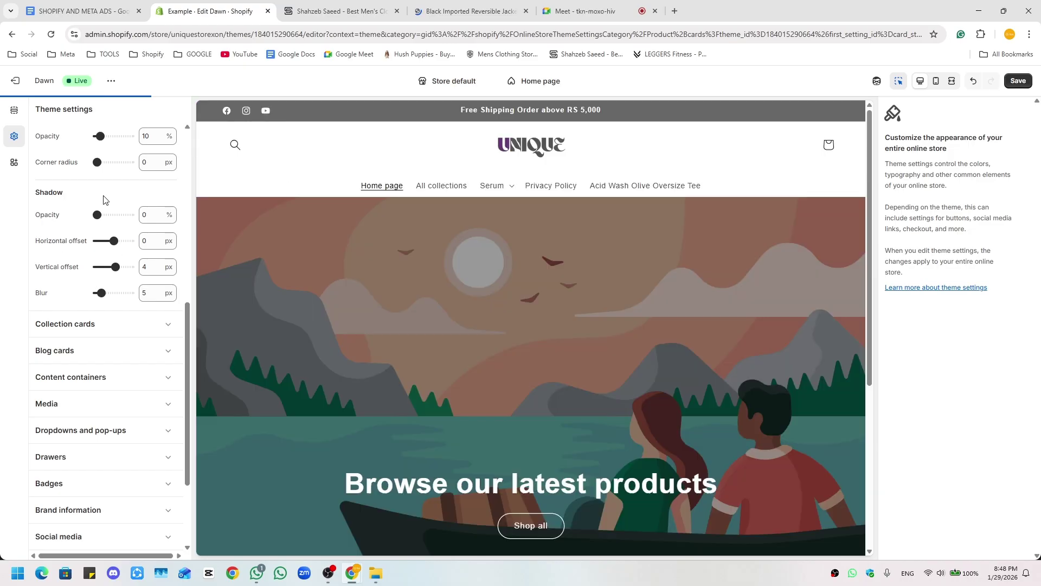
pyautogui.scroll(4, 103, 202)
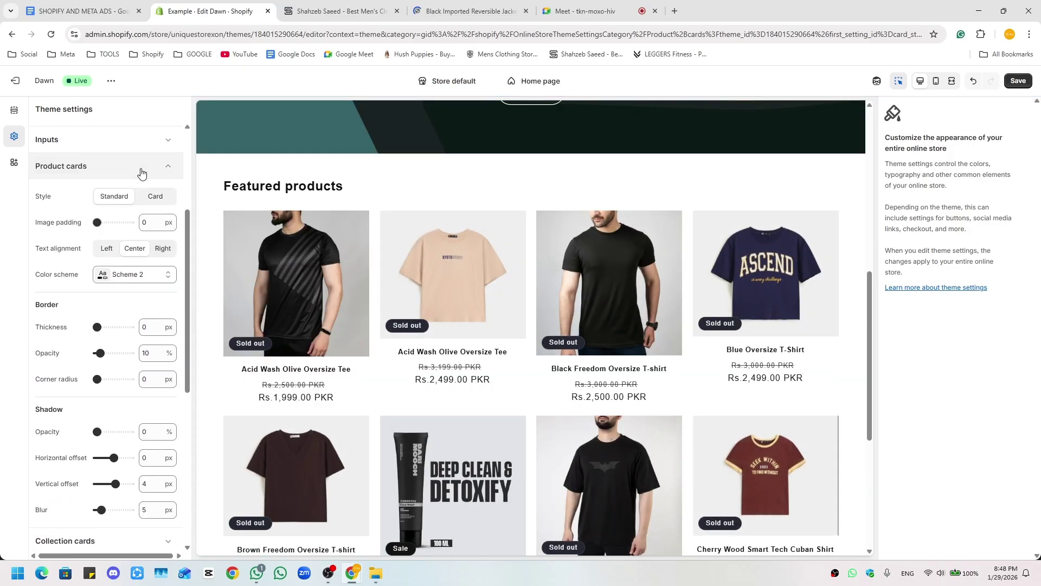
pyautogui.click(166, 167)
# - Look over the Collection cards settings and add a Collection list section below Featured collection on the home page
pyautogui.click(97, 194)
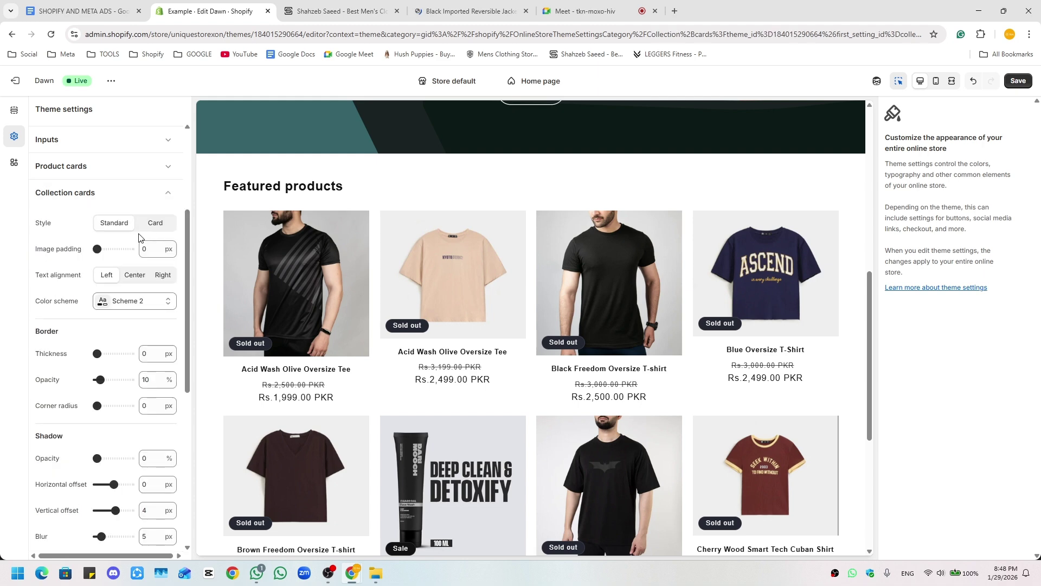
pyautogui.scroll(-5, 301, 360)
pyautogui.scroll(5, 300, 360)
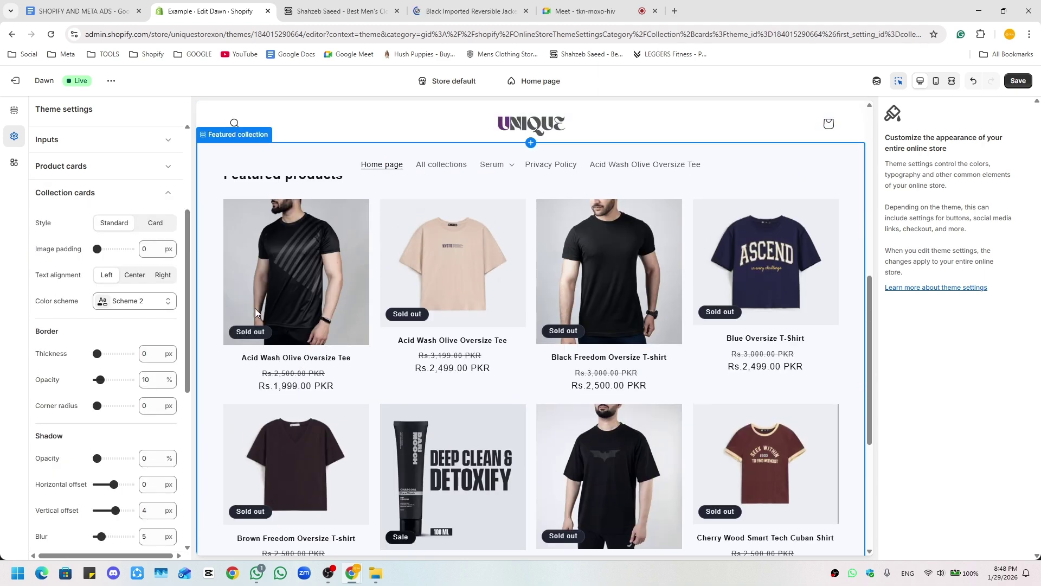
pyautogui.scroll(-5, 259, 319)
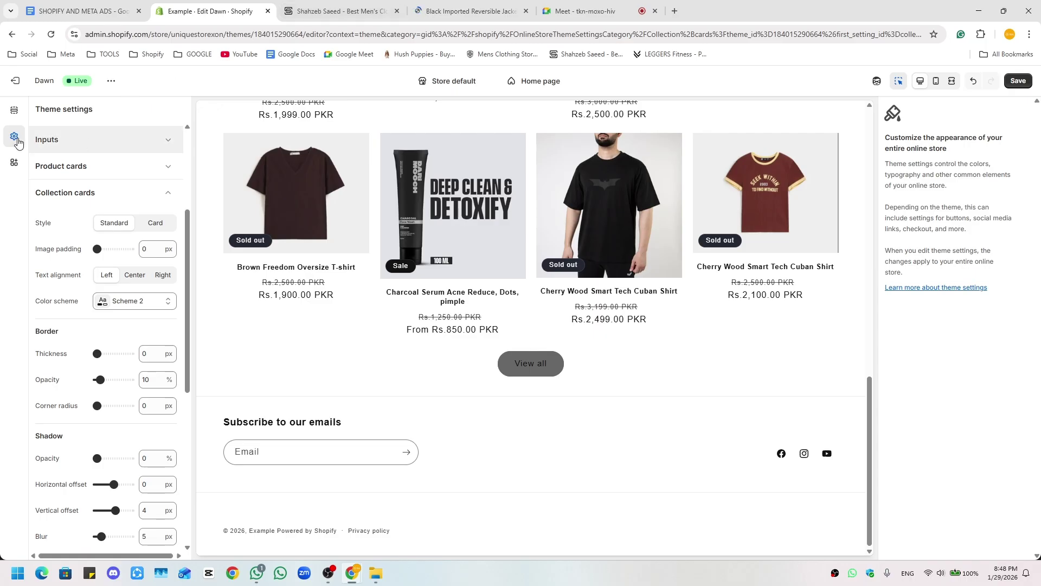
pyautogui.click(14, 112)
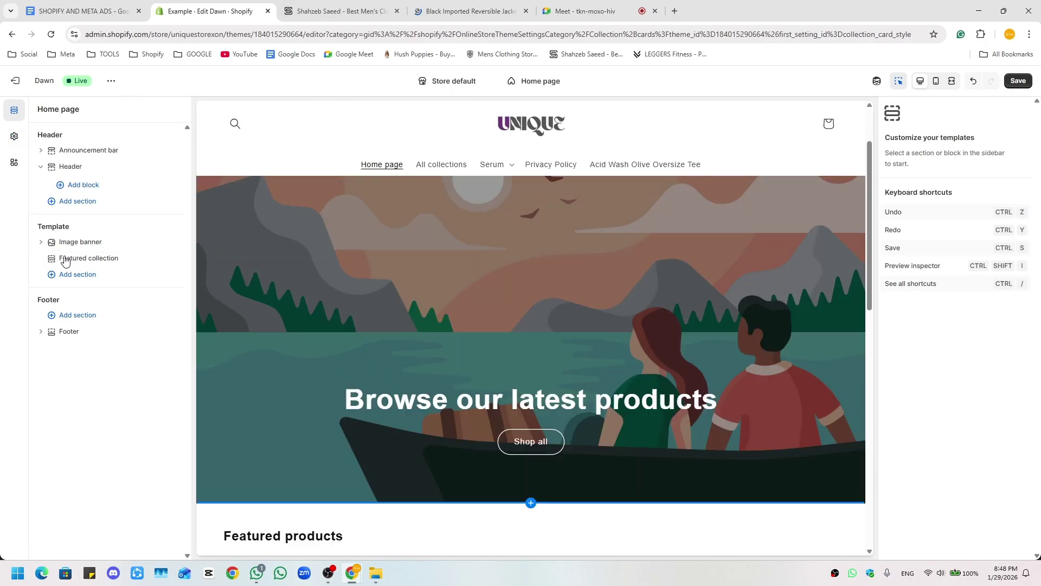
pyautogui.click(79, 275)
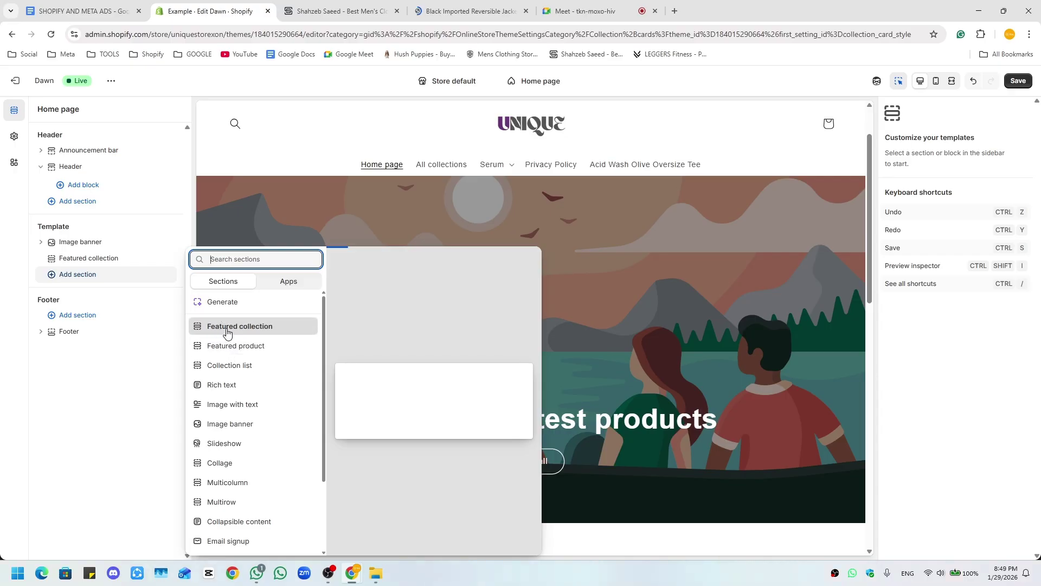
pyautogui.click(226, 367)
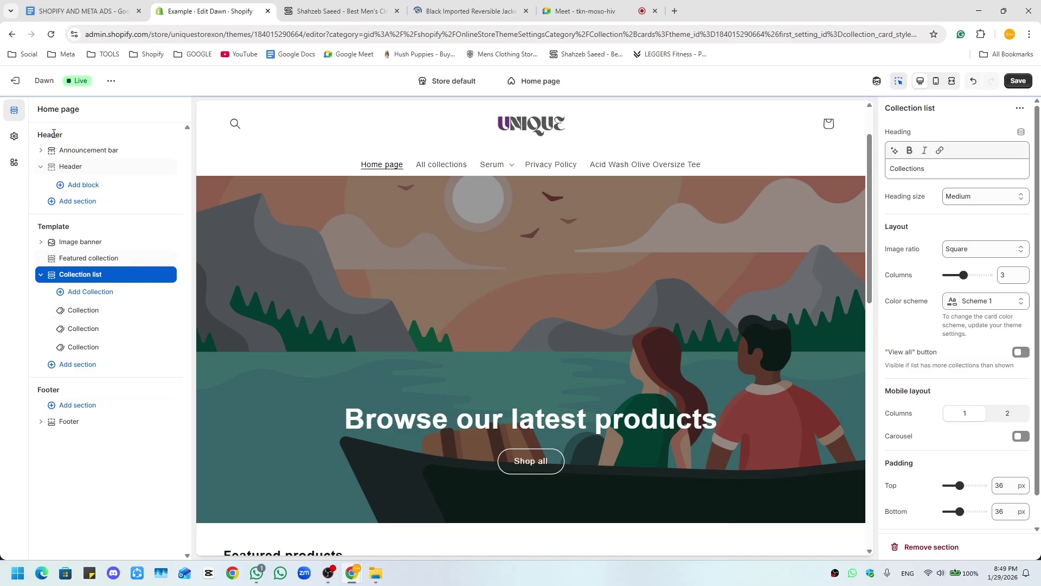
pyautogui.click(41, 275)
# - Examine the Collection cards style, border and shadow settings against the Collection list section in the preview
pyautogui.click(14, 135)
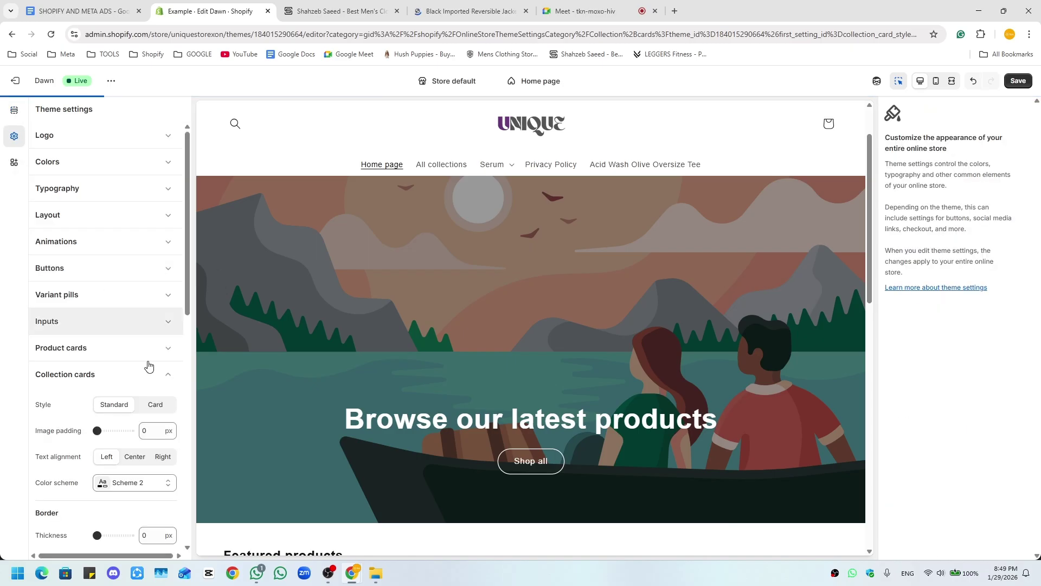
pyautogui.scroll(-10, 341, 380)
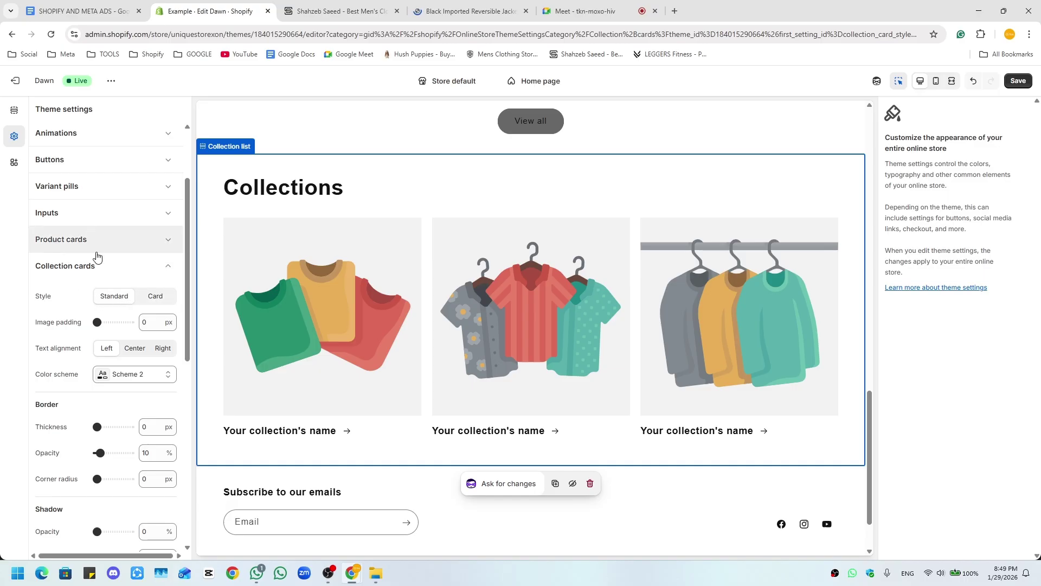
pyautogui.click(81, 246)
pyautogui.click(87, 245)
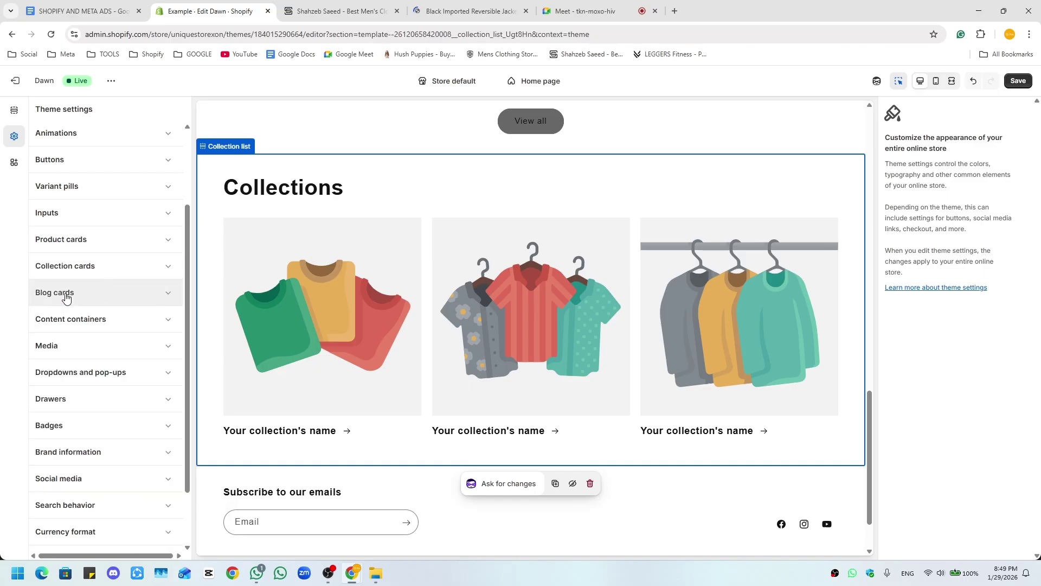
pyautogui.click(59, 266)
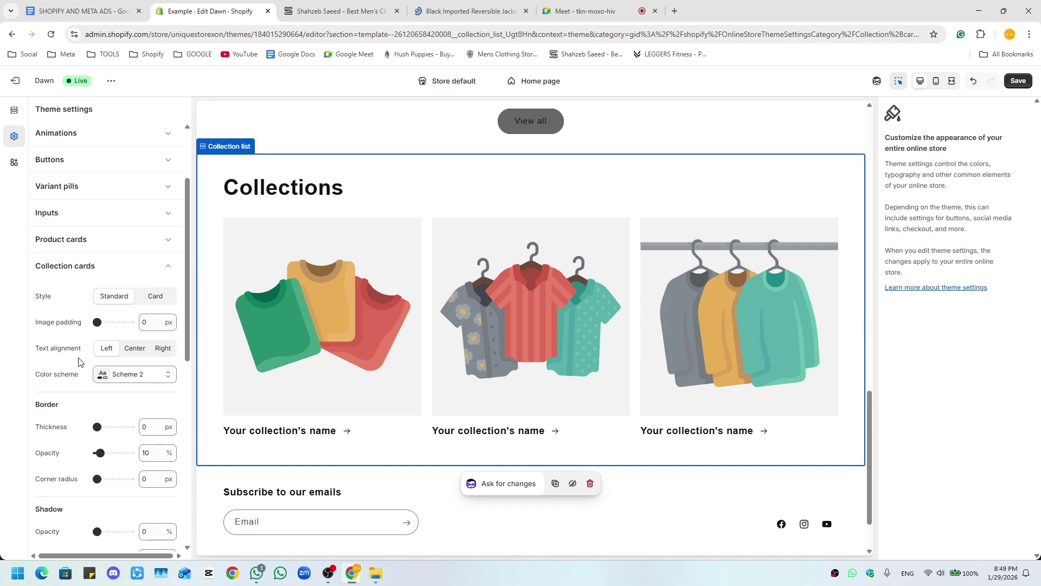
pyautogui.scroll(-2, 79, 298)
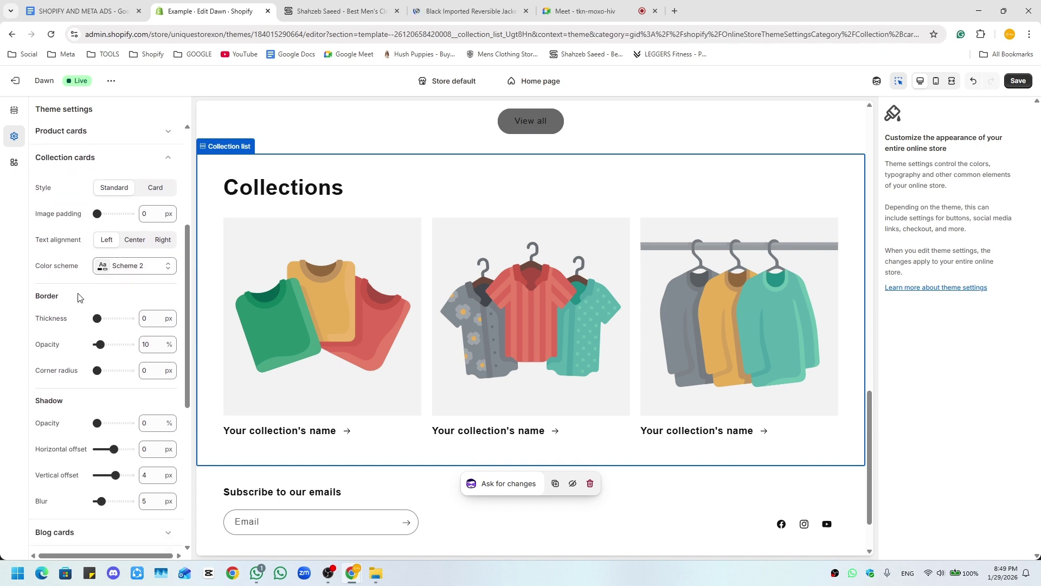
pyautogui.scroll(2, 100, 353)
pyautogui.click(139, 266)
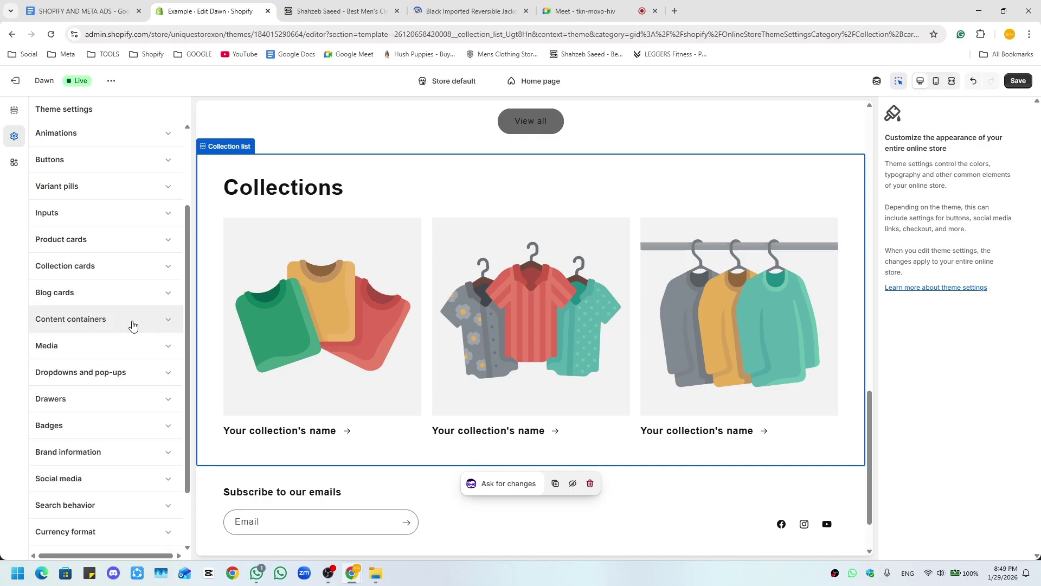
# - Check the Blog cards and Content containers theme settings while viewing the home page preview
pyautogui.scroll(-1, 119, 271)
pyautogui.click(103, 230)
pyautogui.click(98, 227)
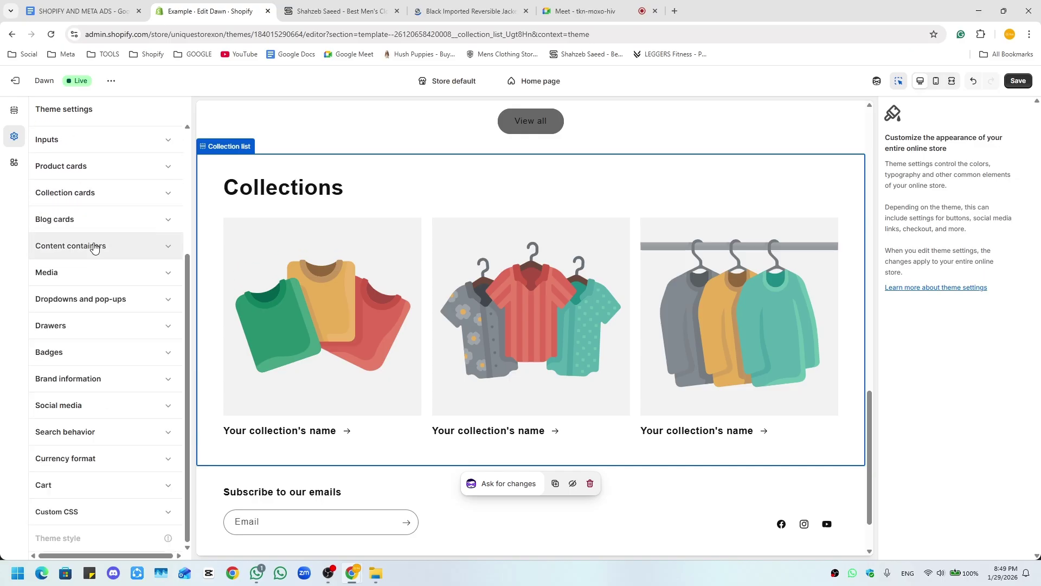
pyautogui.click(122, 248)
pyautogui.scroll(15, 331, 398)
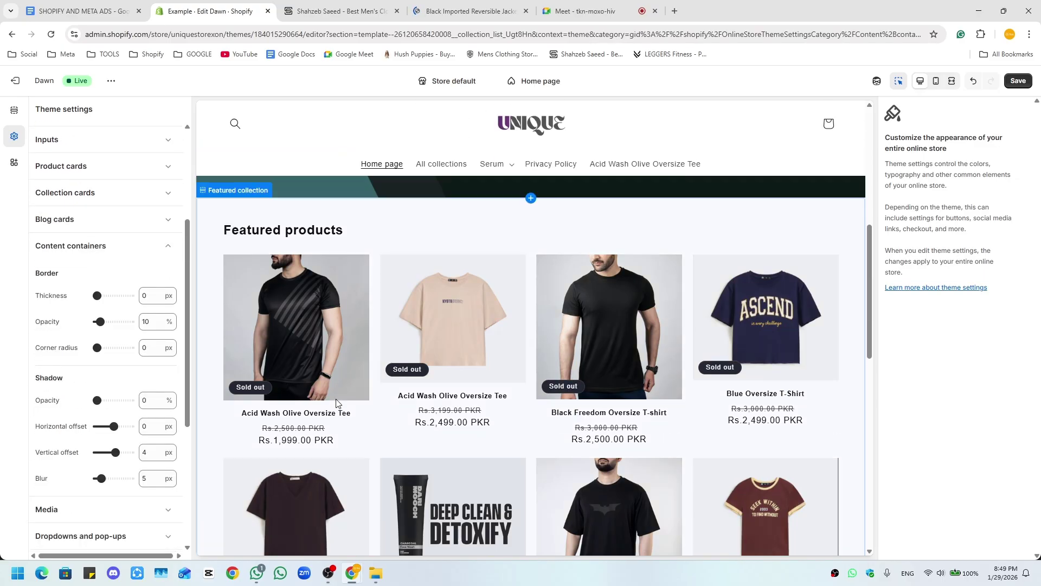
pyautogui.scroll(-2, 342, 405)
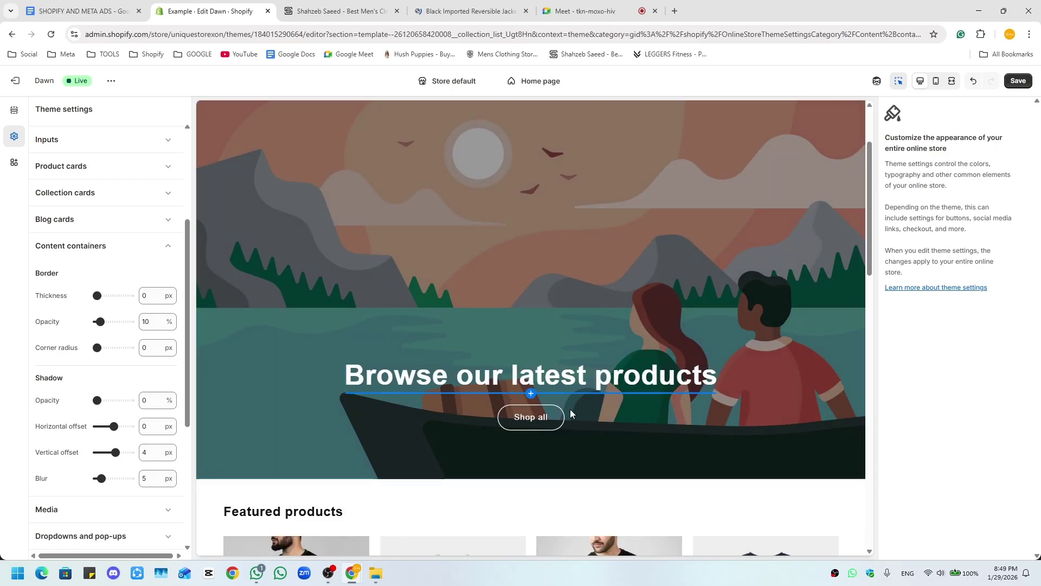
# - Open the Image banner section on the home page and check which blocks can be added to it
pyautogui.click(18, 112)
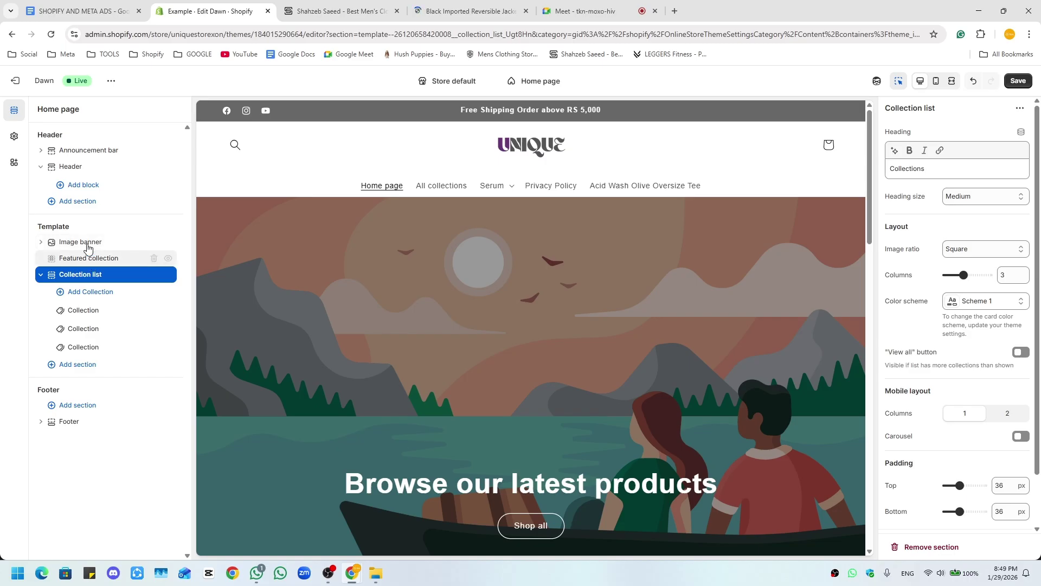
pyautogui.click(284, 248)
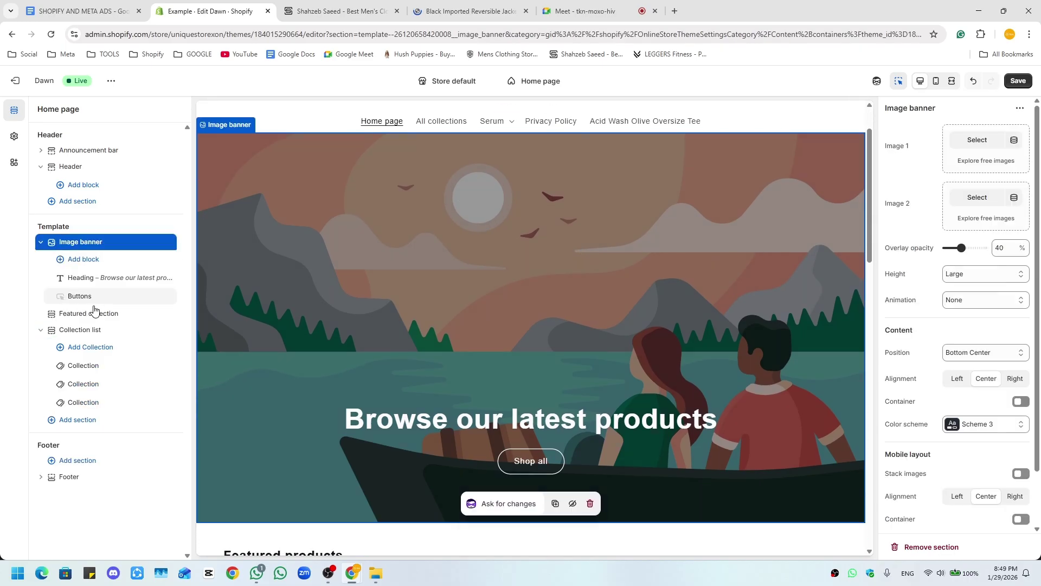
pyautogui.click(95, 263)
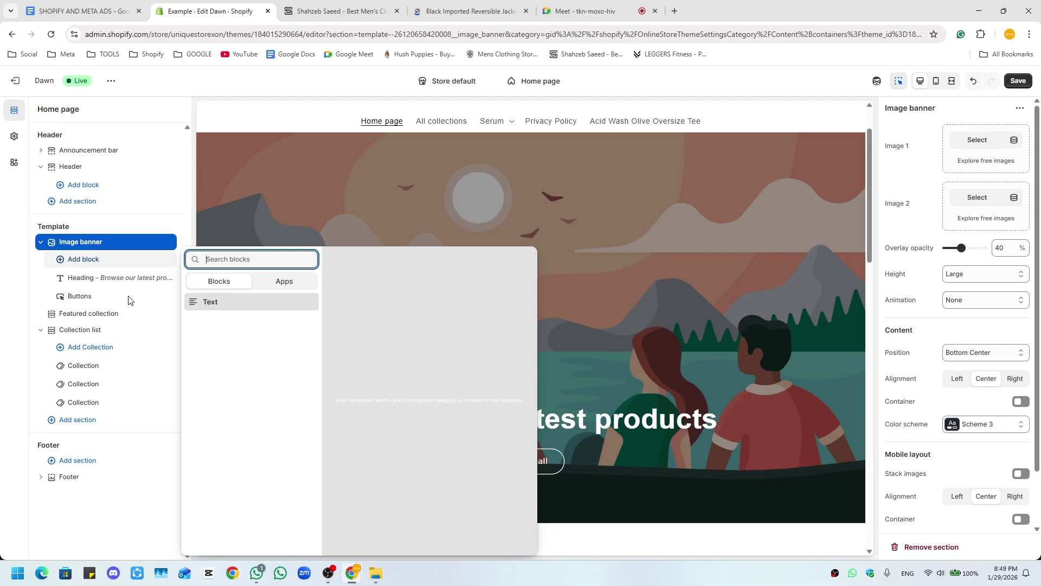
pyautogui.click(29, 288)
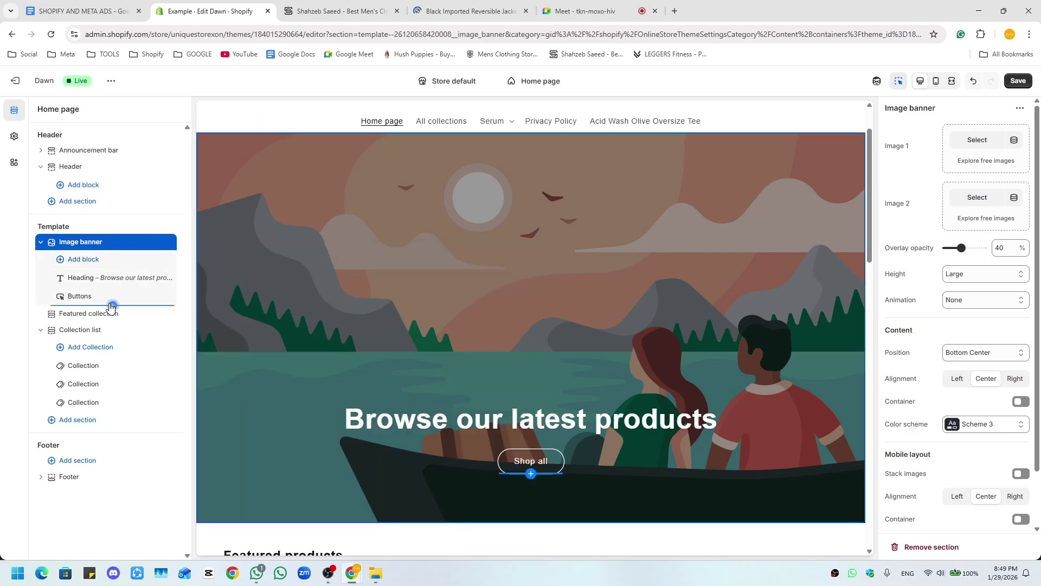
pyautogui.click(111, 306)
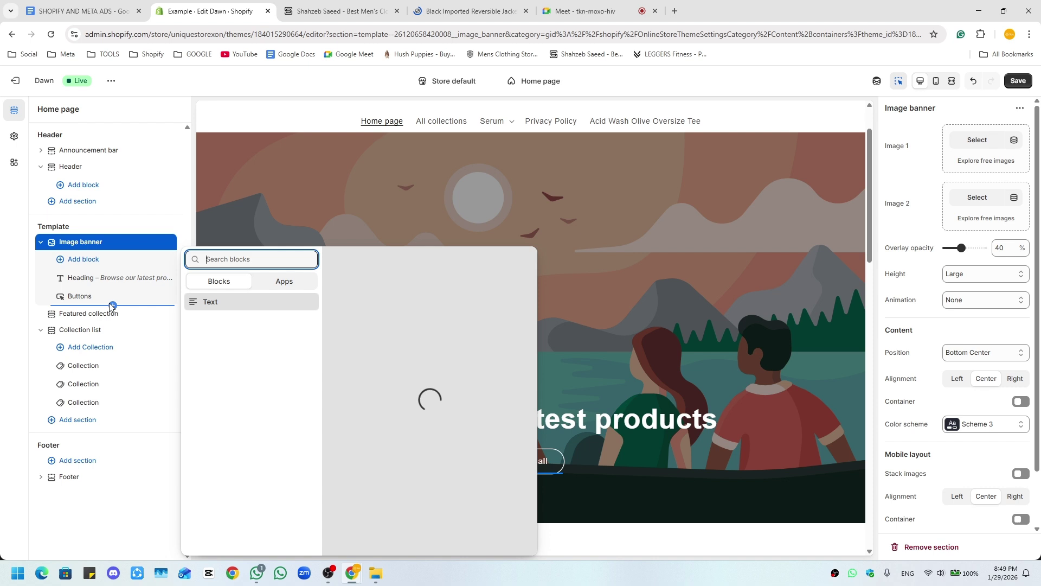
pyautogui.click(38, 288)
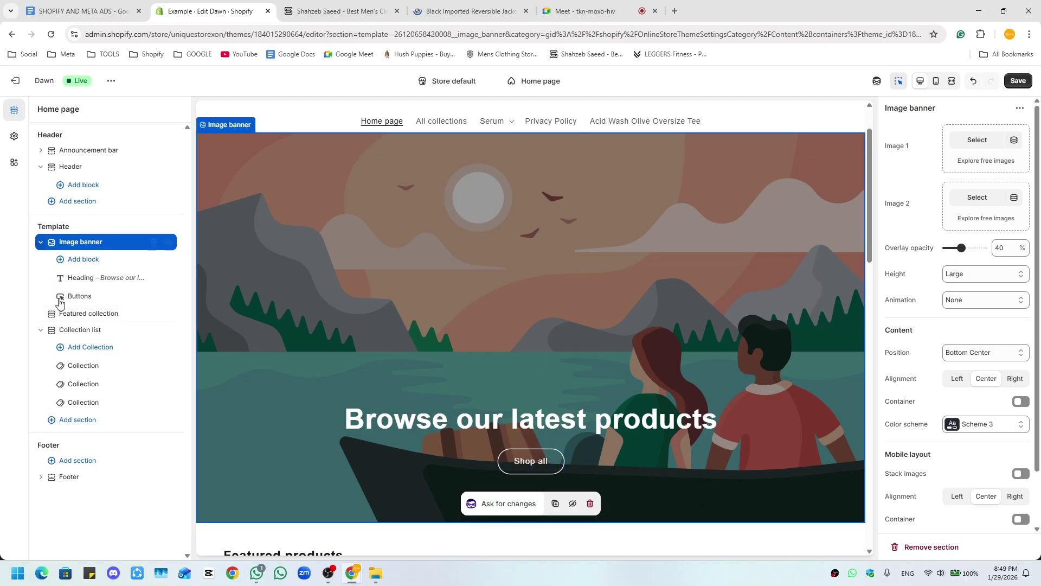
# - Try an Image with text section below the Collection list and remove it again
pyautogui.click(157, 419)
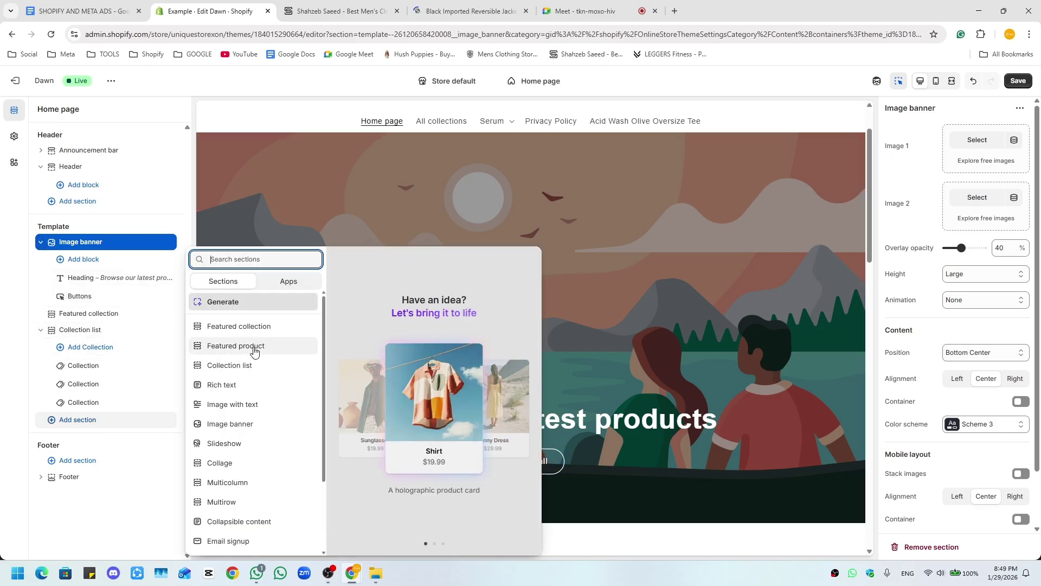
pyautogui.click(250, 409)
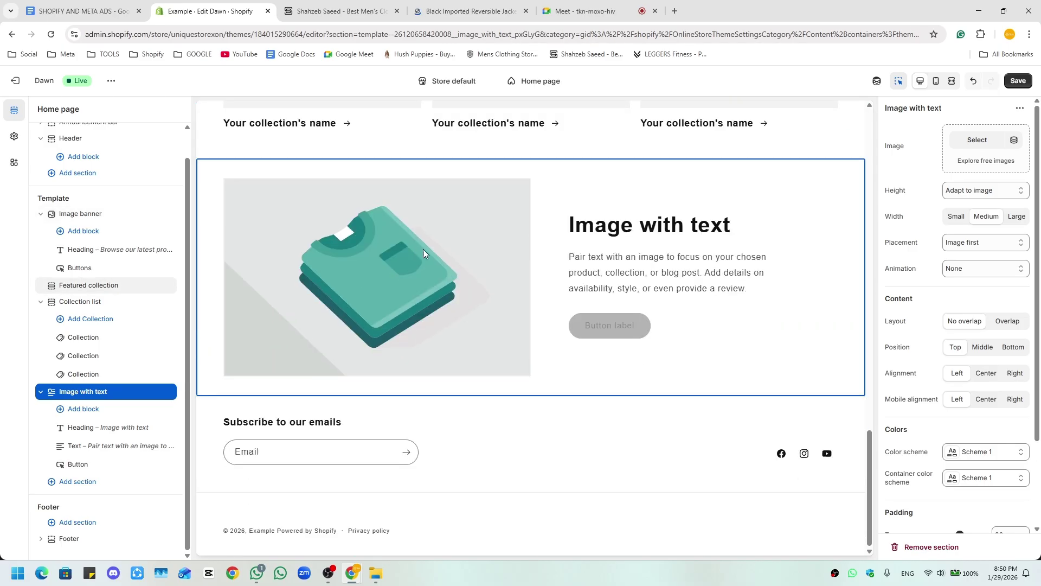
pyautogui.click(154, 391)
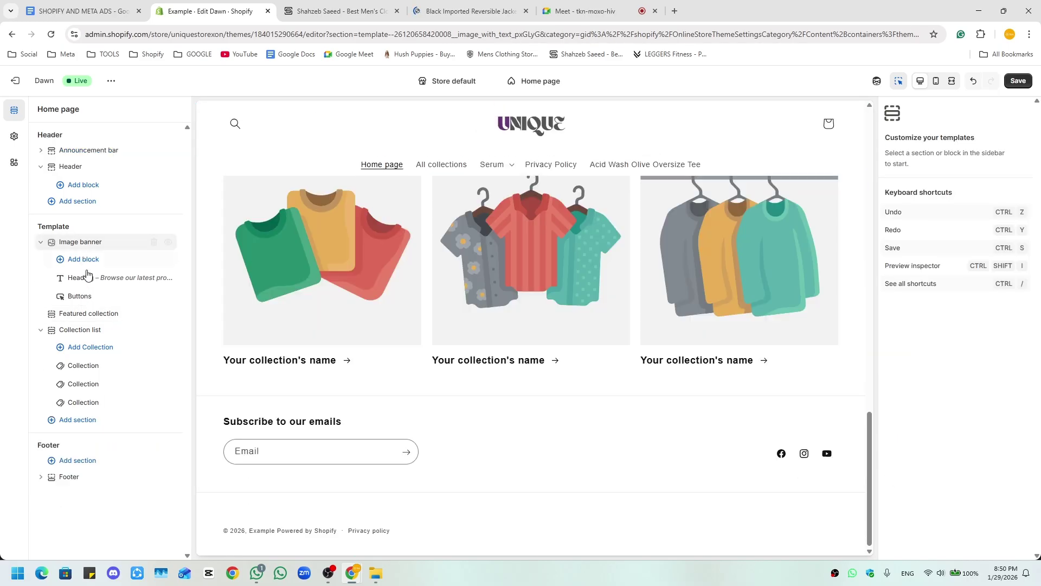
# - Add a fourth Collection block to the Collection list and a Slideshow section below it on the home page
pyautogui.click(98, 414)
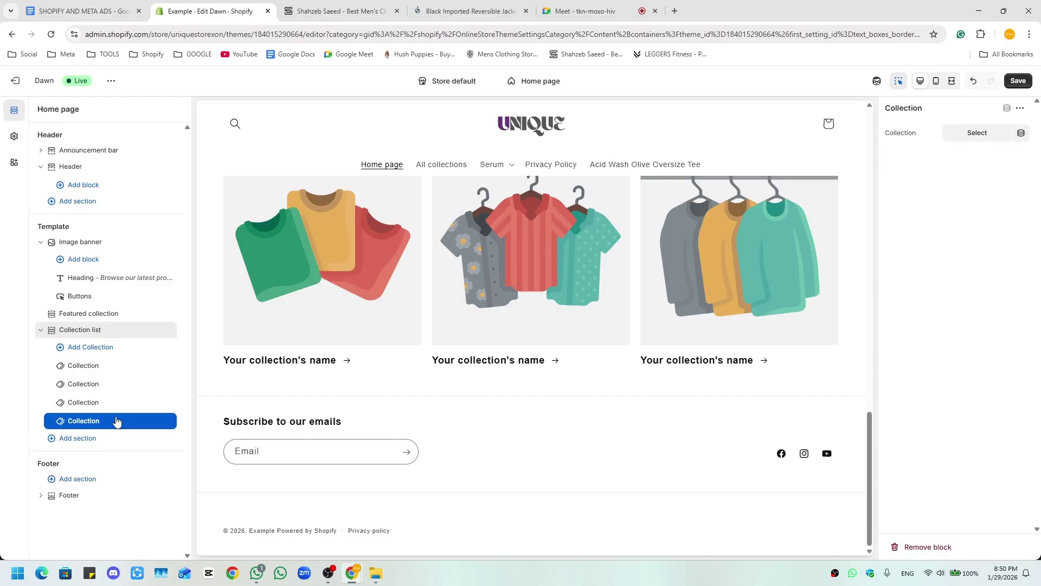
pyautogui.click(78, 437)
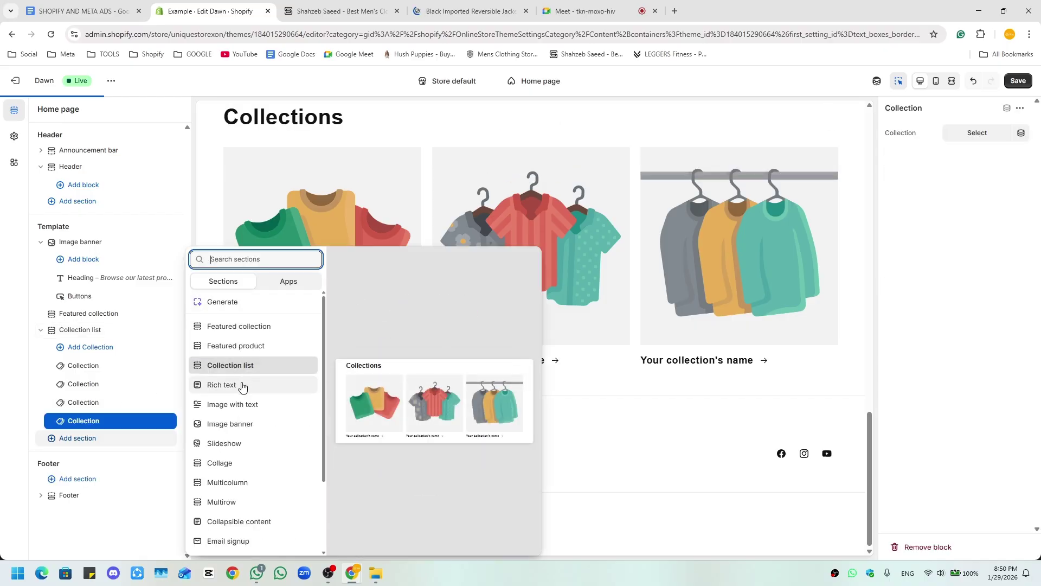
pyautogui.click(239, 446)
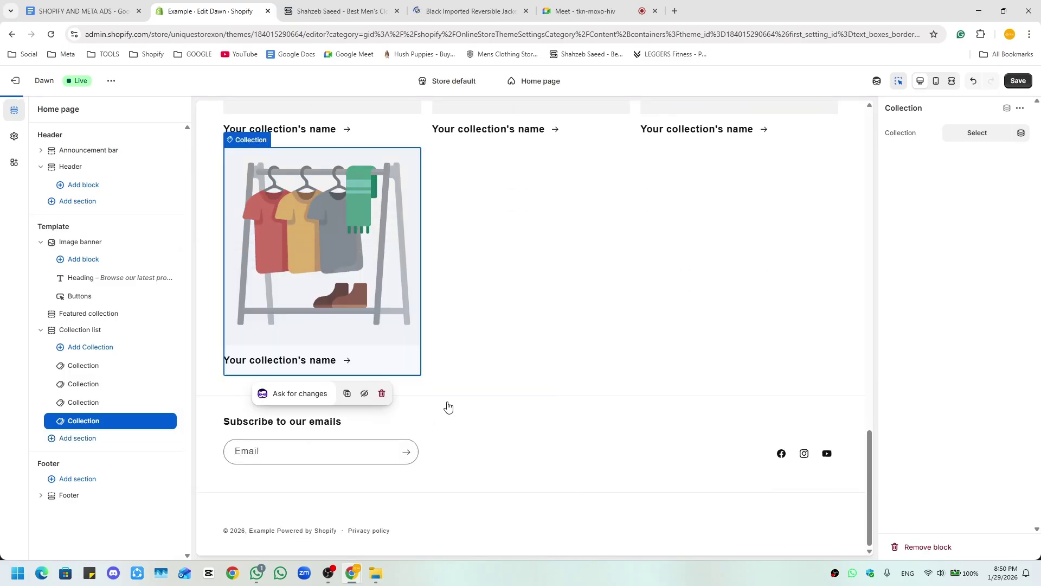
pyautogui.scroll(6, 320, 417)
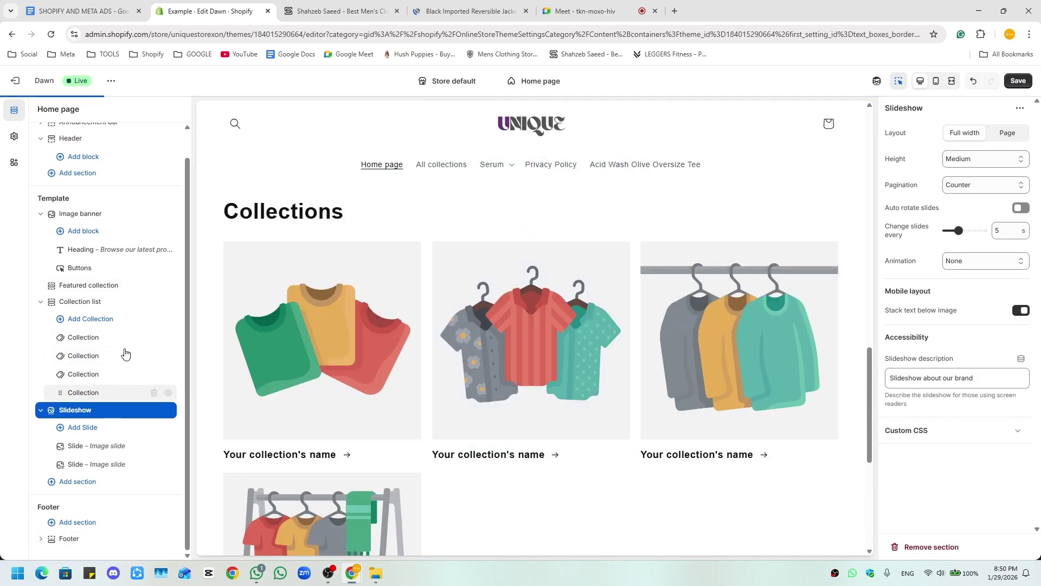
pyautogui.scroll(-5, 425, 436)
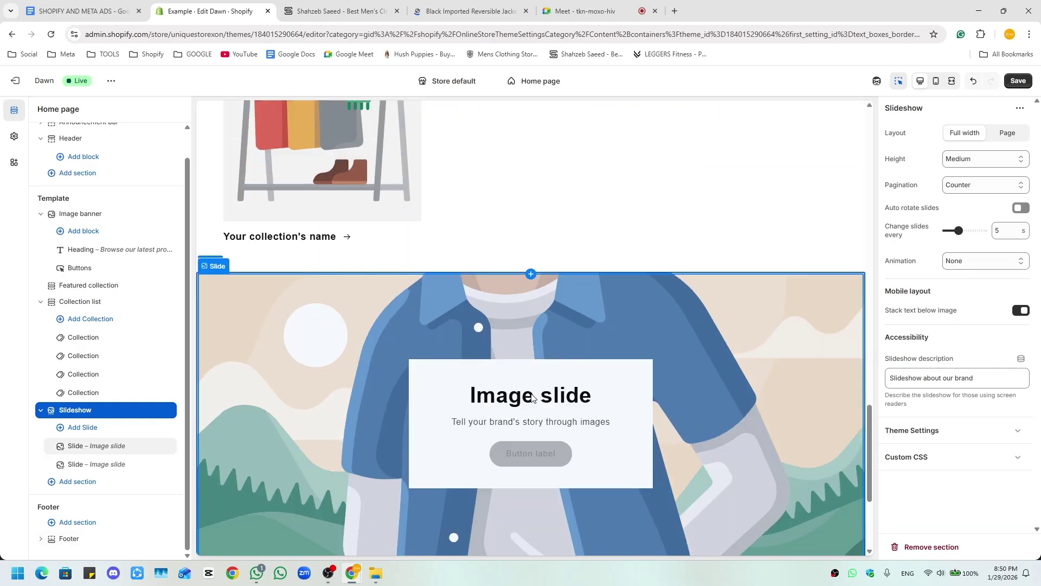
# - Set the content containers' border corner radius to 40 px in the theme settings and close that category
pyautogui.click(14, 137)
pyautogui.scroll(-3, 108, 358)
pyautogui.scroll(-1, 112, 351)
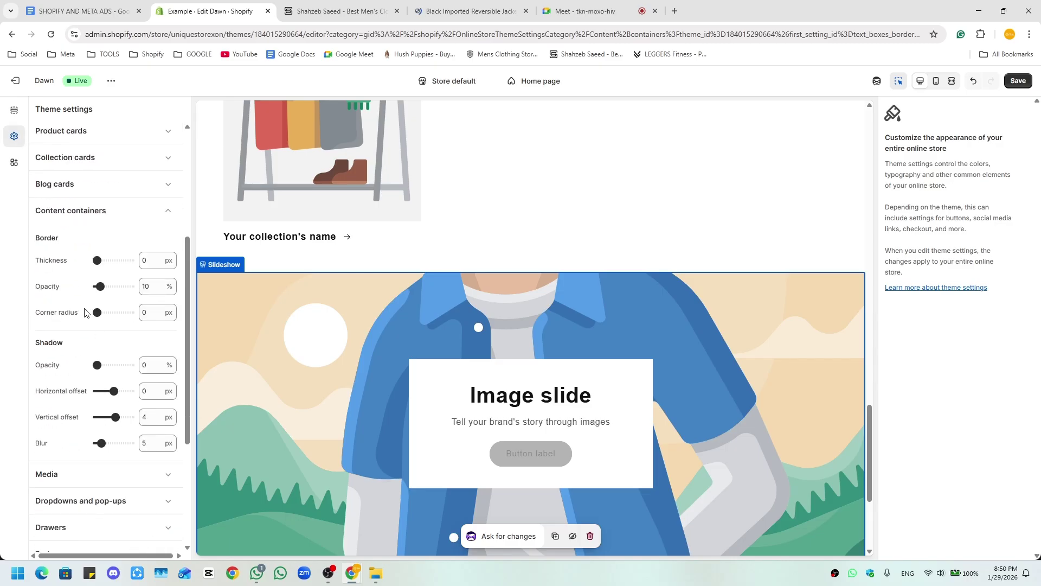
pyautogui.moveTo(97, 311); pyautogui.dragTo(130, 312)
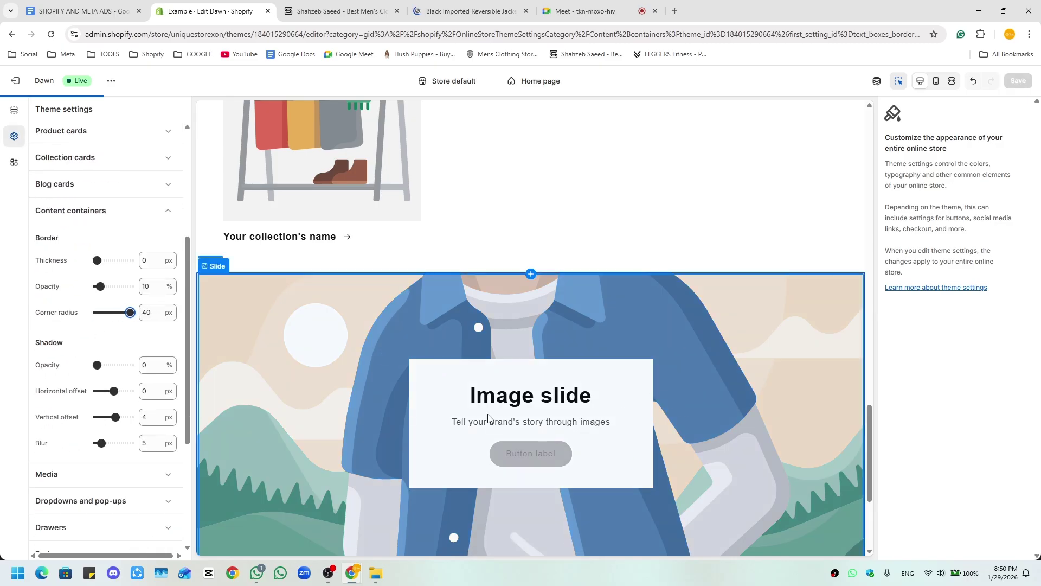
pyautogui.click(98, 216)
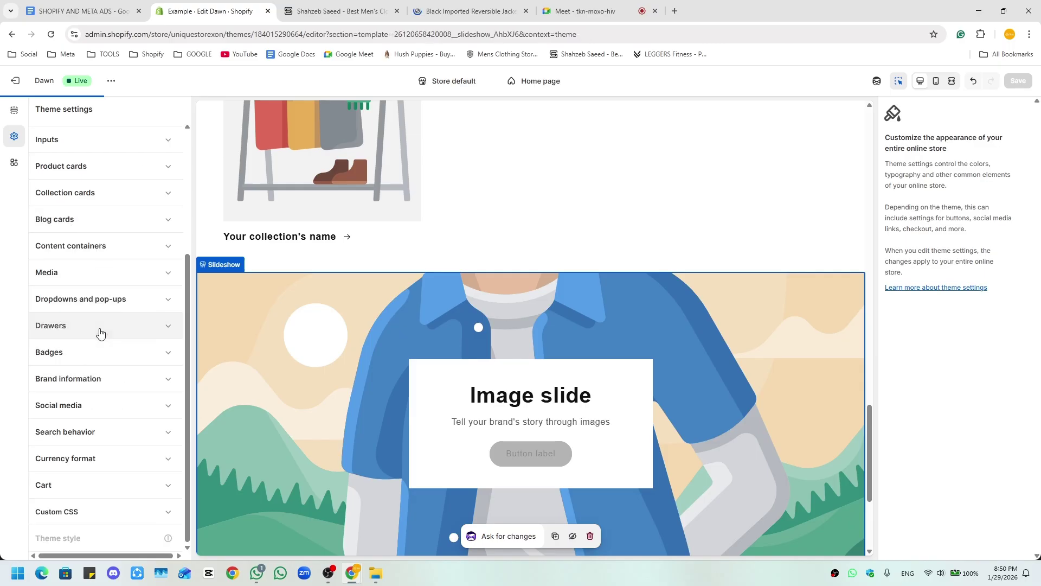
# - Look over the Drawers border and shadow theme settings and return to the home page sections
pyautogui.click(99, 327)
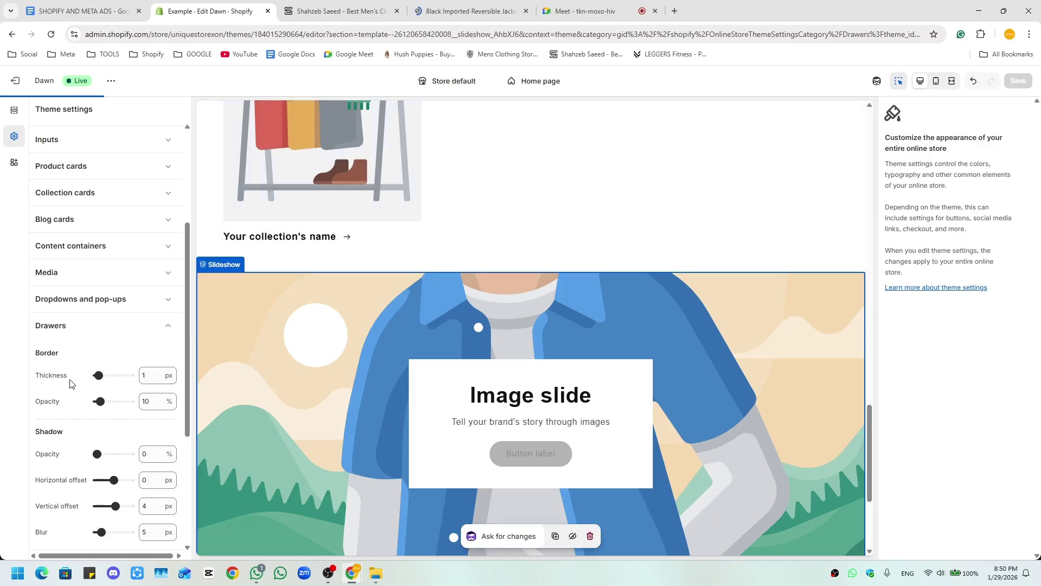
pyautogui.scroll(-3, 82, 456)
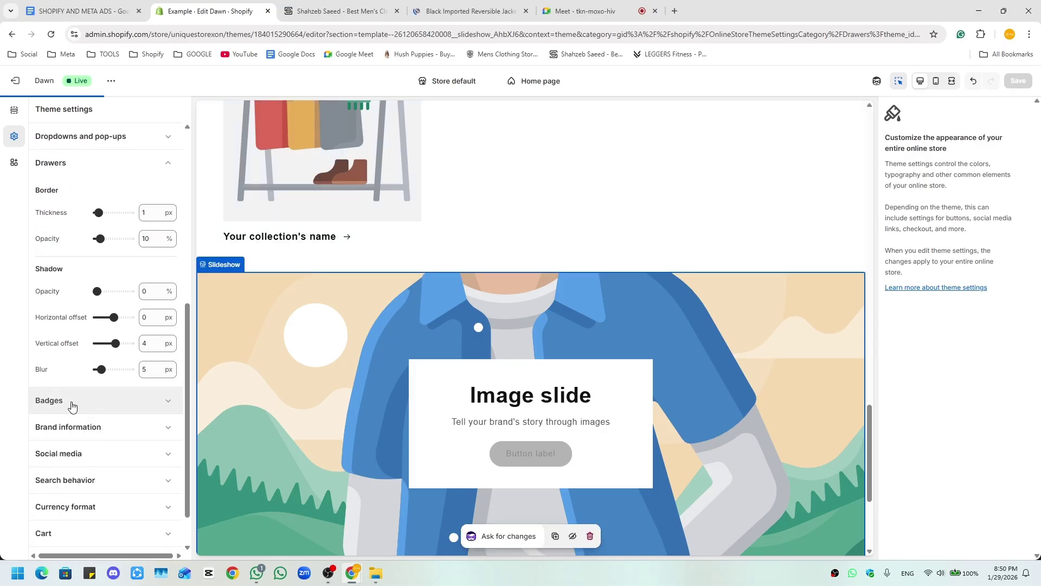
pyautogui.scroll(3, 90, 407)
pyautogui.click(103, 327)
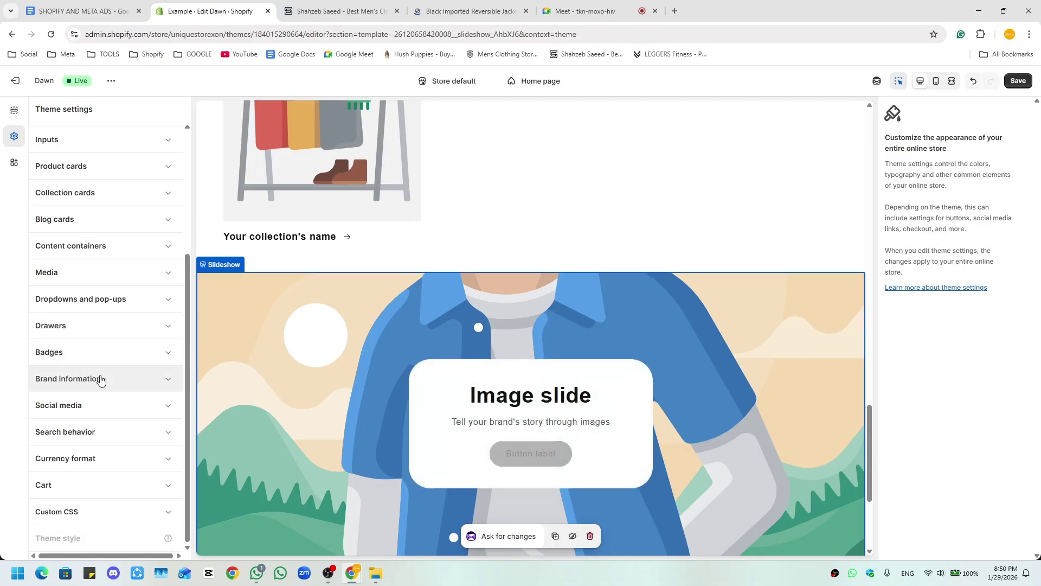
pyautogui.scroll(3, 116, 467)
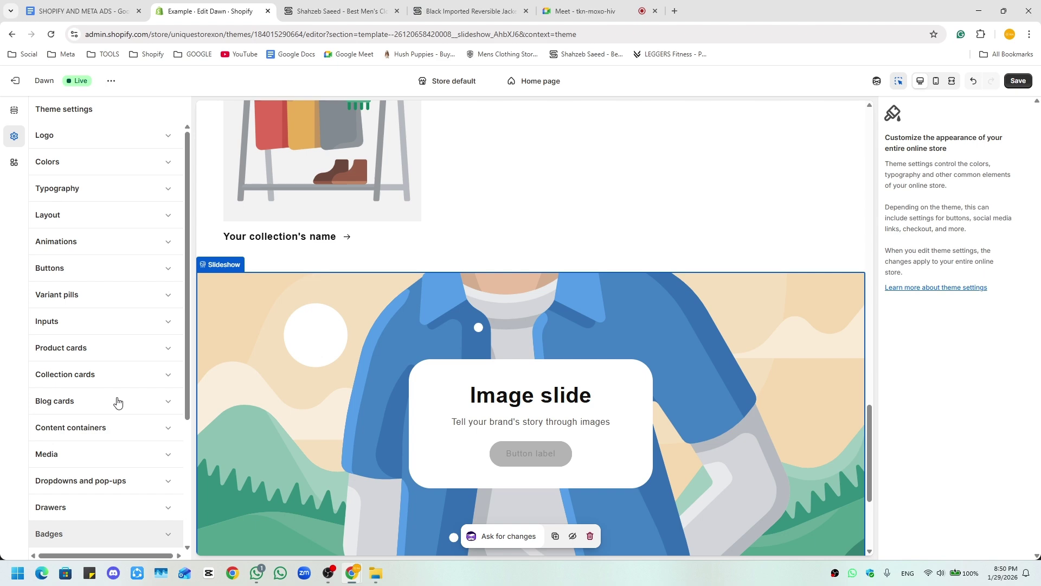
pyautogui.click(15, 110)
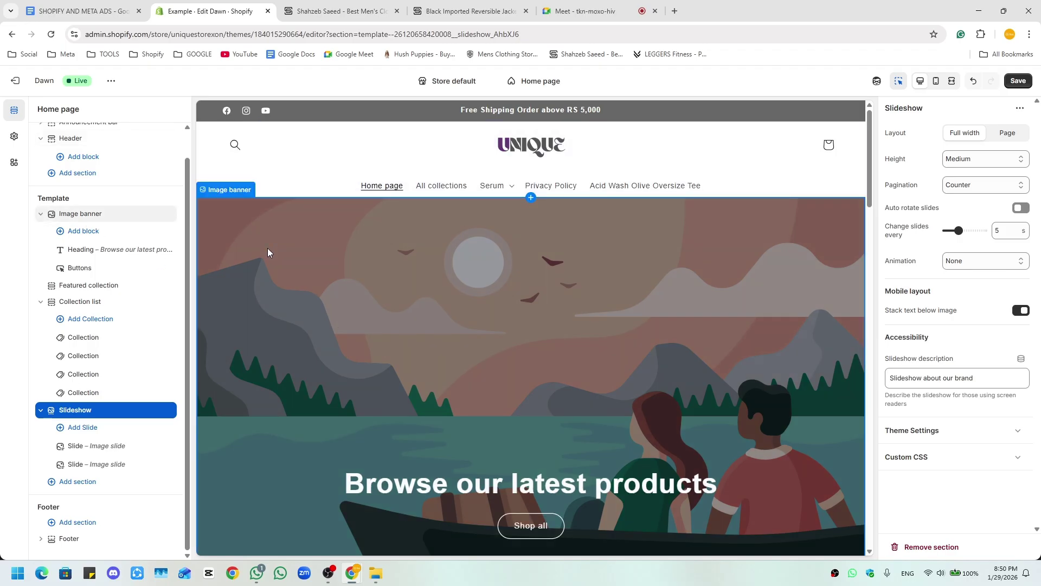
# - Switch to the Google Meet call to check on the participants and return to the Shopify theme editor
pyautogui.click(583, 11)
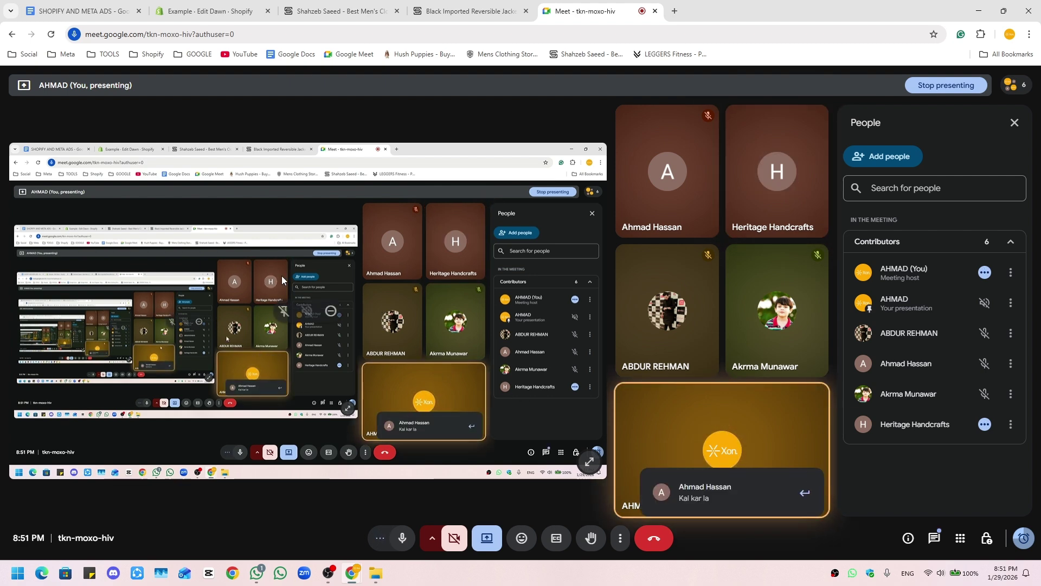
pyautogui.moveTo(199, 4)
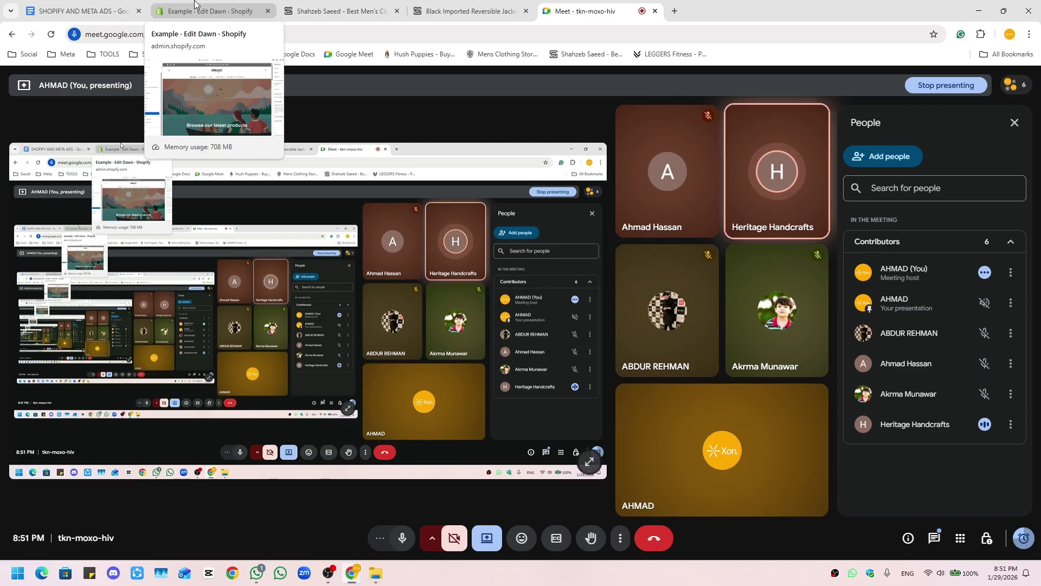
pyautogui.click(194, 5)
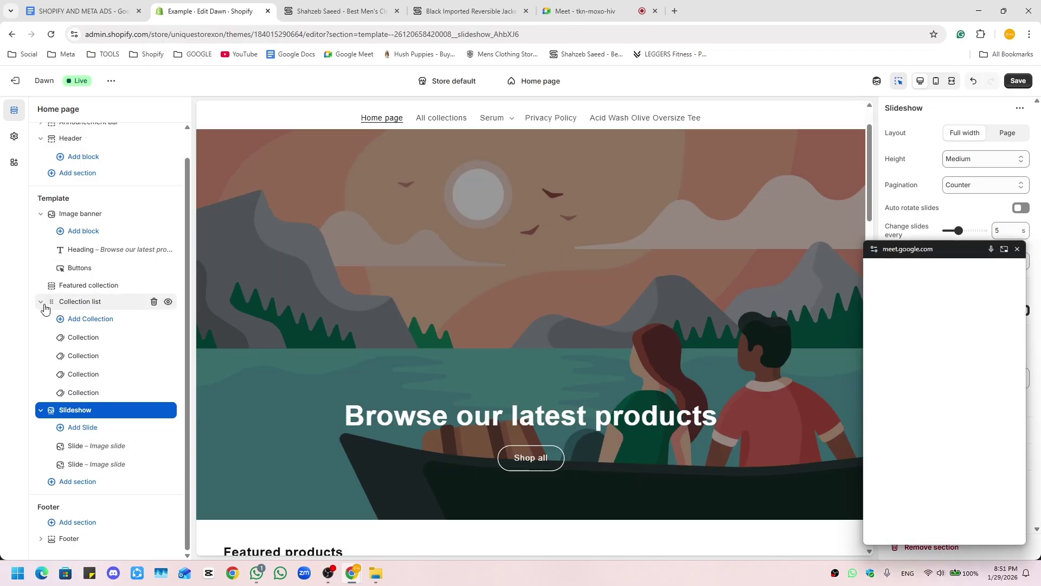
# - Collapse the Collection list and Image banner sections and open the theme settings
pyautogui.click(42, 302)
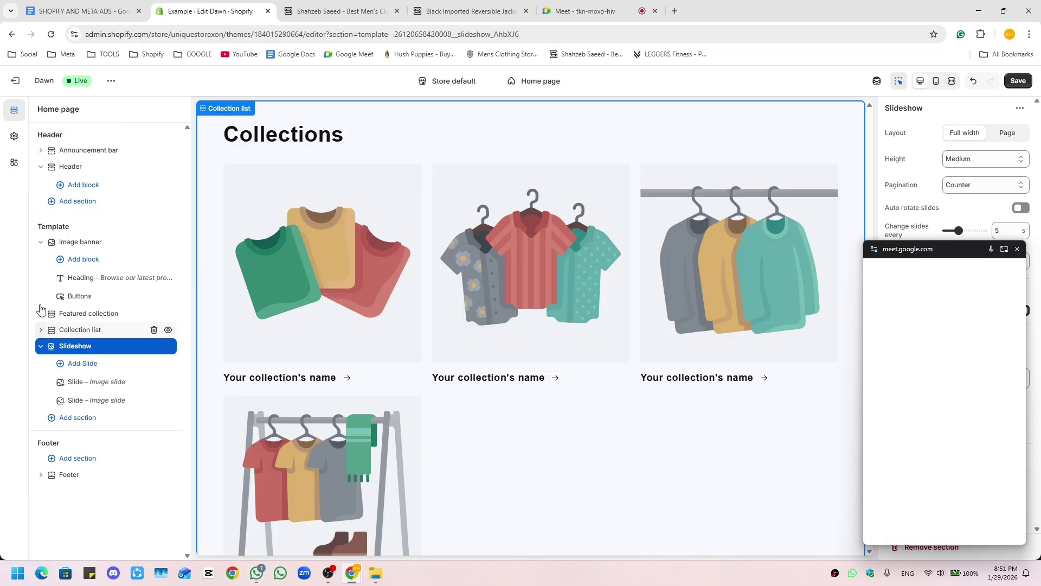
pyautogui.click(42, 243)
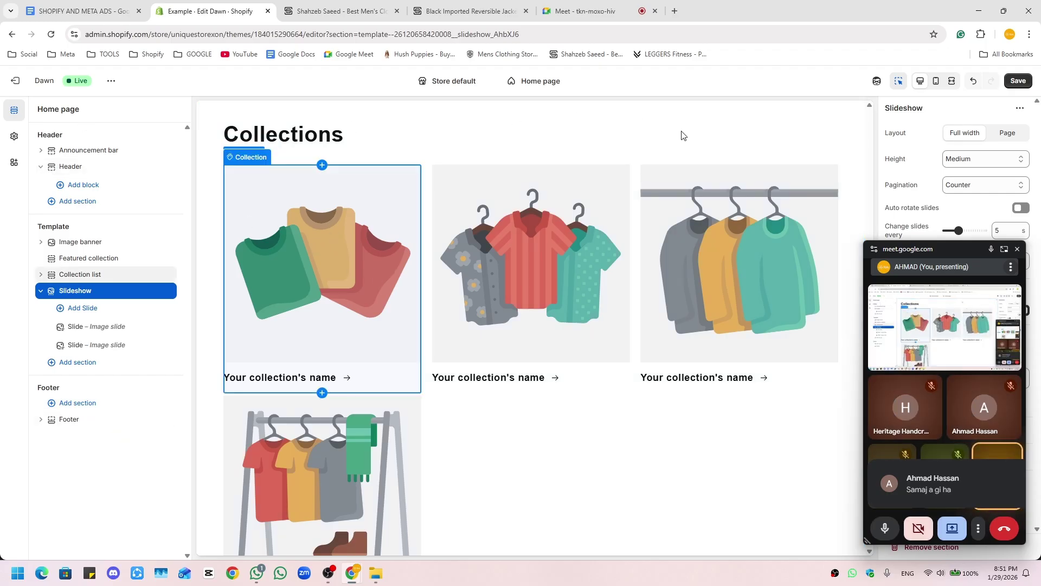
pyautogui.click(14, 136)
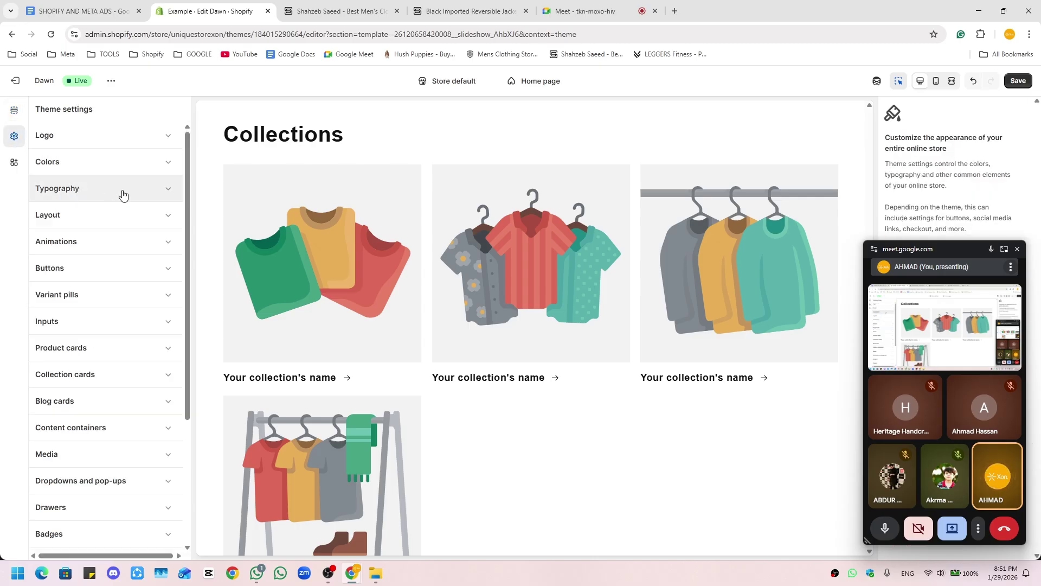
# - Review the home page preview from the banner through Featured products to Collections, checking the Google Meet call before and after
pyautogui.click(570, 6)
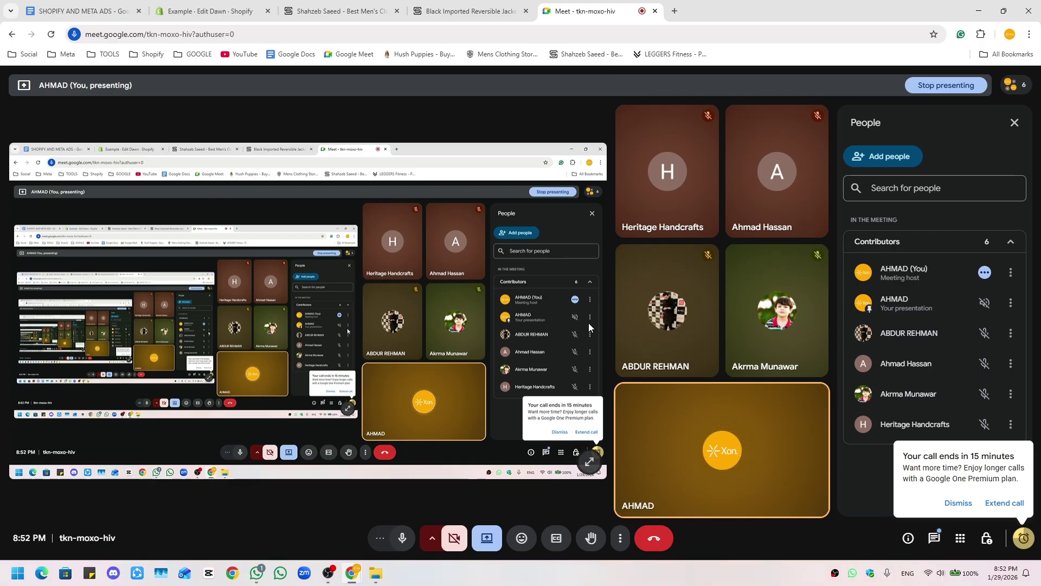
pyautogui.click(233, 4)
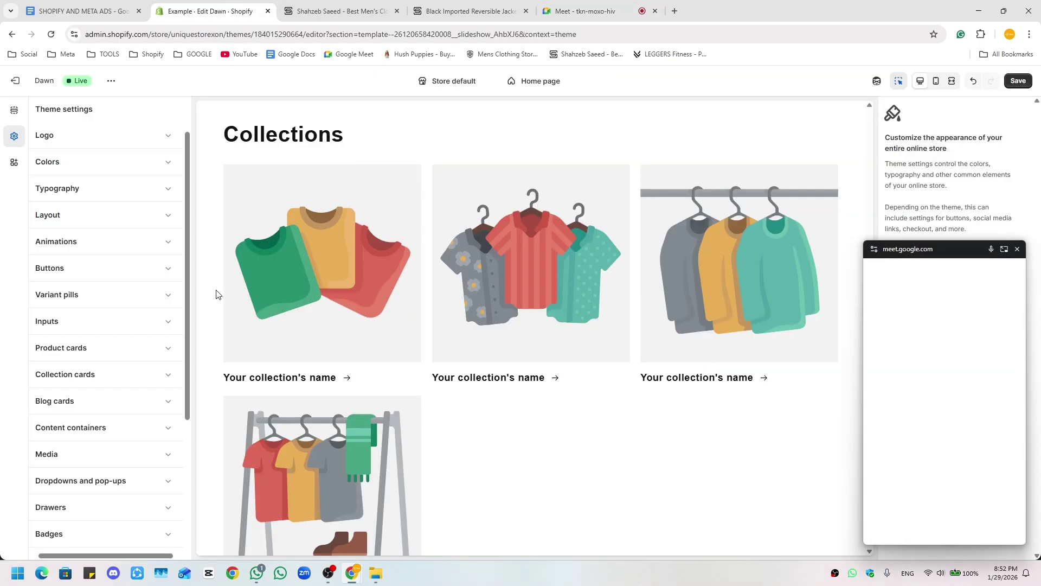
pyautogui.scroll(5, 495, 450)
pyautogui.scroll(6, 497, 441)
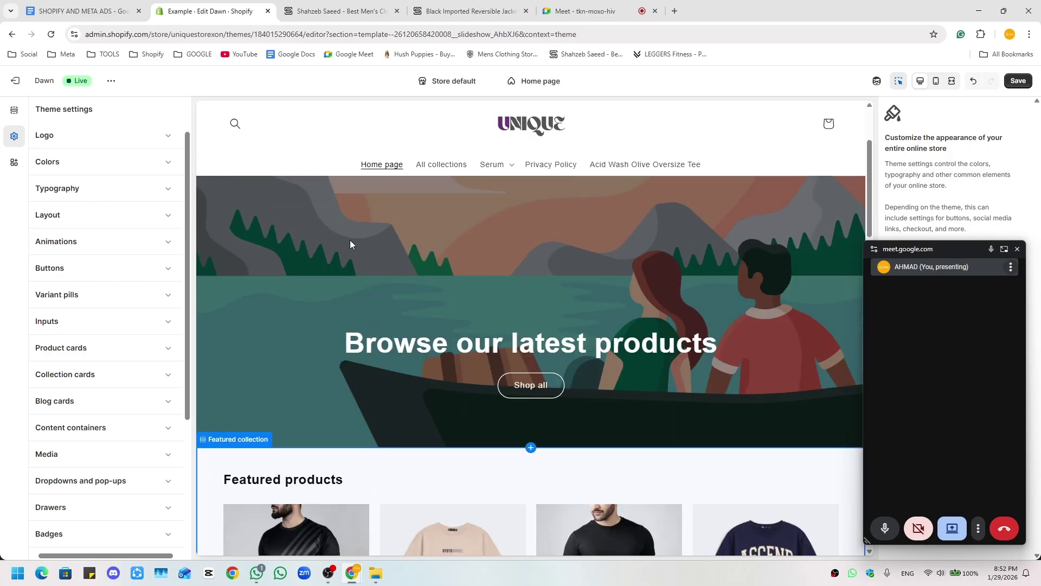
pyautogui.scroll(-6, 449, 395)
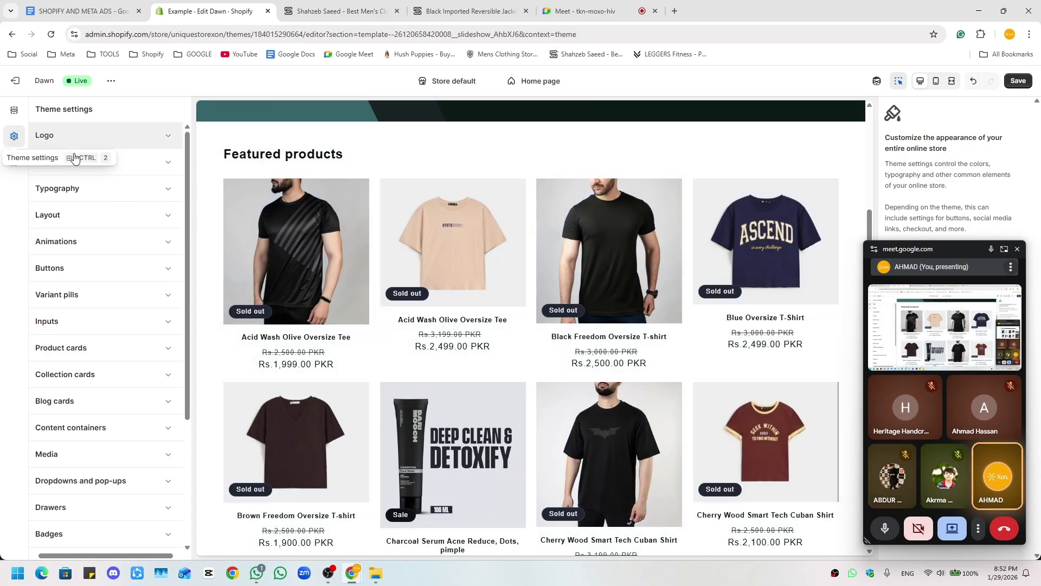
pyautogui.scroll(-4, 403, 330)
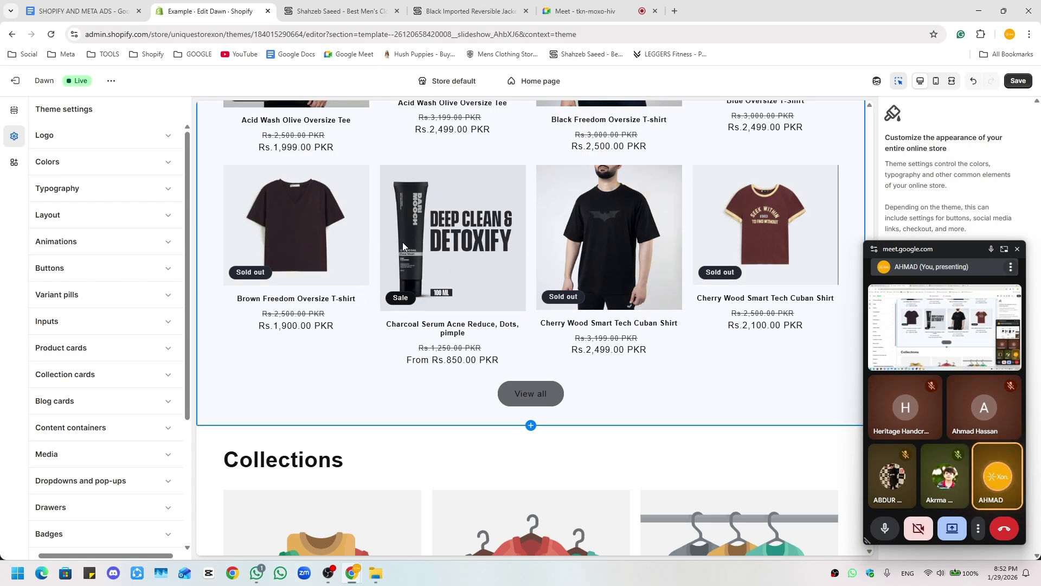
pyautogui.scroll(15, 416, 387)
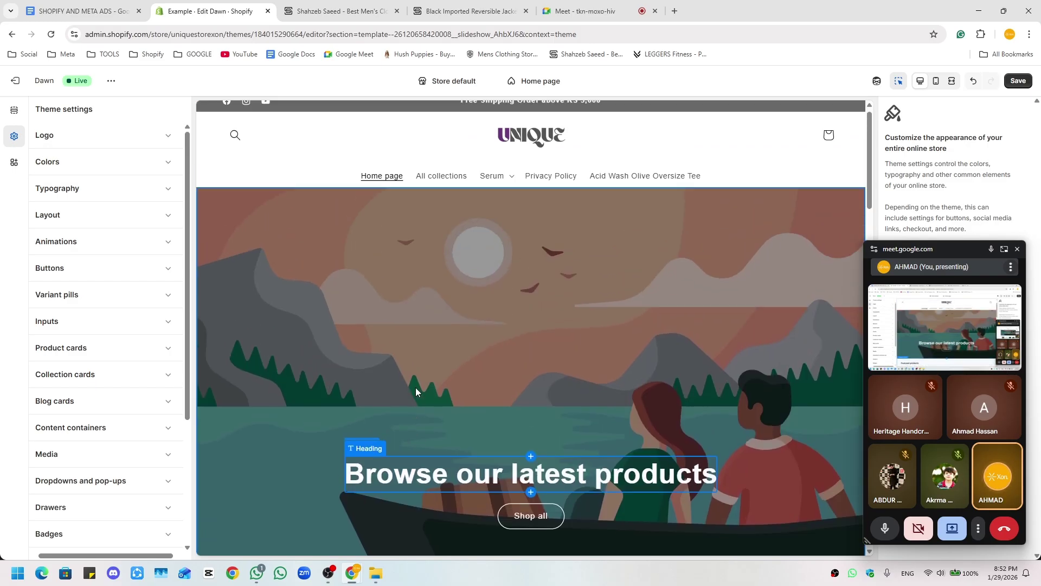
pyautogui.click(336, 10)
pyautogui.click(602, 7)
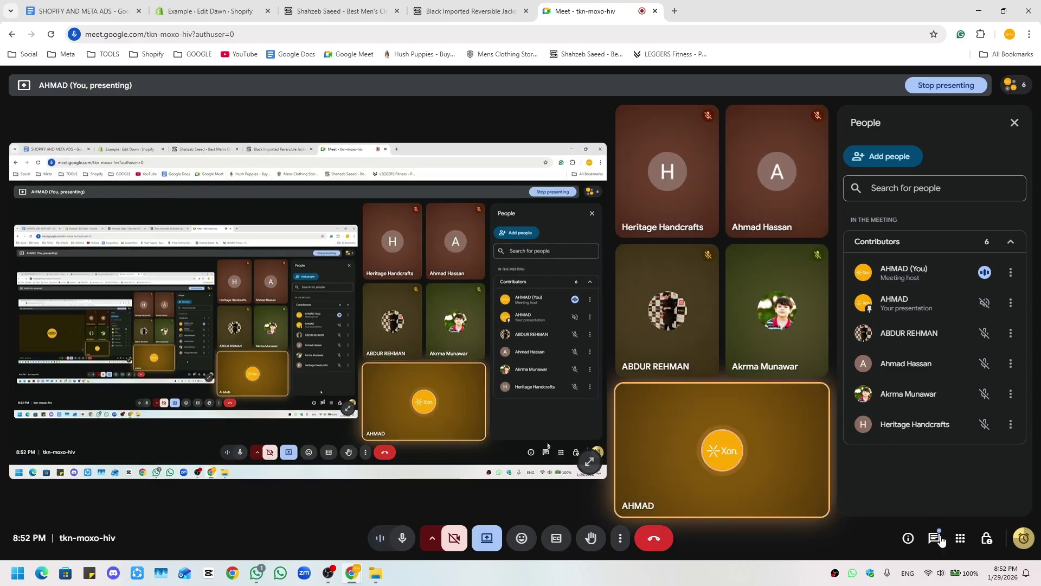
# - Open the in-call messages in Google Meet, look over the Shopify home page preview down to Featured products and return to the call
pyautogui.click(934, 537)
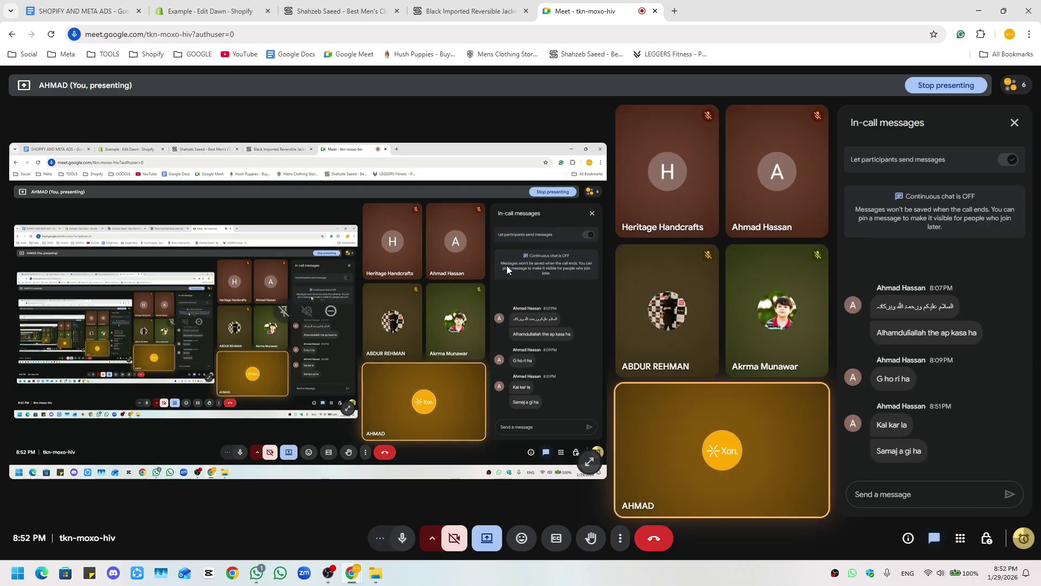
pyautogui.click(206, 11)
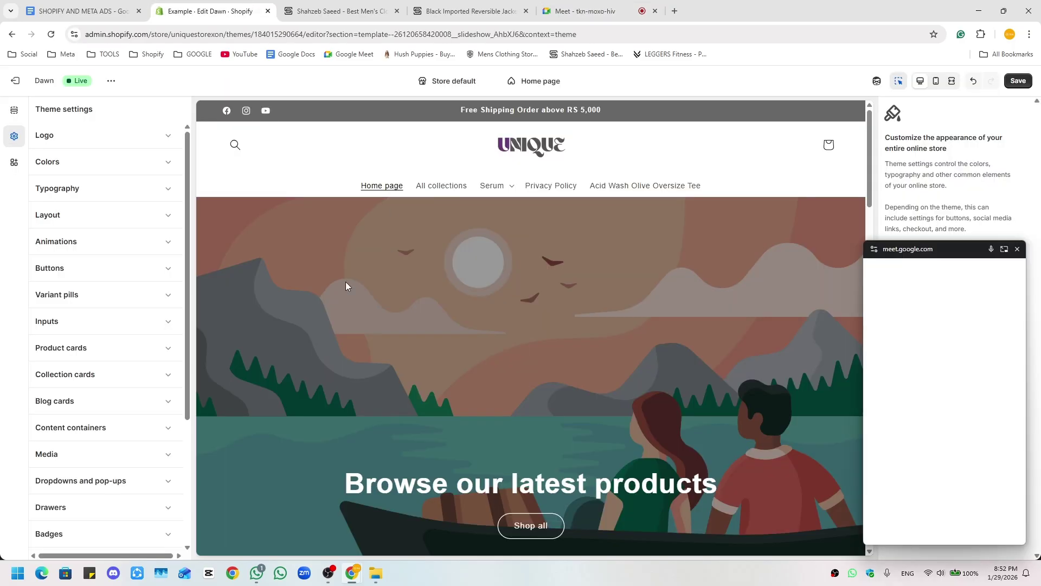
pyautogui.scroll(-7, 487, 314)
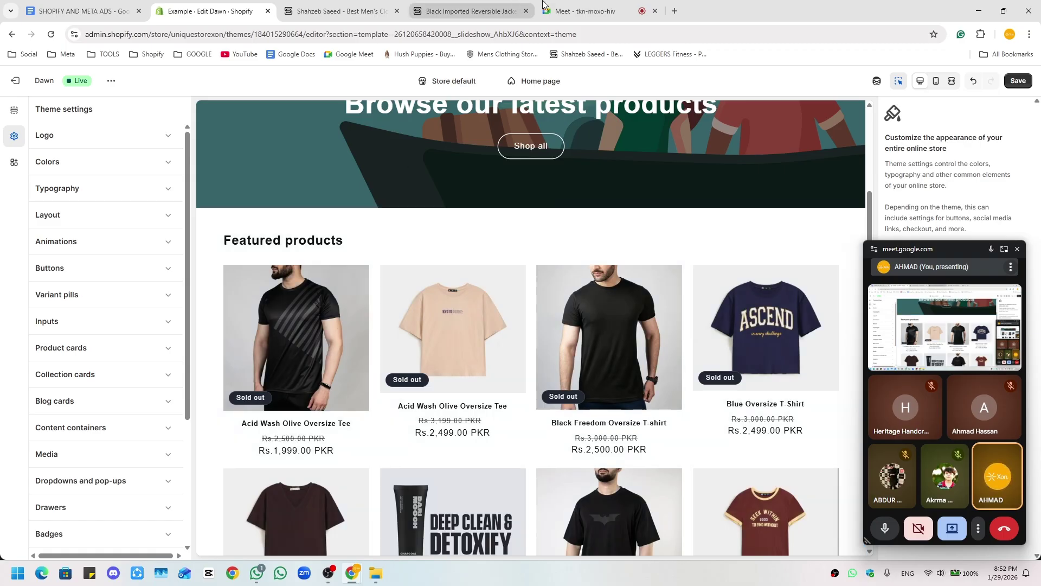
pyautogui.click(585, 11)
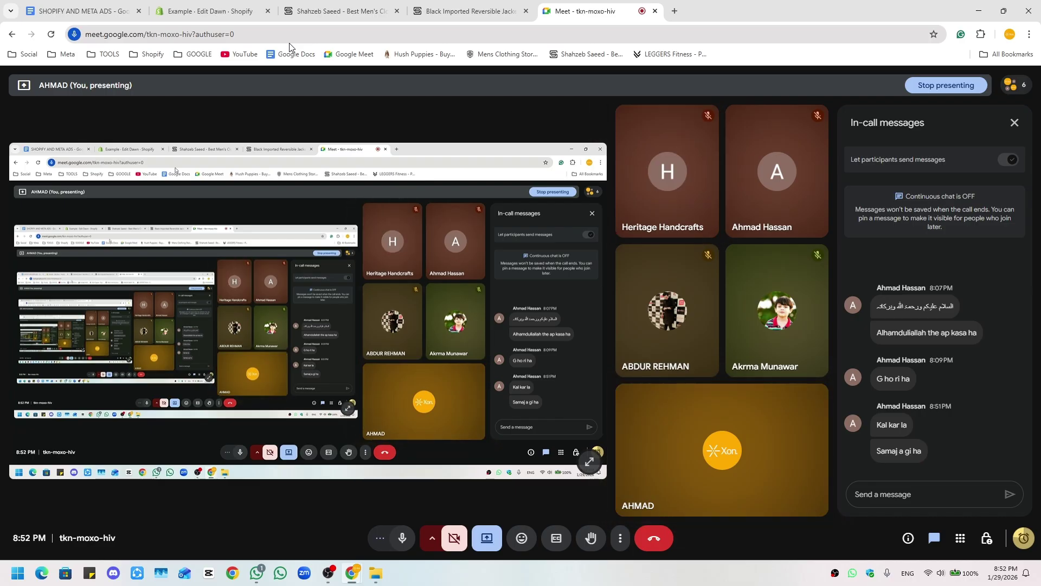
# - View the top of the reference store's home page, close its Black Imported Reversible Jacket product page and return to the Google Meet call
pyautogui.click(359, 9)
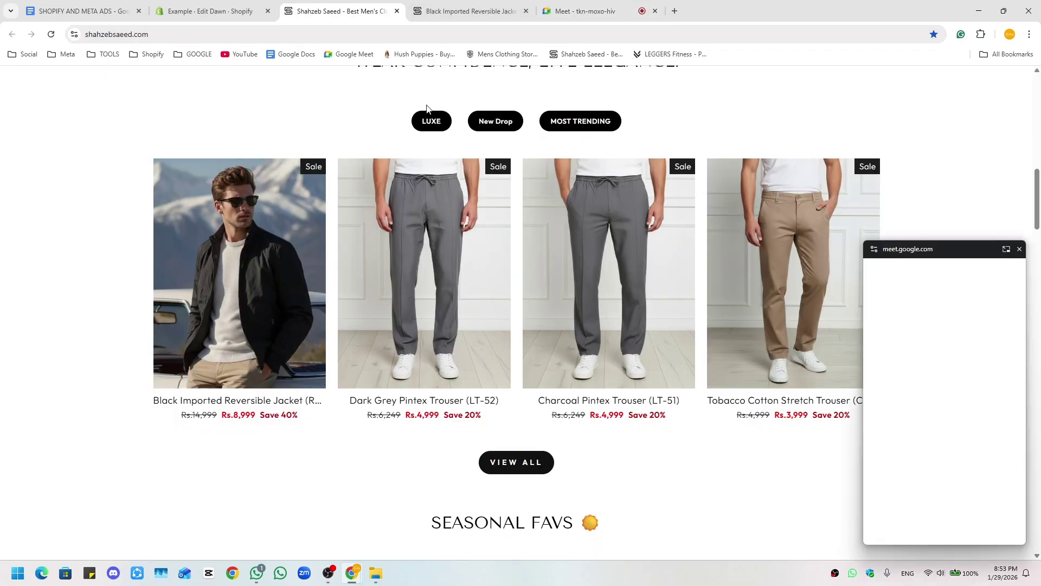
pyautogui.scroll(15, 427, 109)
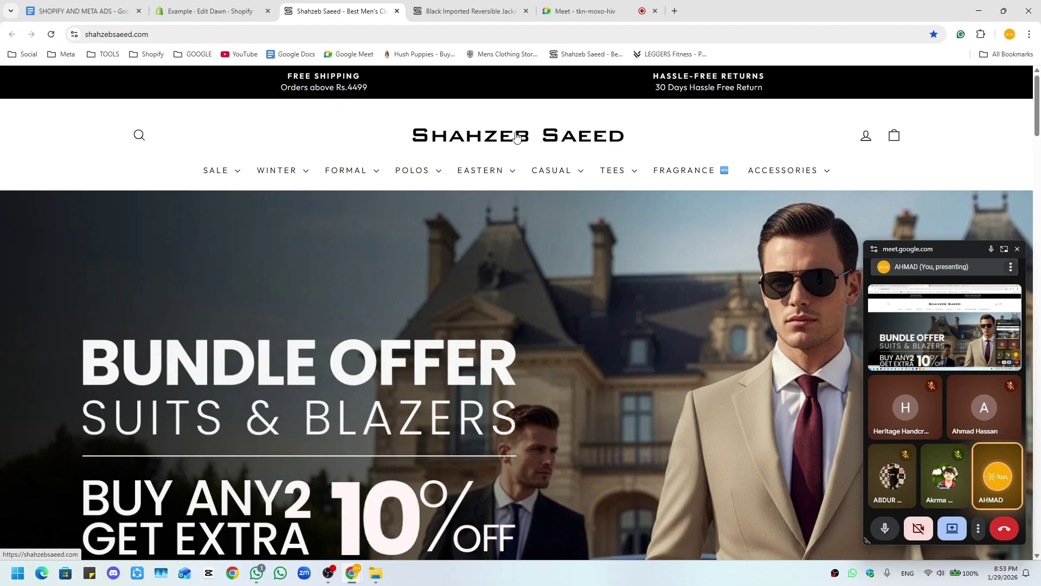
pyautogui.click(498, 4)
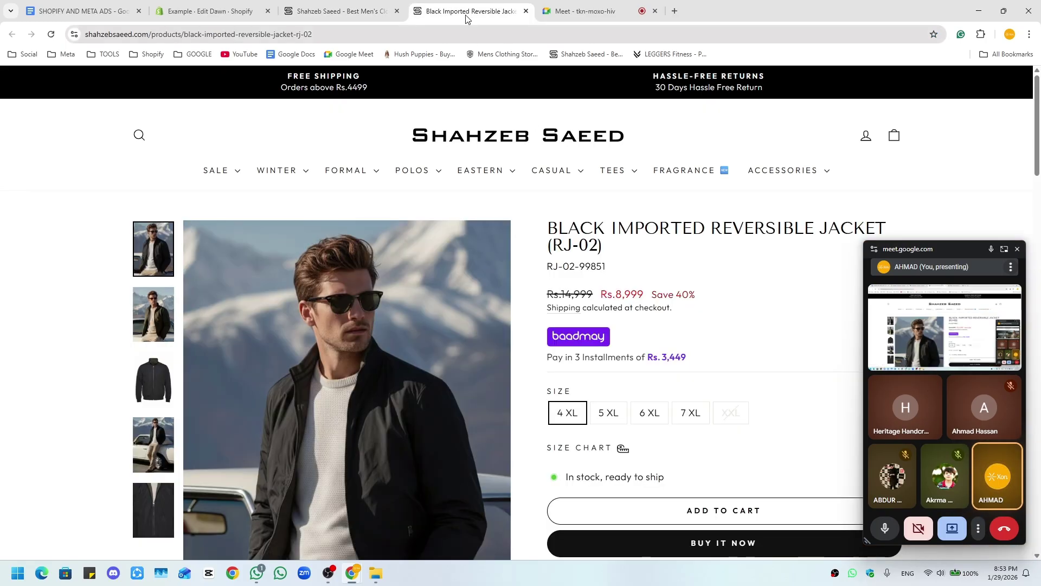
pyautogui.hotkey('ctrl', 'w')
pyautogui.click(376, 4)
pyautogui.click(470, 4)
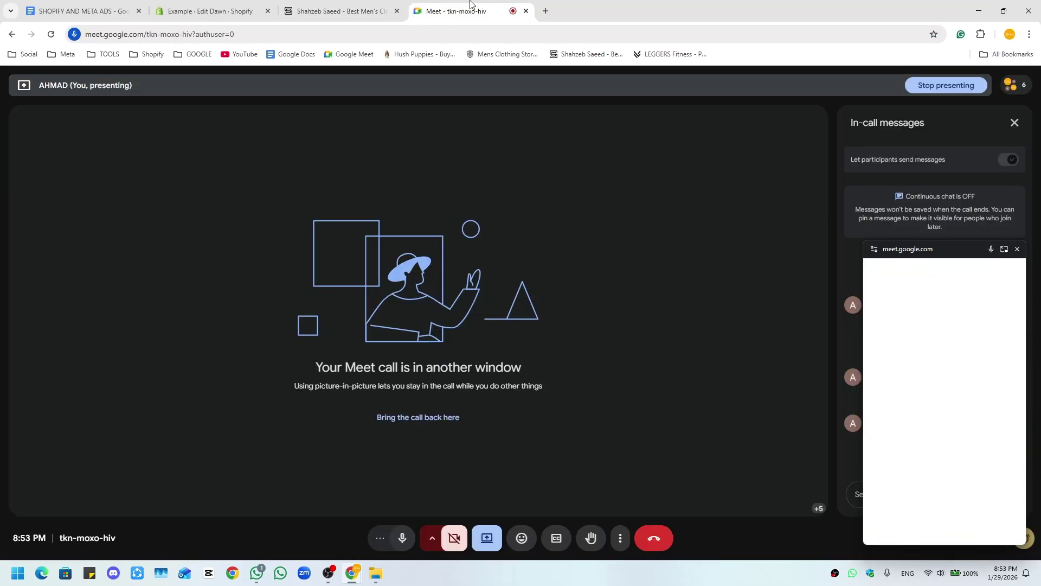